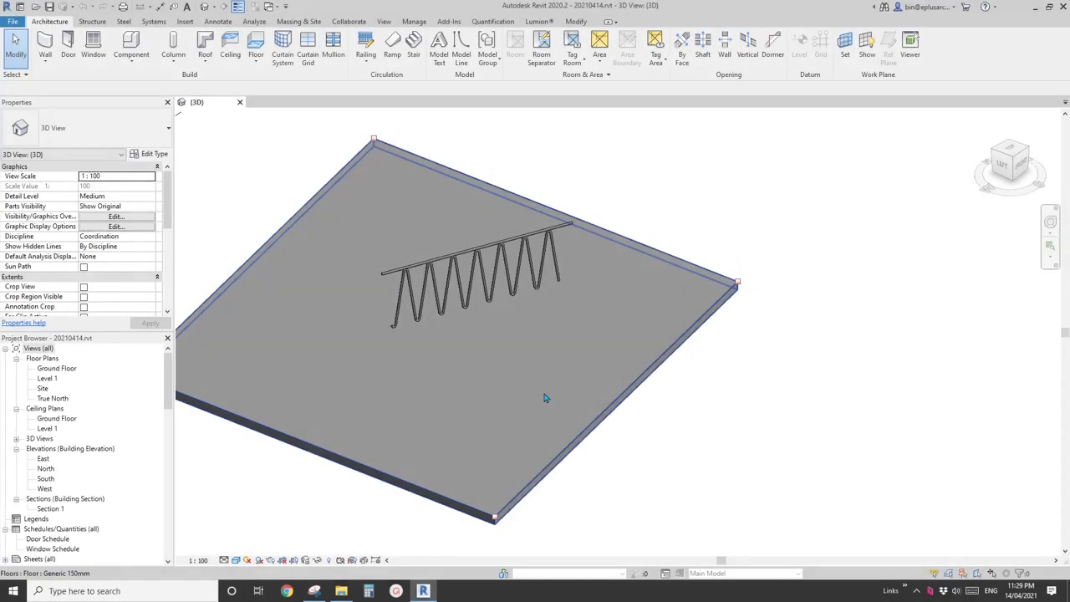
Examine the zigzag-baluster railing and the floor slab beneath it from several angles.
{"action": "middle_click_drag", "start_coordinate": [545, 399], "coordinate": [490, 376], "text": "shift"}
{"action": "scroll", "coordinate": [504, 283], "scroll_direction": "up", "scroll_amount": 2}
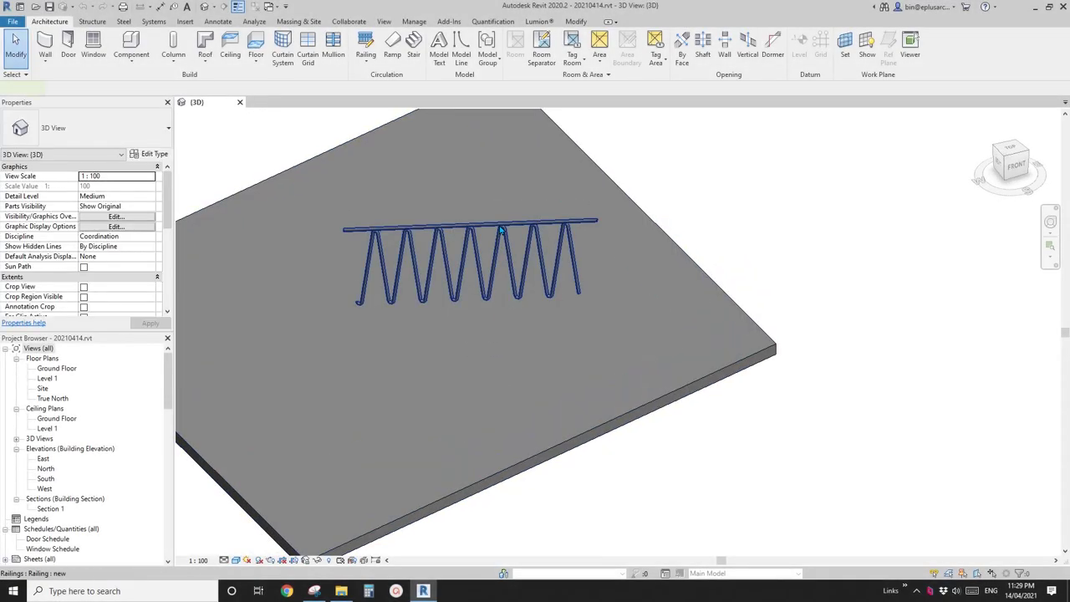
{"action": "left_click", "coordinate": [504, 284]}
{"action": "middle_click_drag", "start_coordinate": [504, 283], "coordinate": [578, 326], "text": "shift"}
{"action": "left_click", "coordinate": [578, 326]}
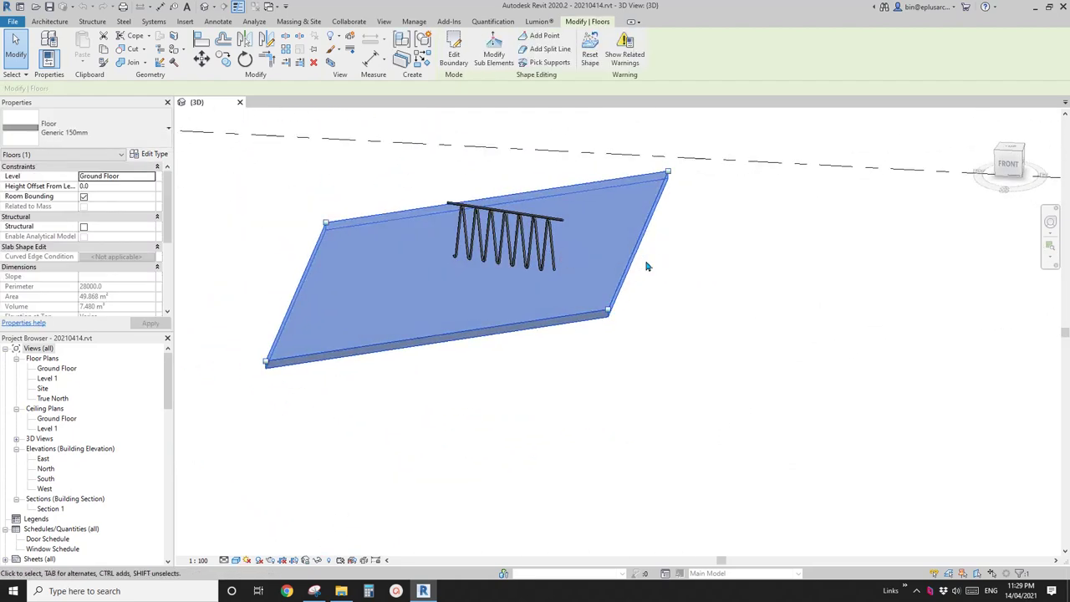
{"action": "middle_click_drag", "start_coordinate": [643, 256], "coordinate": [674, 285], "text": "shift"}
{"action": "middle_click_drag", "start_coordinate": [455, 293], "coordinate": [548, 313], "text": "shift"}
Create a second railing of the zigzag type along a straight path about 5800 mm long beside the slab.
{"action": "left_click", "coordinate": [553, 209]}
{"action": "double_click", "coordinate": [552, 211]}
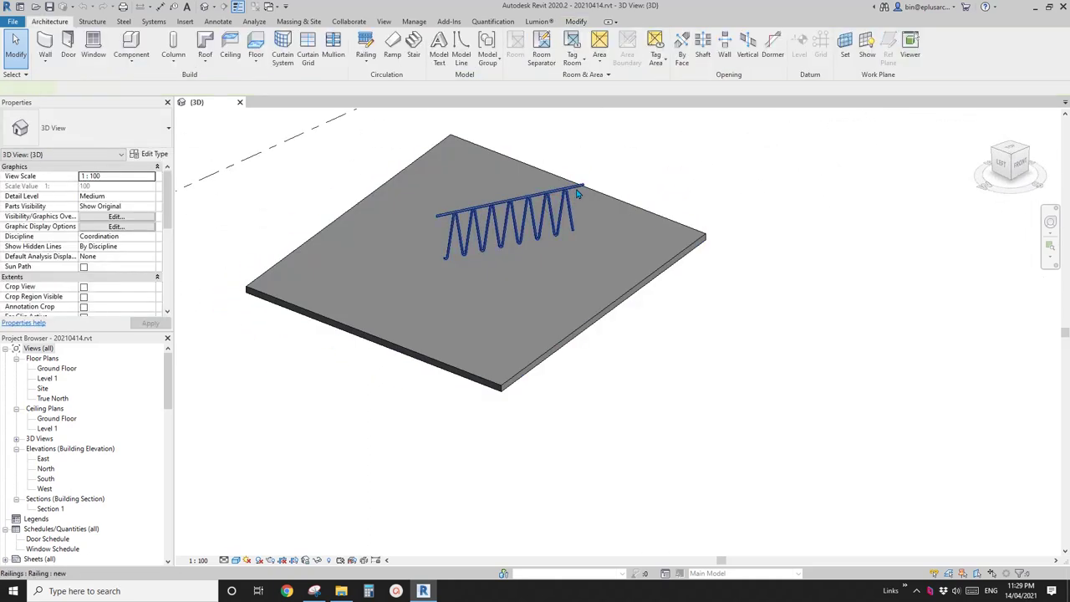
{"action": "left_click", "coordinate": [284, 373]}
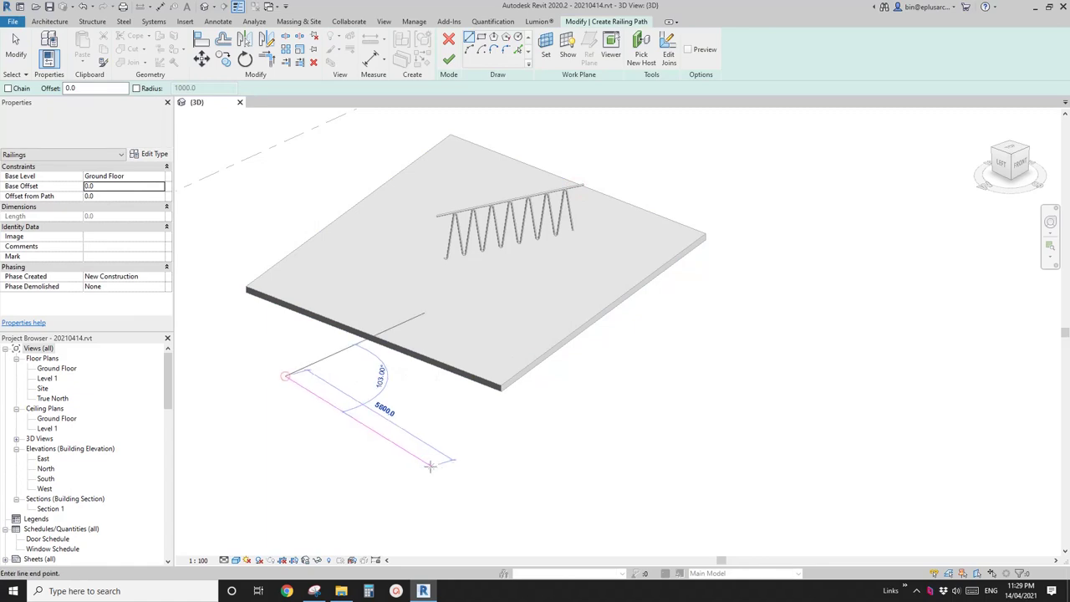
{"action": "left_click", "coordinate": [475, 455]}
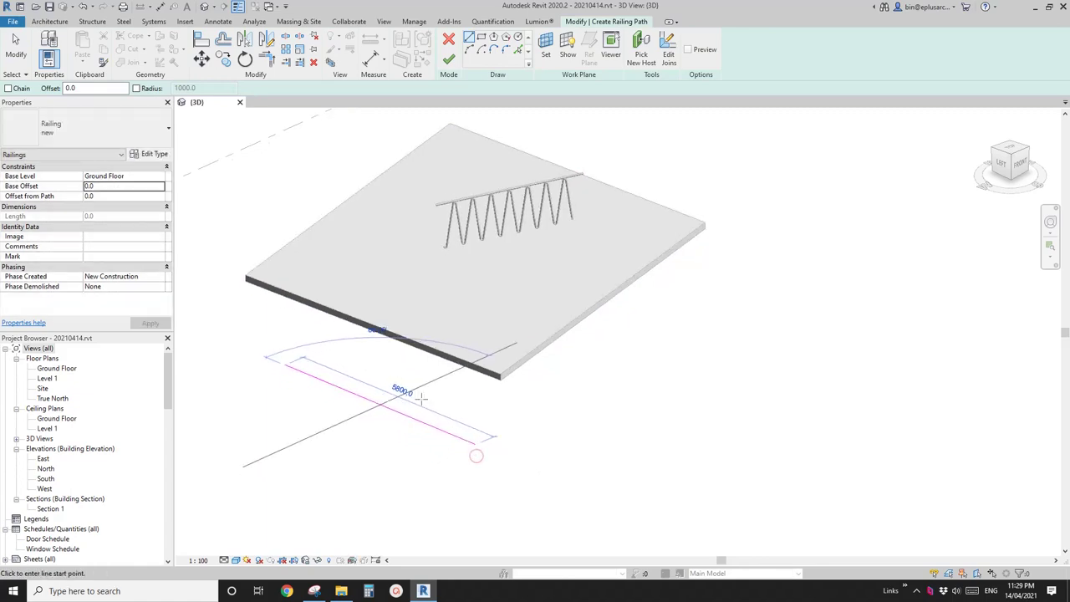
{"action": "key", "text": "Escape"}
{"action": "left_click", "coordinate": [446, 60]}
{"action": "mouse_move", "coordinate": [435, 374]}
{"action": "middle_mouse_down", "text": "shift"}
{"action": "mouse_move", "coordinate": [449, 377]}
{"action": "mouse_move", "coordinate": [585, 262]}
{"action": "mouse_move", "coordinate": [568, 407]}
{"action": "mouse_move", "coordinate": [535, 420]}
{"action": "mouse_move", "coordinate": [275, 442]}
{"action": "mouse_move", "coordinate": [440, 413]}
{"action": "mouse_move", "coordinate": [282, 246]}
{"action": "middle_mouse_up", "text": "shift"}
{"action": "key", "text": "Escape"}
Close 20210414.rvt without saving and create a new project from the Architectural Template.
{"action": "left_click", "coordinate": [240, 102]}
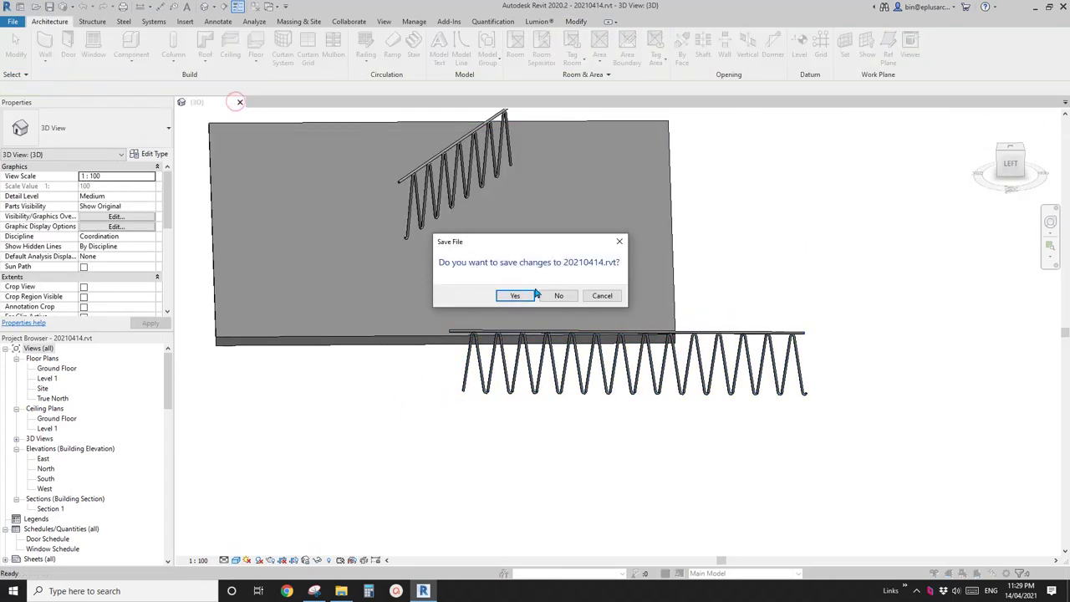
{"action": "left_click", "coordinate": [556, 295]}
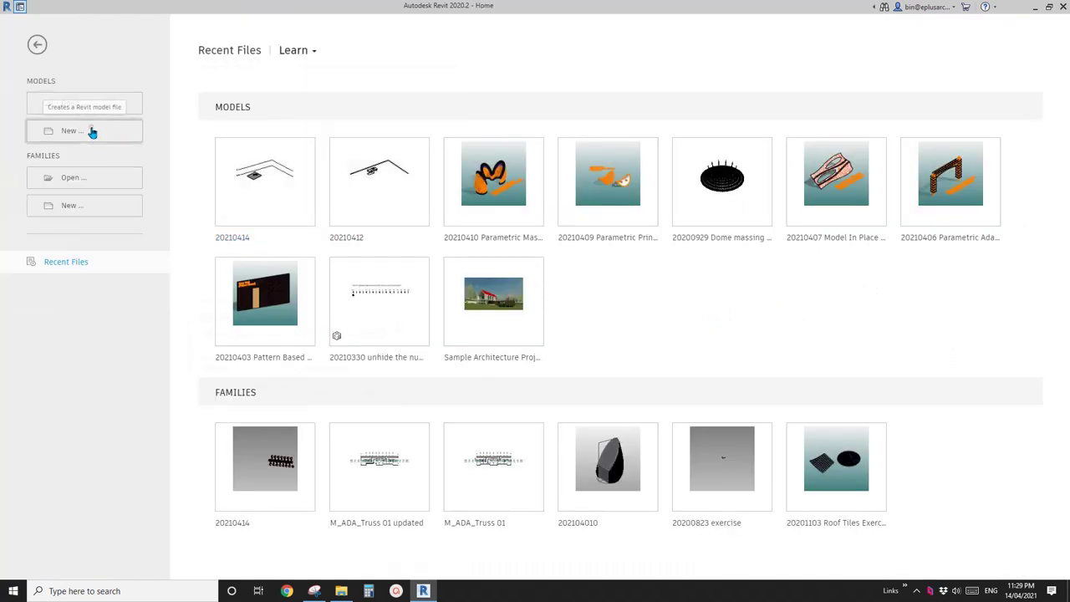
{"action": "left_click", "coordinate": [92, 133]}
{"action": "left_click", "coordinate": [297, 333]}
{"action": "left_click", "coordinate": [260, 357]}
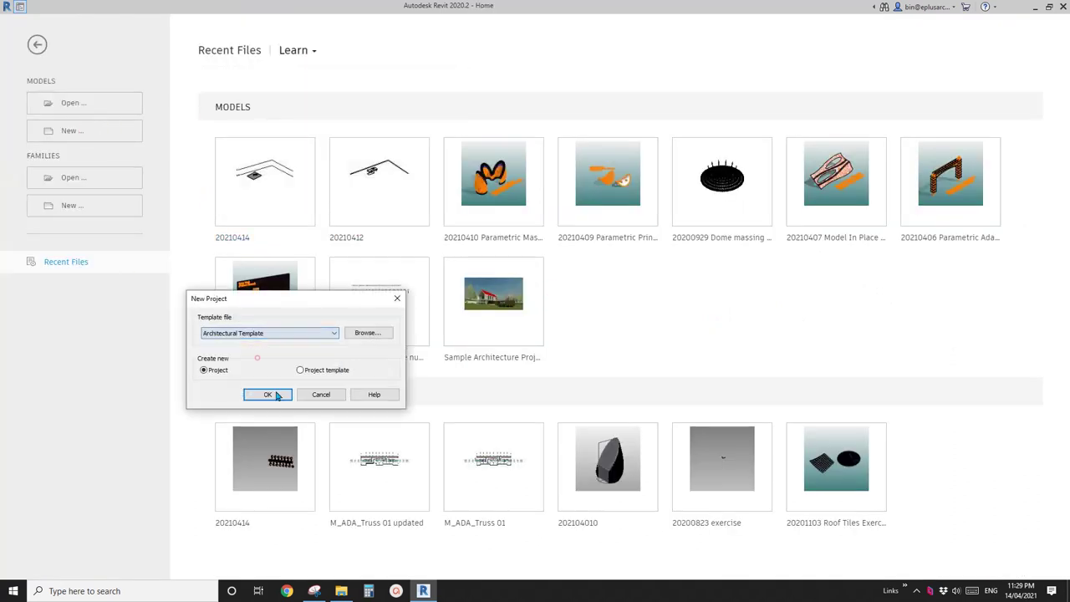
{"action": "left_click", "coordinate": [276, 394]}
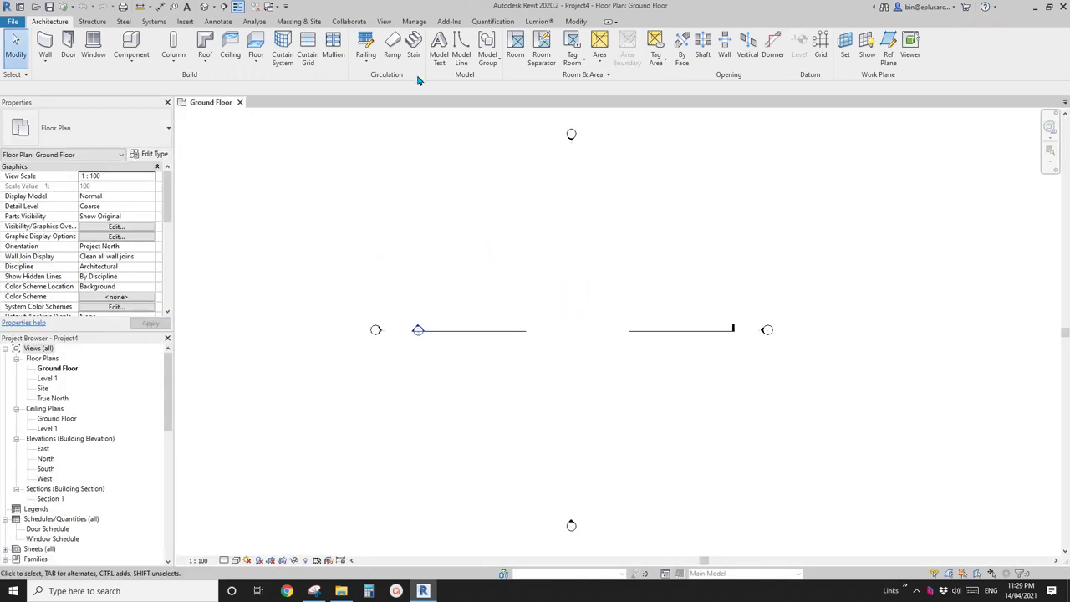
Sketch a straight horizontal railing path about 16000 mm long on the Ground Floor plan and finish the railing.
{"action": "left_click", "coordinate": [366, 62]}
{"action": "left_click", "coordinate": [393, 74]}
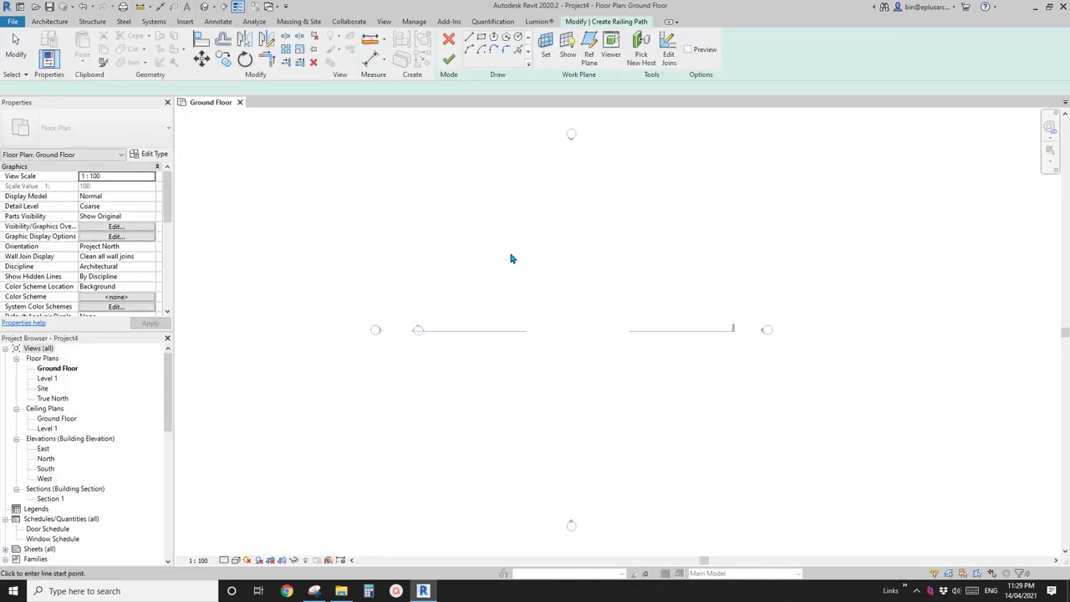
{"action": "left_click", "coordinate": [489, 259]}
{"action": "left_click", "coordinate": [611, 259]}
{"action": "left_click", "coordinate": [449, 60]}
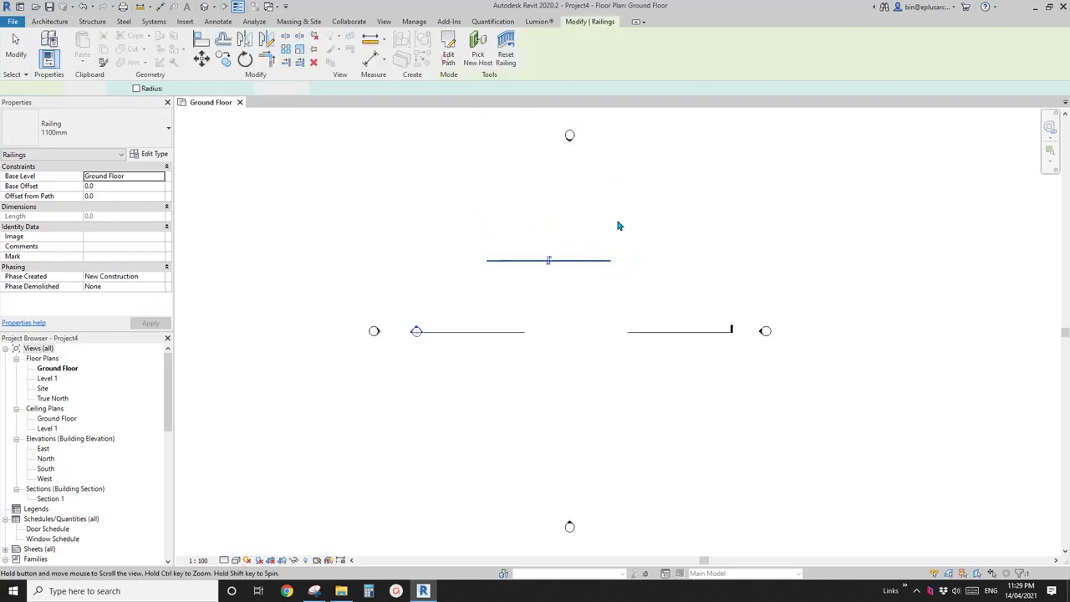
Open the 3D view and move the railing farther from the Ground Floor level line.
{"action": "left_click", "coordinate": [588, 256]}
{"action": "left_click", "coordinate": [207, 9]}
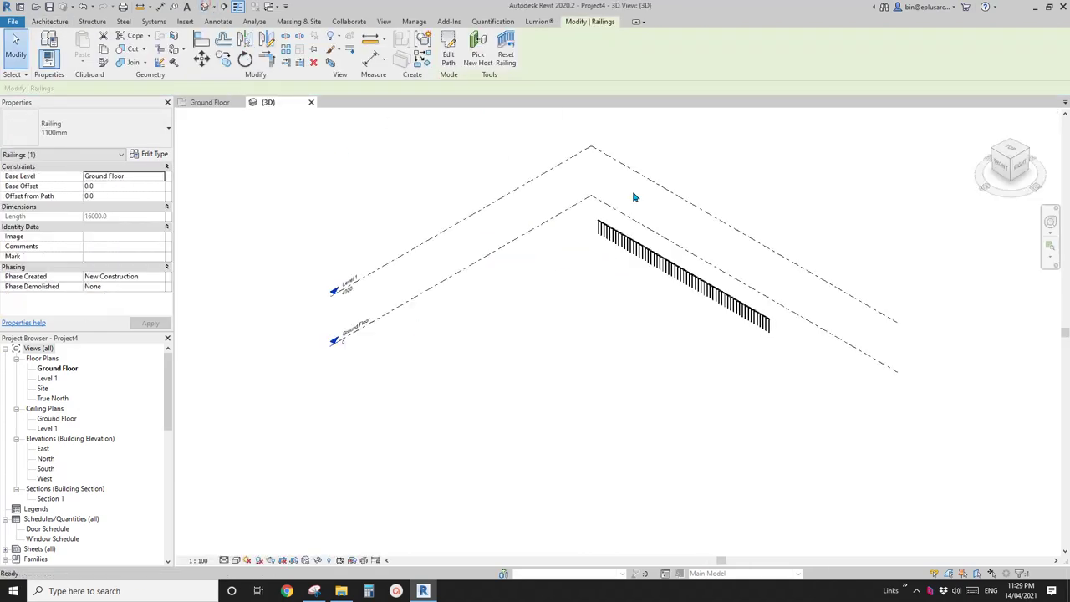
{"action": "key", "text": "Escape"}
{"action": "scroll", "coordinate": [525, 297], "scroll_direction": "up", "scroll_amount": 4}
{"action": "left_click", "coordinate": [525, 297]}
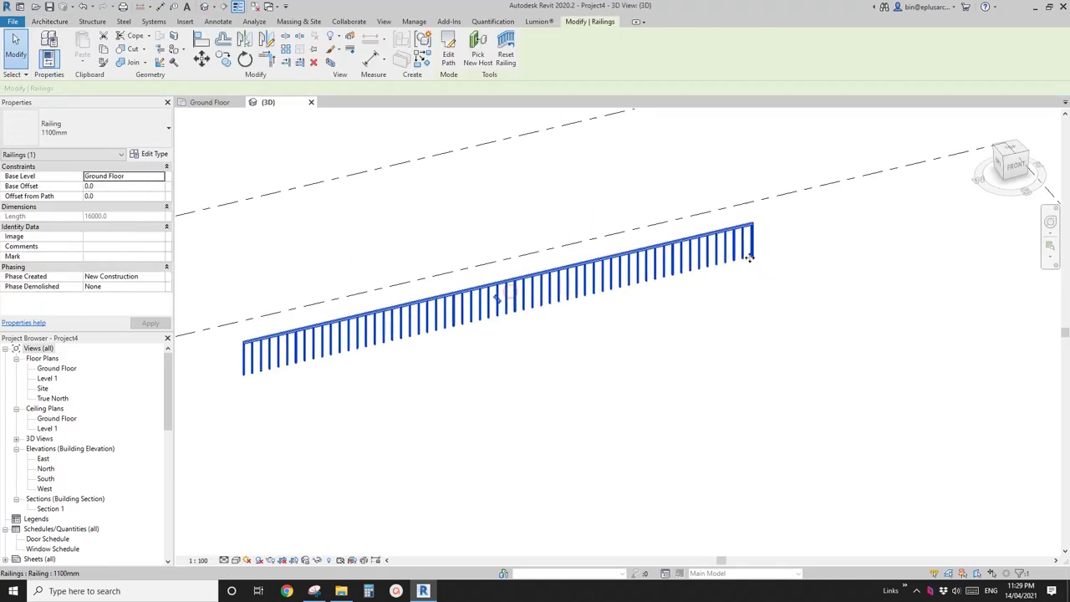
{"action": "left_click_drag", "start_coordinate": [649, 275], "coordinate": [731, 297]}
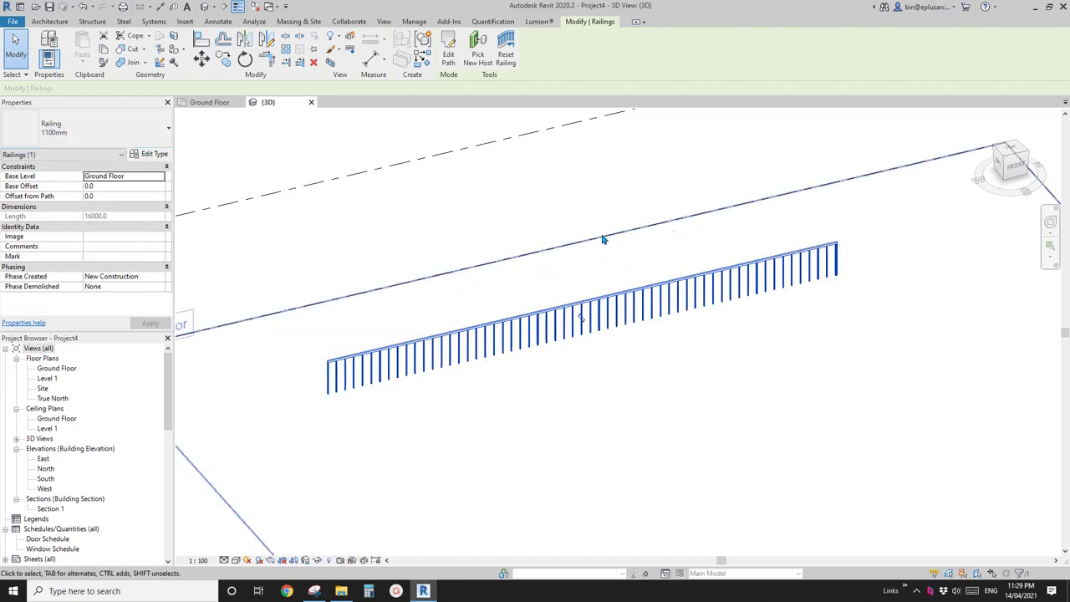
Edit the railing path to shorten the railing to about 5200 mm.
{"action": "left_click", "coordinate": [449, 52]}
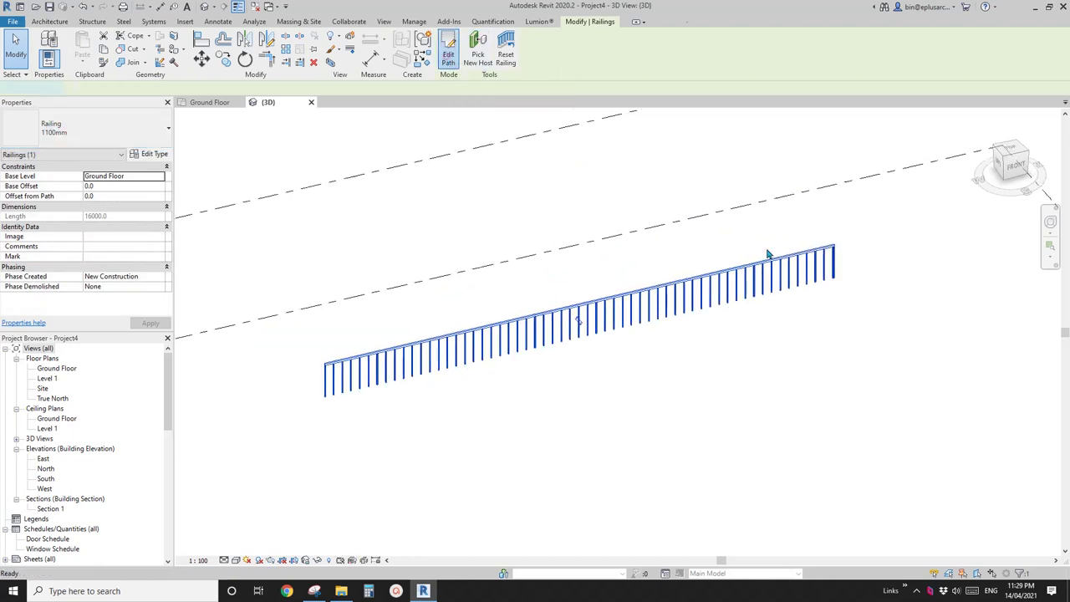
{"action": "left_click_drag", "start_coordinate": [834, 278], "coordinate": [490, 358]}
{"action": "middle_click_drag", "start_coordinate": [490, 357], "coordinate": [480, 337]}
{"action": "left_click", "coordinate": [452, 59]}
{"action": "scroll", "coordinate": [375, 359], "scroll_direction": "up", "scroll_amount": 3}
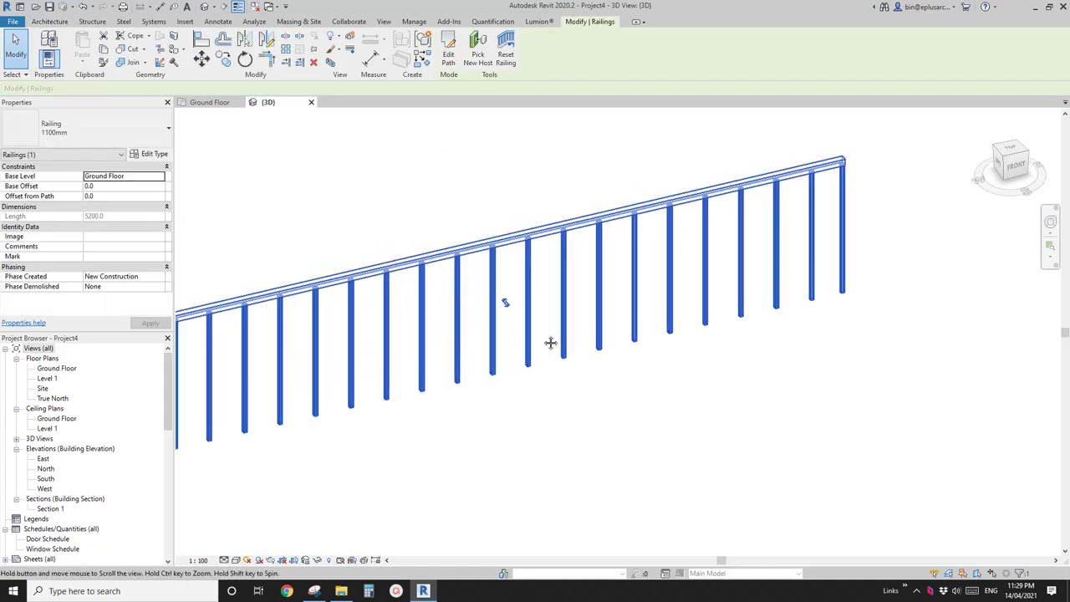
Duplicate the 1100mm railing type under the name New.
{"action": "left_click", "coordinate": [522, 340]}
{"action": "mouse_move", "coordinate": [521, 315]}
{"action": "middle_mouse_down", "text": "shift"}
{"action": "mouse_move", "coordinate": [535, 333]}
{"action": "mouse_move", "coordinate": [551, 310]}
{"action": "mouse_move", "coordinate": [540, 318]}
{"action": "middle_mouse_up", "text": "shift"}
{"action": "left_click", "coordinate": [534, 260]}
{"action": "scroll", "coordinate": [530, 282], "scroll_direction": "down", "scroll_amount": 3}
{"action": "scroll", "coordinate": [551, 312], "scroll_direction": "up", "scroll_amount": 3}
{"action": "scroll", "coordinate": [540, 318], "scroll_direction": "down", "scroll_amount": 1}
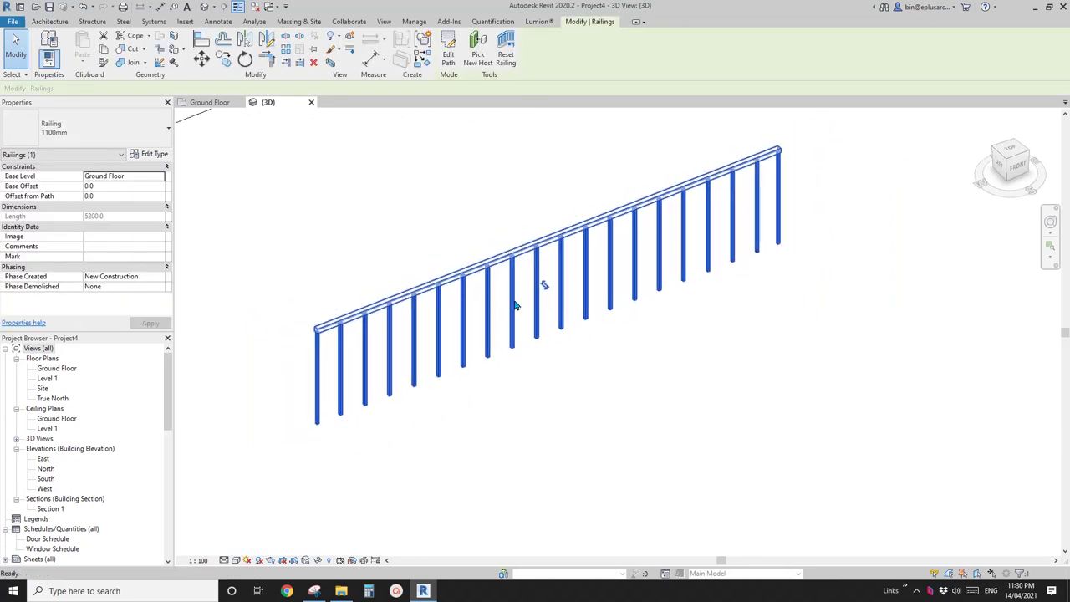
{"action": "left_click", "coordinate": [149, 154]}
{"action": "left_click", "coordinate": [453, 135]}
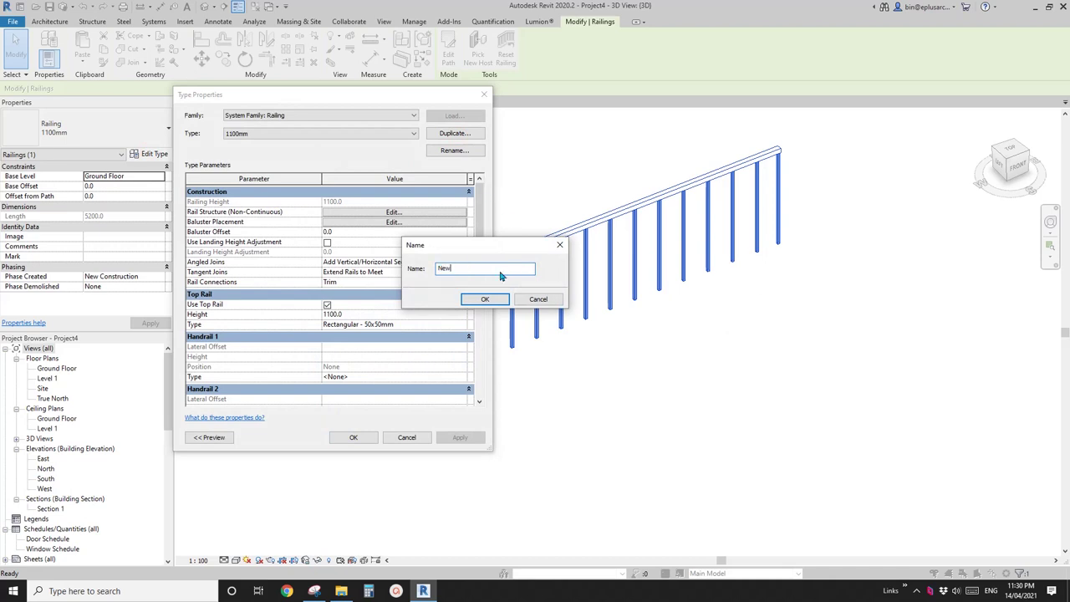
{"action": "left_click", "coordinate": [485, 299]}
In the baluster placement, set the regular baluster family to None and turn off Use Baluster Per Tread On Stairs.
{"action": "left_click_drag", "start_coordinate": [365, 97], "coordinate": [235, 47]}
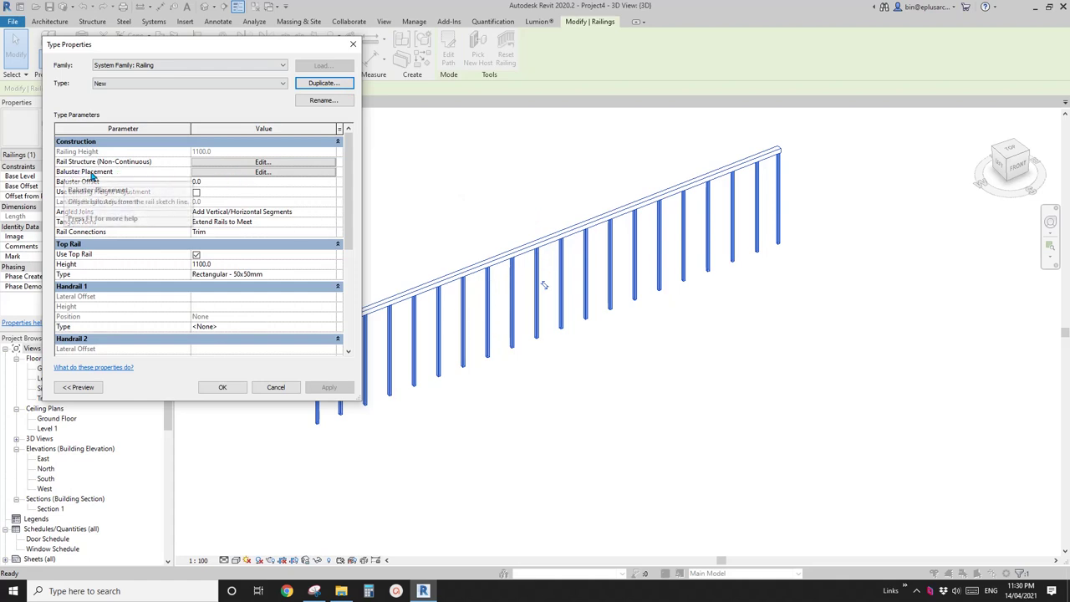
{"action": "left_click", "coordinate": [249, 173]}
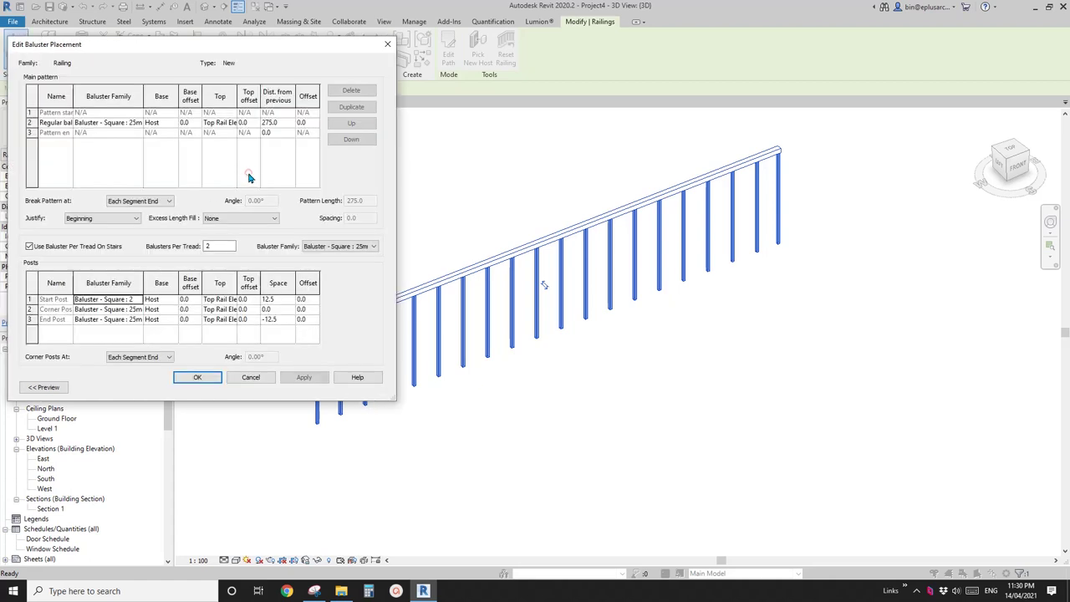
{"action": "left_click", "coordinate": [138, 123]}
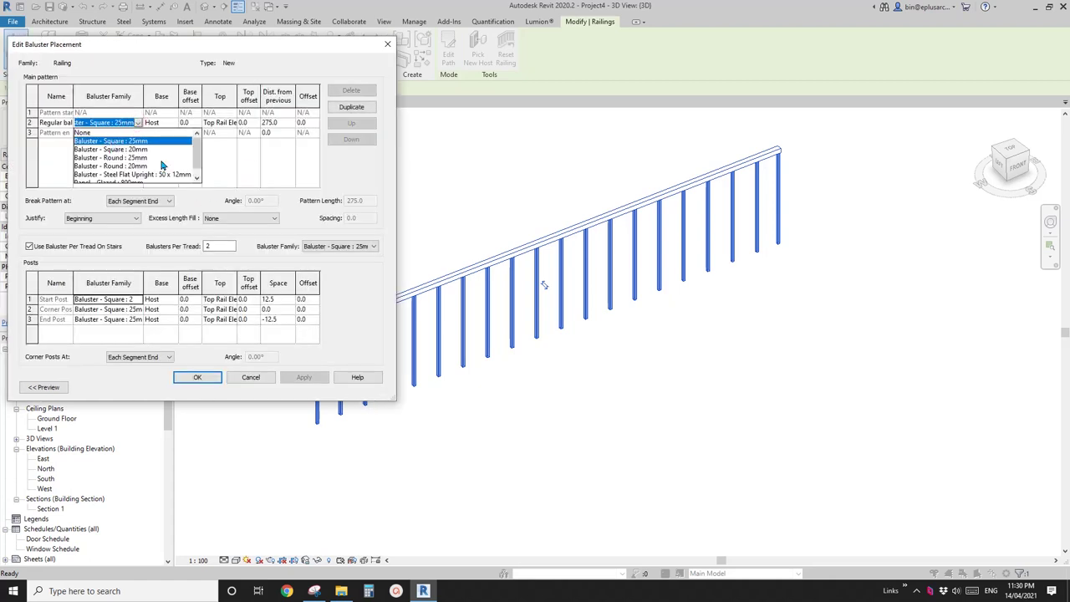
{"action": "left_click", "coordinate": [125, 141]}
{"action": "left_click", "coordinate": [139, 124]}
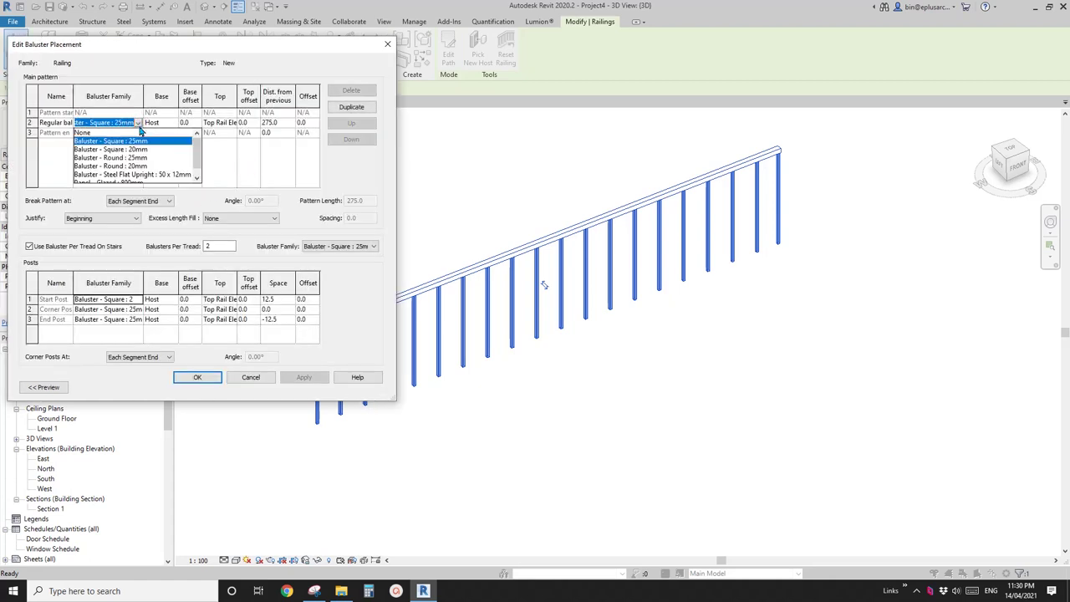
{"action": "left_click", "coordinate": [84, 134]}
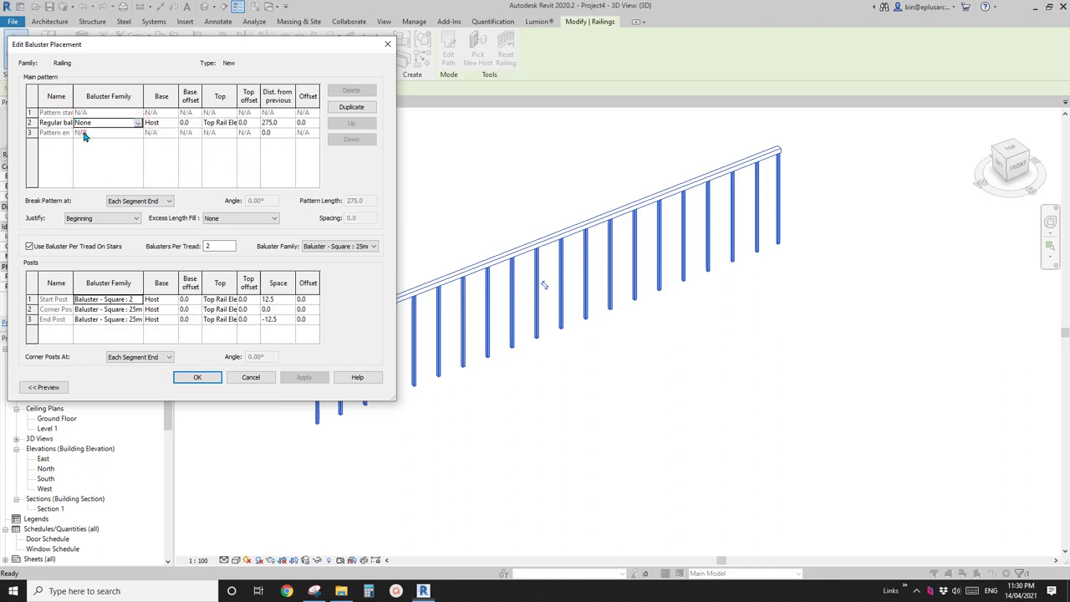
{"action": "left_click", "coordinate": [29, 246]}
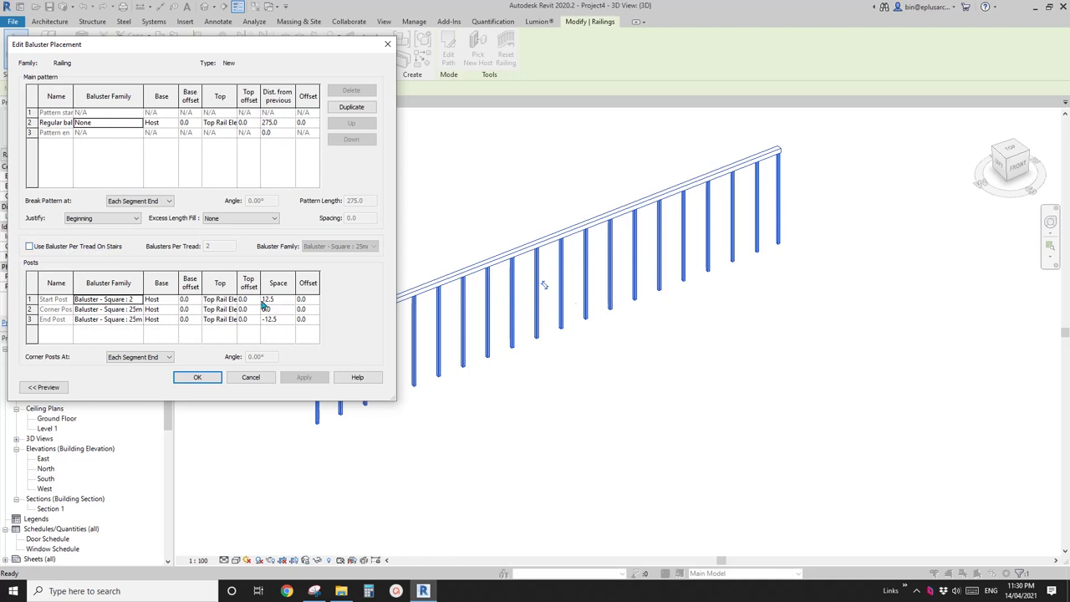
Set the start, corner and end post baluster families to None and accept the railing type changes.
{"action": "left_click", "coordinate": [138, 300]}
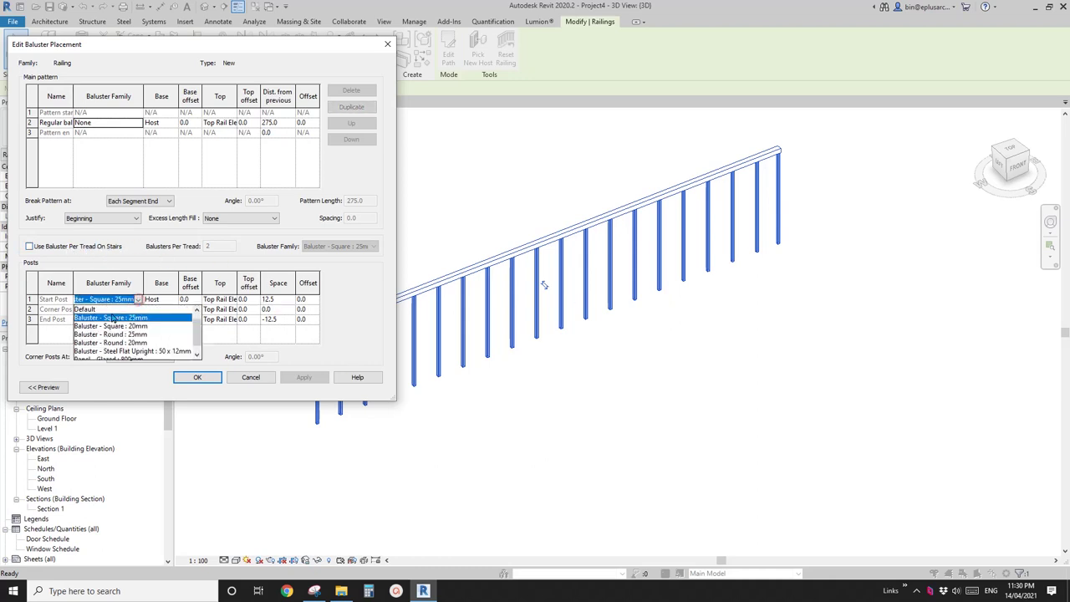
{"action": "left_click", "coordinate": [87, 310]}
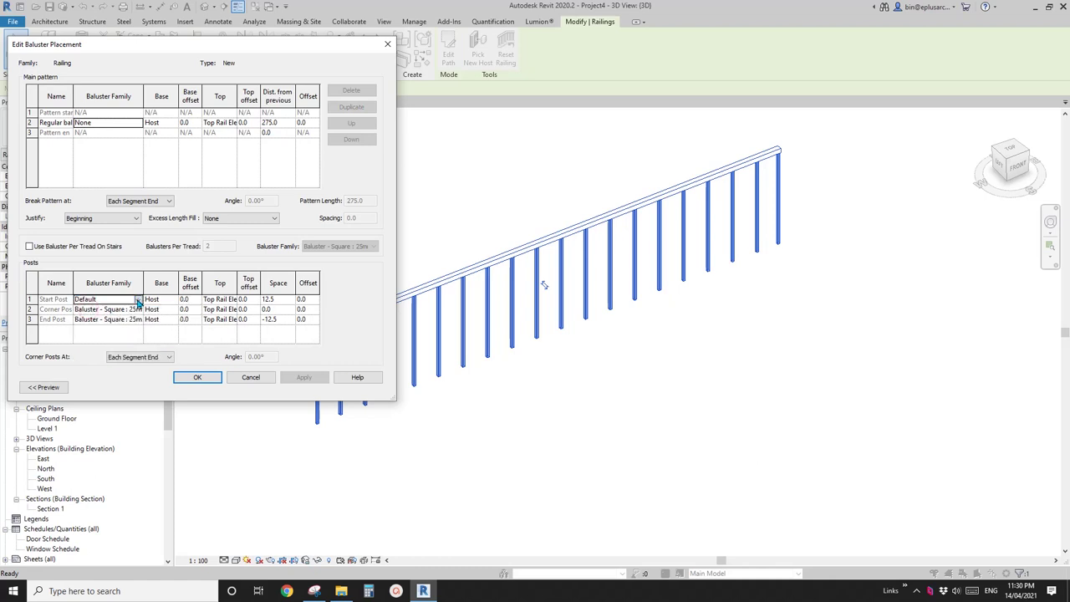
{"action": "left_click", "coordinate": [137, 300]}
{"action": "left_click", "coordinate": [85, 310]}
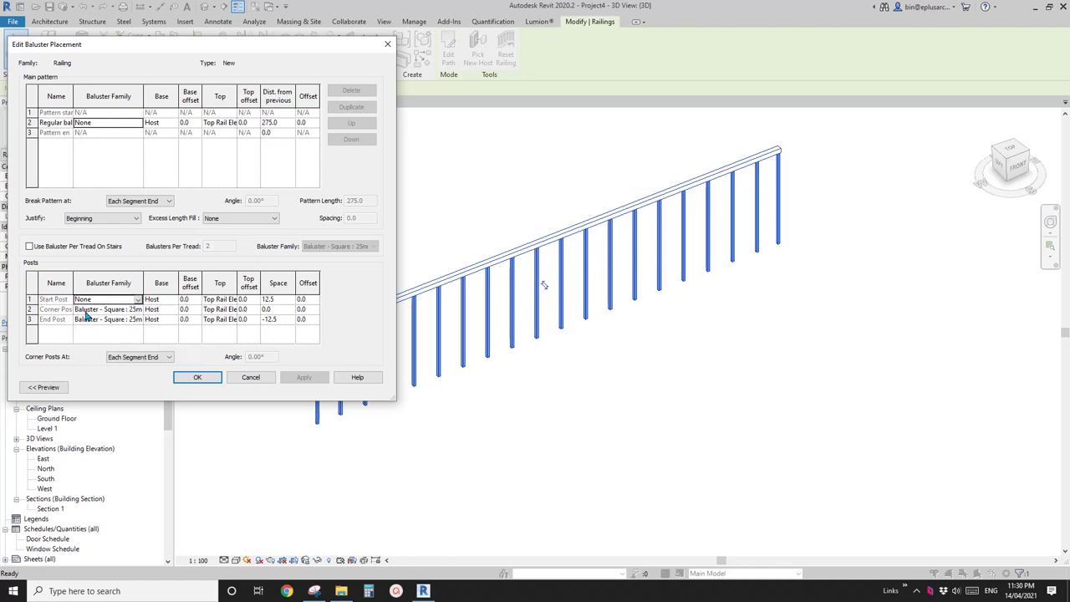
{"action": "left_click", "coordinate": [138, 310]}
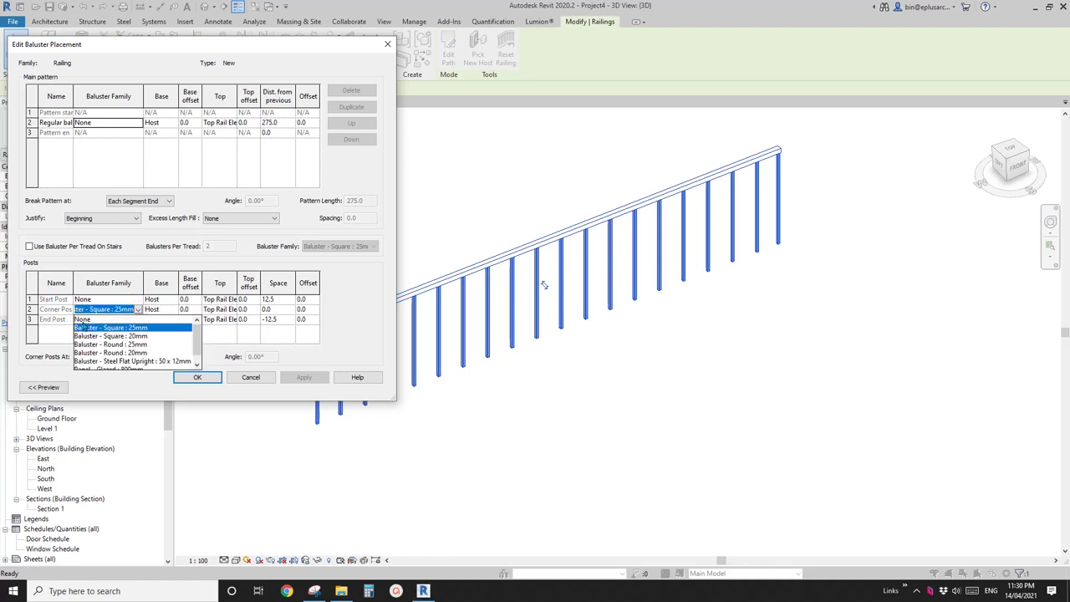
{"action": "left_click", "coordinate": [84, 319]}
{"action": "left_click", "coordinate": [138, 319]}
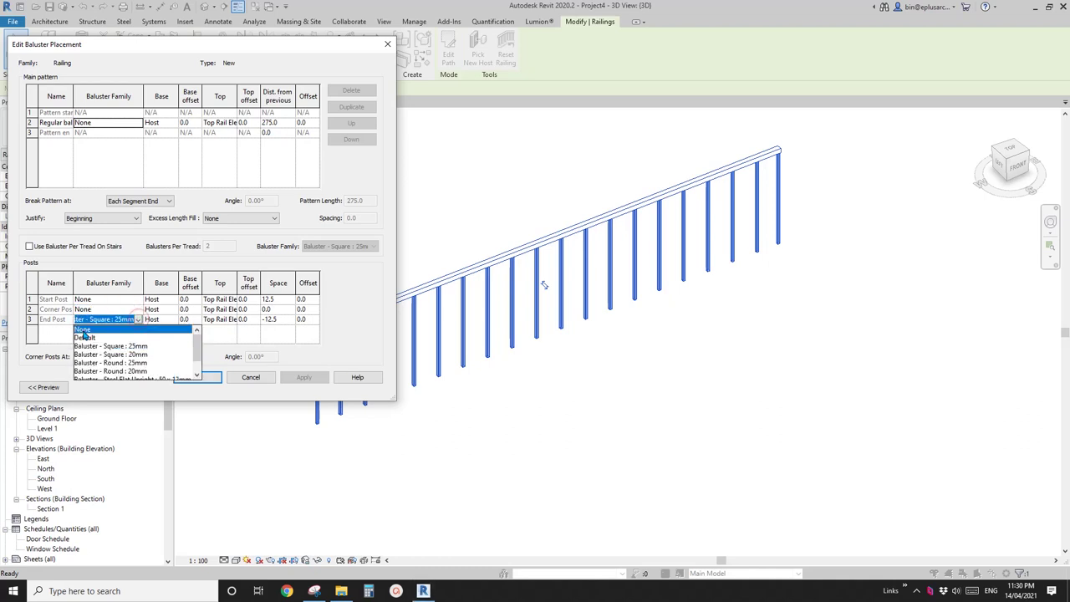
{"action": "left_click", "coordinate": [84, 329]}
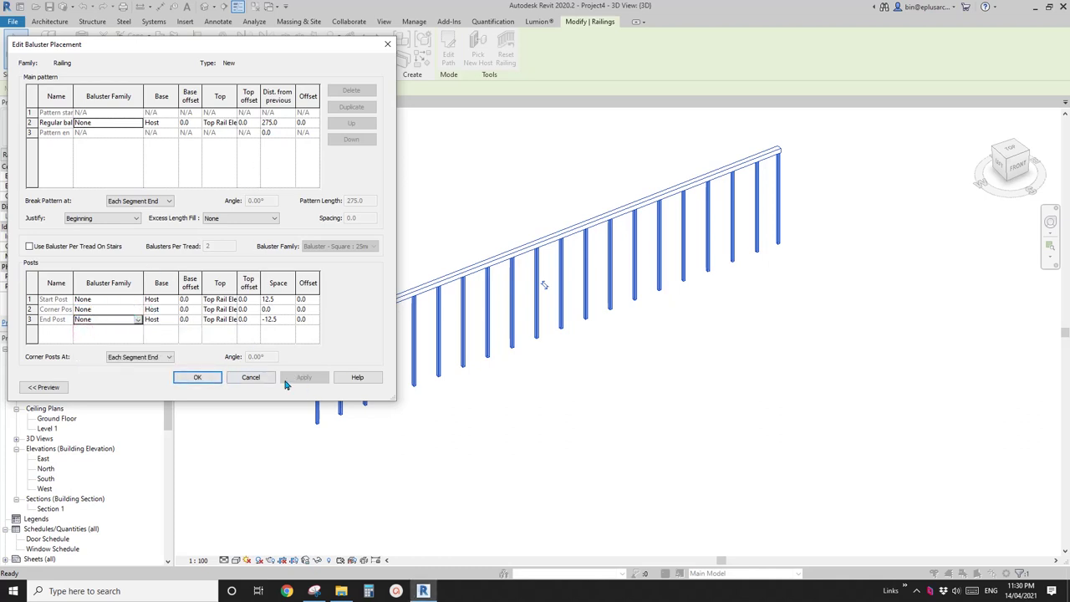
{"action": "left_click", "coordinate": [197, 377]}
{"action": "left_click", "coordinate": [231, 390]}
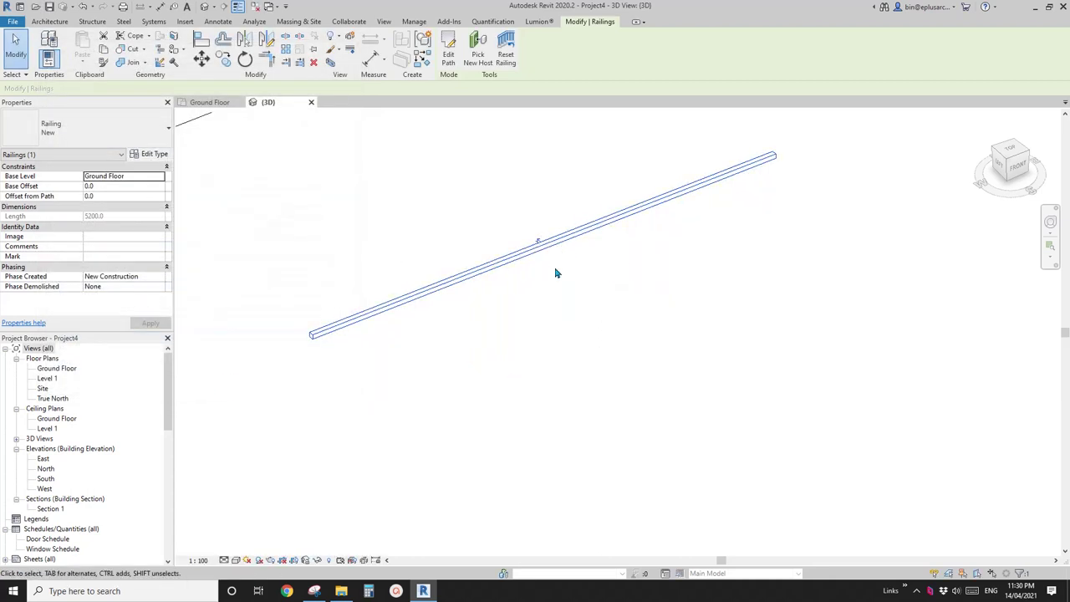
Create a new family from the Metric Baluster-Panel.rft template.
{"action": "scroll", "coordinate": [524, 279], "scroll_direction": "down", "scroll_amount": 3}
{"action": "scroll", "coordinate": [507, 274], "scroll_direction": "up", "scroll_amount": 1}
{"action": "scroll", "coordinate": [507, 274], "scroll_direction": "up", "scroll_amount": 2}
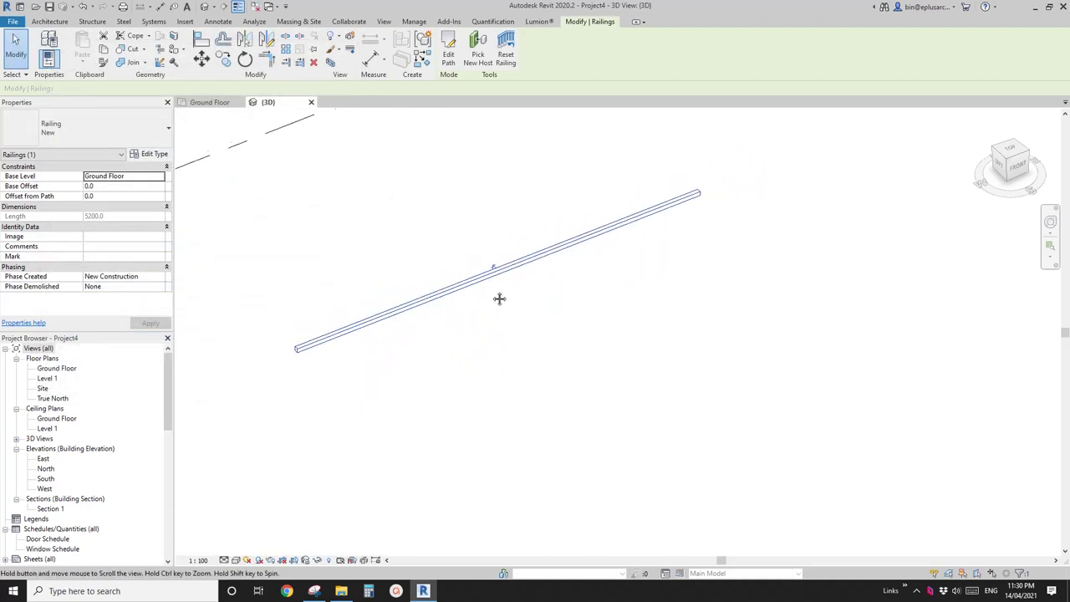
{"action": "key", "text": "Escape"}
{"action": "left_click", "coordinate": [14, 25]}
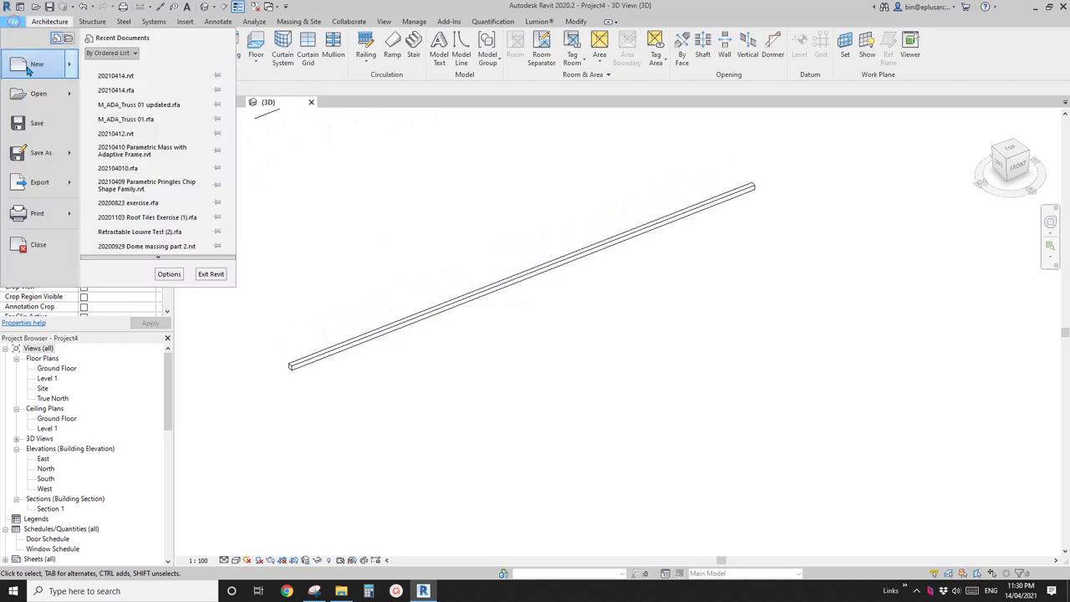
{"action": "mouse_move", "coordinate": [36, 63]}
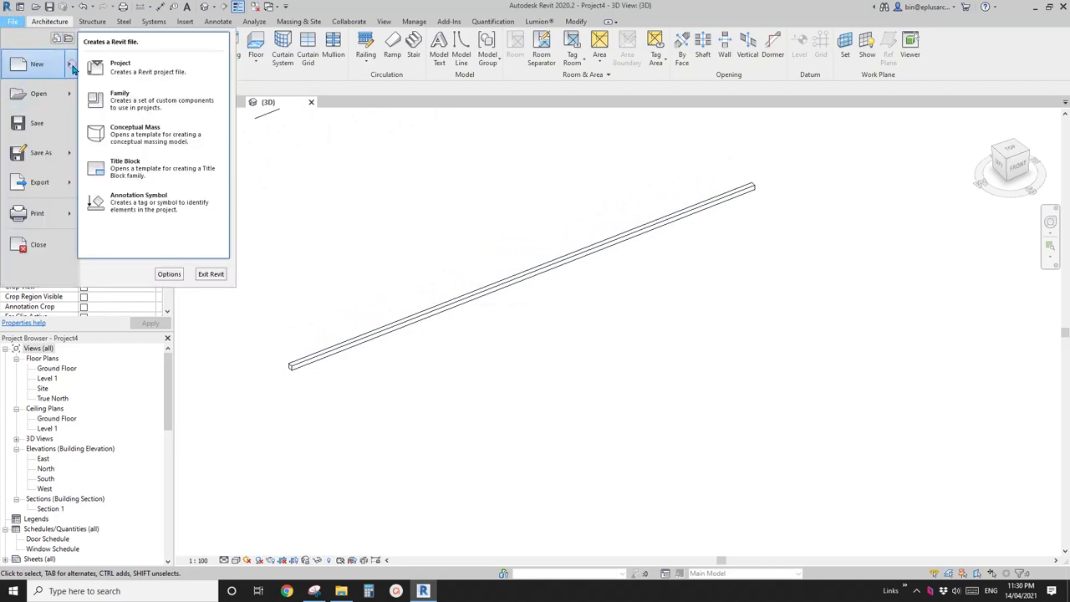
{"action": "left_click", "coordinate": [163, 106]}
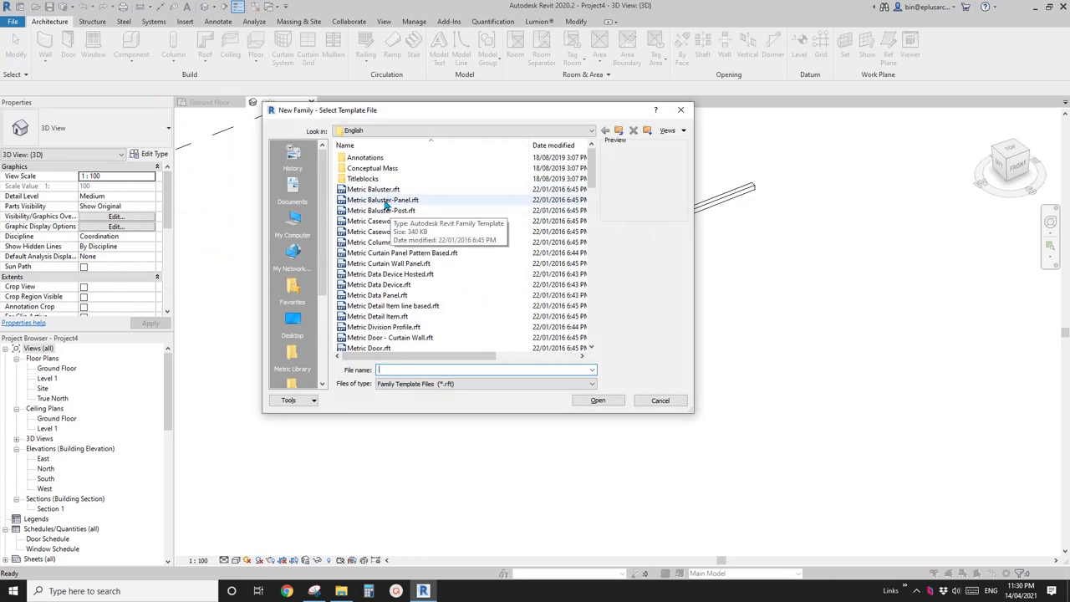
{"action": "left_click", "coordinate": [389, 202]}
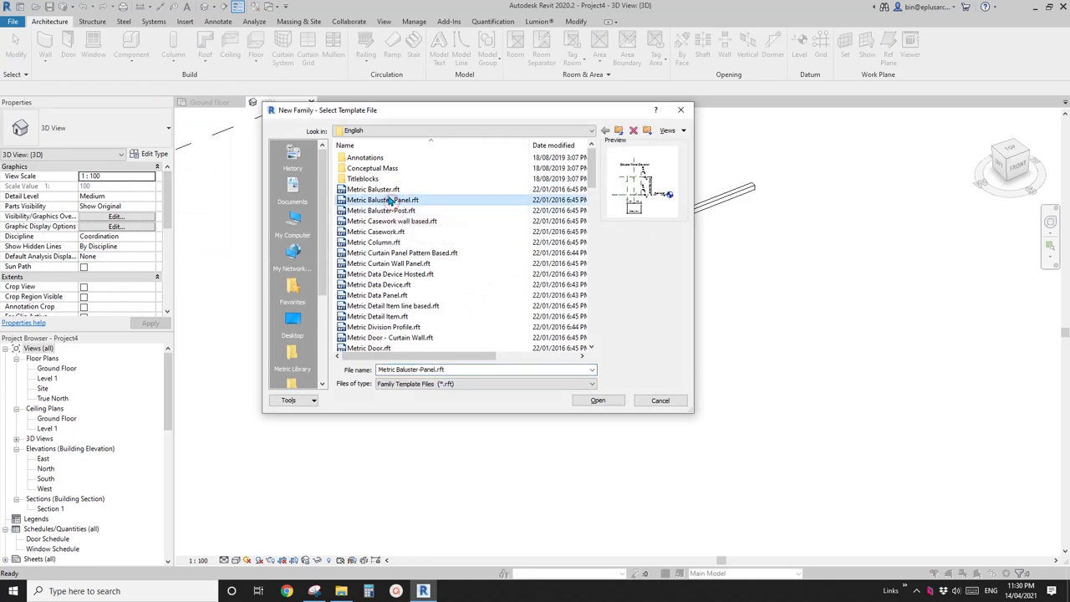
{"action": "key", "text": "Up"}
{"action": "left_click", "coordinate": [393, 203]}
{"action": "left_click", "coordinate": [393, 189]}
{"action": "left_click", "coordinate": [399, 203]}
{"action": "left_click", "coordinate": [605, 403]}
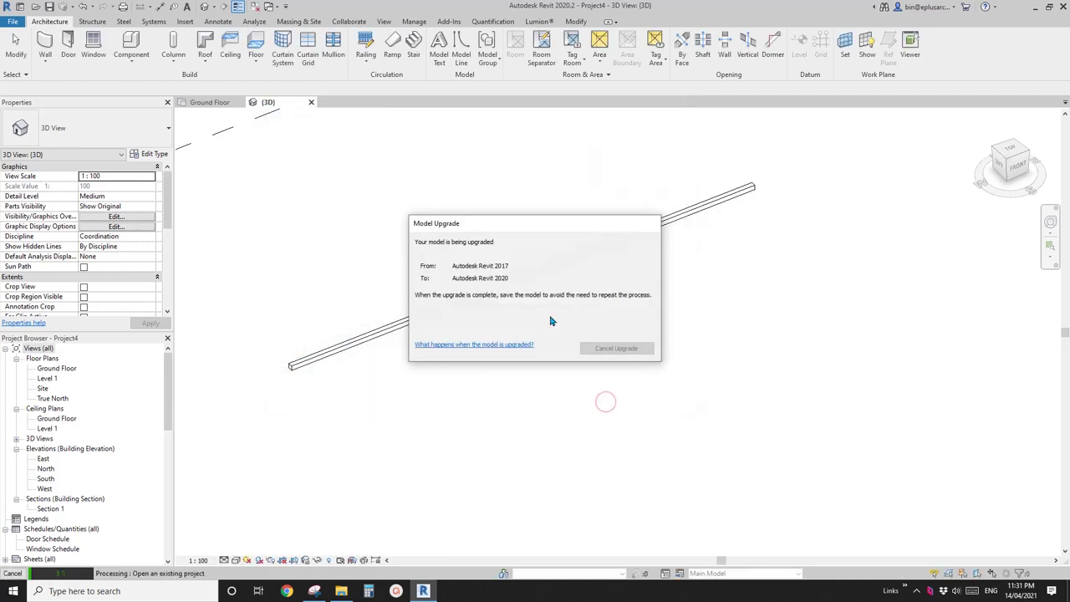
Switch to Snipping Tool, capture the baluster panel elevation, sketch one wave of the infill pattern over it, and move the capture aside.
{"action": "scroll", "coordinate": [493, 347], "scroll_direction": "up", "scroll_amount": 6}
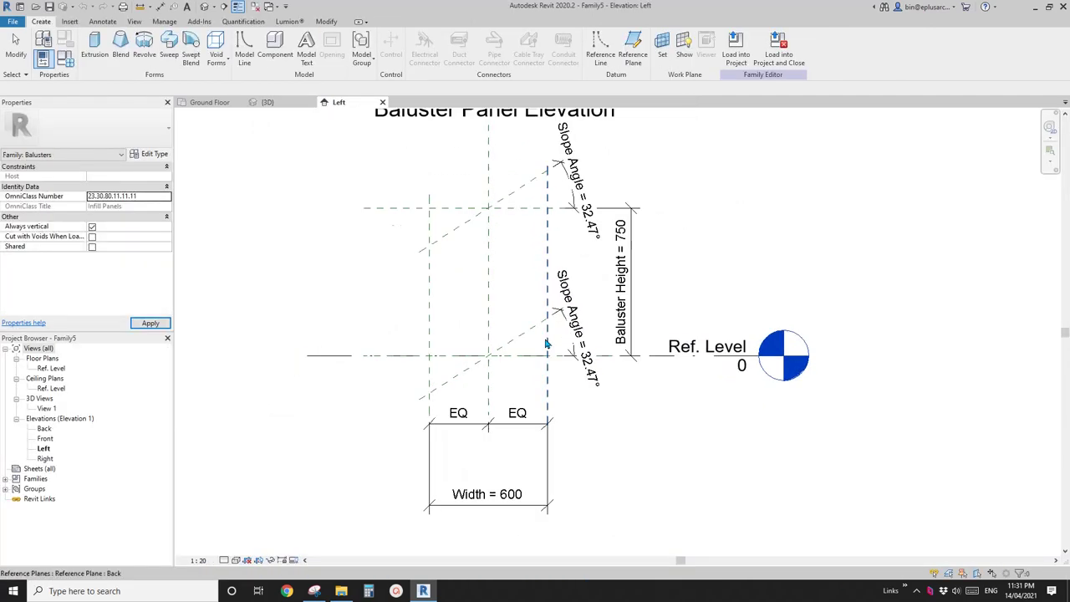
{"action": "mouse_move", "coordinate": [481, 341]}
{"action": "middle_mouse_down"}
{"action": "mouse_move", "coordinate": [488, 349]}
{"action": "mouse_move", "coordinate": [476, 357]}
{"action": "middle_mouse_up"}
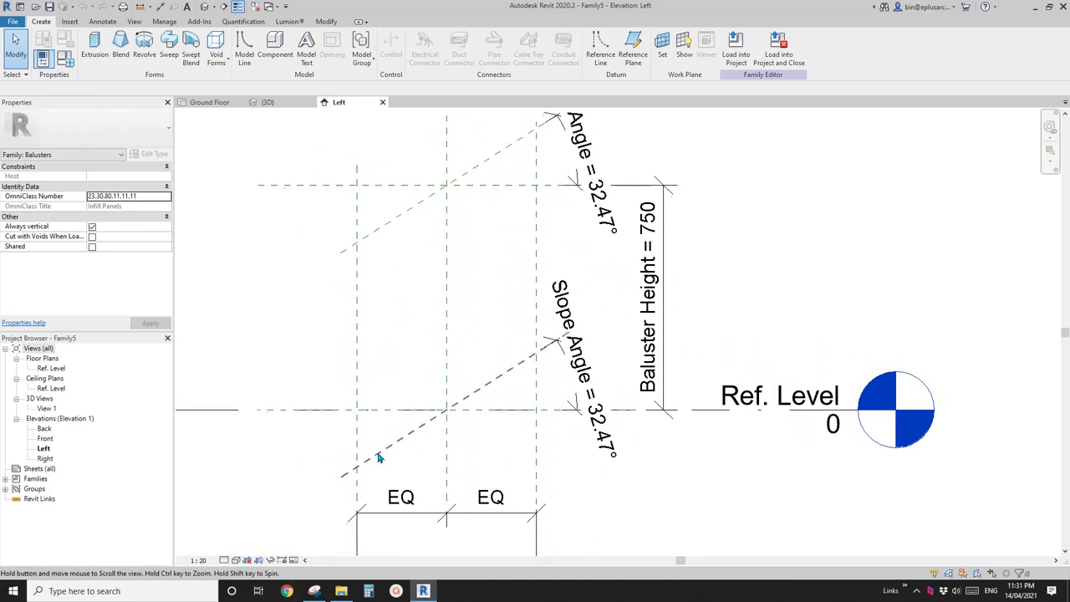
{"action": "middle_click_drag", "start_coordinate": [503, 187], "coordinate": [502, 191]}
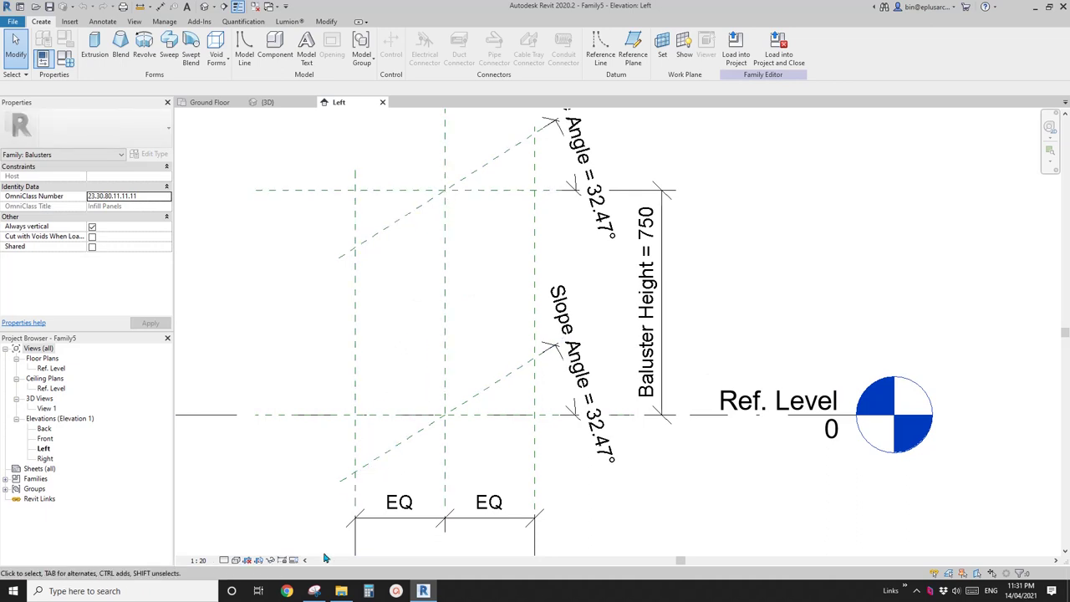
{"action": "left_click", "coordinate": [315, 590]}
{"action": "left_click", "coordinate": [318, 65]}
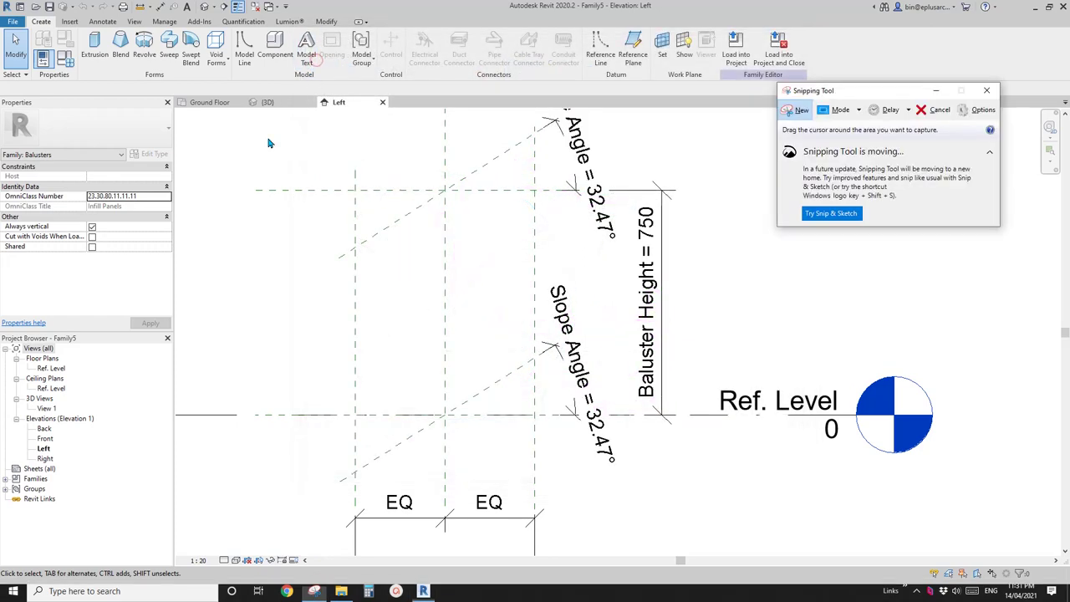
{"action": "left_click_drag", "start_coordinate": [278, 125], "coordinate": [675, 528]}
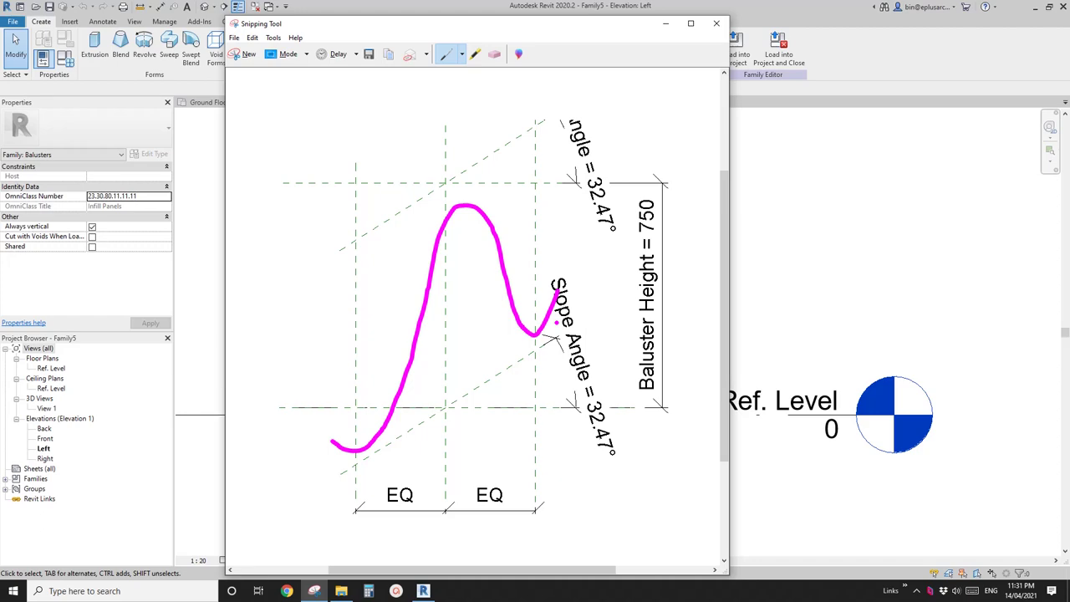
{"action": "left_click_drag", "start_coordinate": [551, 26], "coordinate": [842, 38]}
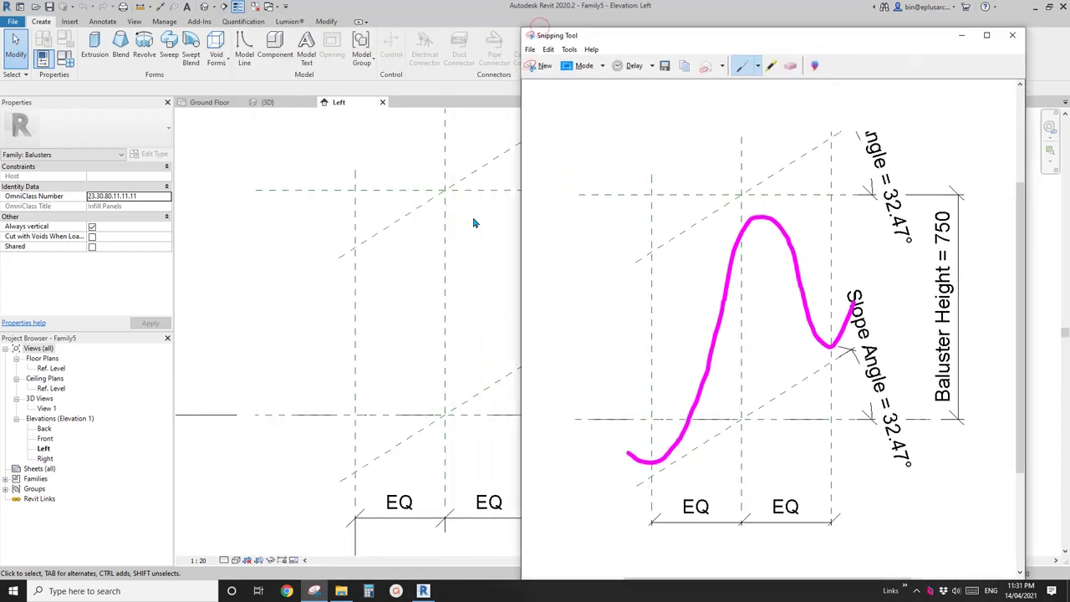
Switch back to Revit and start a reference line on the Reference Plane : Center (Left/Right) work plane.
{"action": "left_click", "coordinate": [416, 244]}
{"action": "middle_click_drag", "start_coordinate": [421, 268], "coordinate": [381, 261]}
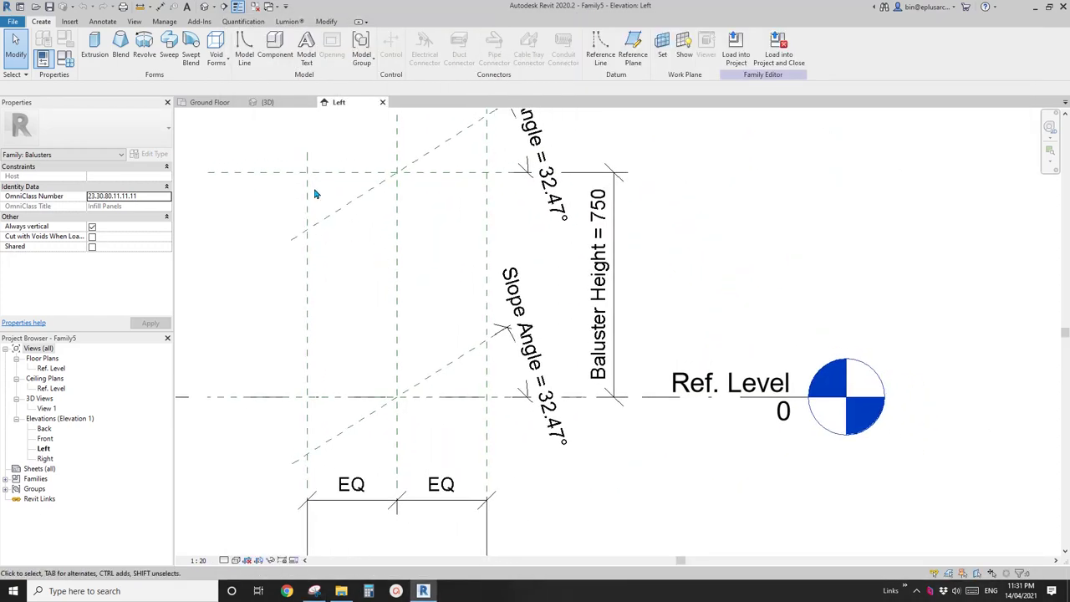
{"action": "middle_click_drag", "start_coordinate": [408, 215], "coordinate": [435, 221]}
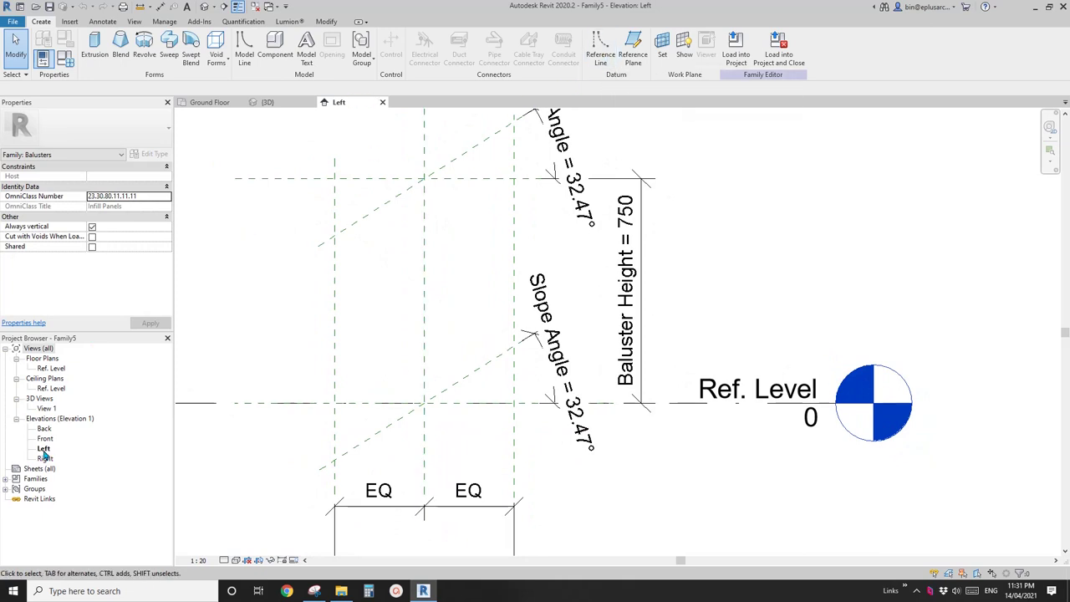
{"action": "scroll", "coordinate": [510, 368], "scroll_direction": "down", "scroll_amount": 2}
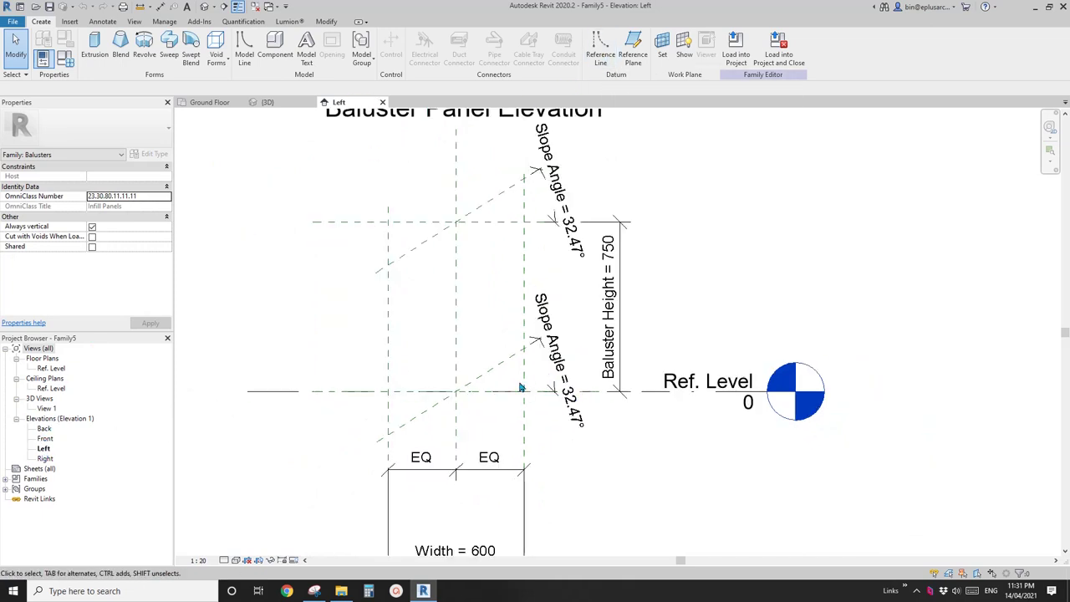
{"action": "scroll", "coordinate": [499, 291], "scroll_direction": "up", "scroll_amount": 2}
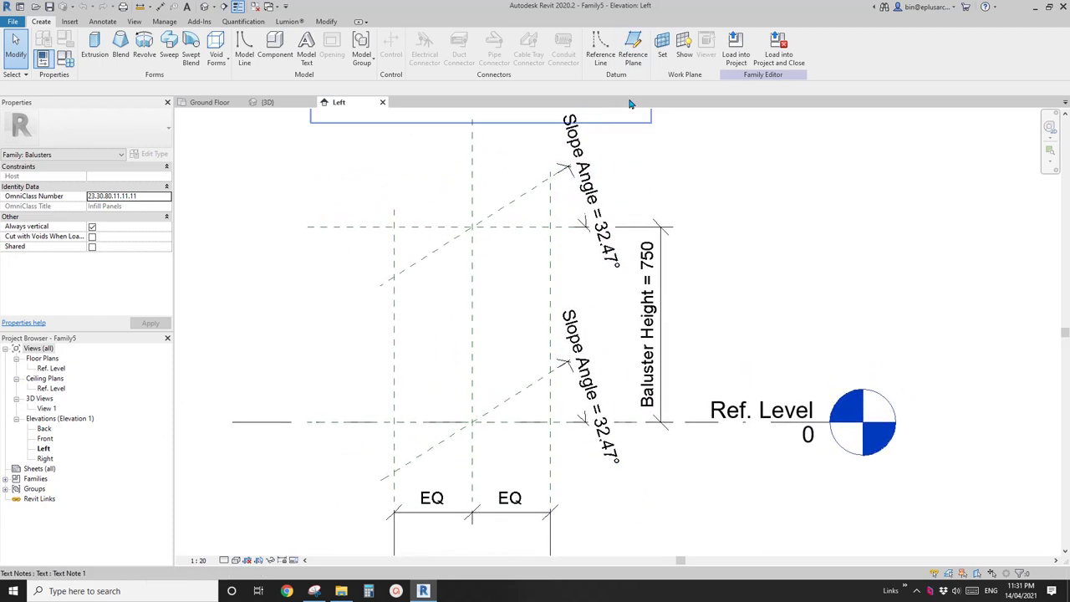
{"action": "left_click", "coordinate": [599, 55]}
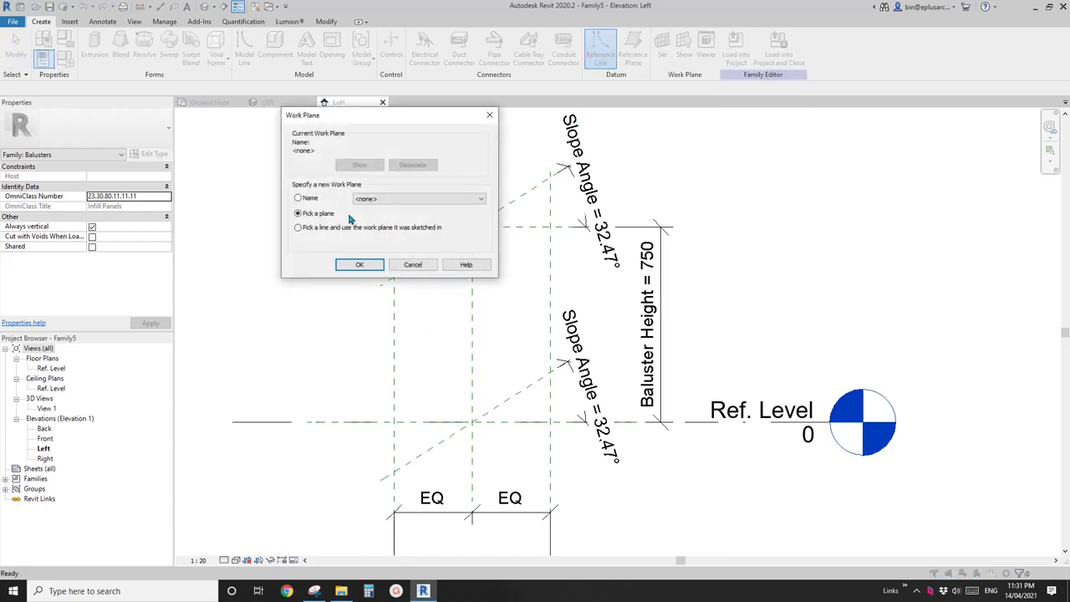
{"action": "left_click", "coordinate": [431, 199]}
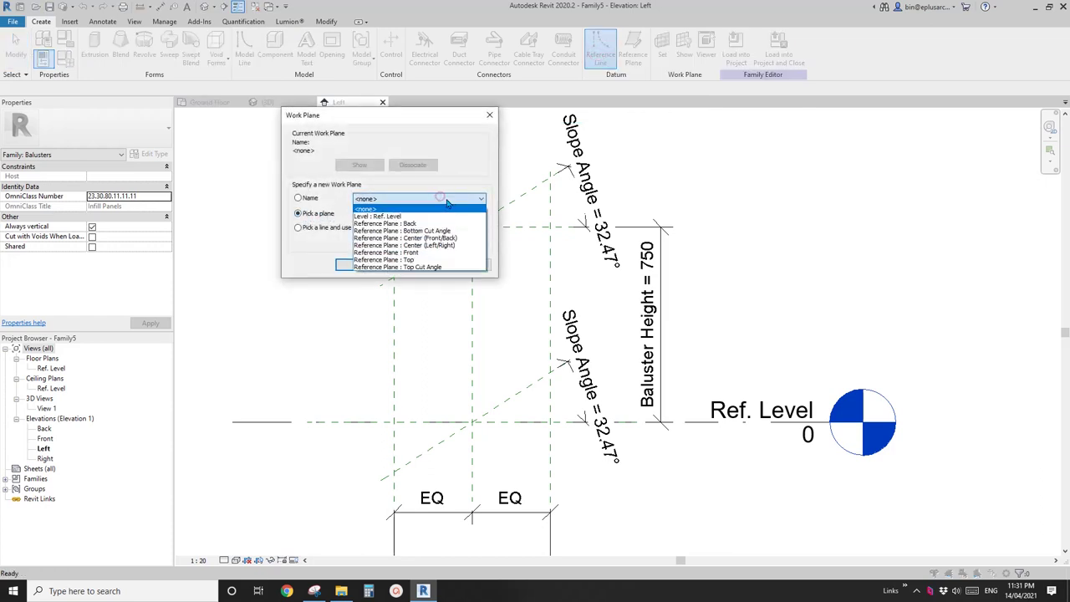
{"action": "left_click", "coordinate": [437, 246]}
{"action": "key", "text": "Return"}
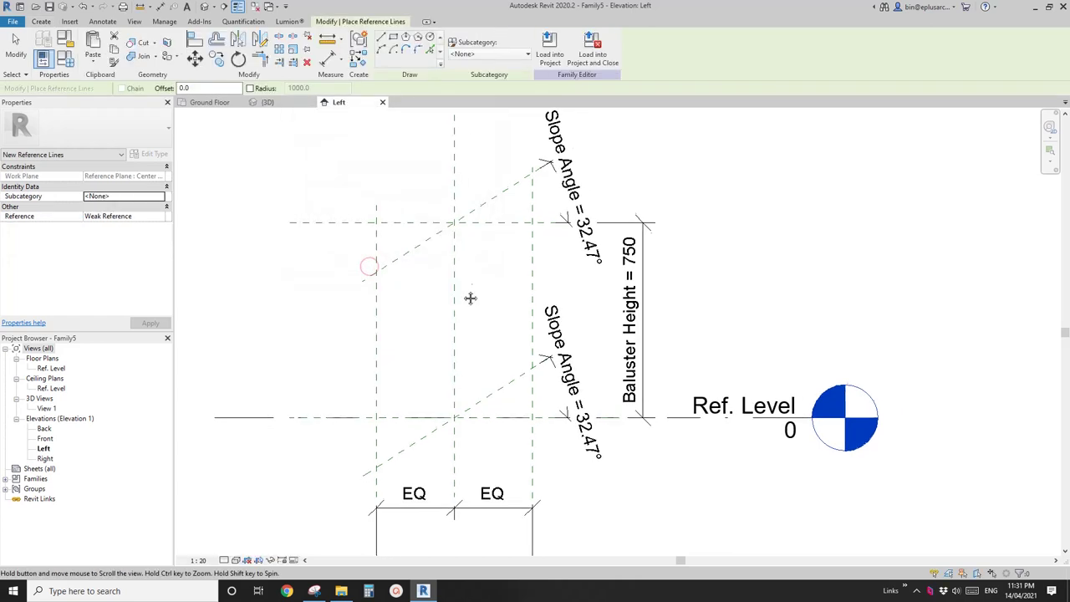
Draw two reference lines, from the Front plane's Bottom Cut Angle intersection up to the top centre intersection and down to the Back plane's Bottom Cut Angle intersection.
{"action": "left_click", "coordinate": [381, 38]}
{"action": "scroll", "coordinate": [436, 126], "scroll_direction": "down", "scroll_amount": 1}
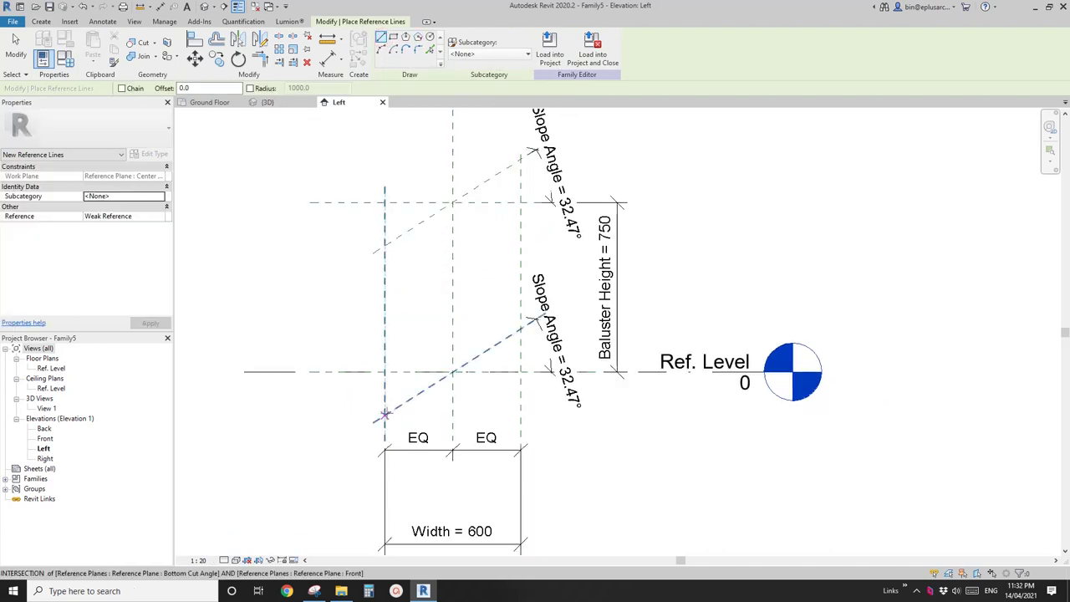
{"action": "left_click", "coordinate": [385, 413]}
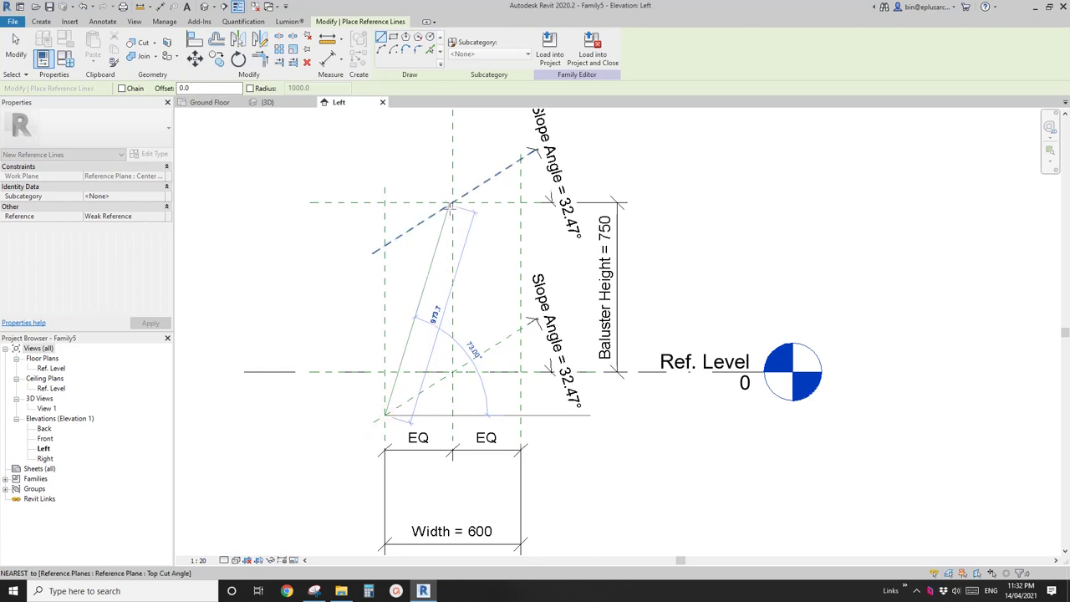
{"action": "left_click", "coordinate": [452, 204]}
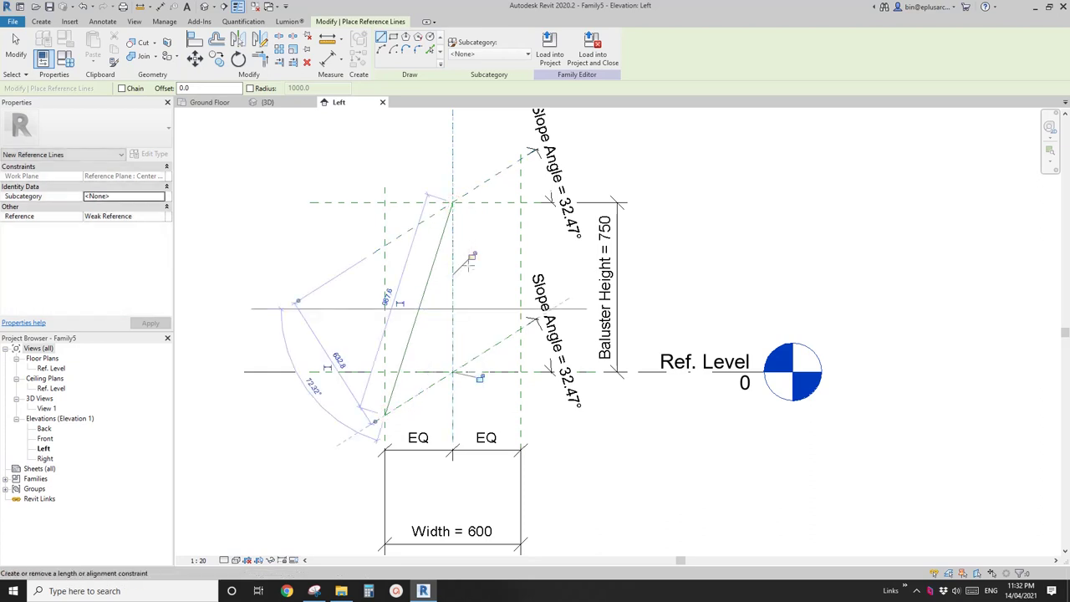
{"action": "scroll", "coordinate": [425, 307], "scroll_direction": "up", "scroll_amount": 2}
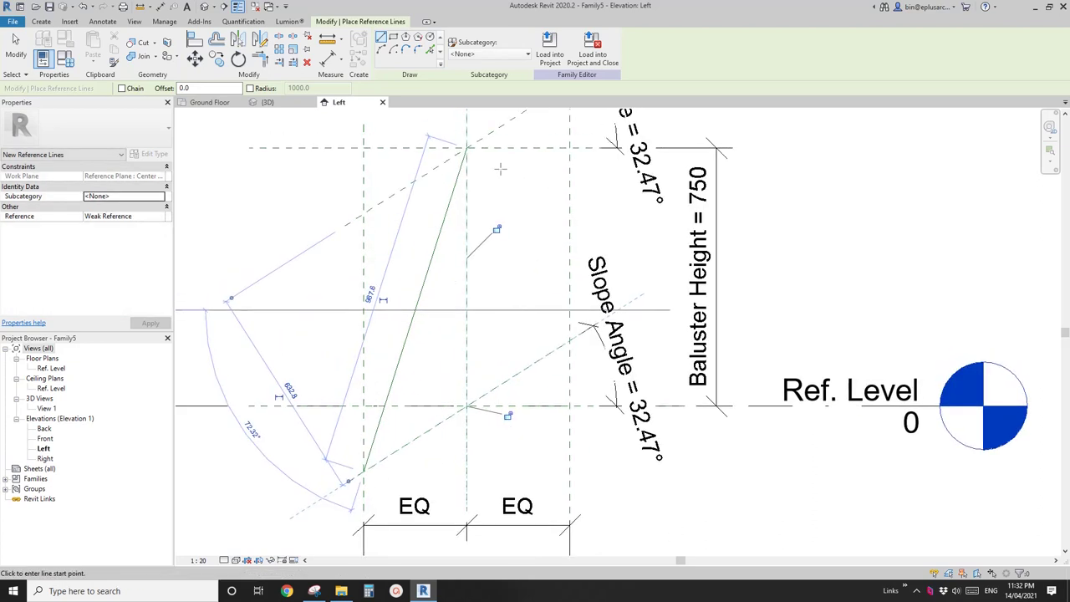
{"action": "left_click", "coordinate": [467, 148]}
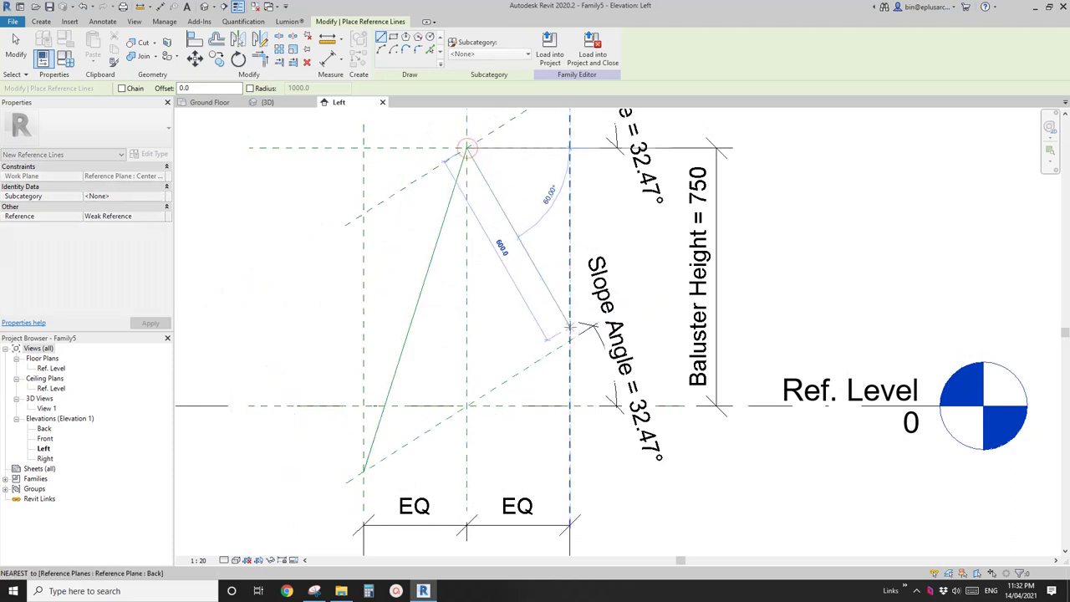
{"action": "left_click", "coordinate": [569, 340]}
{"action": "scroll", "coordinate": [491, 322], "scroll_direction": "down", "scroll_amount": 2}
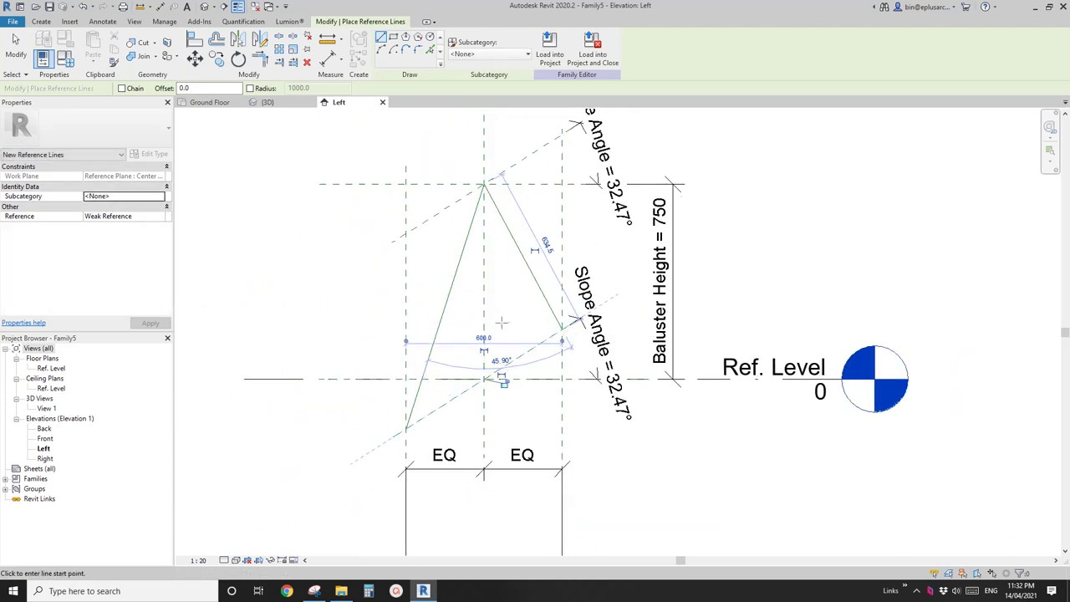
Turn on Automatic Sketch Dimensions in the Left elevation's annotation visibility, accept the change, and end the reference line command.
{"action": "key", "text": "g"}
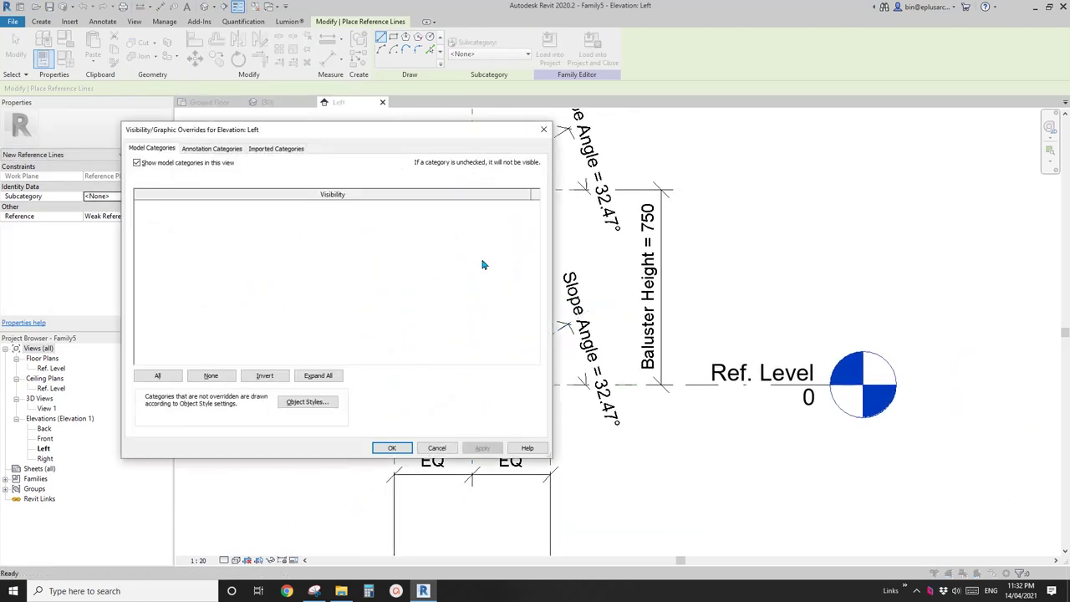
{"action": "left_click", "coordinate": [240, 149]}
{"action": "left_click", "coordinate": [161, 216]}
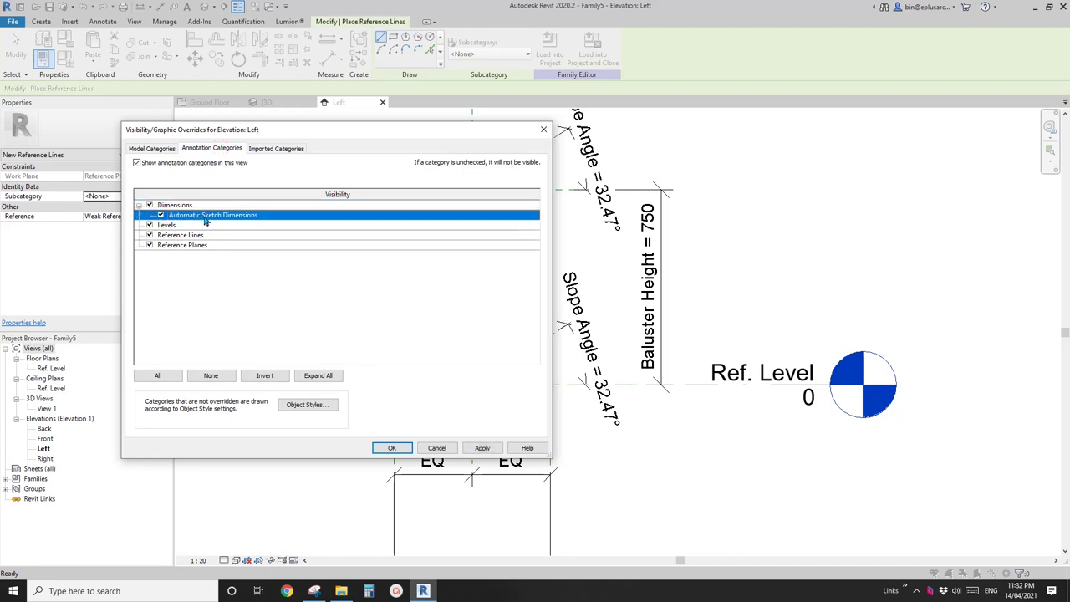
{"action": "left_click", "coordinate": [392, 448]}
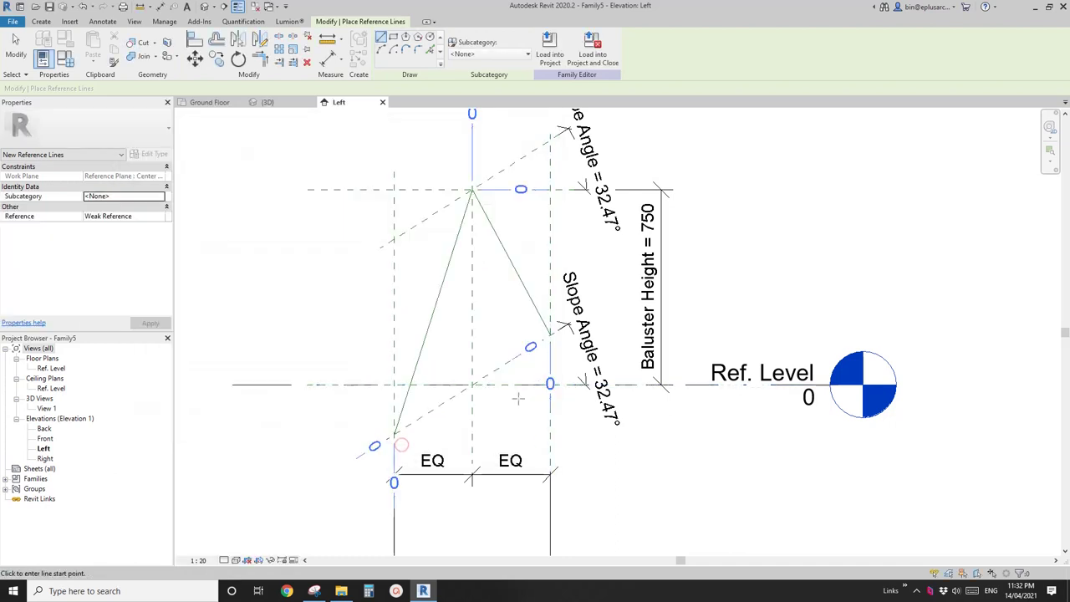
{"action": "scroll", "coordinate": [535, 368], "scroll_direction": "down", "scroll_amount": 2}
{"action": "key", "text": "Escape"}
{"action": "key", "text": "Escape"}
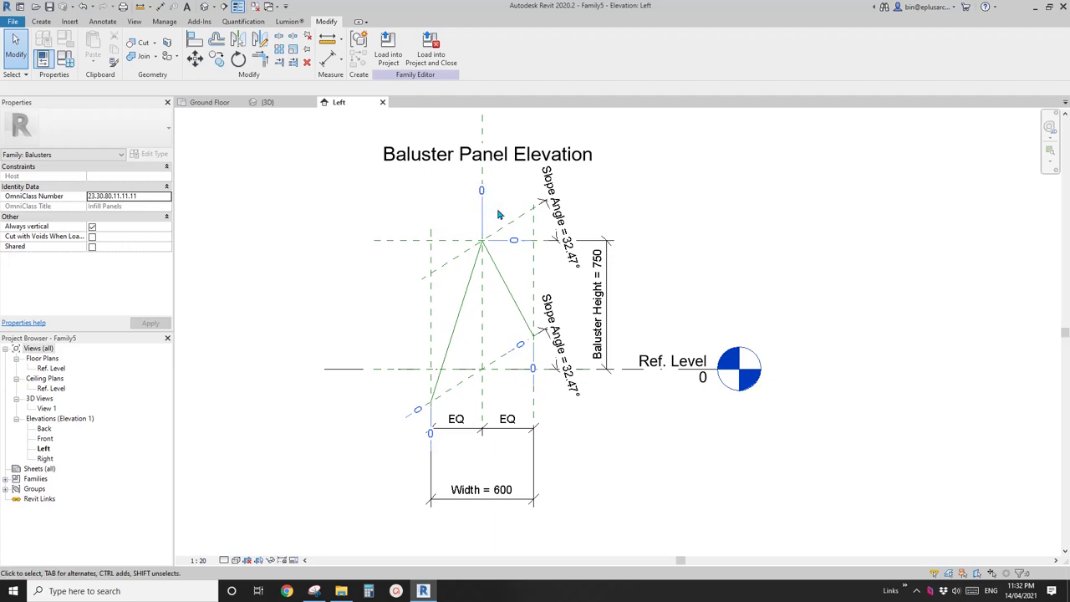
Align the first reference line's lower endpoint to the Front reference plane and lock it.
{"action": "scroll", "coordinate": [481, 402], "scroll_direction": "up", "scroll_amount": 5}
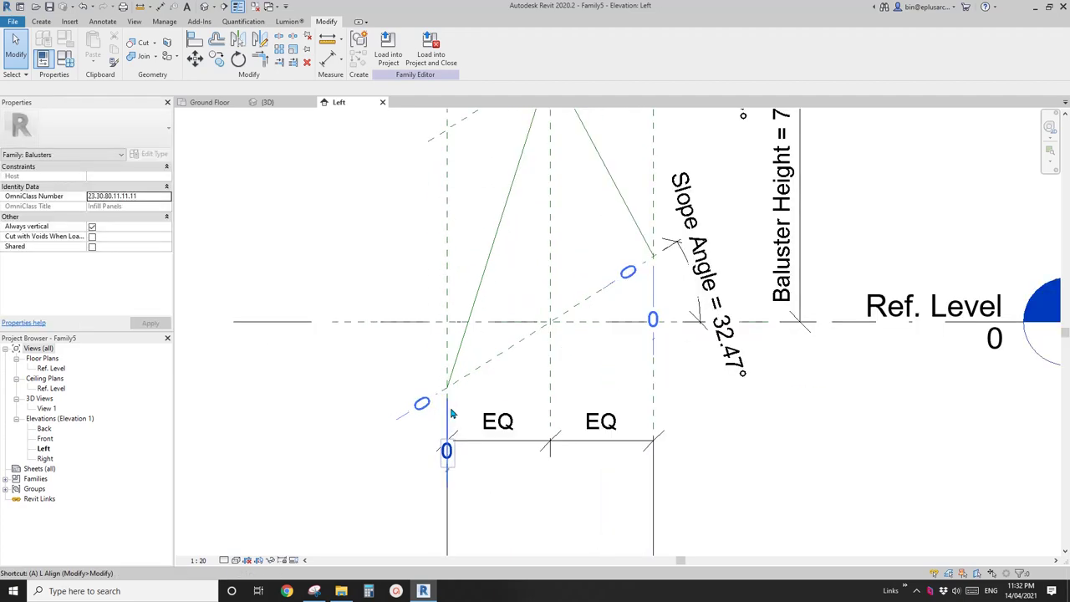
{"action": "key", "text": "a"}
{"action": "key", "text": "l"}
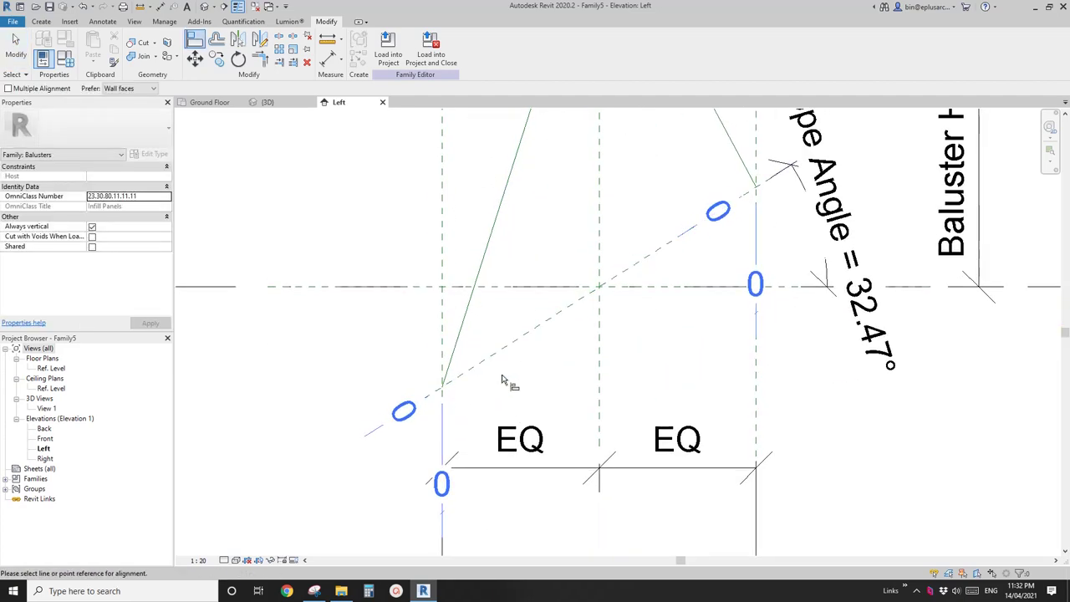
{"action": "scroll", "coordinate": [447, 282], "scroll_direction": "up", "scroll_amount": 1}
{"action": "left_click", "coordinate": [441, 246]}
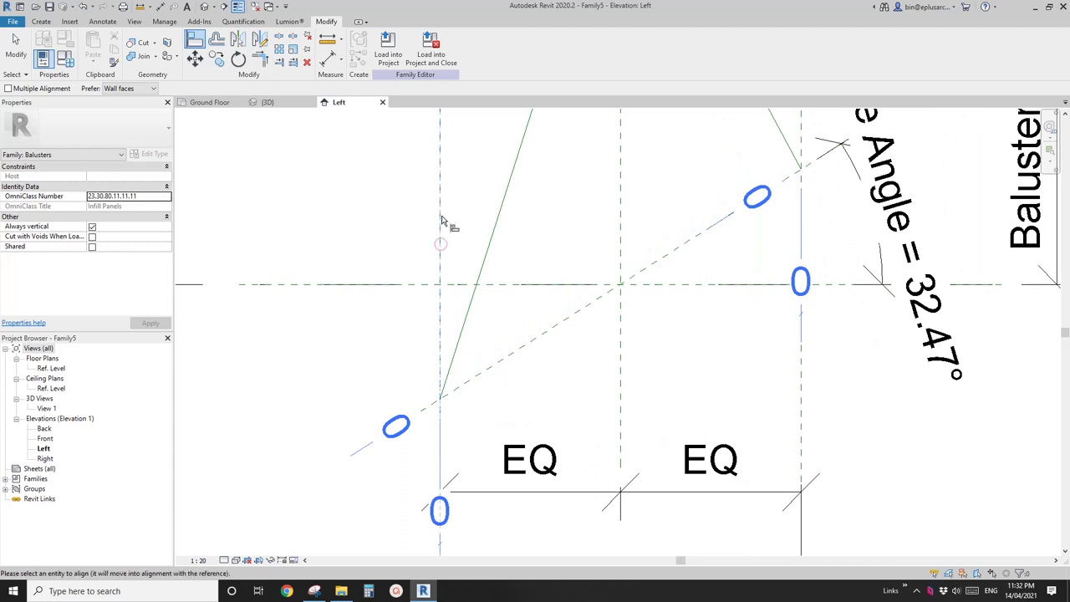
{"action": "left_click", "coordinate": [441, 405]}
Align the lower endpoints of both reference lines to the Bottom Cut Angle plane and lock them.
{"action": "scroll", "coordinate": [426, 359], "scroll_direction": "down", "scroll_amount": 2}
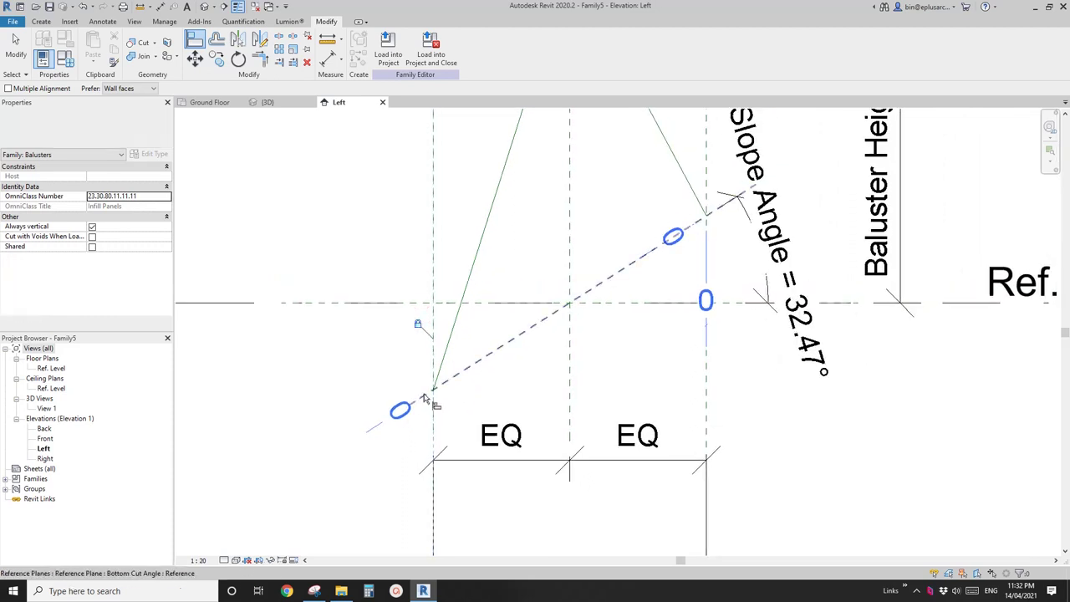
{"action": "left_click", "coordinate": [489, 353]}
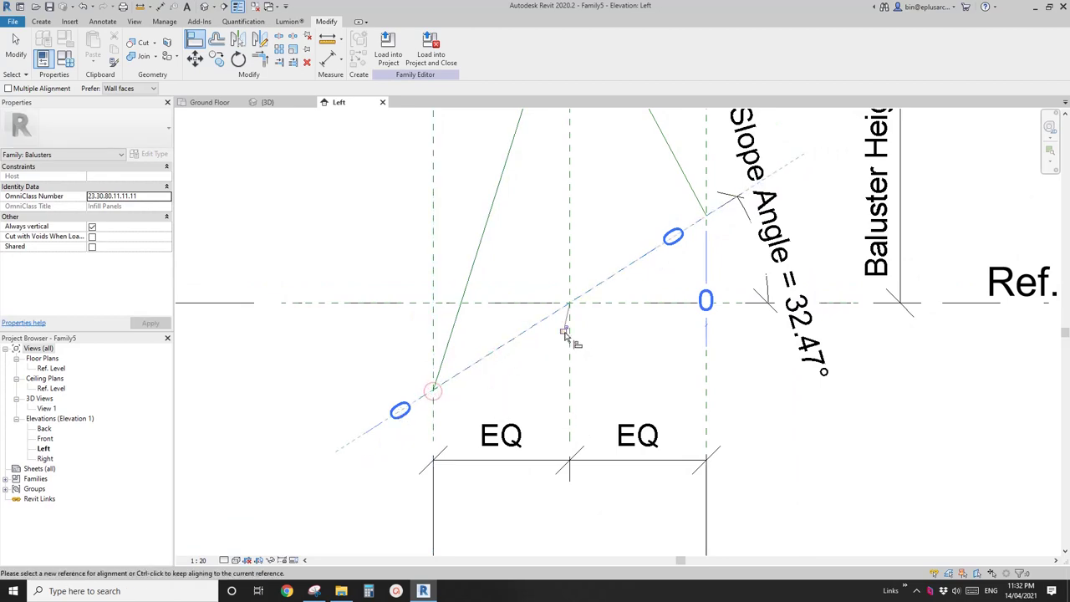
{"action": "scroll", "coordinate": [552, 355], "scroll_direction": "down", "scroll_amount": 2}
{"action": "scroll", "coordinate": [498, 358], "scroll_direction": "up", "scroll_amount": 4}
{"action": "left_click", "coordinate": [441, 371]}
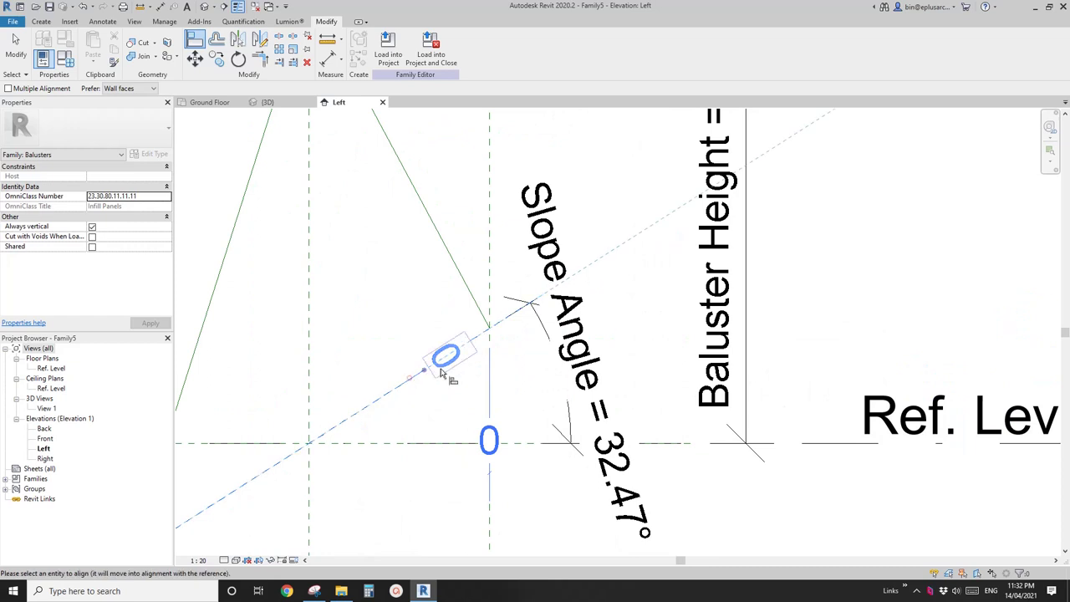
{"action": "left_click", "coordinate": [390, 414]}
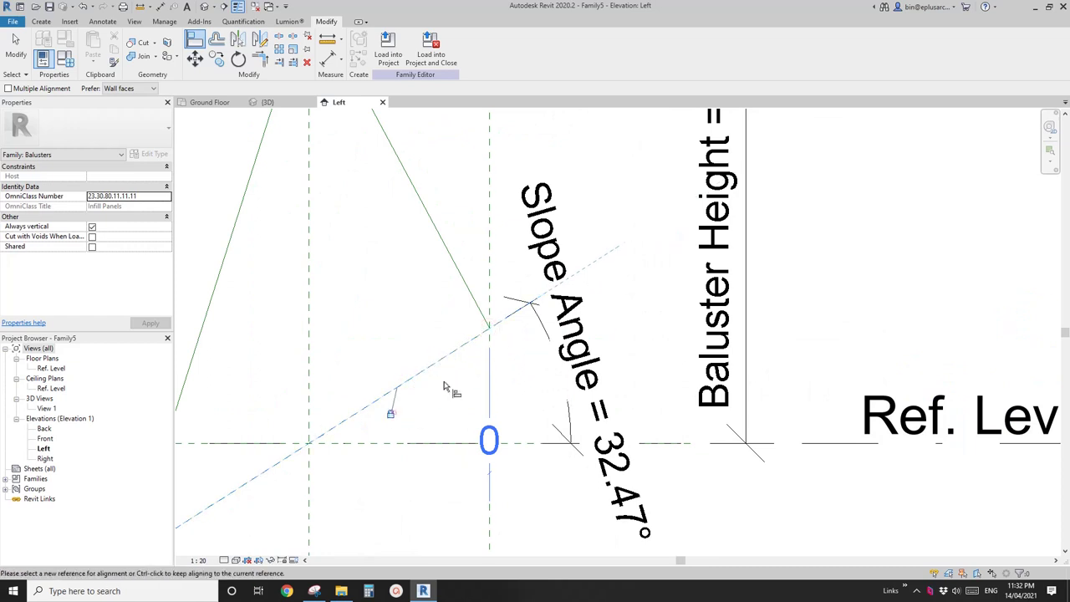
Lock the second line's lower endpoint to the Back plane and the upper endpoints to the top and centre planes, finishing the alignments.
{"action": "left_click", "coordinate": [489, 257]}
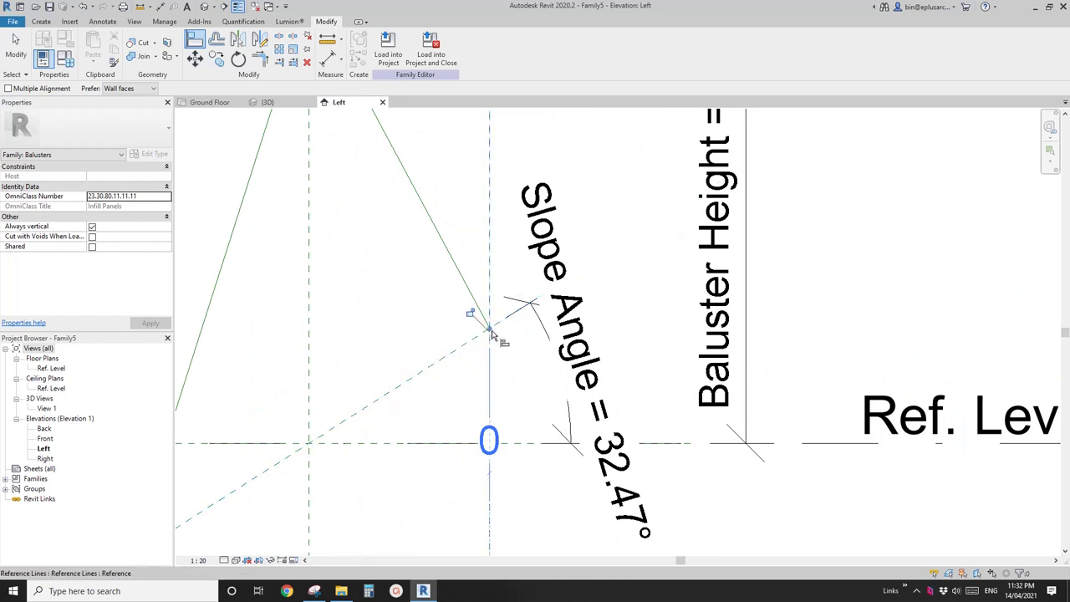
{"action": "scroll", "coordinate": [468, 311], "scroll_direction": "down", "scroll_amount": 4}
{"action": "scroll", "coordinate": [375, 336], "scroll_direction": "up", "scroll_amount": 4}
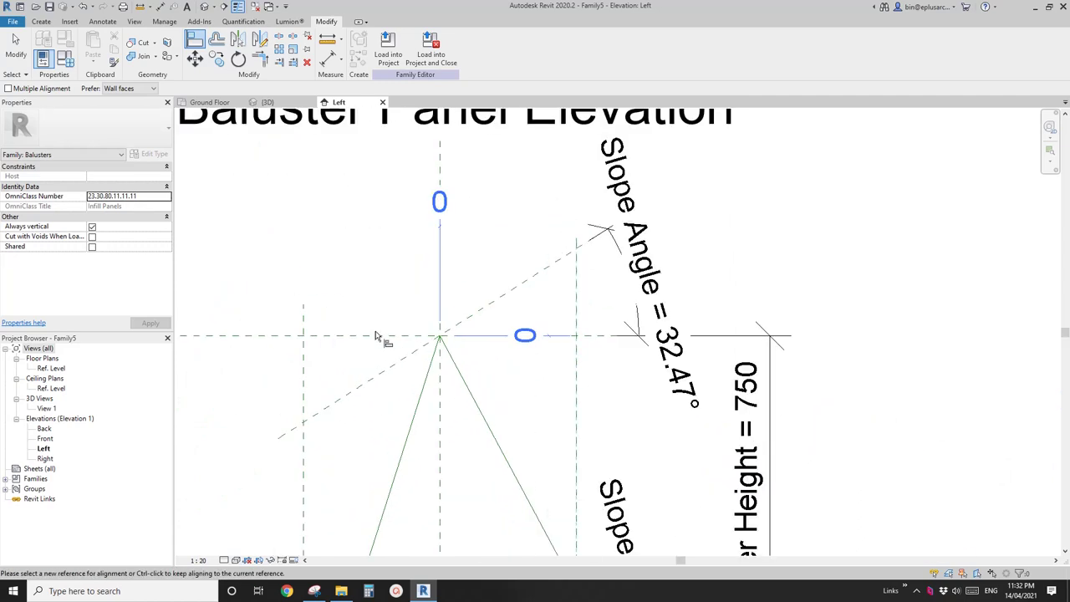
{"action": "left_click", "coordinate": [446, 339]}
{"action": "scroll", "coordinate": [469, 334], "scroll_direction": "down", "scroll_amount": 3}
{"action": "scroll", "coordinate": [478, 317], "scroll_direction": "down", "scroll_amount": 1}
{"action": "key", "text": "Escape"}
{"action": "key", "text": "Escape"}
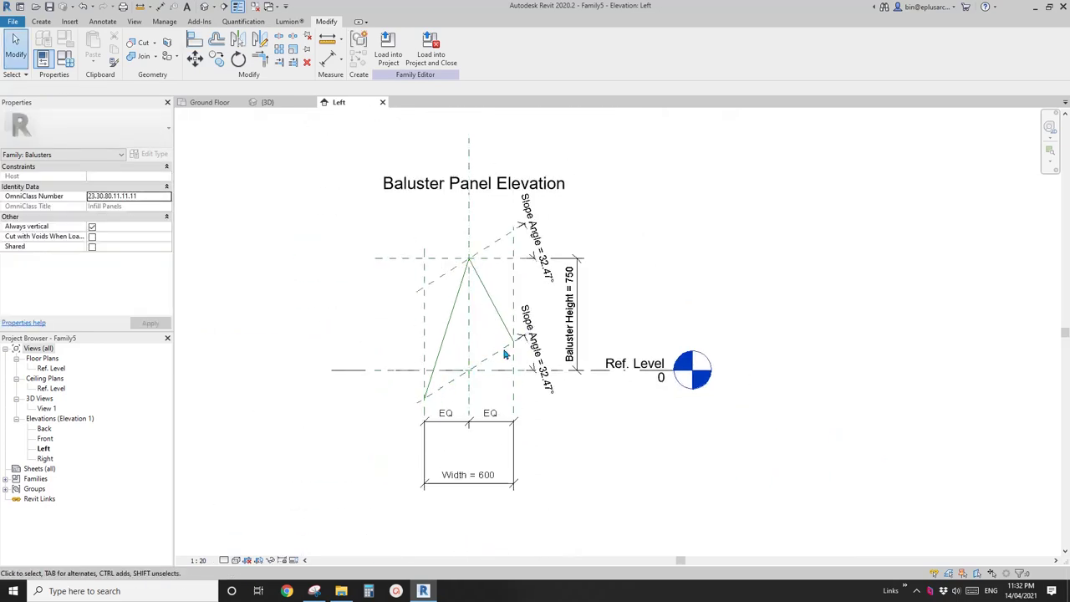
Set the Slope Angle parameter to 20° in the family types and apply it to flex the zigzag lines.
{"action": "scroll", "coordinate": [483, 272], "scroll_direction": "up", "scroll_amount": 4}
{"action": "middle_click_drag", "start_coordinate": [418, 310], "coordinate": [459, 299]}
{"action": "scroll", "coordinate": [407, 333], "scroll_direction": "down", "scroll_amount": 1}
{"action": "middle_click_drag", "start_coordinate": [407, 332], "coordinate": [583, 310]}
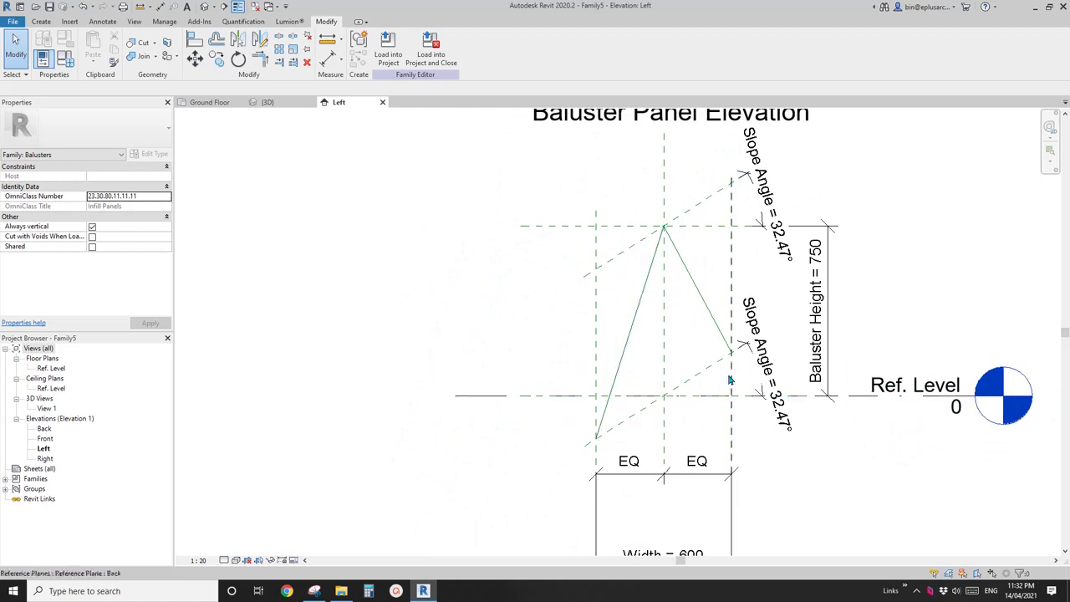
{"action": "middle_click_drag", "start_coordinate": [527, 275], "coordinate": [532, 283]}
{"action": "left_click", "coordinate": [115, 64]}
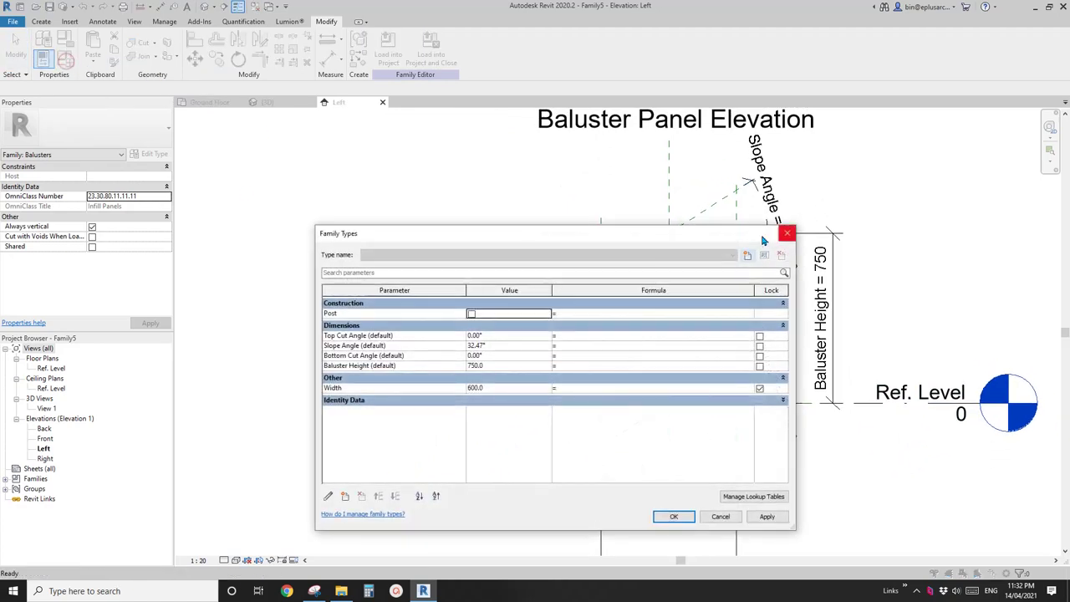
{"action": "left_click_drag", "start_coordinate": [722, 242], "coordinate": [466, 147]}
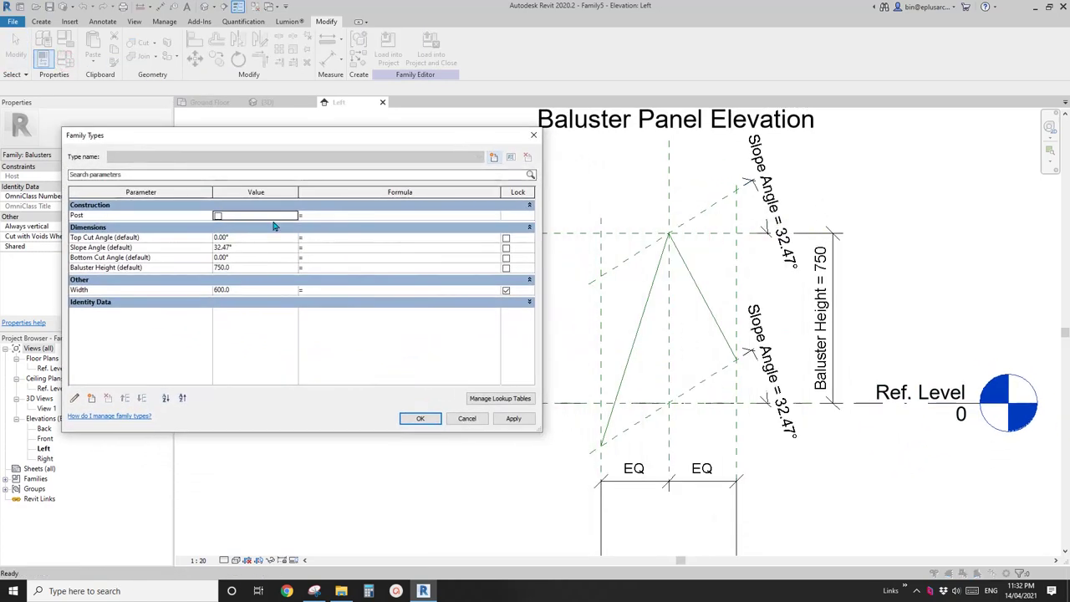
{"action": "left_click", "coordinate": [254, 249]}
{"action": "left_click", "coordinate": [513, 420]}
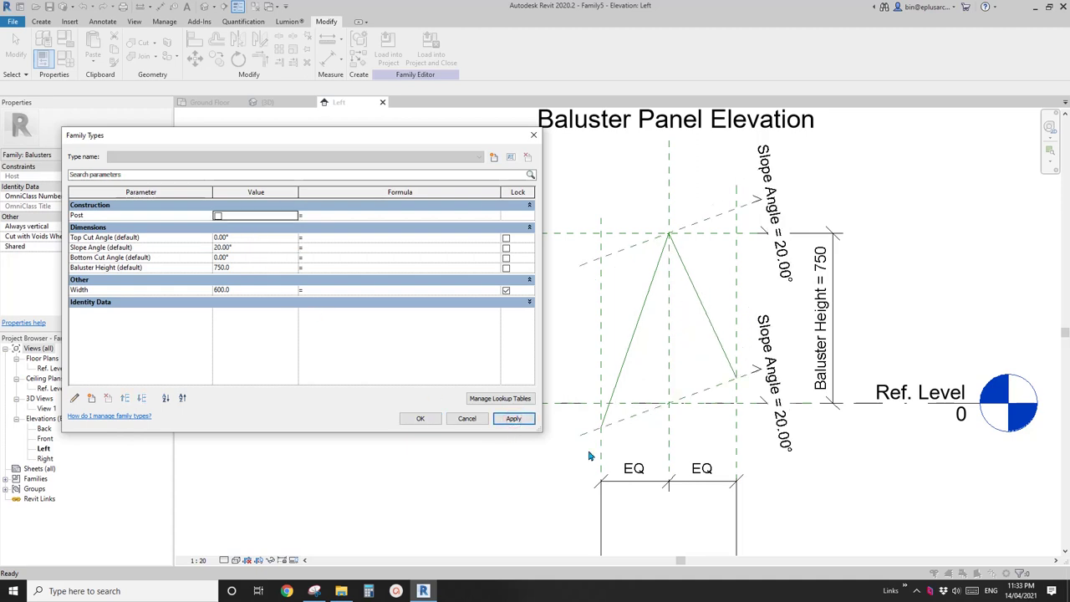
Set the Baluster Height parameter to 900, apply it, and accept the family types.
{"action": "left_click", "coordinate": [248, 268]}
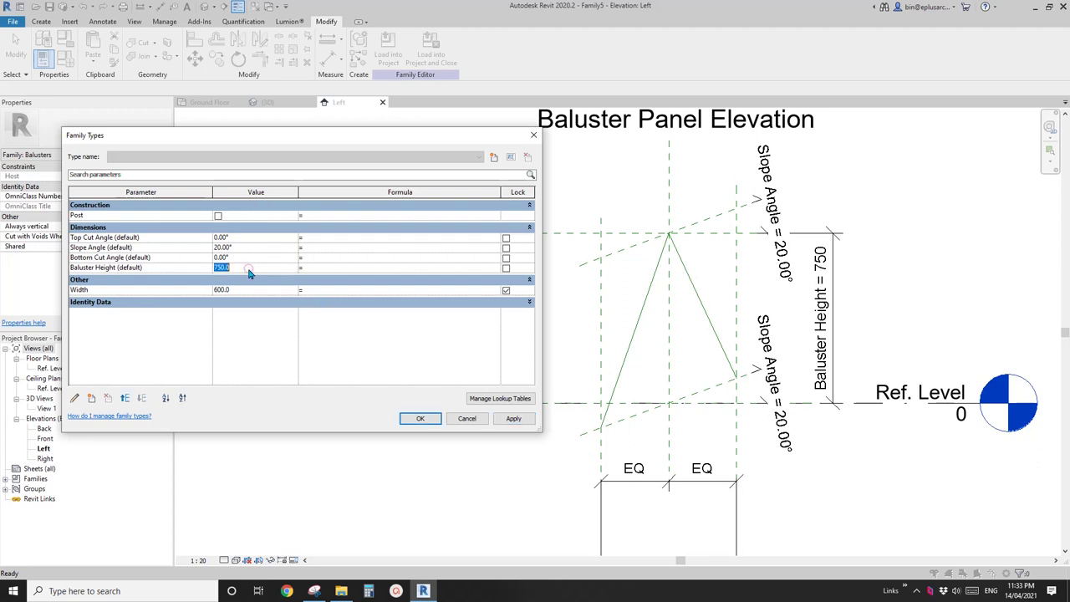
{"action": "type", "text": "900"}
{"action": "left_click", "coordinate": [513, 420]}
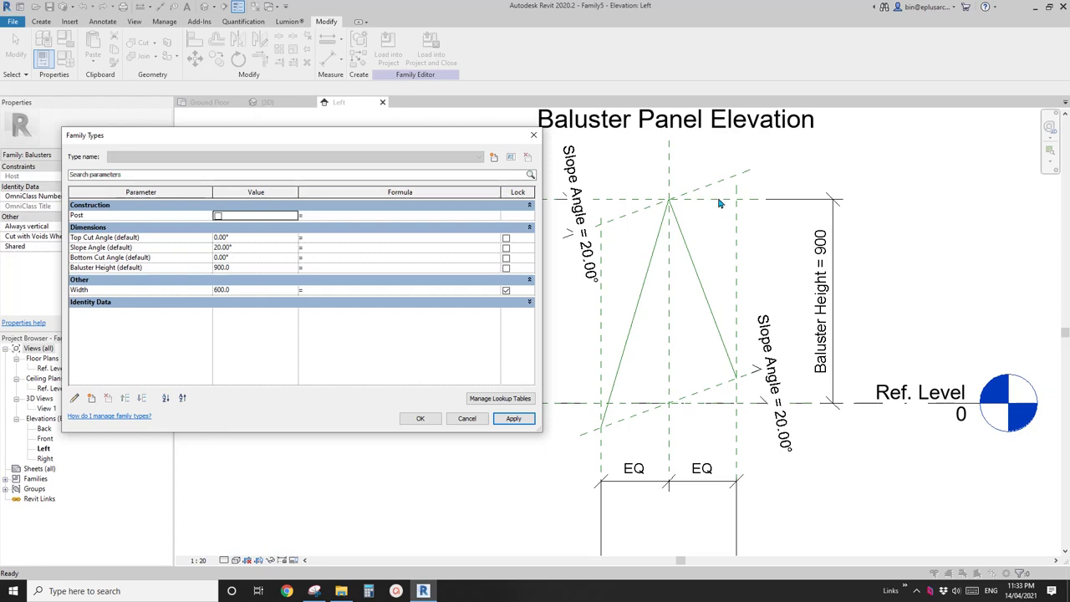
{"action": "left_click", "coordinate": [421, 418]}
Move the upper Slope Angle dimension to the opposite side of the panel, above the lower Slope Angle dimension.
{"action": "scroll", "coordinate": [619, 291], "scroll_direction": "up", "scroll_amount": 2}
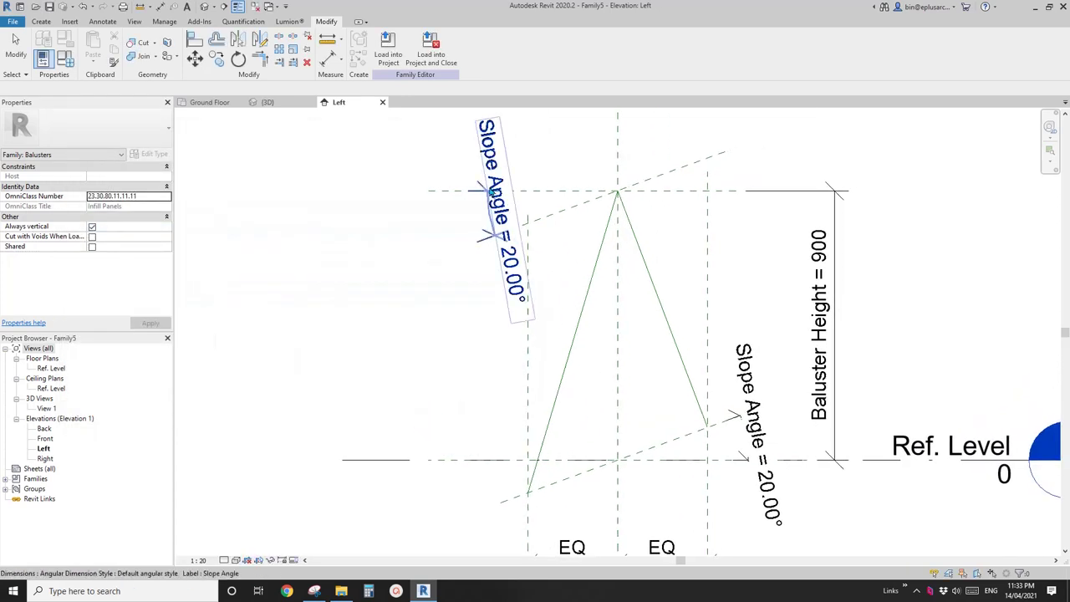
{"action": "middle_click_drag", "start_coordinate": [507, 239], "coordinate": [453, 251]}
{"action": "left_click_drag", "start_coordinate": [453, 250], "coordinate": [686, 199]}
{"action": "left_click", "coordinate": [628, 324]}
{"action": "scroll", "coordinate": [595, 306], "scroll_direction": "down", "scroll_amount": 1}
{"action": "middle_click_drag", "start_coordinate": [628, 324], "coordinate": [590, 285]}
{"action": "scroll", "coordinate": [566, 327], "scroll_direction": "down", "scroll_amount": 2}
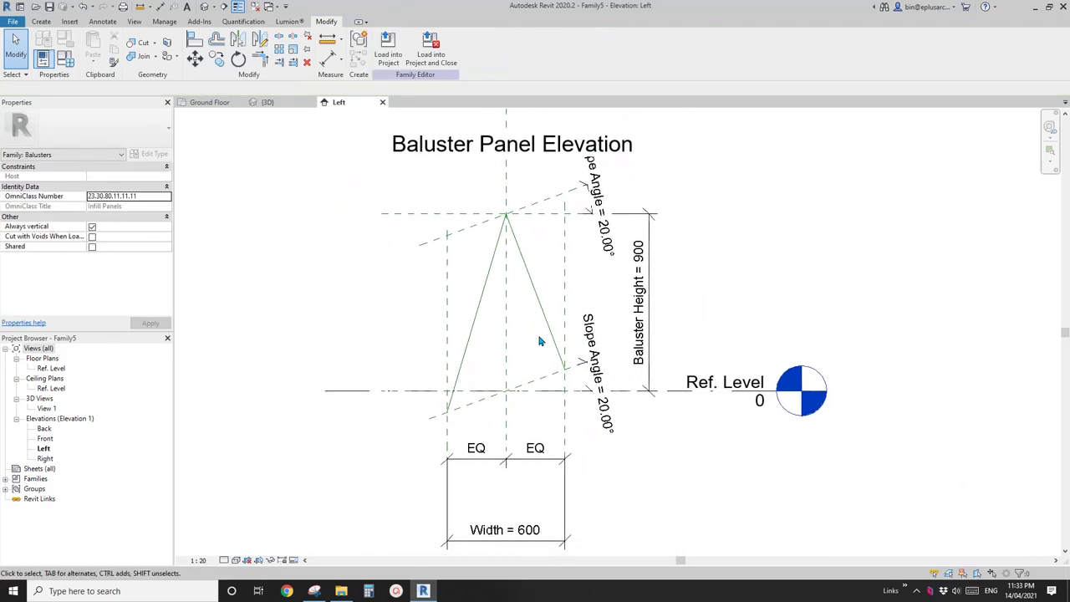
Move the lower Slope Angle dimension farther outward, away from the zigzag lines, and deselect it.
{"action": "scroll", "coordinate": [501, 374], "scroll_direction": "up", "scroll_amount": 3}
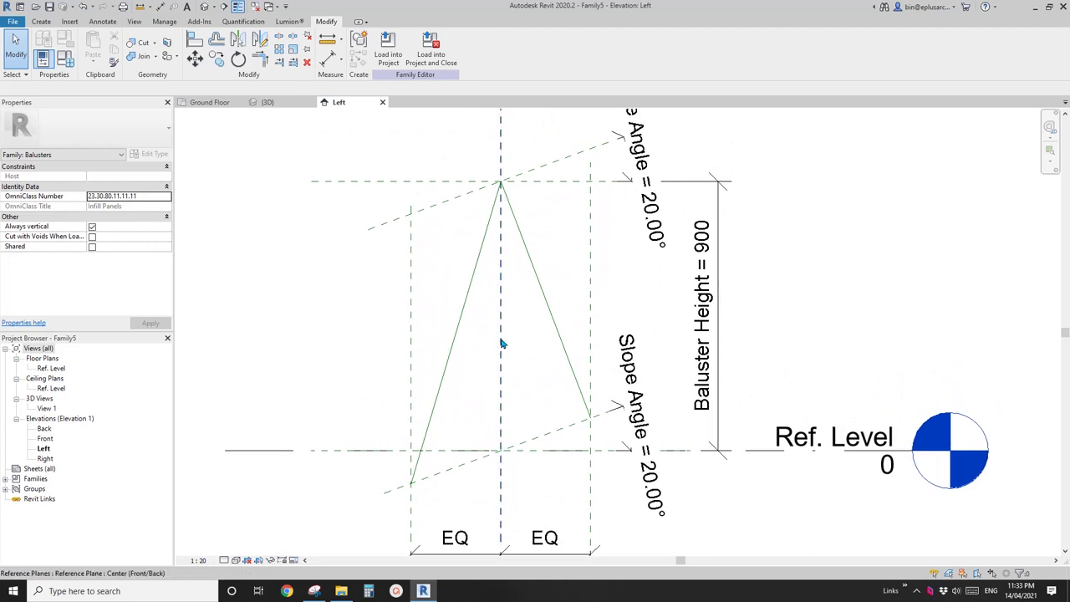
{"action": "middle_click_drag", "start_coordinate": [501, 343], "coordinate": [511, 332]}
{"action": "middle_click_drag", "start_coordinate": [488, 369], "coordinate": [525, 362]}
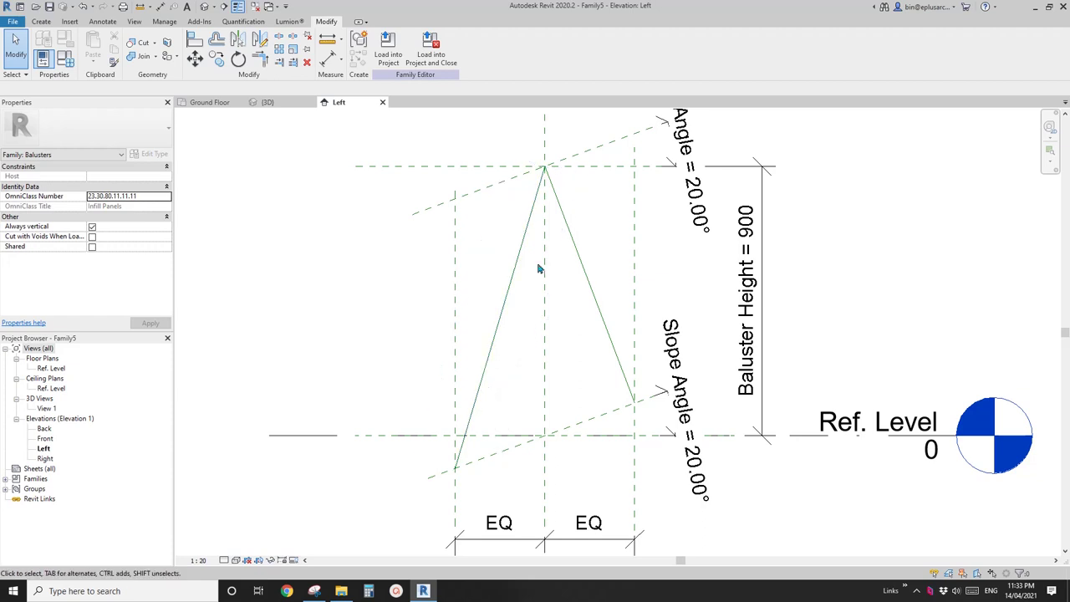
{"action": "scroll", "coordinate": [539, 316], "scroll_direction": "up", "scroll_amount": 3}
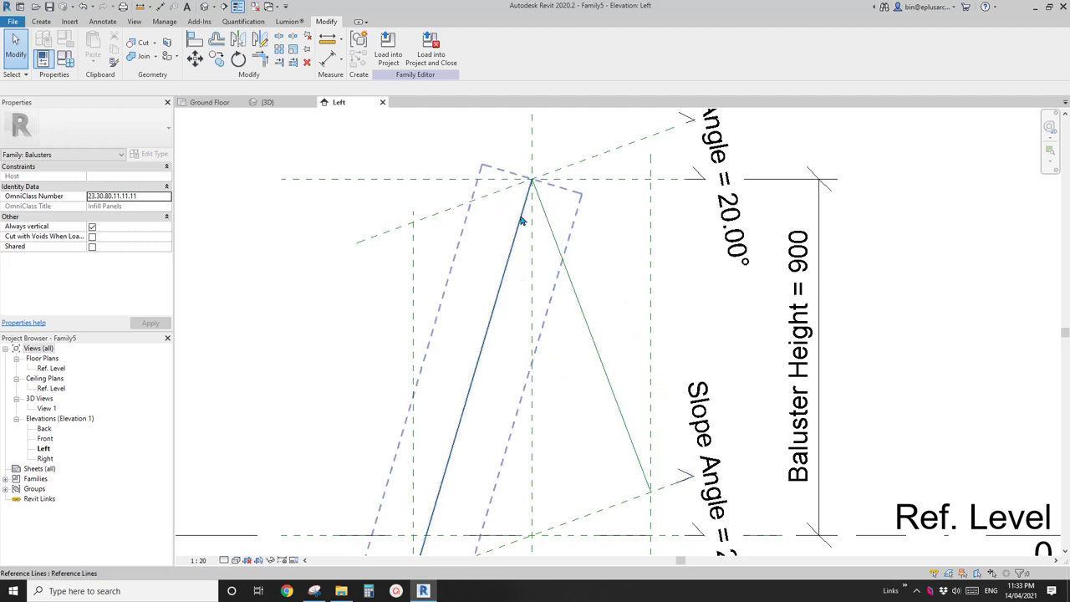
{"action": "scroll", "coordinate": [535, 250], "scroll_direction": "down", "scroll_amount": 2}
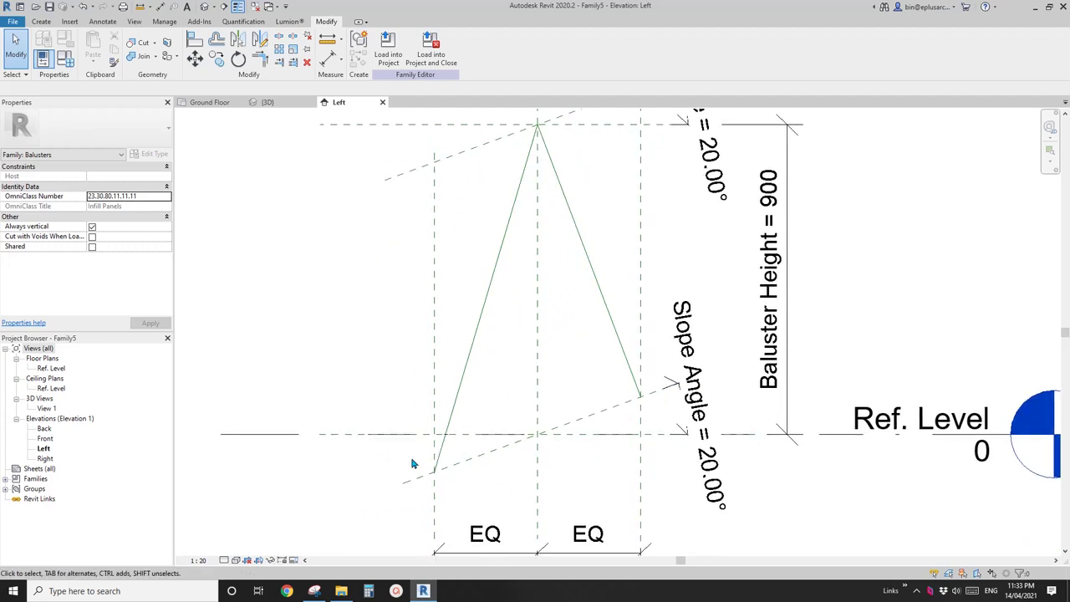
{"action": "scroll", "coordinate": [635, 375], "scroll_direction": "down", "scroll_amount": 2}
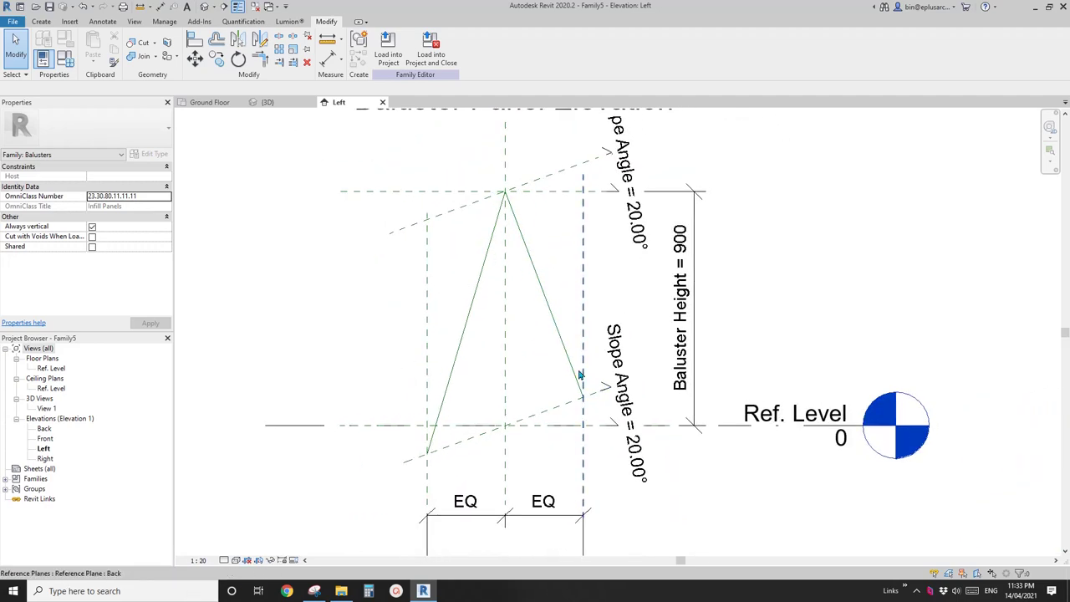
{"action": "middle_click_drag", "start_coordinate": [577, 351], "coordinate": [561, 356]}
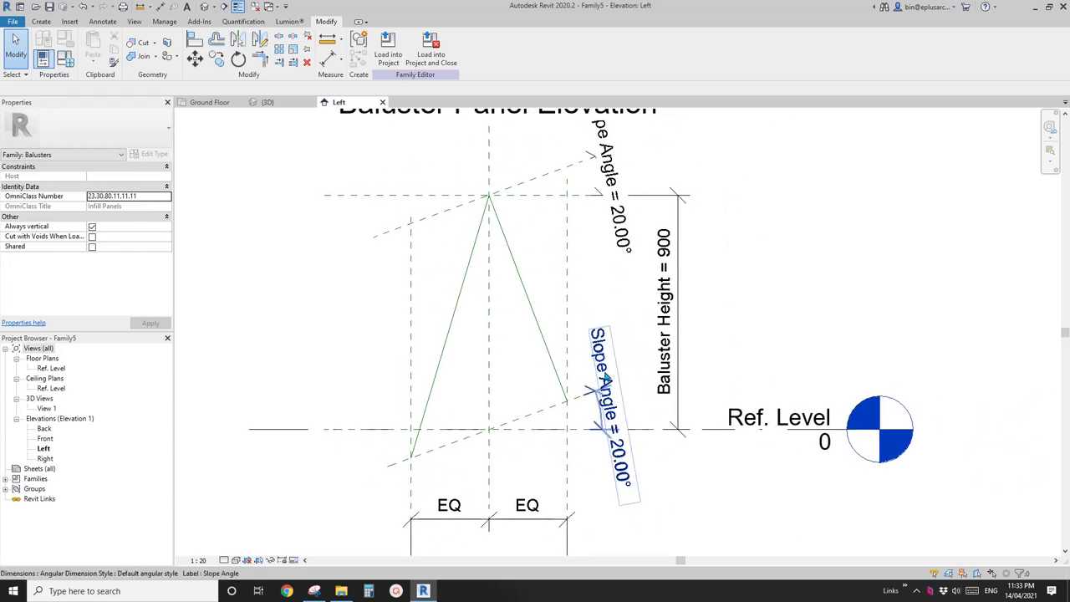
{"action": "left_click_drag", "start_coordinate": [604, 370], "coordinate": [635, 364]}
{"action": "left_click", "coordinate": [622, 343]}
{"action": "scroll", "coordinate": [622, 341], "scroll_direction": "up", "scroll_amount": 2}
{"action": "scroll", "coordinate": [559, 340], "scroll_direction": "down", "scroll_amount": 2}
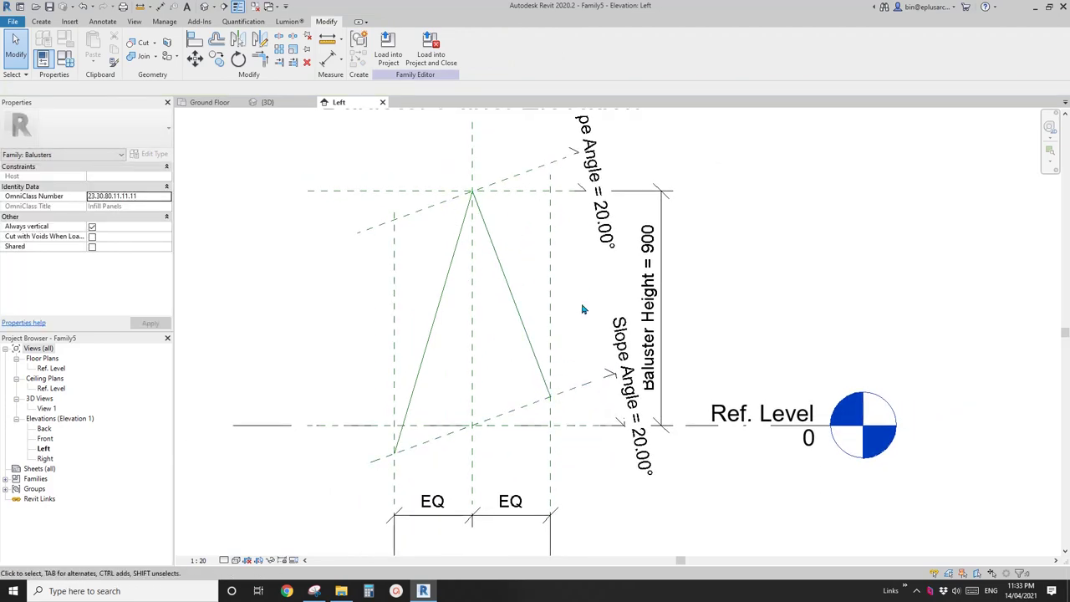
Examine the two sloped reference lines and the locked alignments at their endpoints.
{"action": "scroll", "coordinate": [571, 299], "scroll_direction": "down", "scroll_amount": 1}
{"action": "middle_click_drag", "start_coordinate": [571, 298], "coordinate": [497, 309]}
{"action": "scroll", "coordinate": [522, 301], "scroll_direction": "up", "scroll_amount": 1}
{"action": "scroll", "coordinate": [501, 299], "scroll_direction": "up", "scroll_amount": 1}
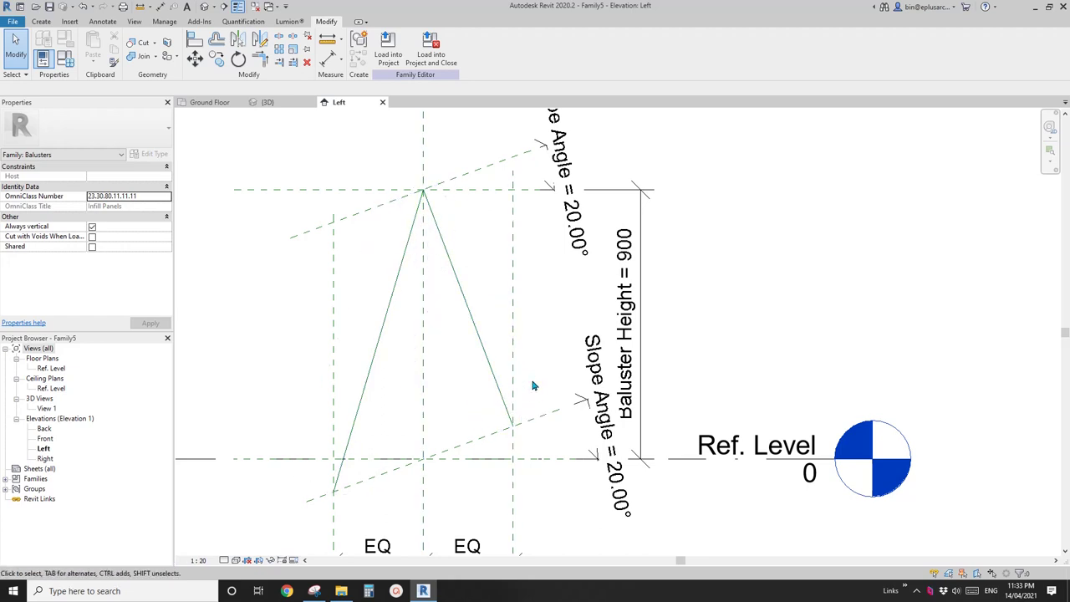
{"action": "middle_click_drag", "start_coordinate": [489, 330], "coordinate": [542, 344]}
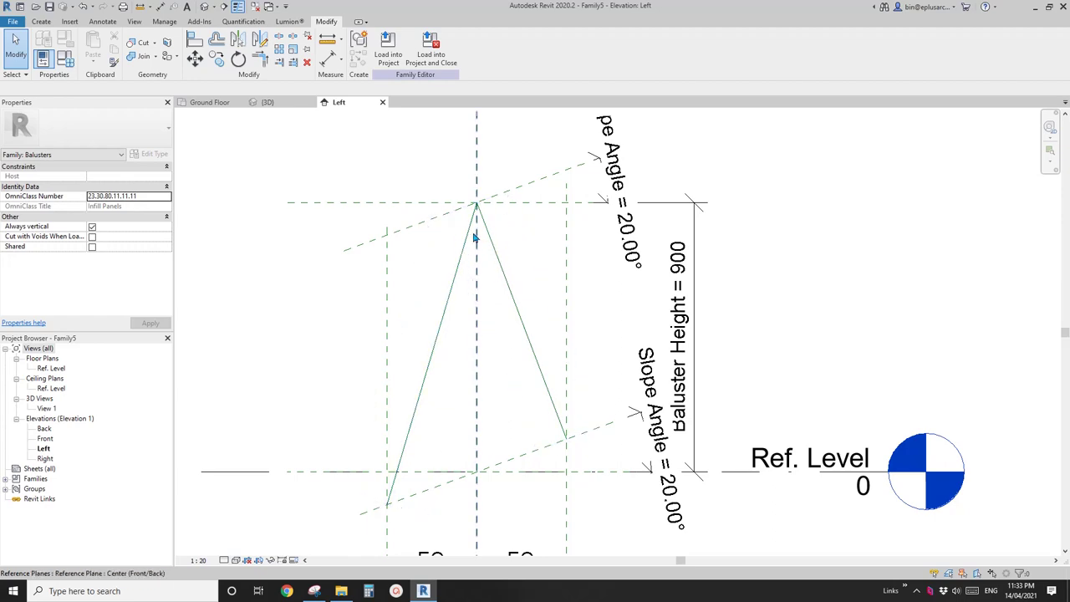
{"action": "middle_click_drag", "start_coordinate": [496, 292], "coordinate": [516, 237]}
{"action": "scroll", "coordinate": [516, 237], "scroll_direction": "up", "scroll_amount": 1}
{"action": "left_click", "coordinate": [475, 198]}
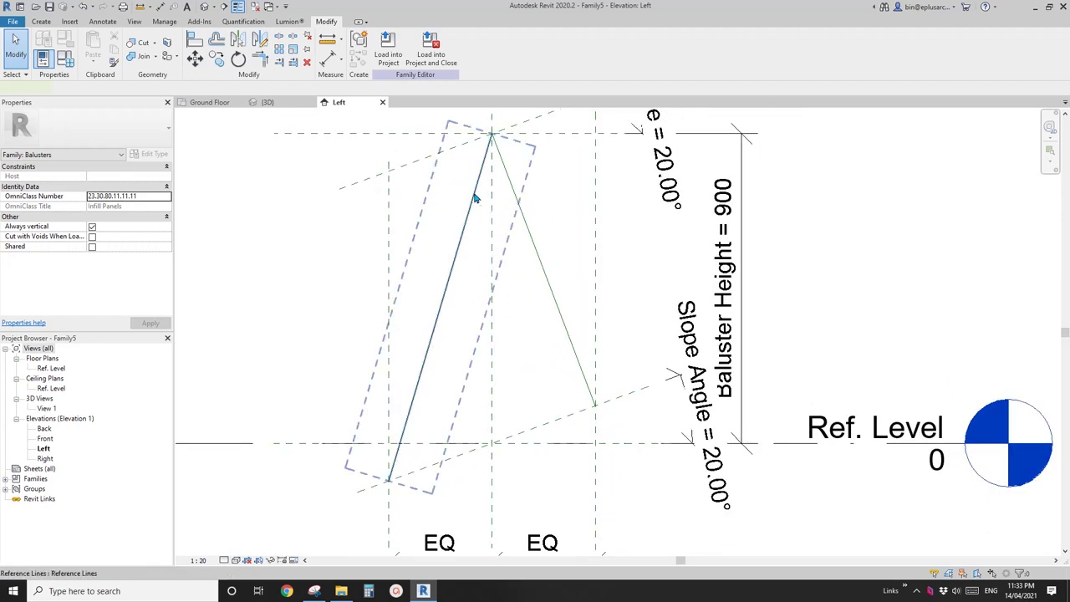
{"action": "left_click", "coordinate": [516, 197]}
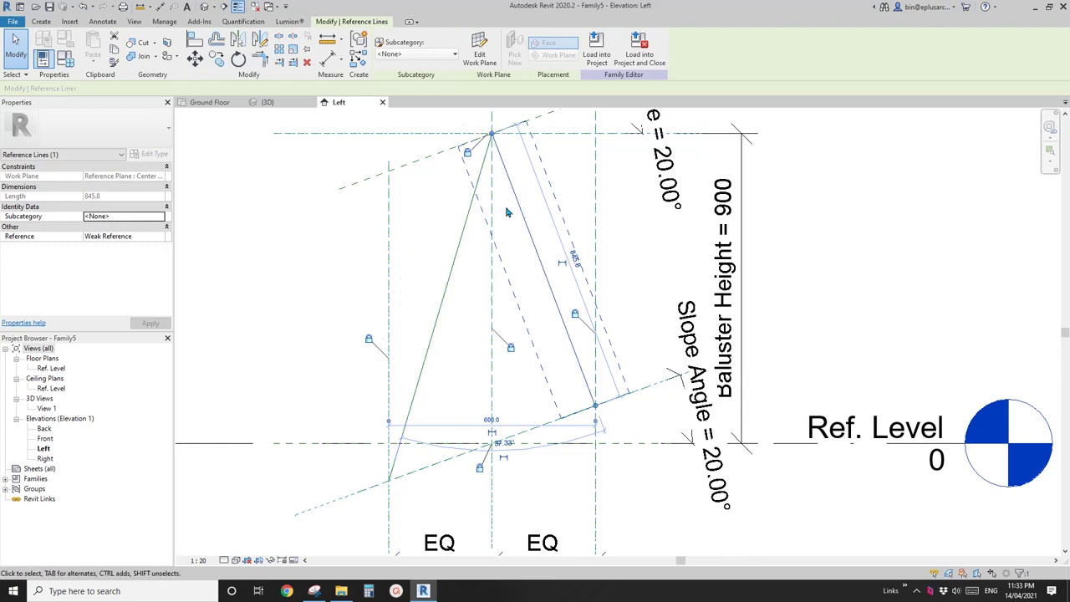
{"action": "left_click", "coordinate": [540, 206]}
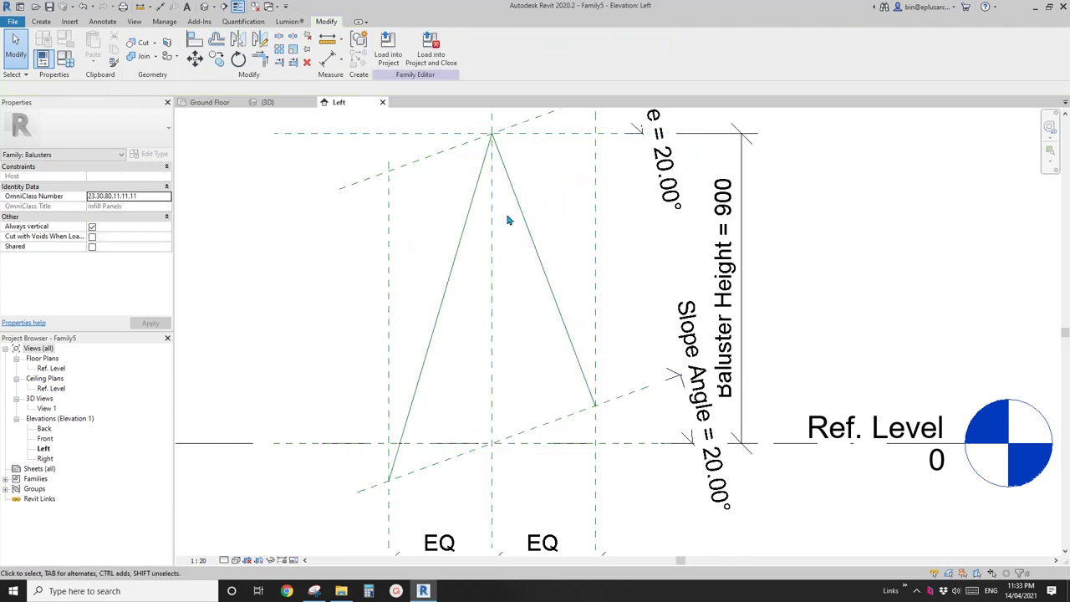
{"action": "middle_click_drag", "start_coordinate": [507, 220], "coordinate": [518, 254]}
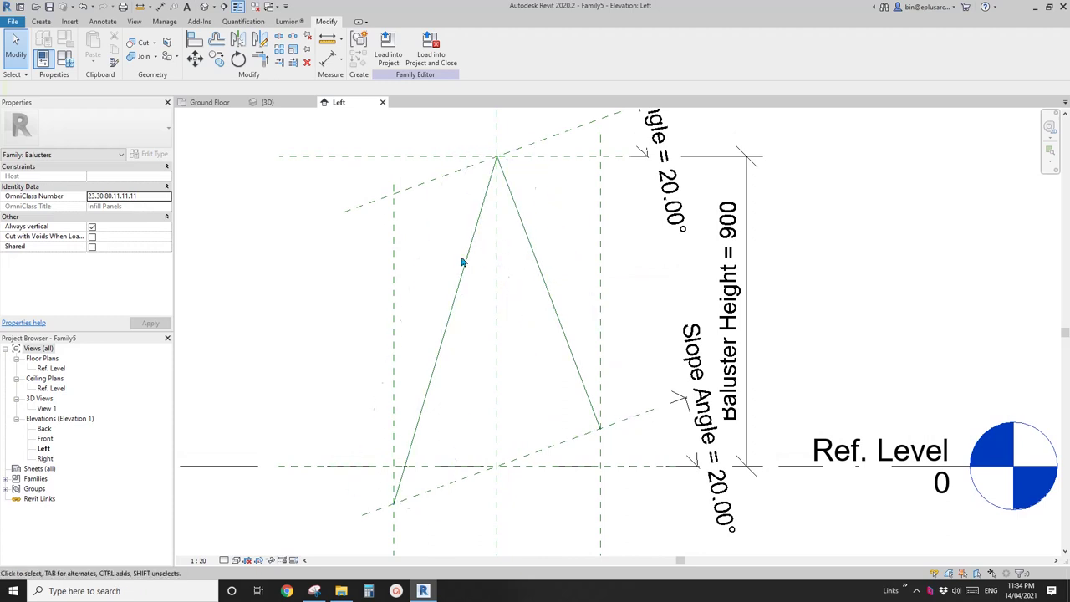
Set the work plane by picking the plane of the shorter sloped reference line, on the Back side.
{"action": "left_click", "coordinate": [44, 23]}
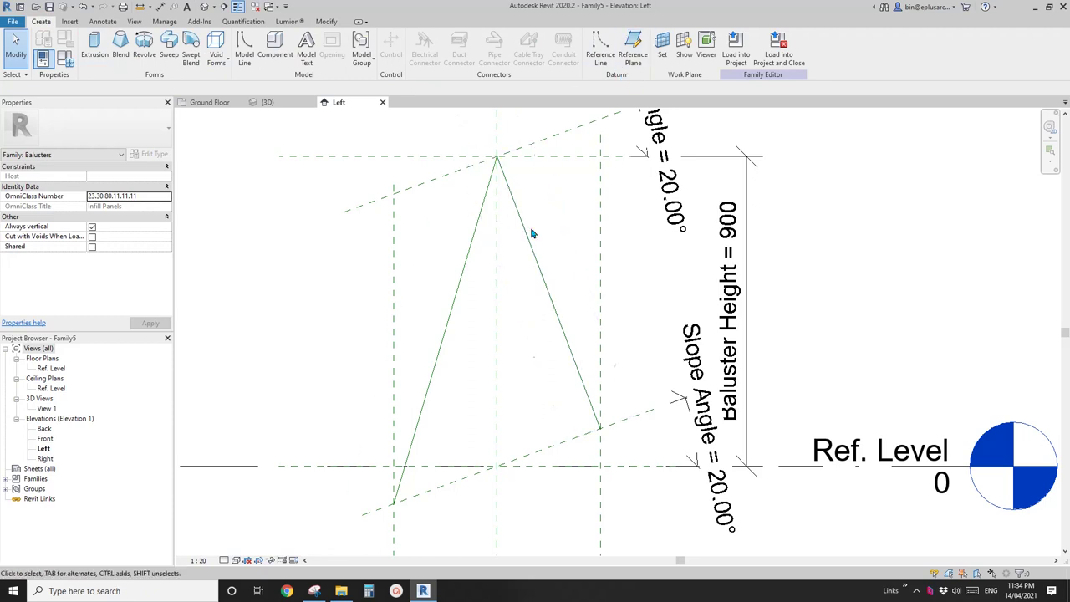
{"action": "left_click", "coordinate": [662, 46]}
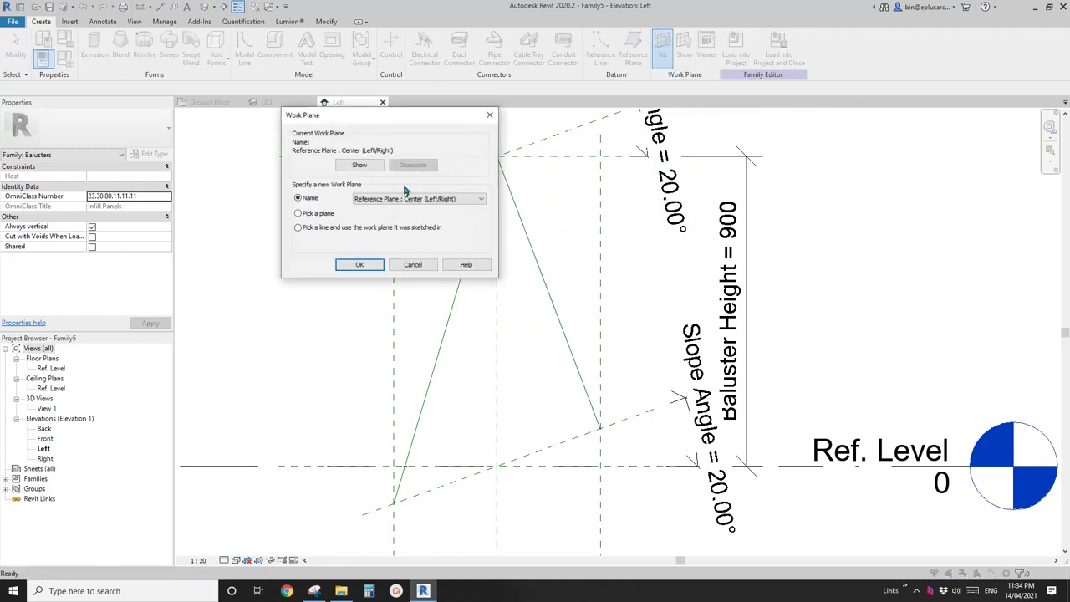
{"action": "left_click", "coordinate": [361, 265]}
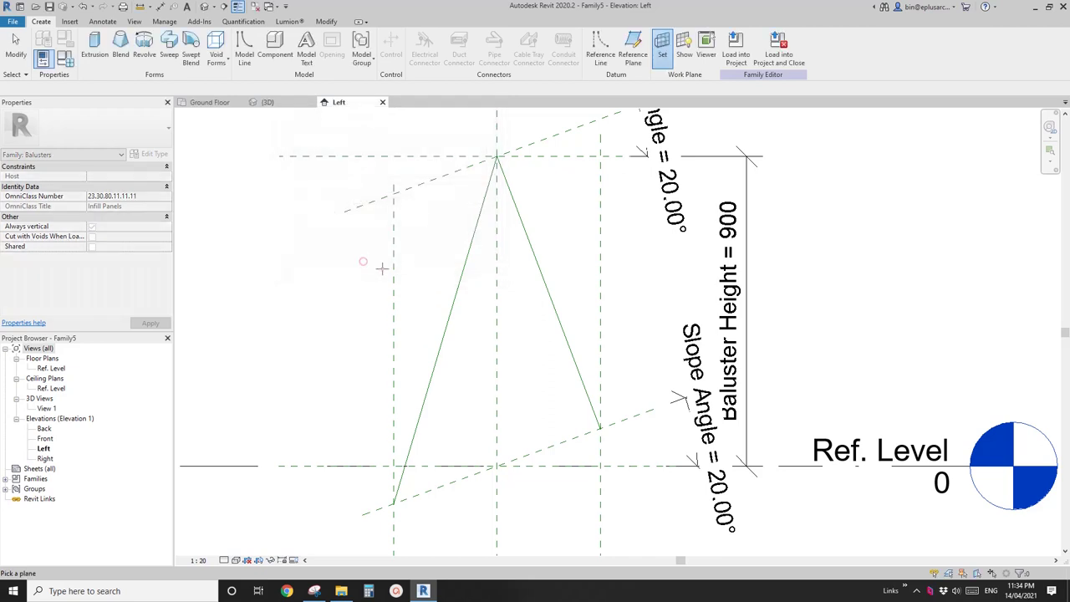
{"action": "left_click", "coordinate": [527, 236]}
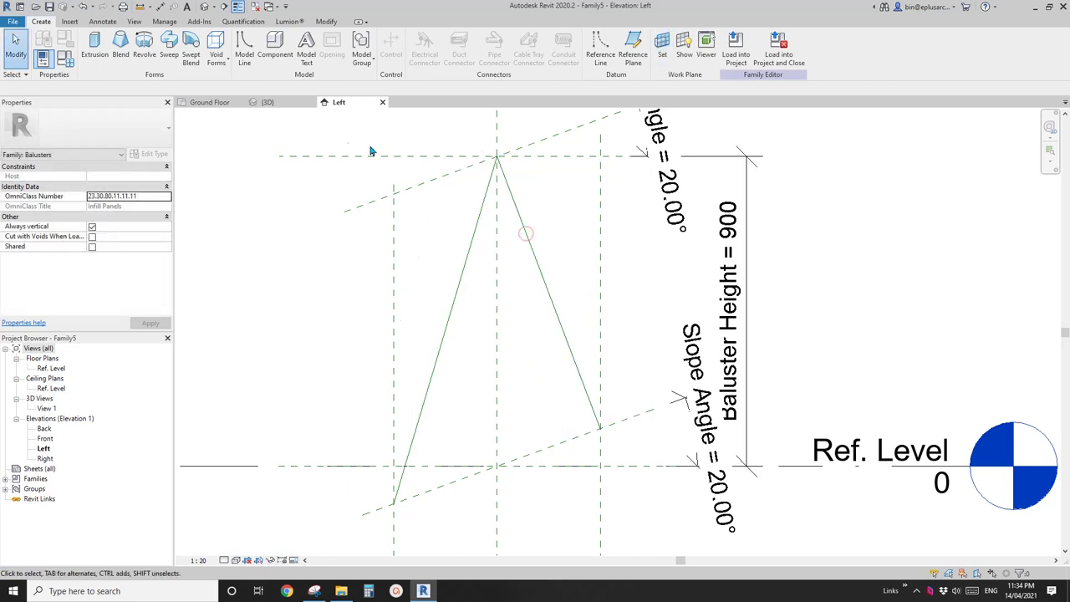
Create new reference lines over both sloped lines by picking them with Lock enabled and an offset of 0.0.
{"action": "left_click", "coordinate": [599, 49]}
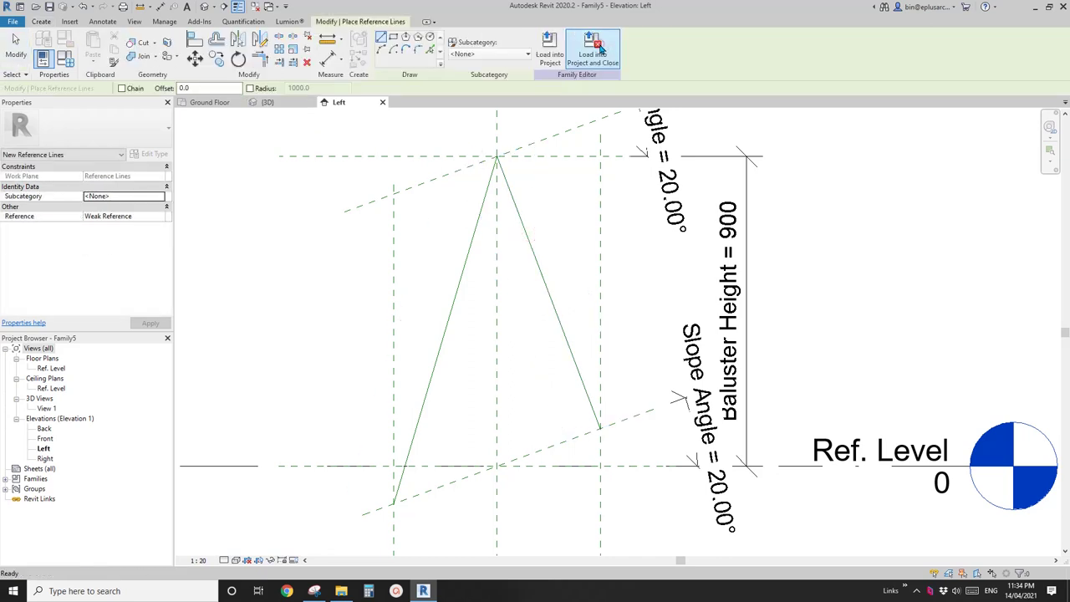
{"action": "left_click", "coordinate": [430, 52]}
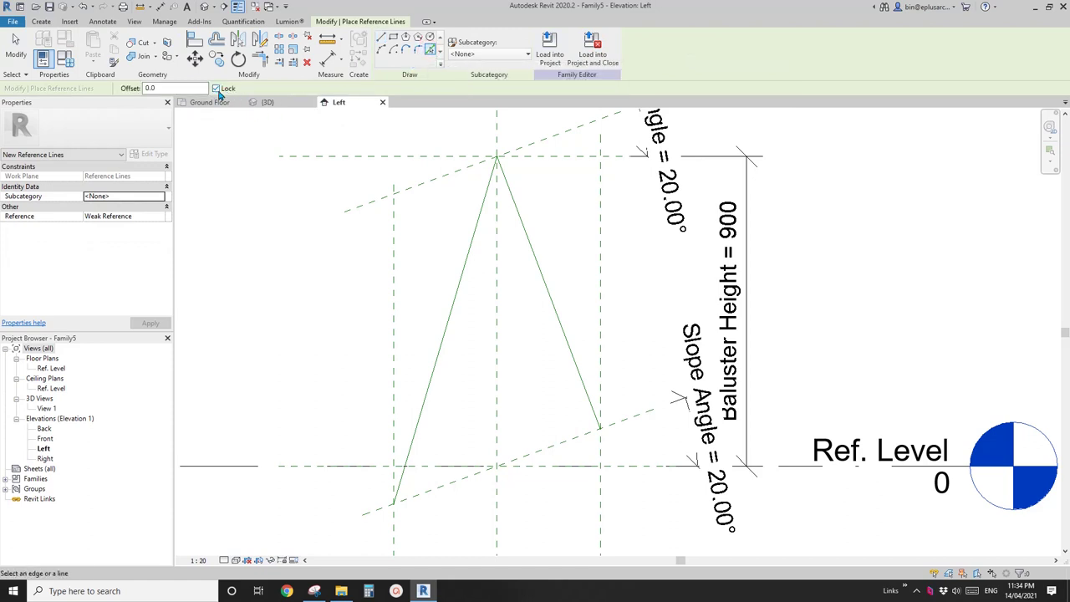
{"action": "left_click", "coordinate": [458, 292]}
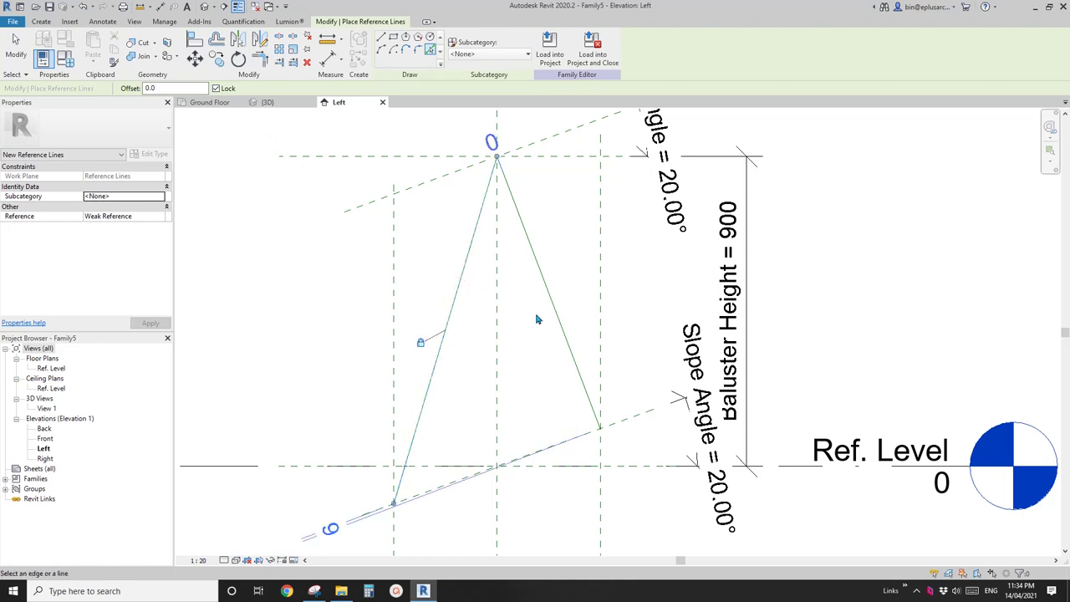
{"action": "left_click", "coordinate": [548, 291]}
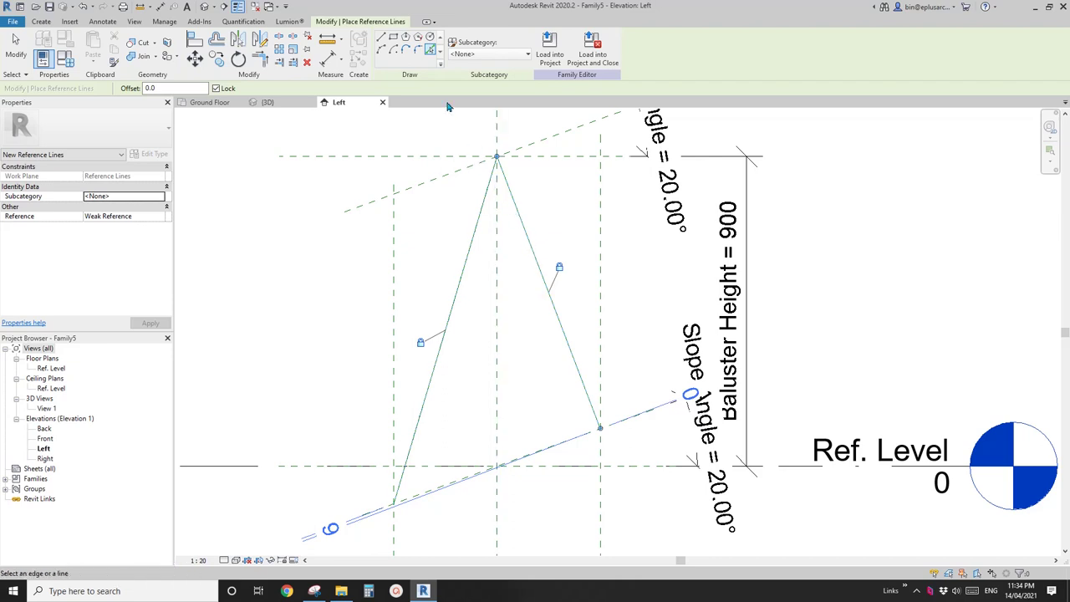
Fillet the two new reference lines below the peak with an arc of about 80 mm radius.
{"action": "left_click", "coordinate": [418, 52]}
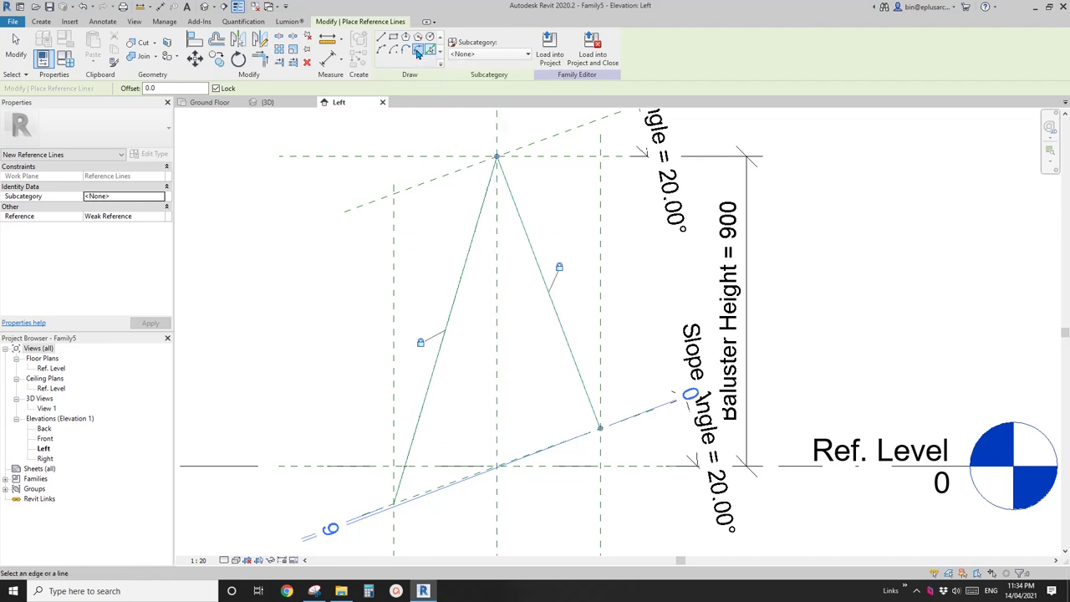
{"action": "left_click", "coordinate": [481, 222]}
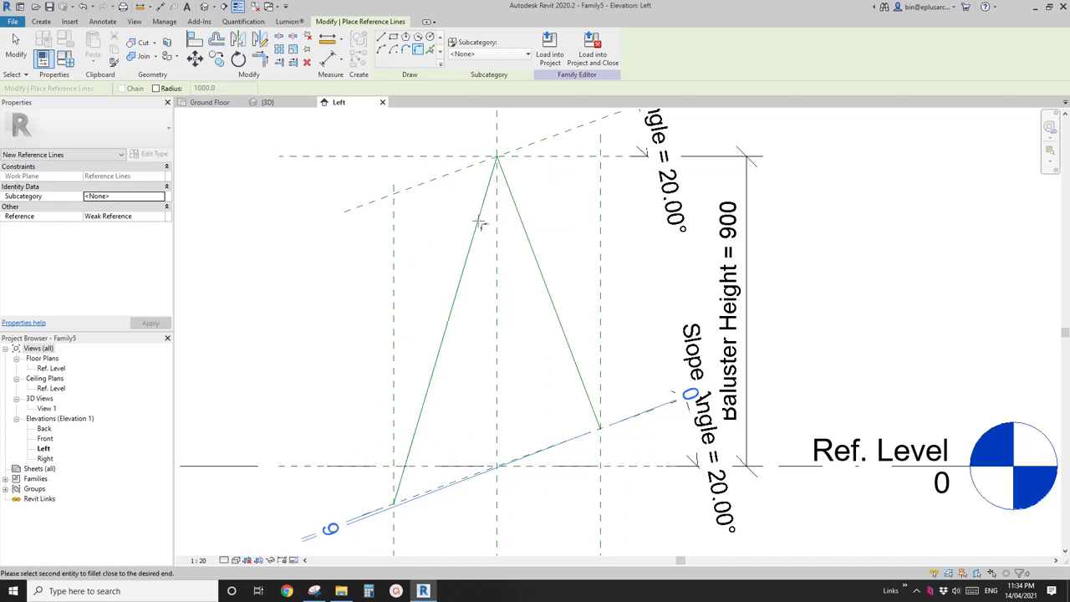
{"action": "left_click", "coordinate": [522, 219]}
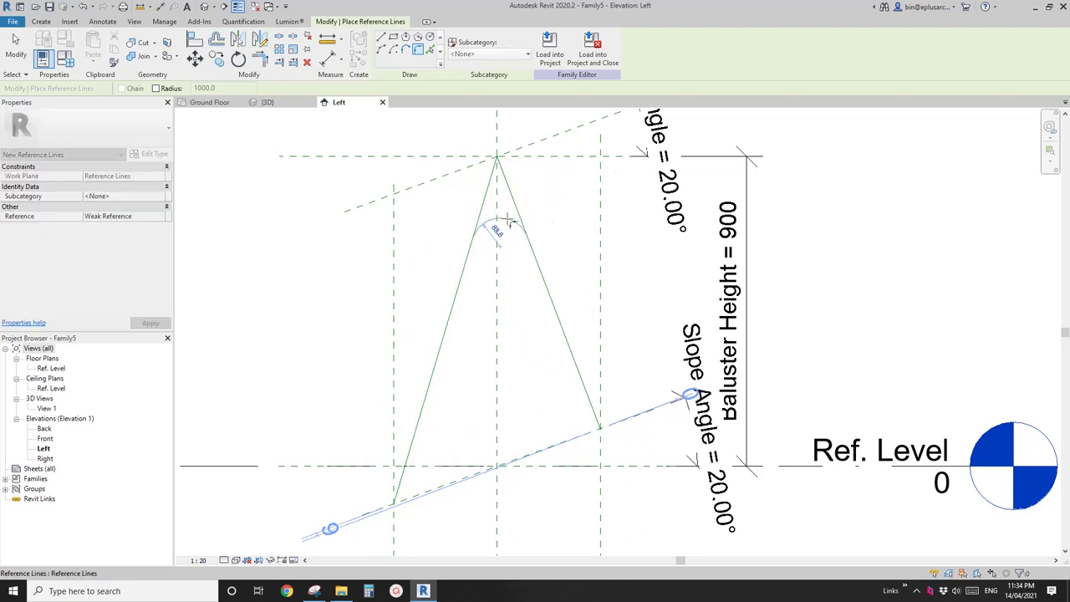
{"action": "left_click", "coordinate": [508, 222]}
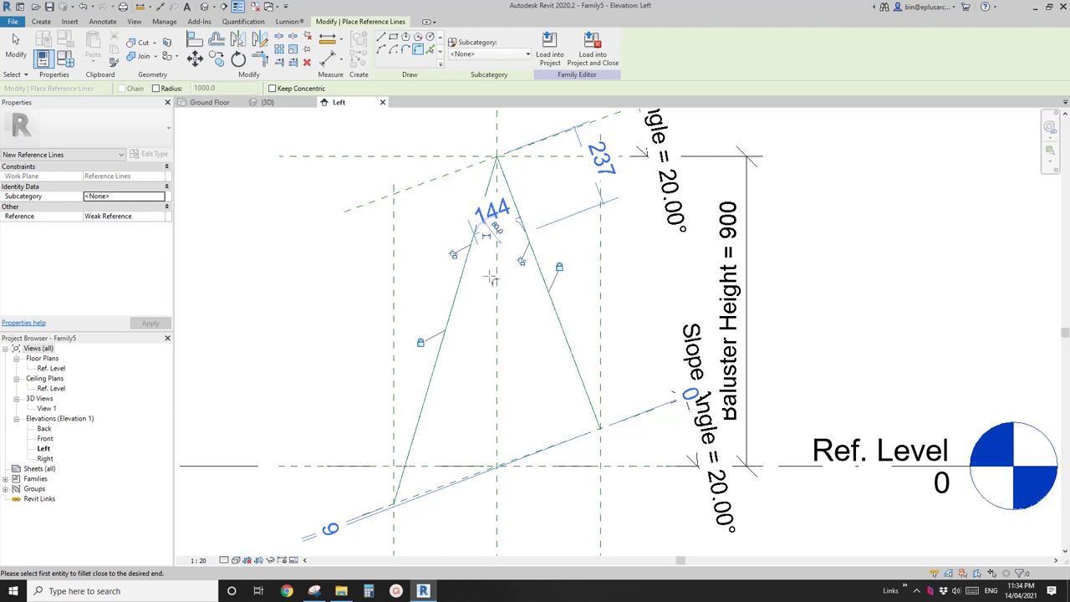
Toggle the join tangency at both ends of the fillet arc and make its radius dimension permanent.
{"action": "left_click", "coordinate": [452, 255]}
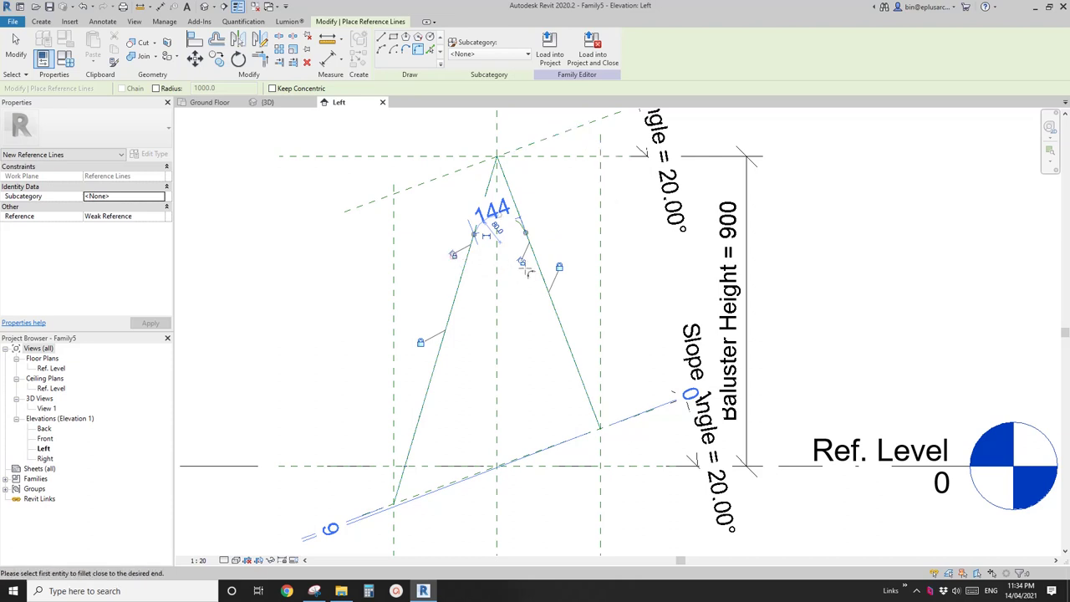
{"action": "left_click", "coordinate": [453, 255]}
{"action": "left_click", "coordinate": [521, 262]}
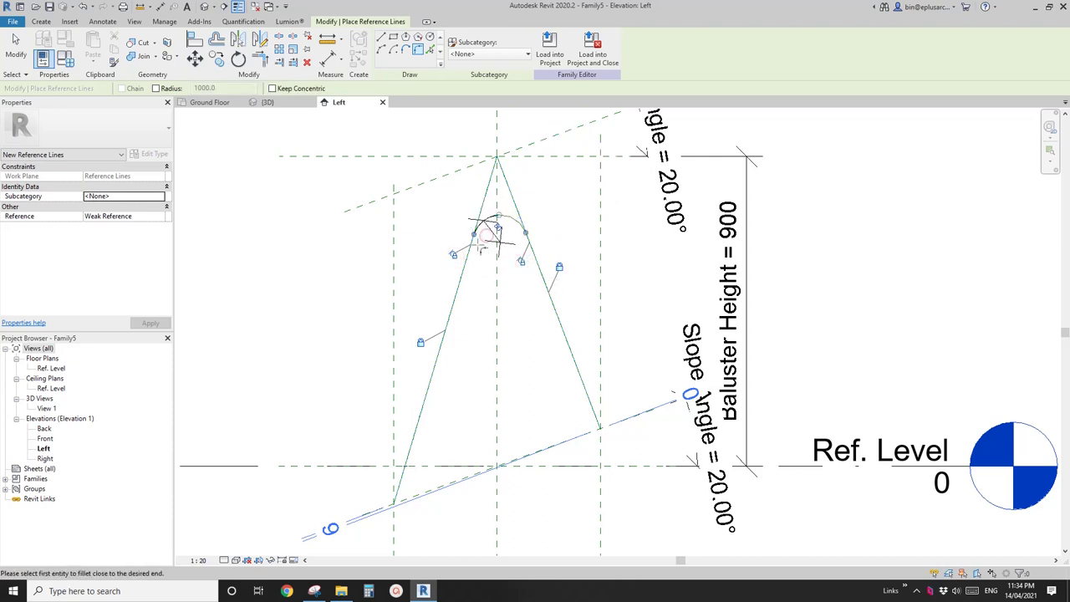
Label the fillet arc's radius dimension with a new instance family parameter named R.
{"action": "key", "text": "Escape"}
{"action": "key", "text": "Escape"}
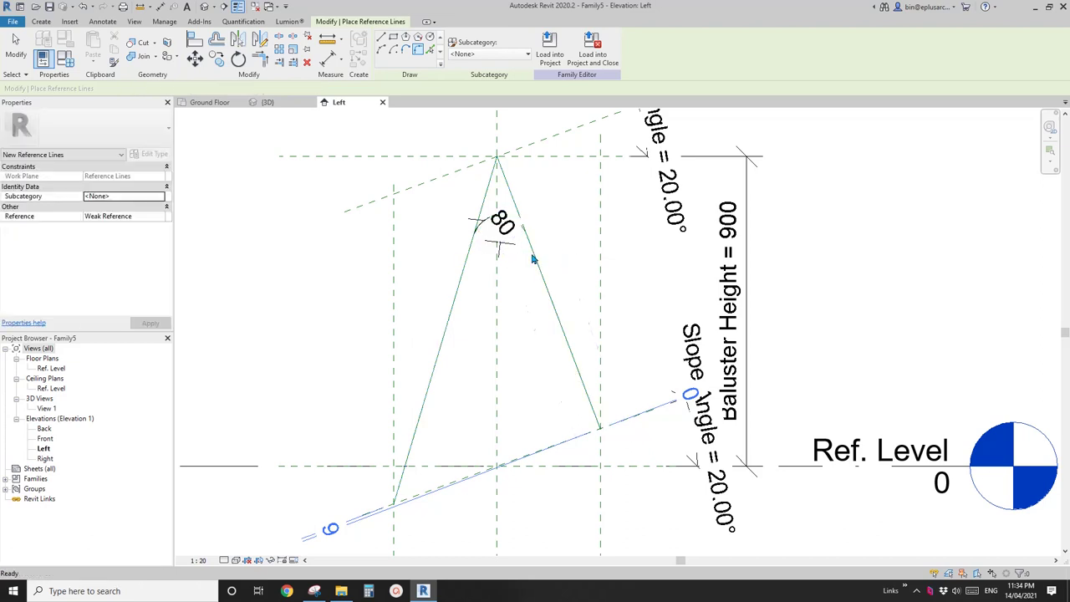
{"action": "left_click", "coordinate": [504, 240]}
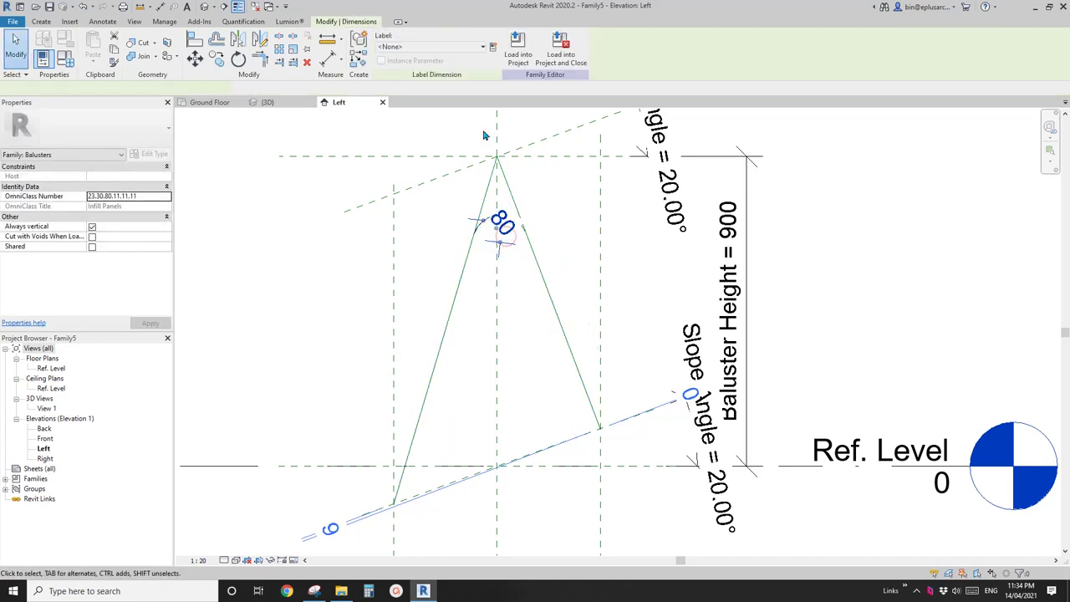
{"action": "left_click", "coordinate": [492, 50]}
{"action": "type", "text": "r"}
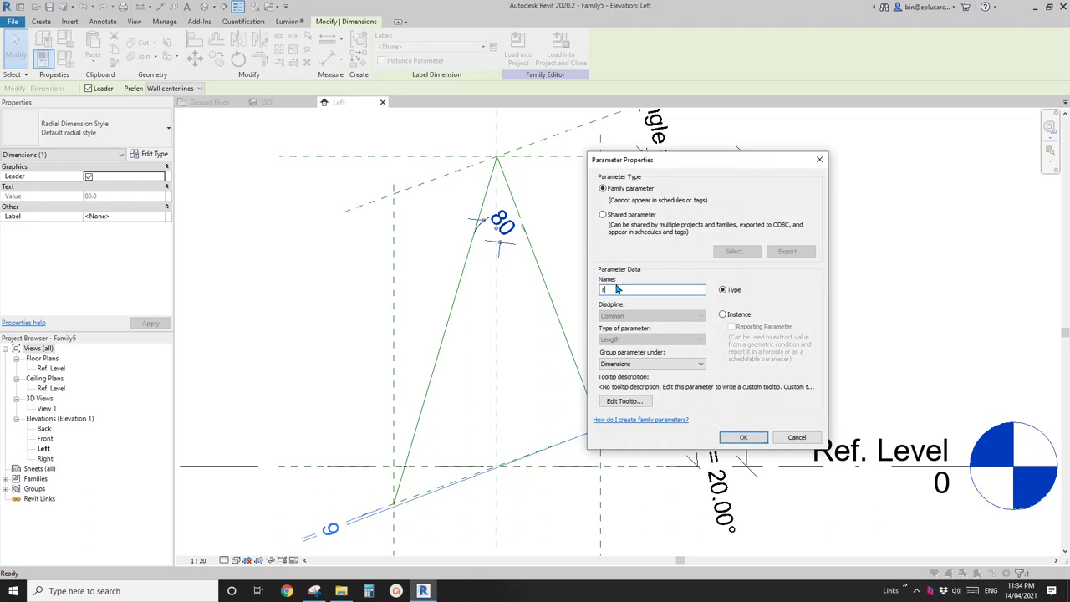
{"action": "left_click", "coordinate": [724, 314]}
{"action": "left_click", "coordinate": [755, 437]}
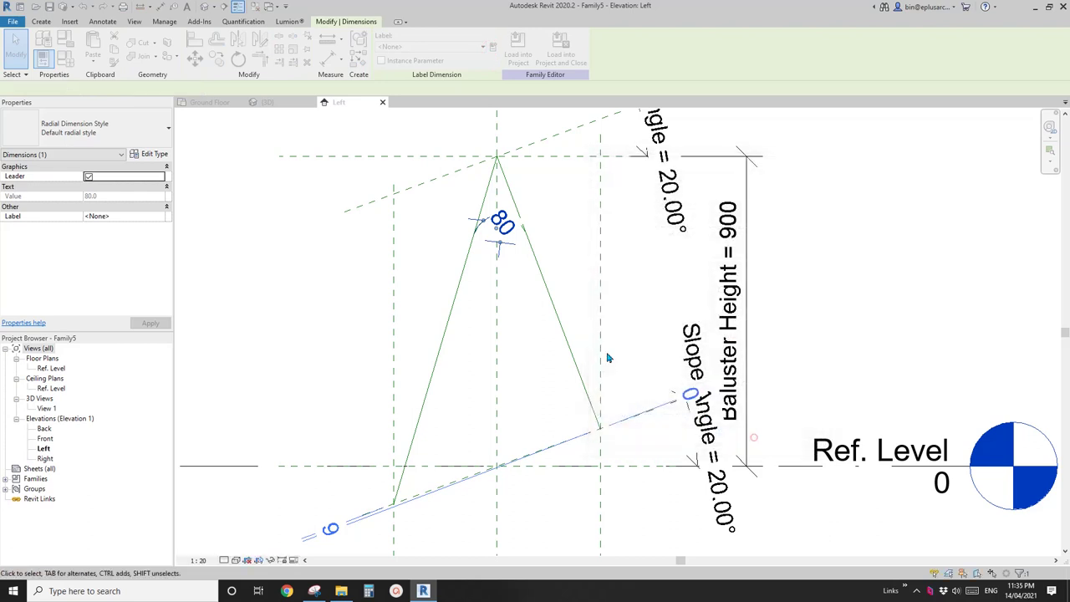
Set the radius of the fillet arc below the peak to 40.
{"action": "scroll", "coordinate": [500, 230], "scroll_direction": "up", "scroll_amount": 3}
{"action": "left_click", "coordinate": [511, 220]}
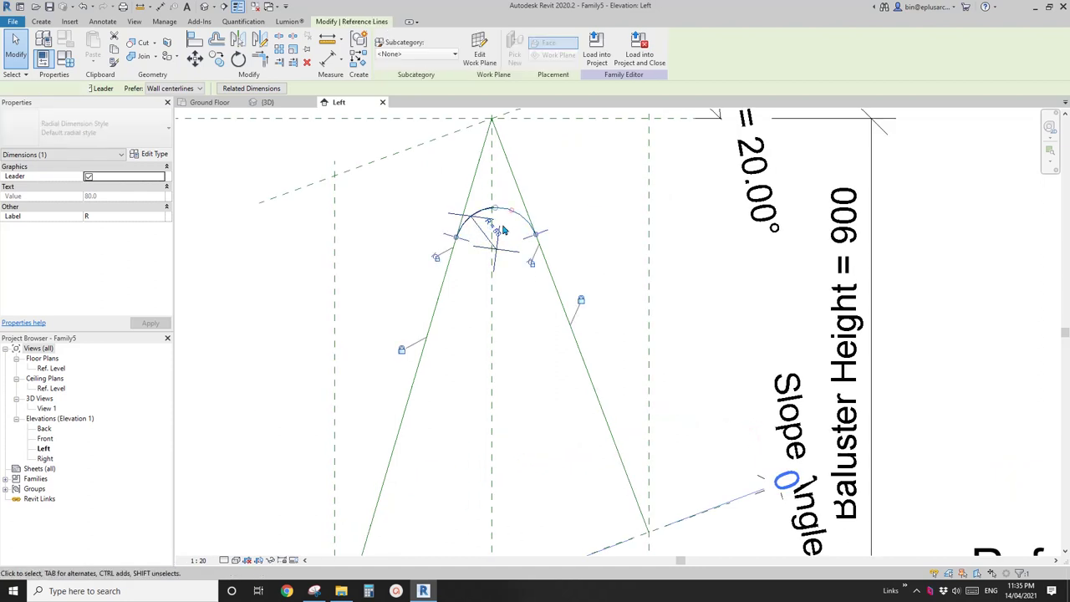
{"action": "left_click", "coordinate": [495, 234]}
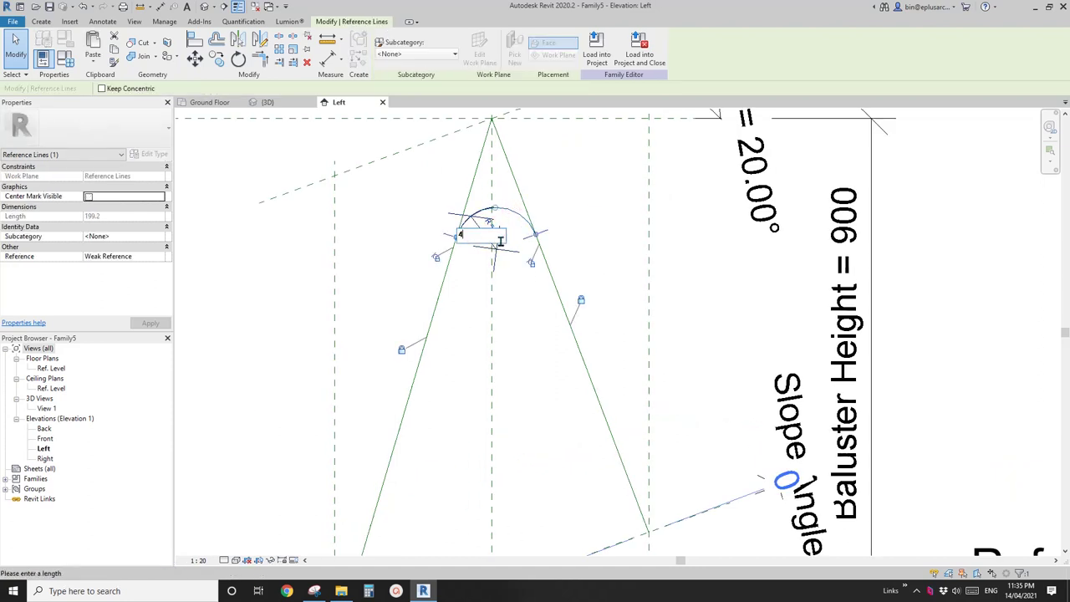
{"action": "type", "text": "40"}
{"action": "key", "text": "Return"}
{"action": "left_click", "coordinate": [577, 181]}
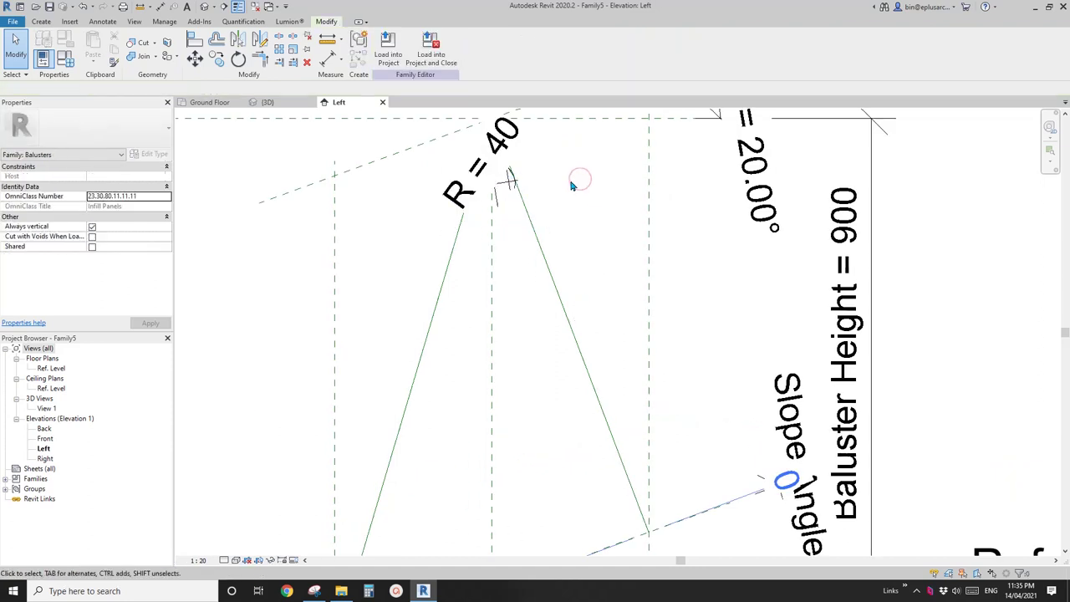
Change the Left elevation's view scale to 1:5 after trying 1:2.
{"action": "scroll", "coordinate": [544, 229], "scroll_direction": "down", "scroll_amount": 2}
{"action": "scroll", "coordinate": [501, 268], "scroll_direction": "down", "scroll_amount": 2}
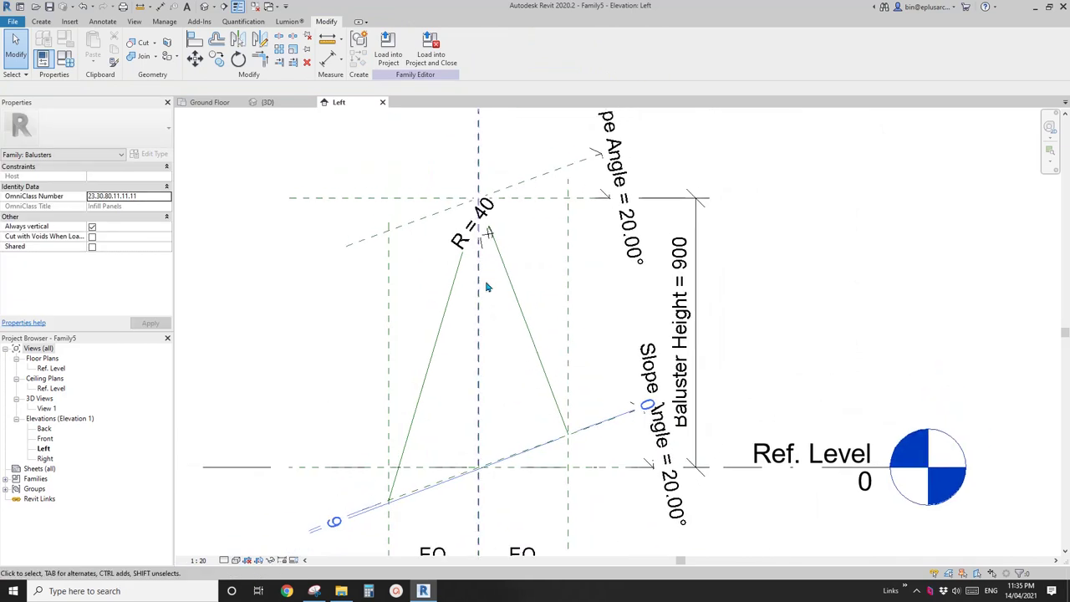
{"action": "middle_click_drag", "start_coordinate": [473, 421], "coordinate": [477, 362]}
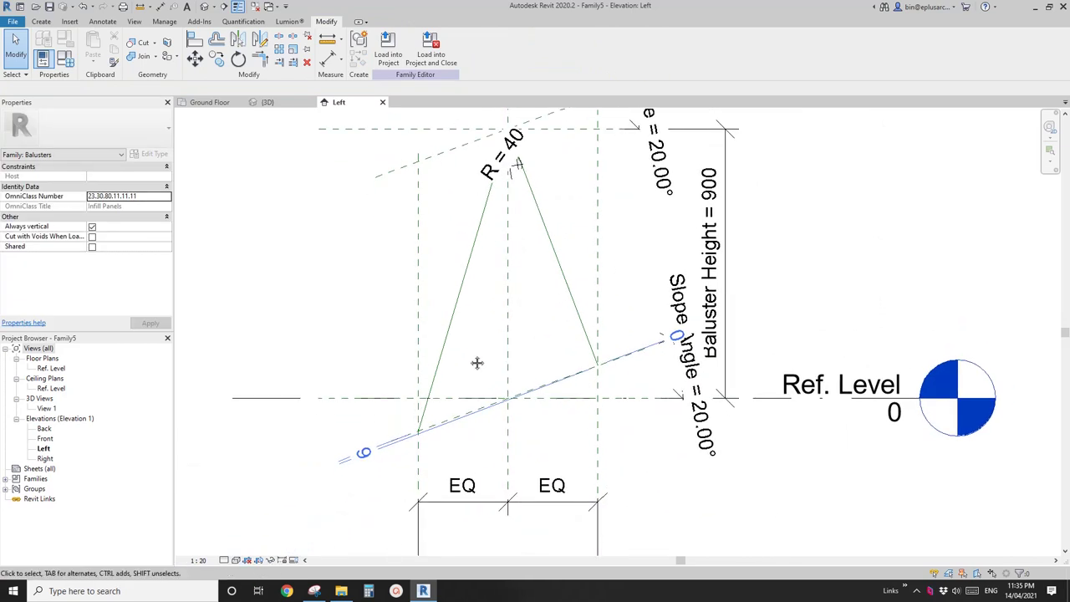
{"action": "left_click", "coordinate": [201, 560]}
{"action": "left_click", "coordinate": [212, 414]}
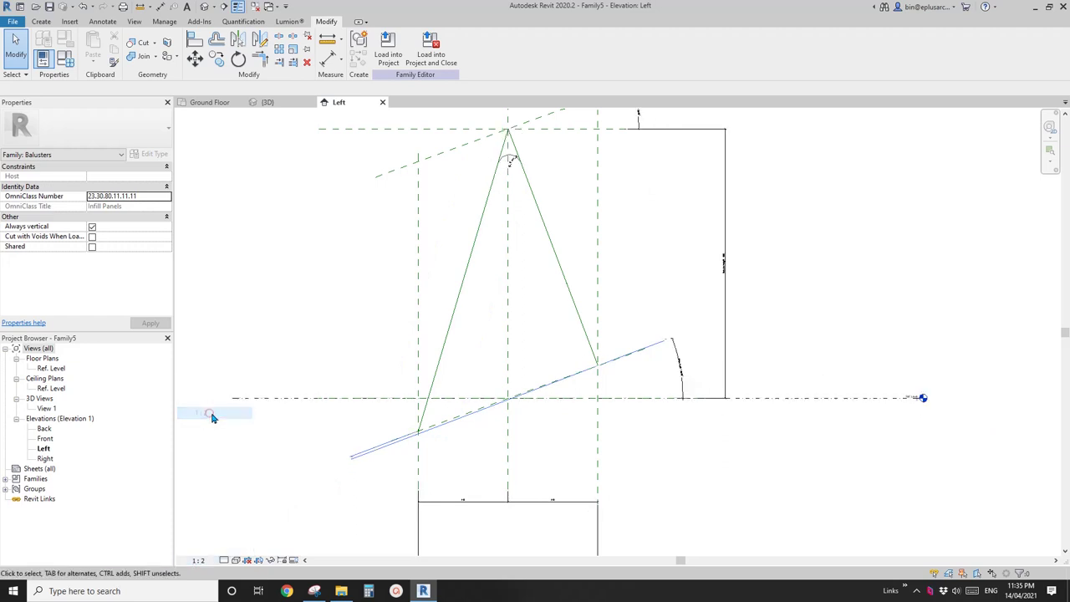
{"action": "left_click", "coordinate": [198, 560]}
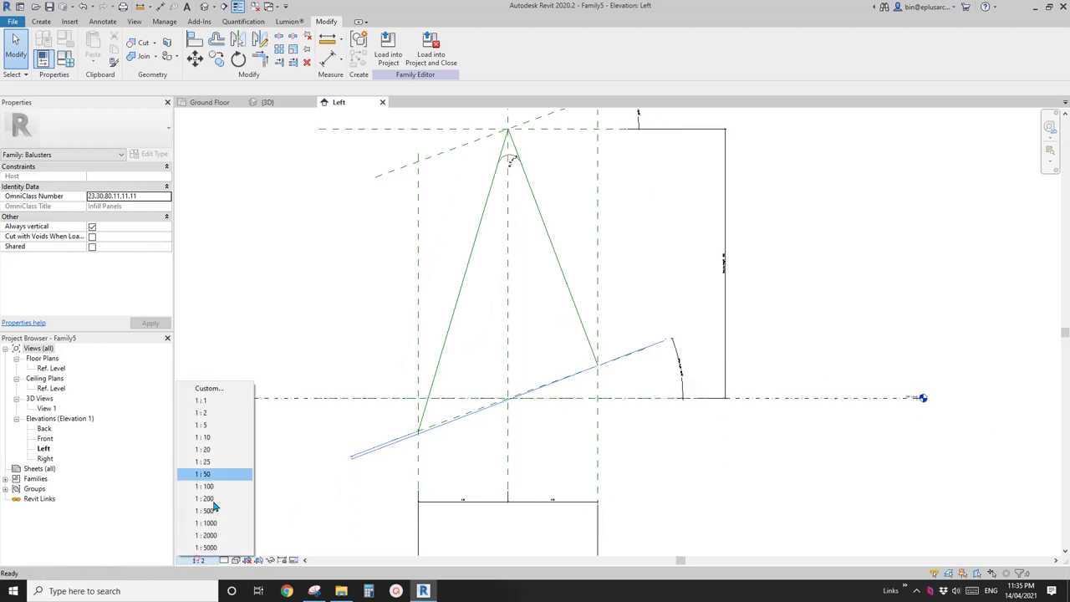
{"action": "left_click", "coordinate": [212, 427]}
Examine the automatic dimension along the sloped base and the zigzag reference lines up to the filleted peak.
{"action": "scroll", "coordinate": [537, 291], "scroll_direction": "up", "scroll_amount": 5}
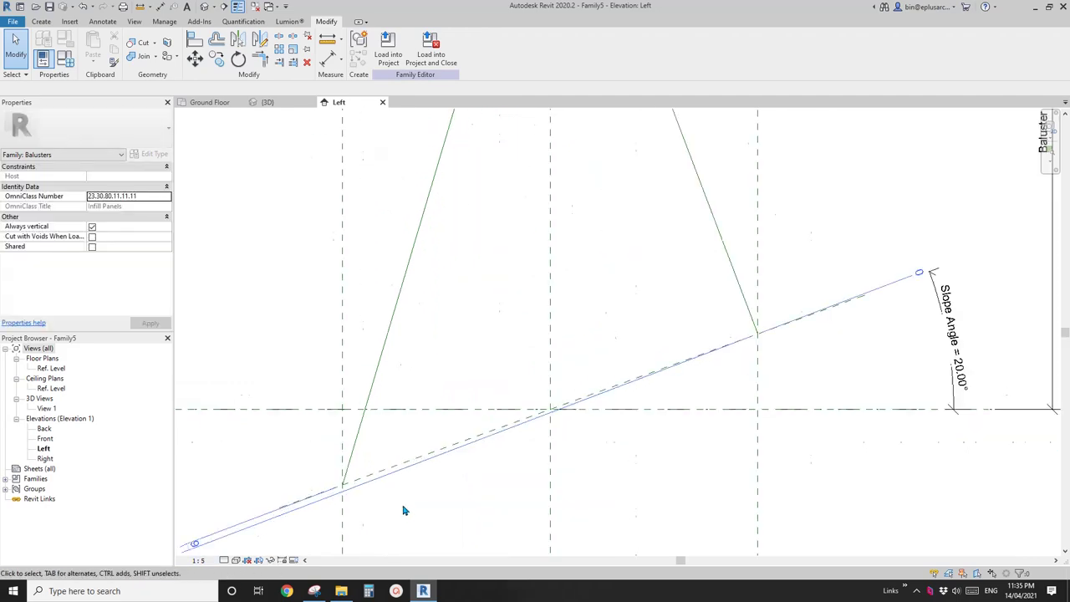
{"action": "middle_click_drag", "start_coordinate": [491, 409], "coordinate": [671, 330]}
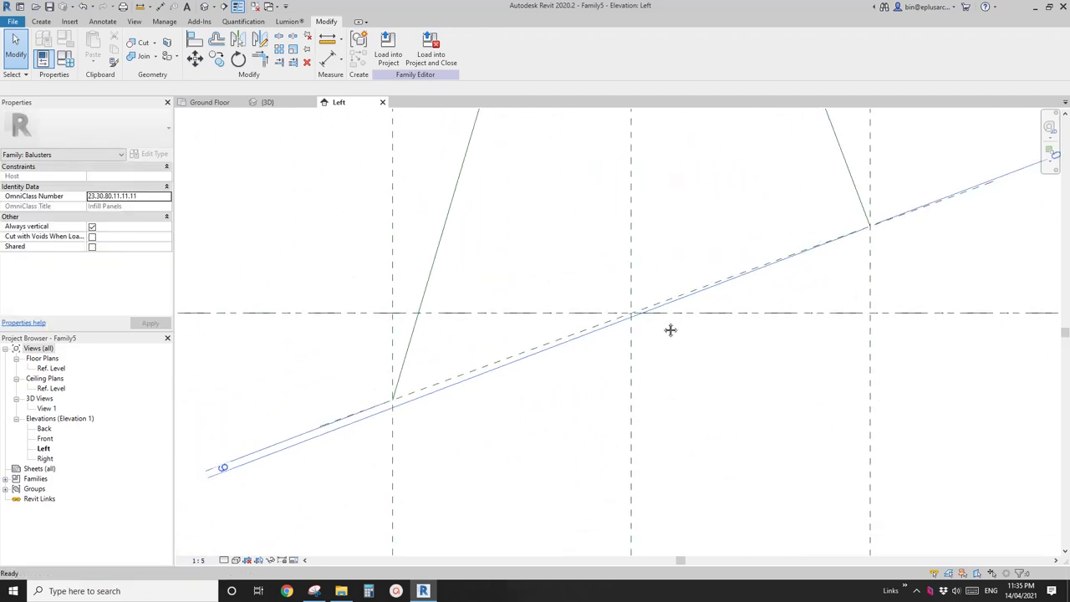
{"action": "scroll", "coordinate": [321, 441], "scroll_direction": "up", "scroll_amount": 2}
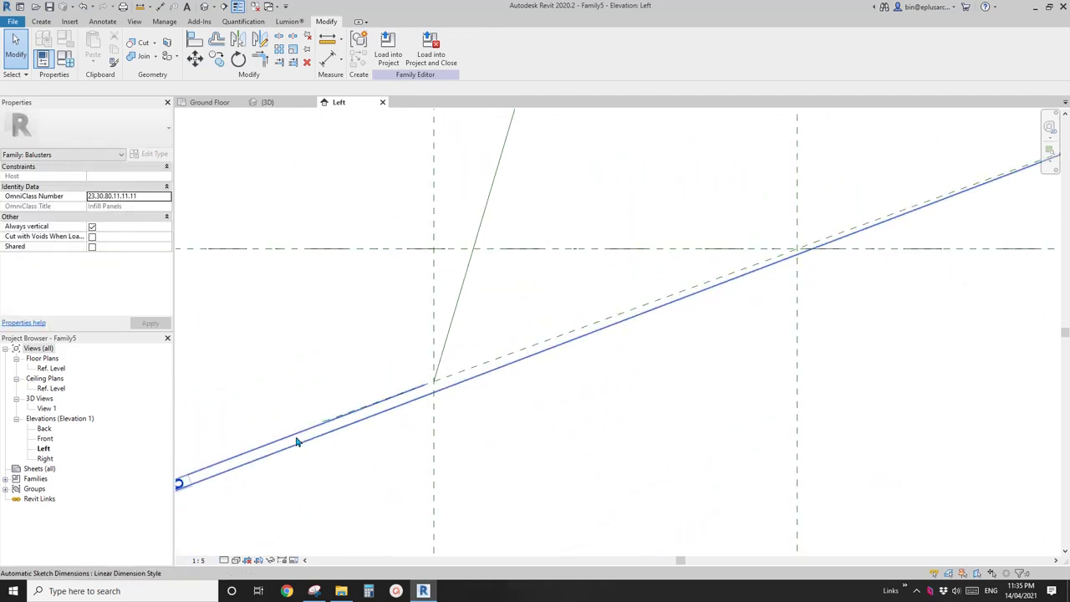
{"action": "scroll", "coordinate": [364, 418], "scroll_direction": "down", "scroll_amount": 1}
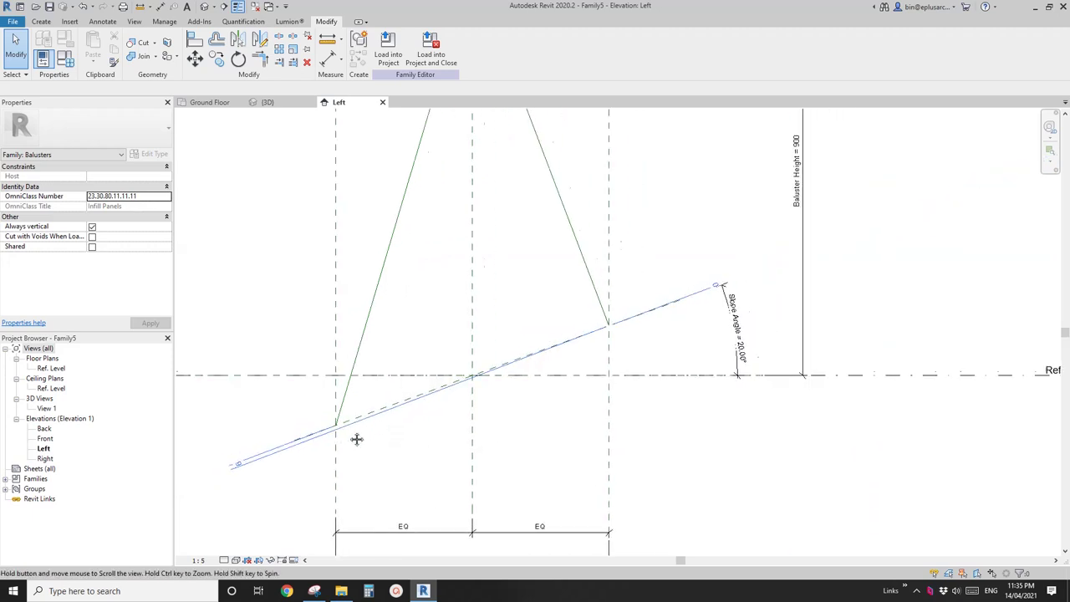
{"action": "scroll", "coordinate": [353, 437], "scroll_direction": "down", "scroll_amount": 2}
{"action": "middle_click_drag", "start_coordinate": [529, 269], "coordinate": [511, 391]}
{"action": "middle_click_drag", "start_coordinate": [478, 241], "coordinate": [465, 348]}
{"action": "scroll", "coordinate": [465, 344], "scroll_direction": "down", "scroll_amount": 1}
{"action": "middle_click_drag", "start_coordinate": [476, 393], "coordinate": [486, 346]}
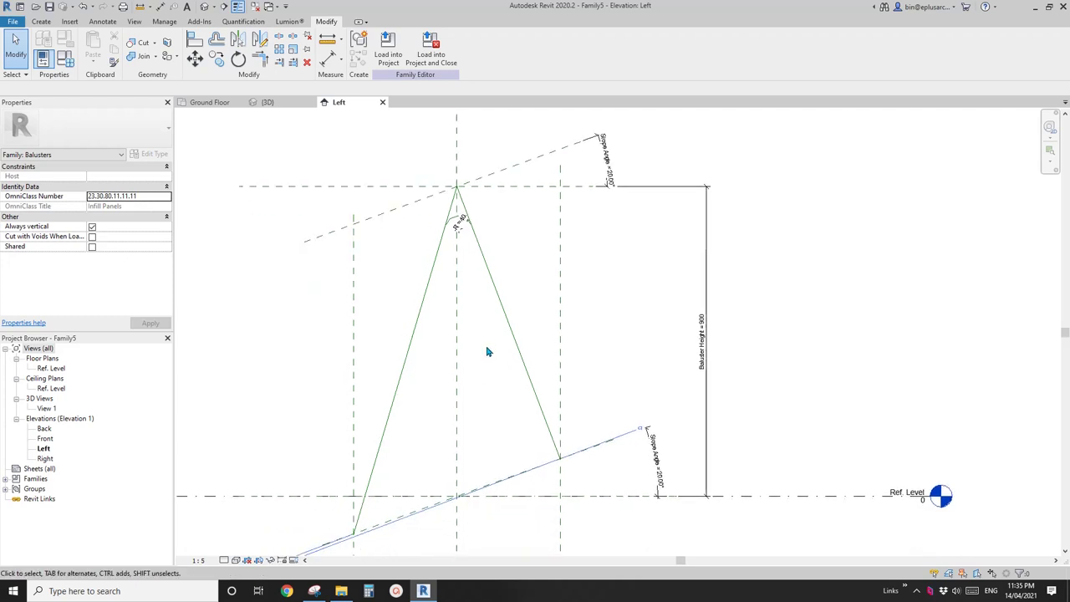
{"action": "middle_click_drag", "start_coordinate": [492, 410], "coordinate": [527, 340]}
{"action": "middle_click_drag", "start_coordinate": [379, 487], "coordinate": [390, 462]}
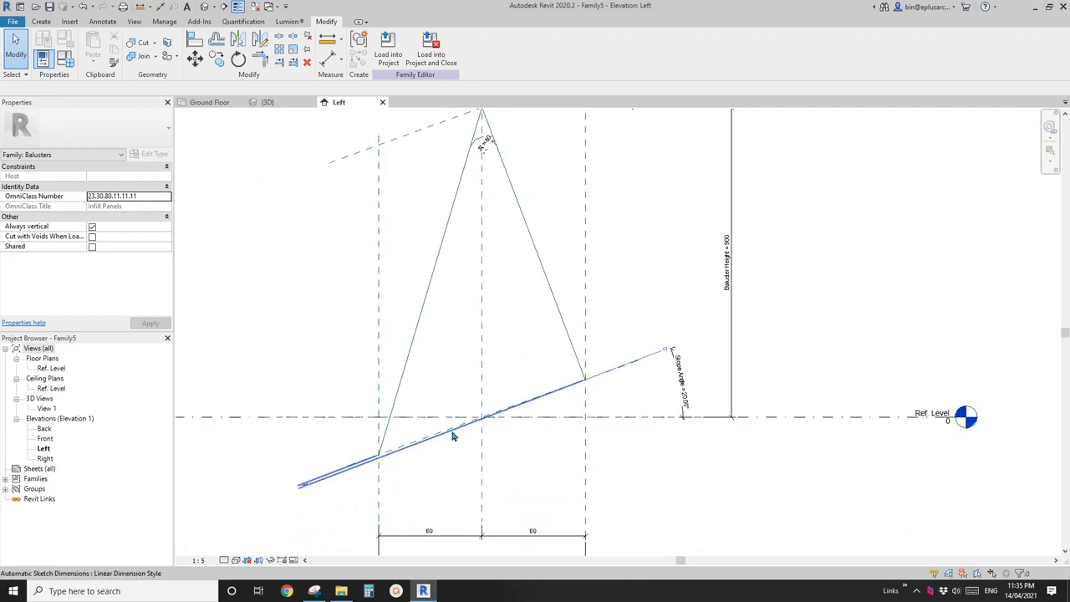
{"action": "middle_click_drag", "start_coordinate": [466, 422], "coordinate": [444, 440]}
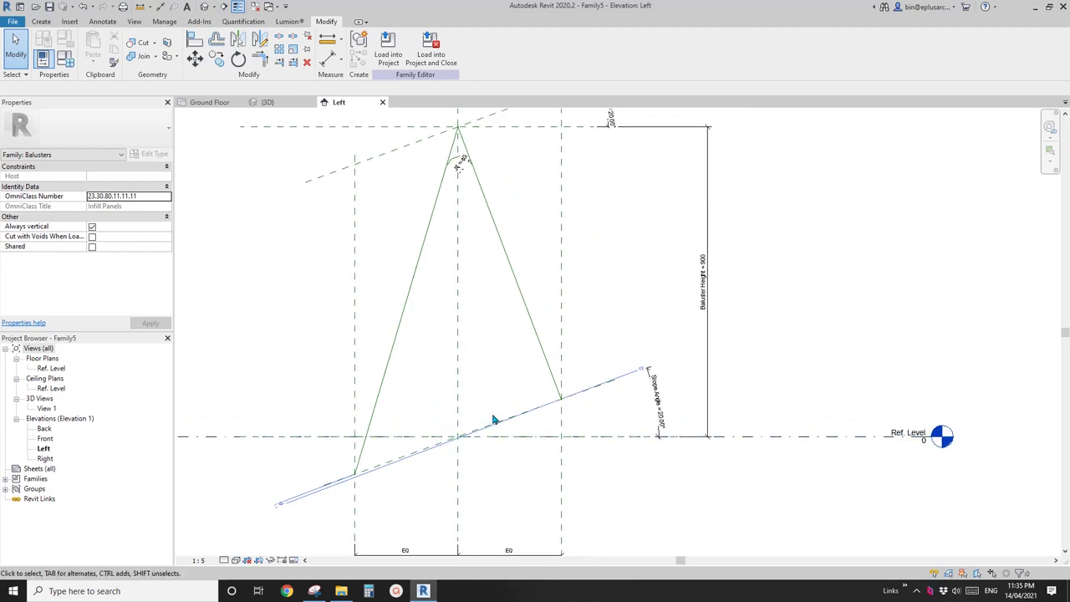
{"action": "middle_click_drag", "start_coordinate": [524, 413], "coordinate": [519, 446]}
{"action": "scroll", "coordinate": [514, 445], "scroll_direction": "down", "scroll_amount": 1}
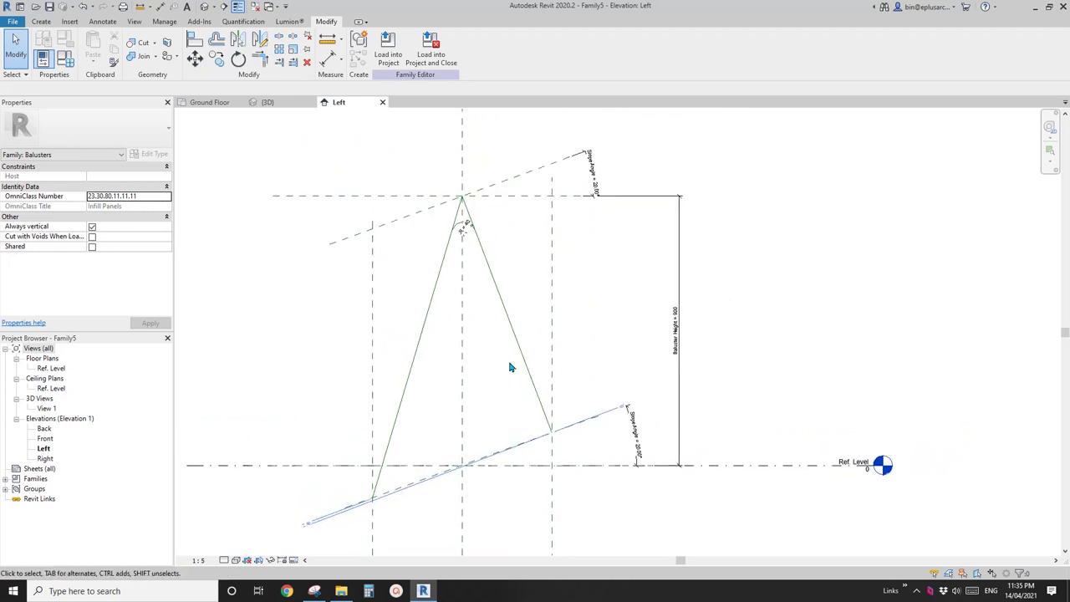
{"action": "scroll", "coordinate": [486, 220], "scroll_direction": "up", "scroll_amount": 3}
{"action": "scroll", "coordinate": [596, 476], "scroll_direction": "down", "scroll_amount": 1}
{"action": "scroll", "coordinate": [502, 309], "scroll_direction": "up", "scroll_amount": 3}
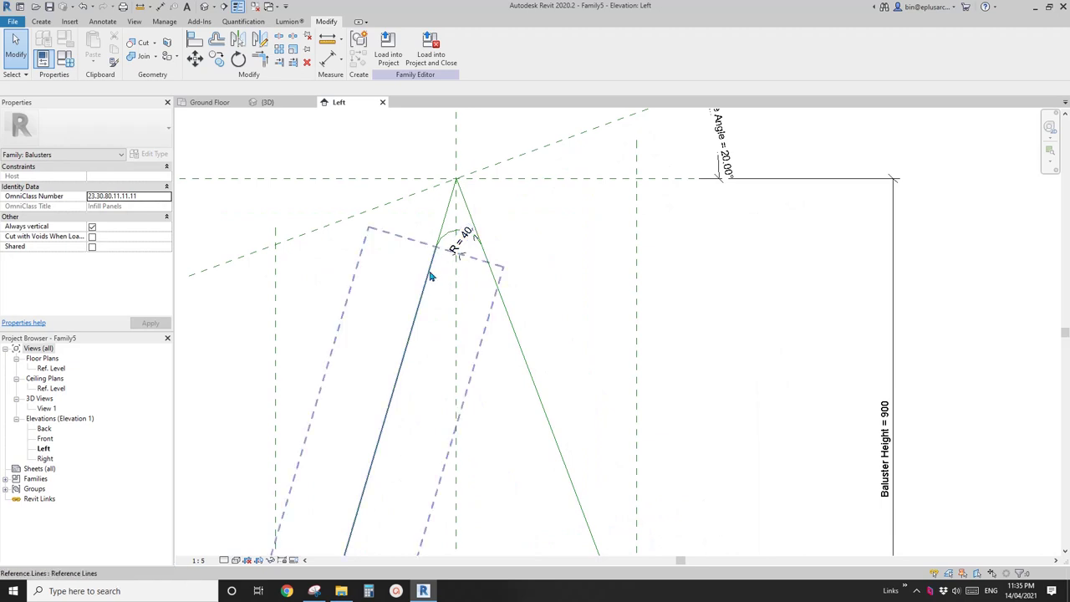
Inspect the locks and endpoints of the filleted reference lines and their connecting arc.
{"action": "left_click", "coordinate": [430, 277]}
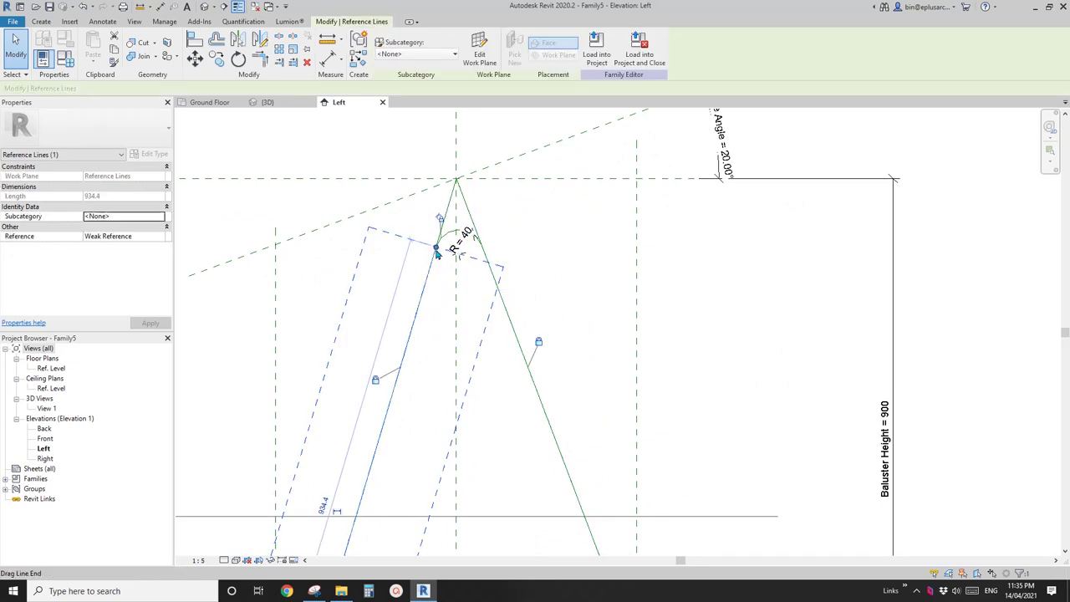
{"action": "key", "text": "Delete"}
{"action": "left_click", "coordinate": [450, 239]}
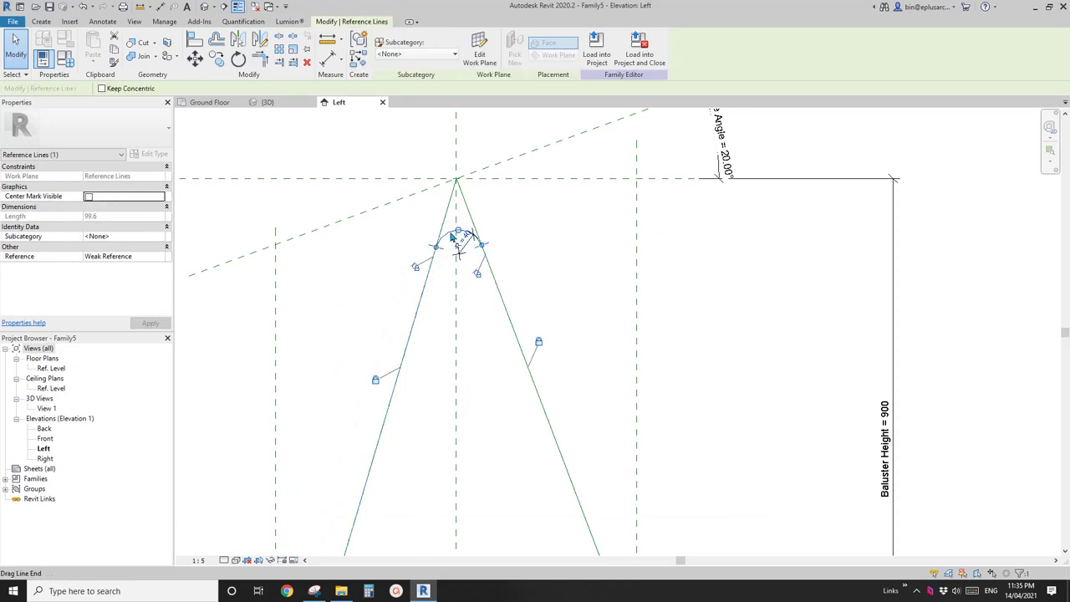
{"action": "left_click", "coordinate": [507, 293]}
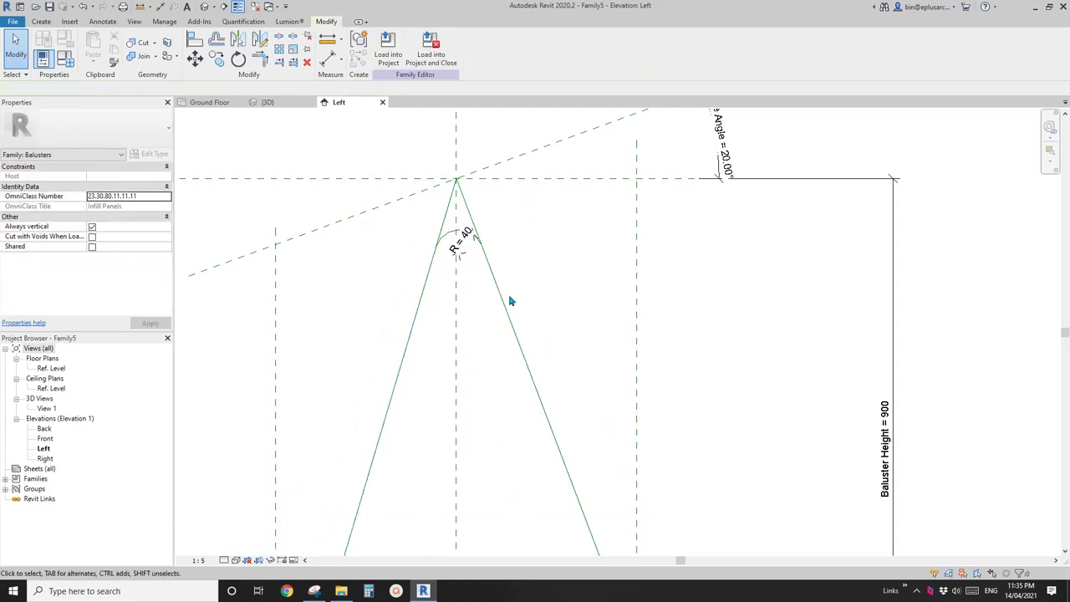
{"action": "left_click", "coordinate": [503, 296]}
{"action": "scroll", "coordinate": [502, 296], "scroll_direction": "down", "scroll_amount": 2}
{"action": "middle_click_drag", "start_coordinate": [564, 420], "coordinate": [516, 286]}
{"action": "scroll", "coordinate": [493, 331], "scroll_direction": "down", "scroll_amount": 1}
{"action": "key", "text": "Escape"}
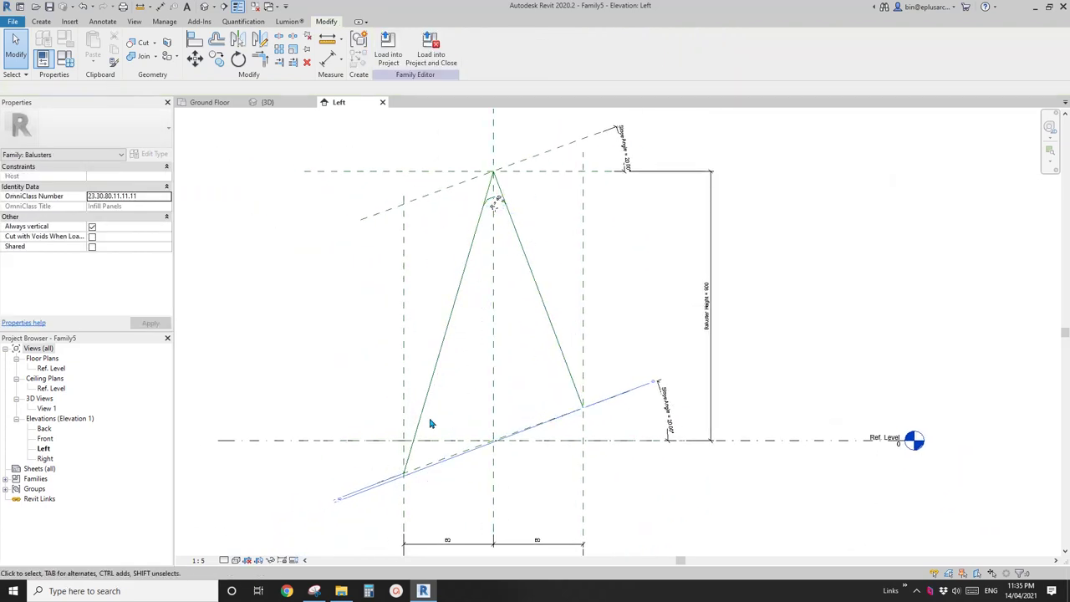
{"action": "middle_click_drag", "start_coordinate": [514, 346], "coordinate": [473, 327]}
{"action": "scroll", "coordinate": [474, 327], "scroll_direction": "down", "scroll_amount": 1}
{"action": "middle_click_drag", "start_coordinate": [495, 288], "coordinate": [475, 320]}
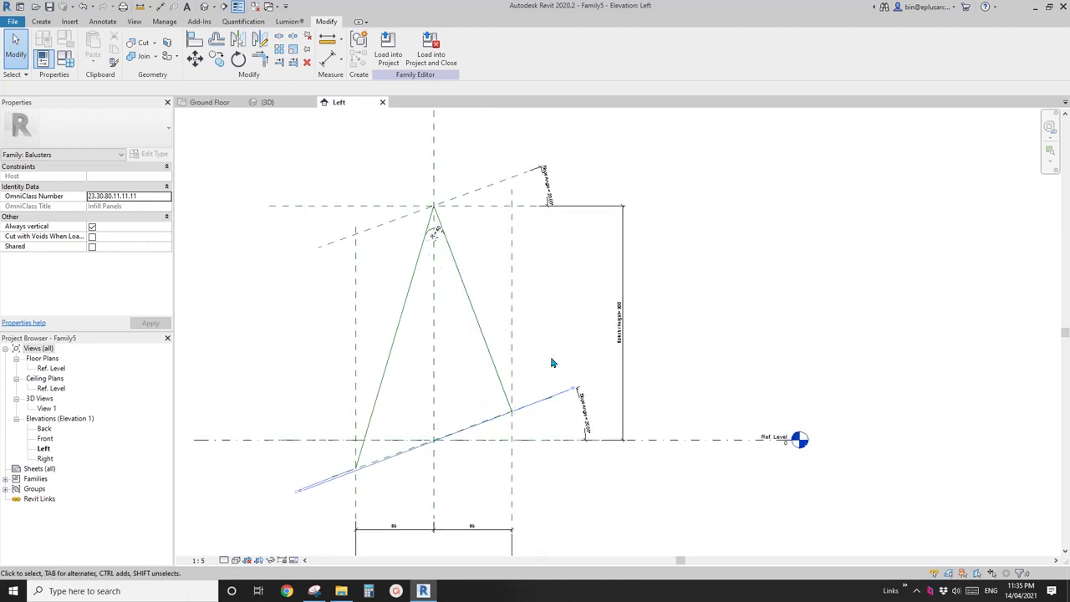
{"action": "scroll", "coordinate": [509, 389], "scroll_direction": "up", "scroll_amount": 1}
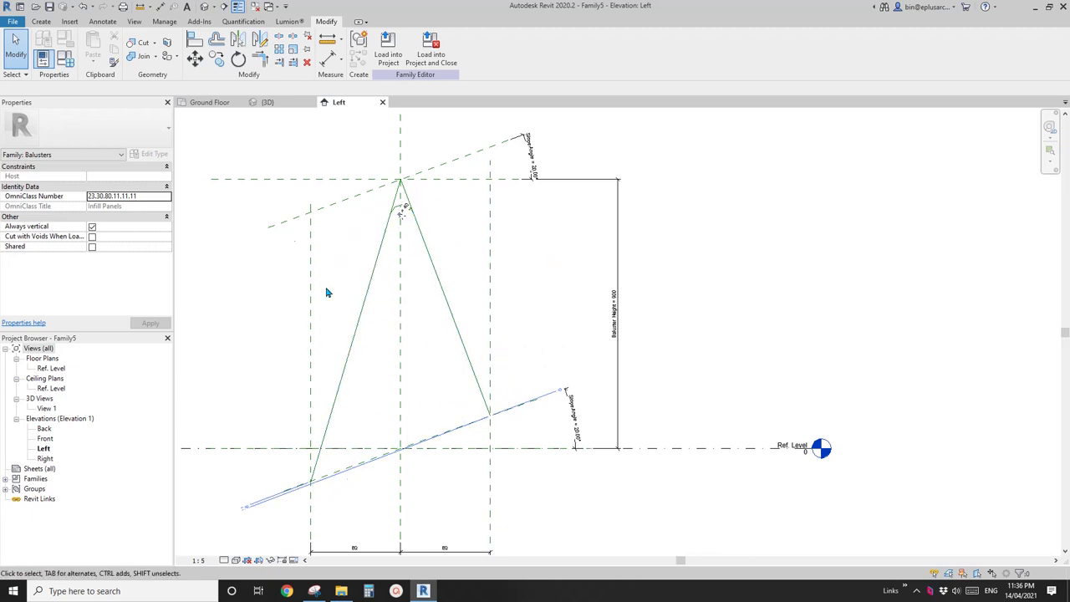
{"action": "middle_click_drag", "start_coordinate": [430, 223], "coordinate": [440, 193]}
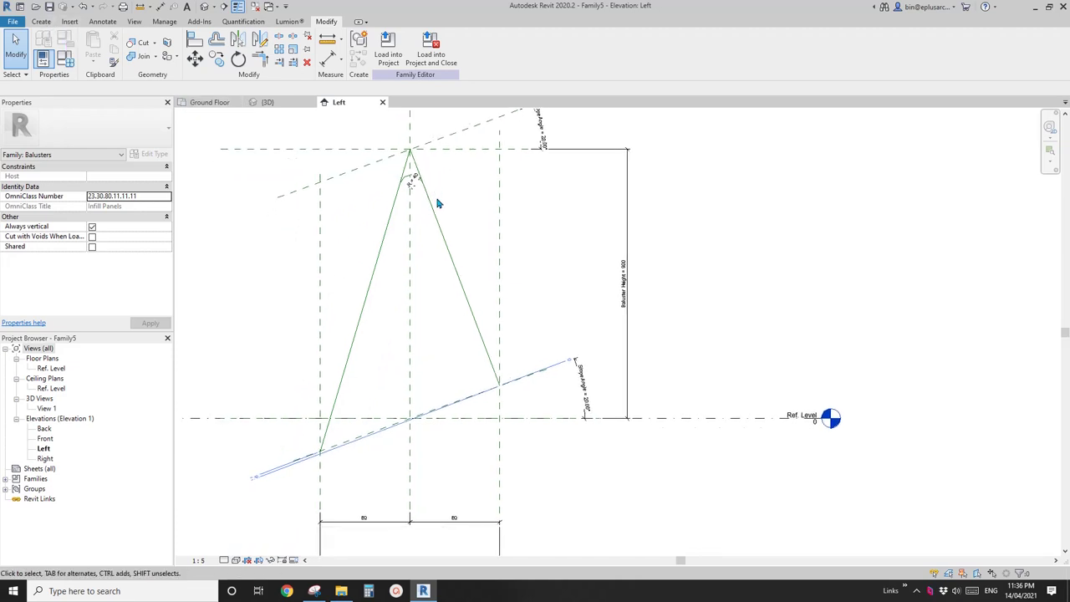
{"action": "middle_click_drag", "start_coordinate": [496, 196], "coordinate": [490, 217]}
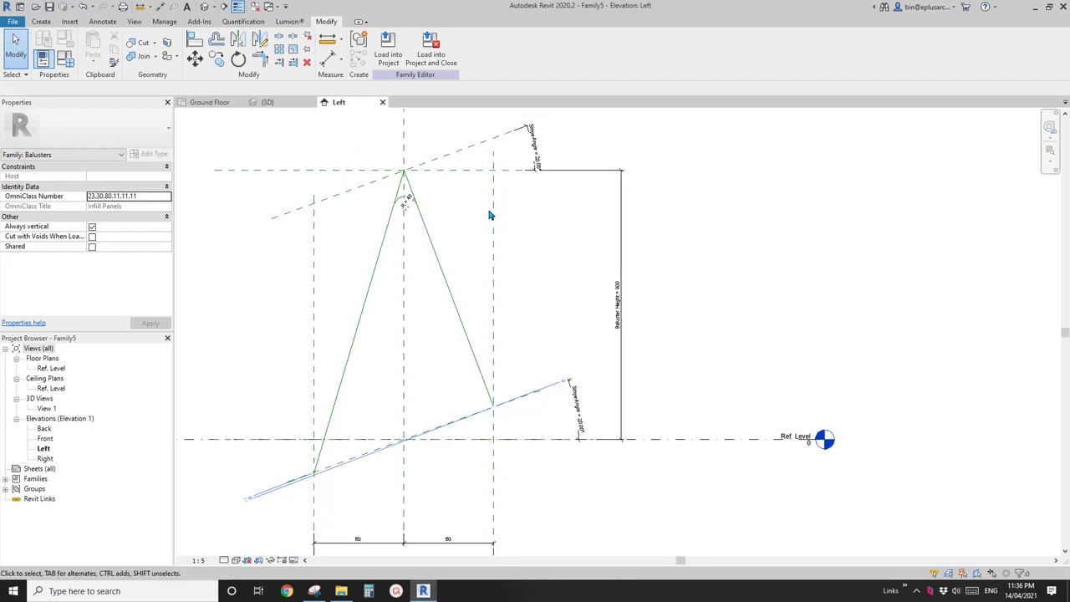
{"action": "middle_click_drag", "start_coordinate": [472, 238], "coordinate": [479, 236]}
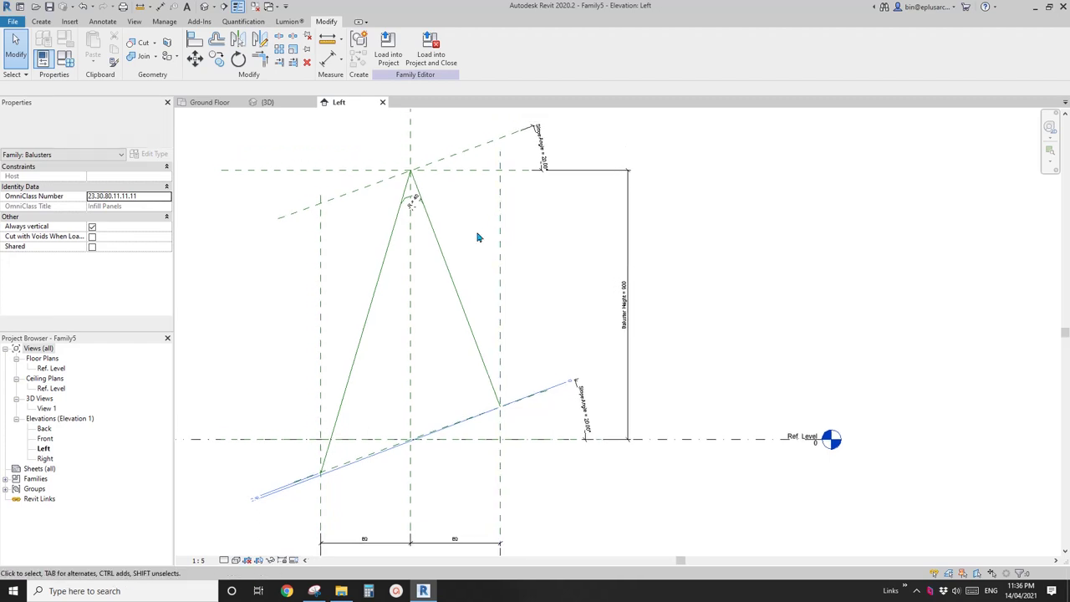
Set the work plane by picking the plane of the longer sloped reference line.
{"action": "left_click", "coordinate": [41, 21]}
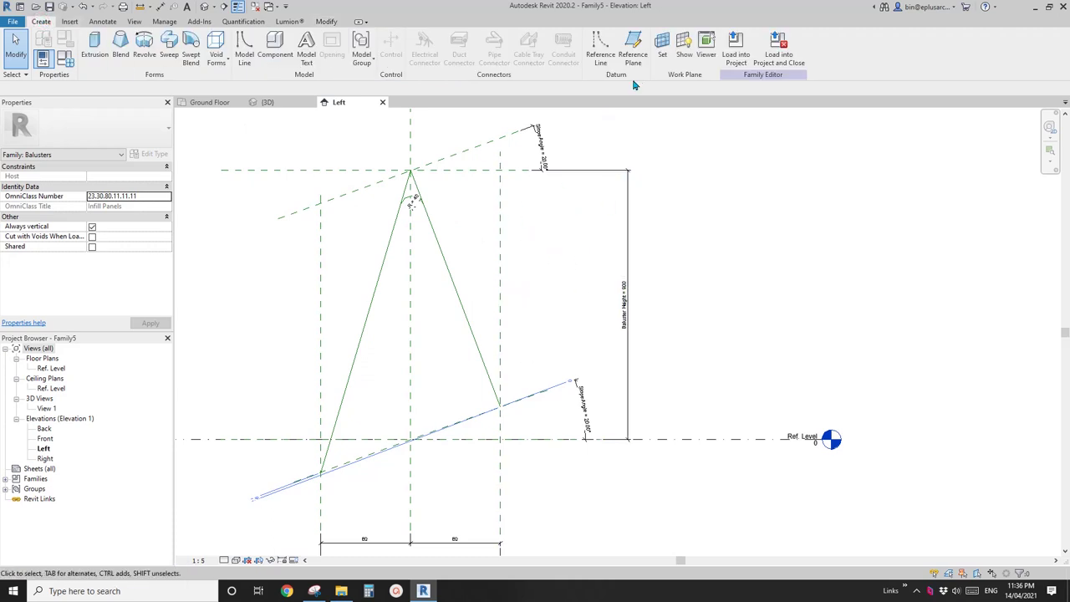
{"action": "left_click", "coordinate": [663, 43]}
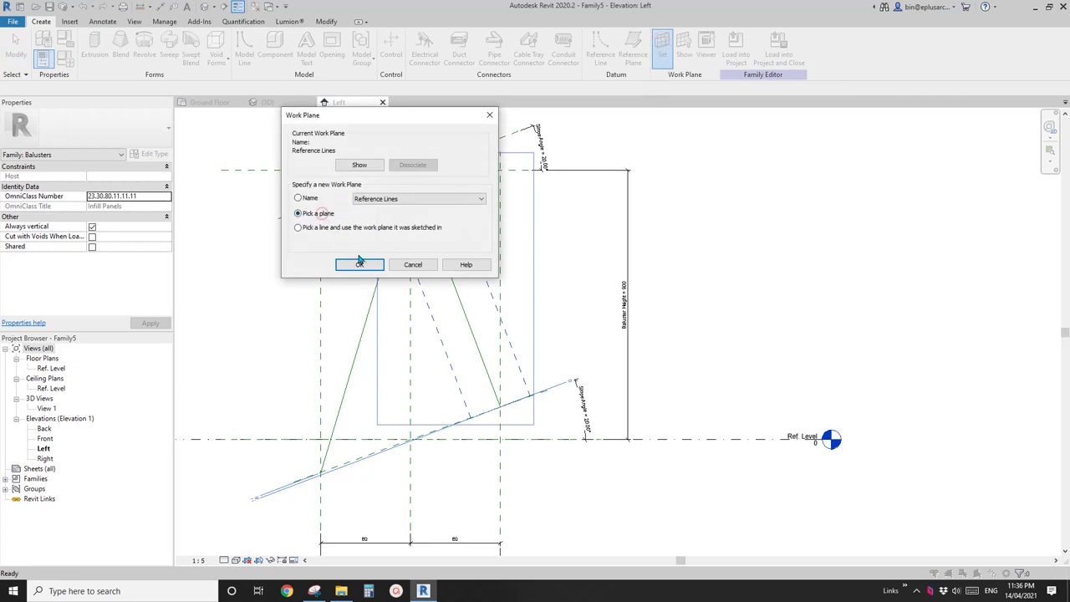
{"action": "left_click", "coordinate": [358, 263]}
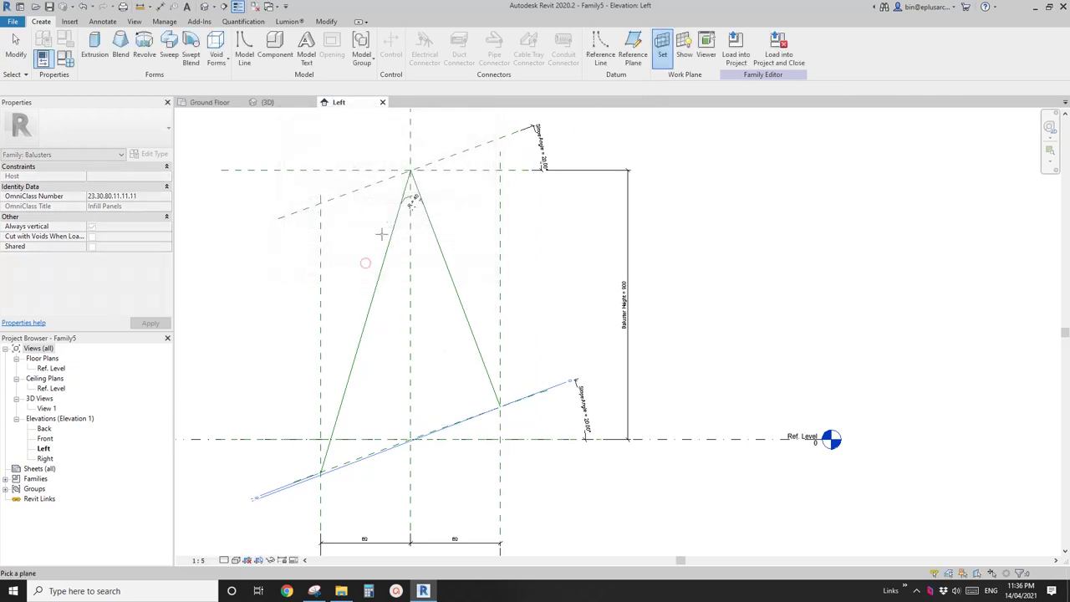
{"action": "left_click", "coordinate": [407, 185]}
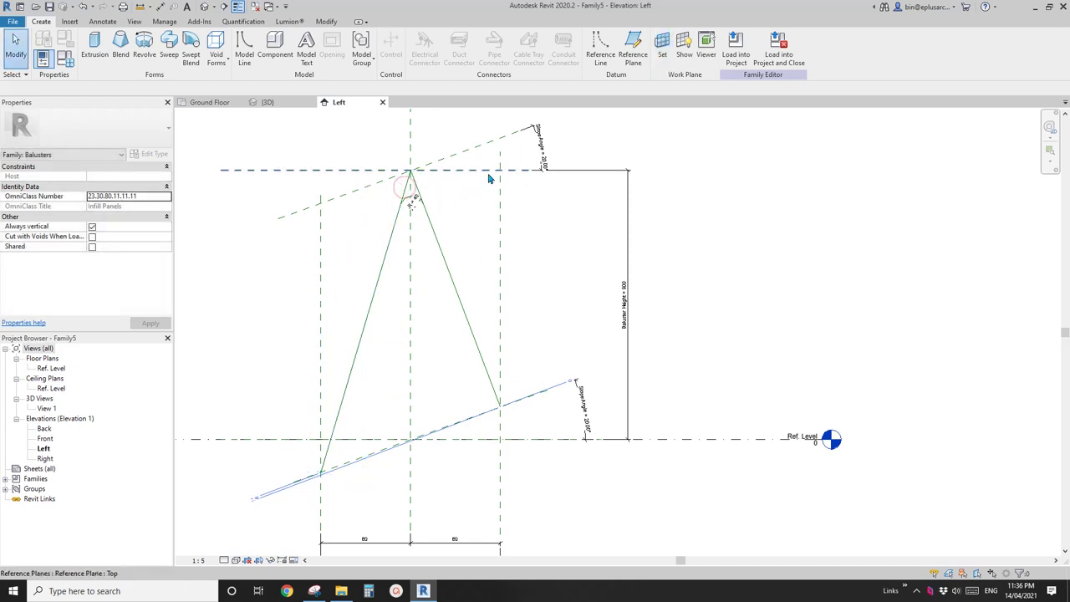
Draw a reference line about 720 mm long from the zigzag's lower valley endpoint upward, parallel to the longer sloped line.
{"action": "left_click", "coordinate": [596, 59]}
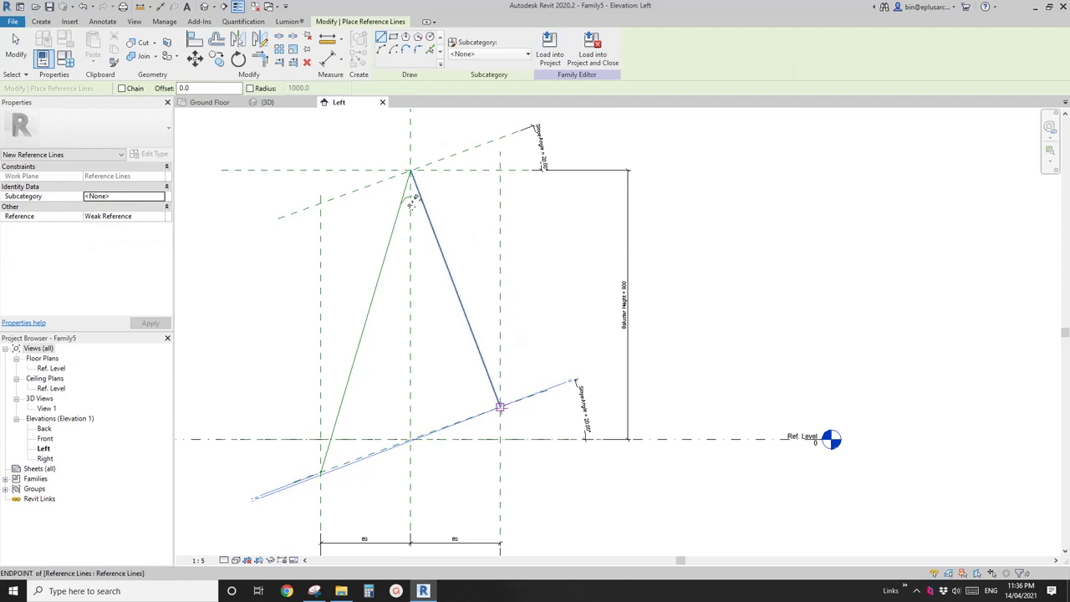
{"action": "left_click", "coordinate": [499, 407]}
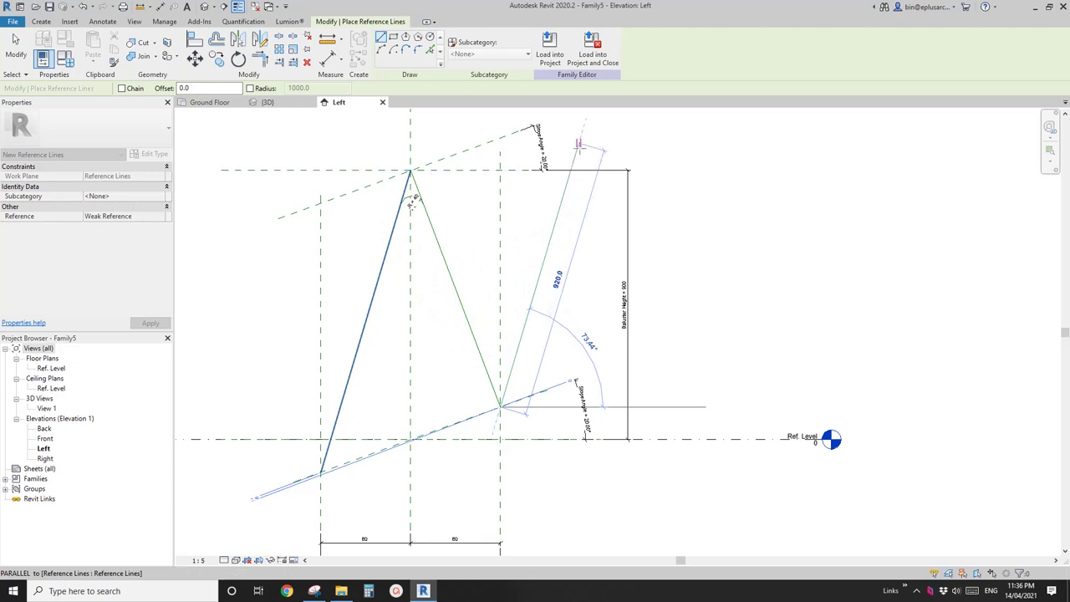
{"action": "left_click", "coordinate": [560, 201]}
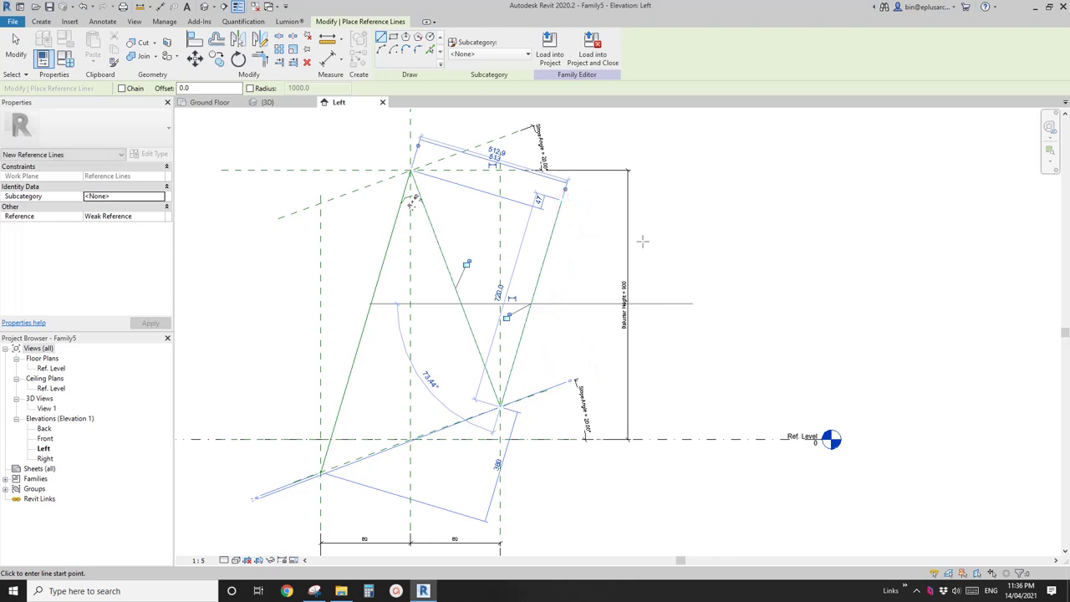
{"action": "middle_click_drag", "start_coordinate": [591, 270], "coordinate": [585, 233]}
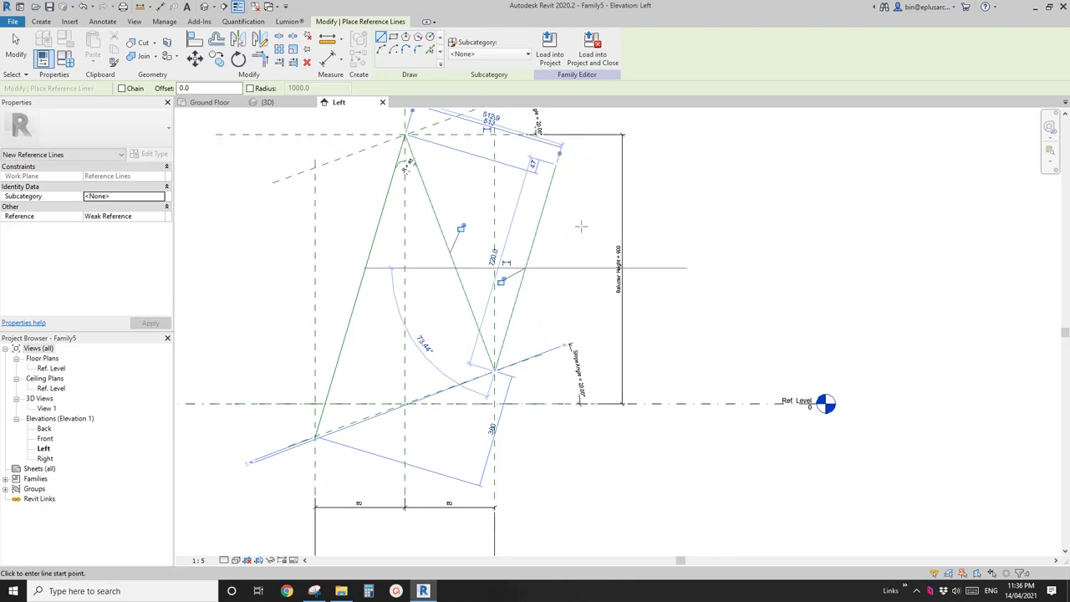
{"action": "key", "text": "Escape"}
{"action": "key", "text": "Escape"}
{"action": "middle_click_drag", "start_coordinate": [533, 343], "coordinate": [579, 353]}
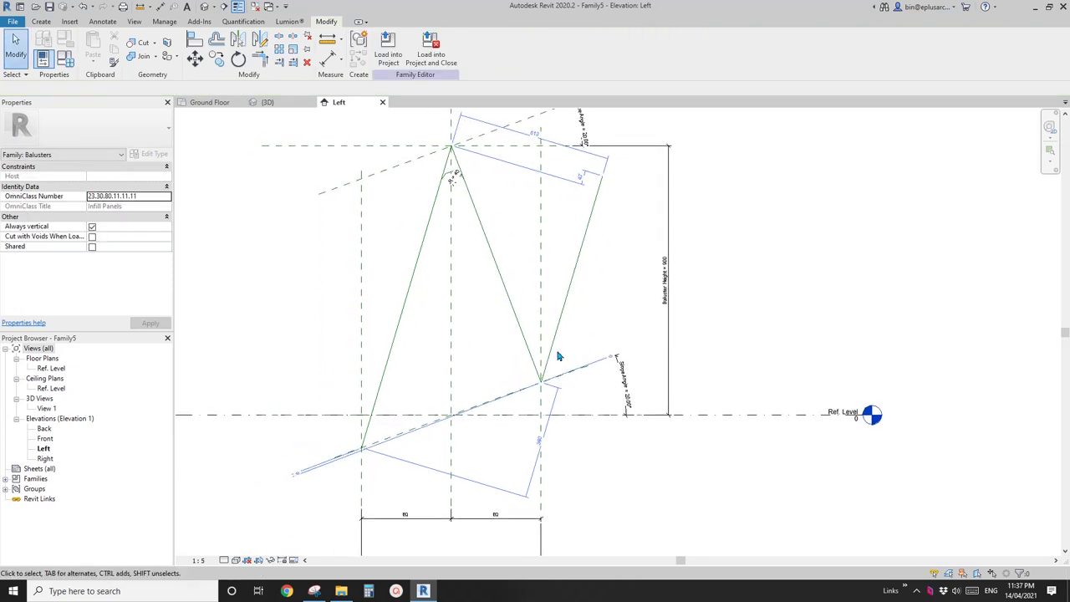
Align the new reference line's lower endpoint to the Bottom Cut Angle reference plane and lock it.
{"action": "scroll", "coordinate": [548, 368], "scroll_direction": "up", "scroll_amount": 3}
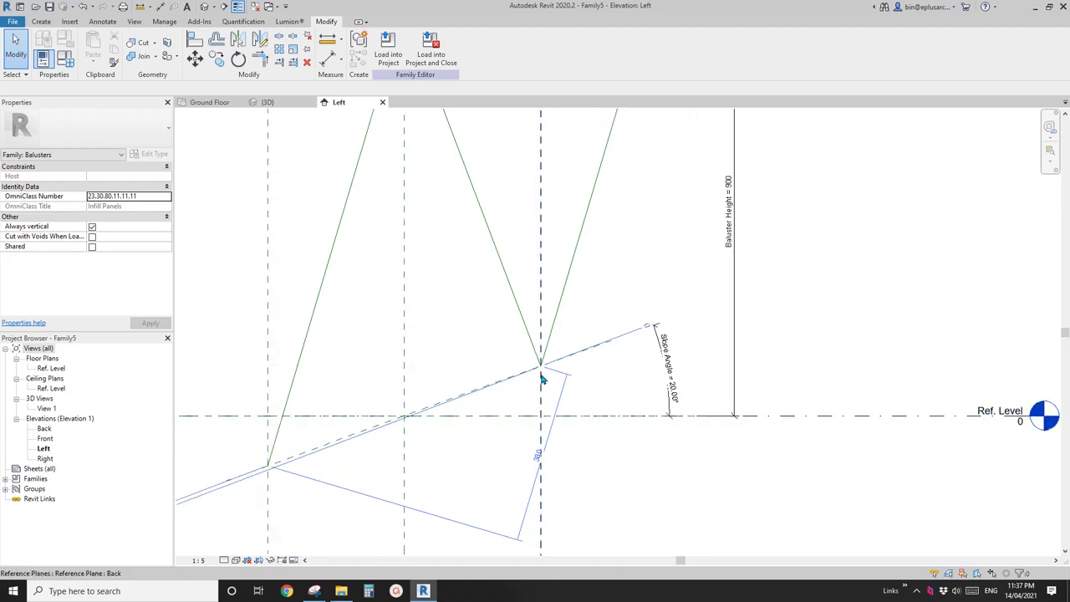
{"action": "scroll", "coordinate": [552, 368], "scroll_direction": "down", "scroll_amount": 2}
{"action": "scroll", "coordinate": [552, 368], "scroll_direction": "up", "scroll_amount": 1}
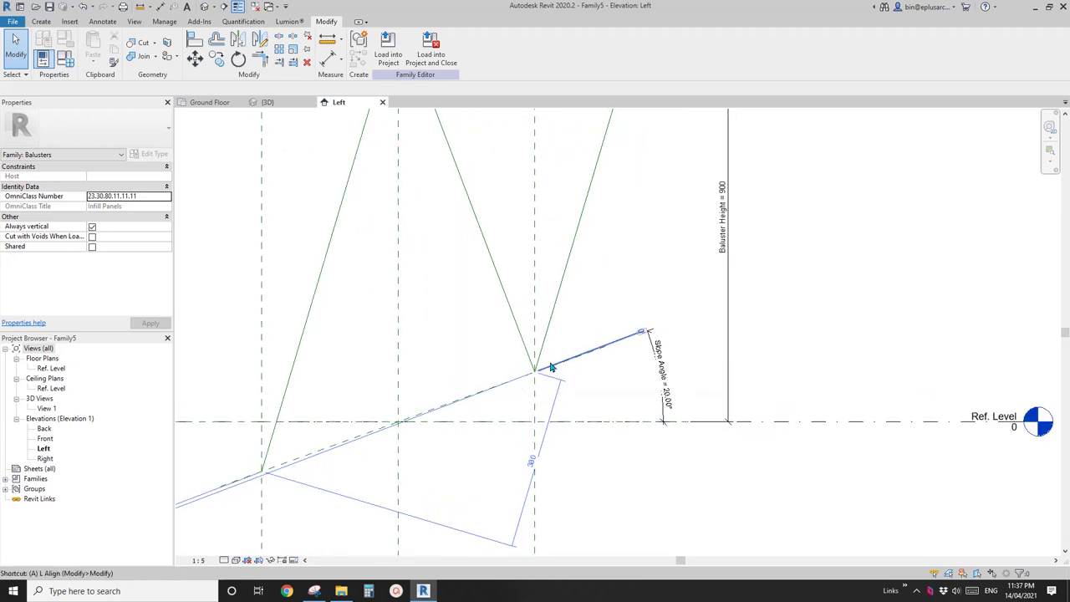
{"action": "key", "text": "l"}
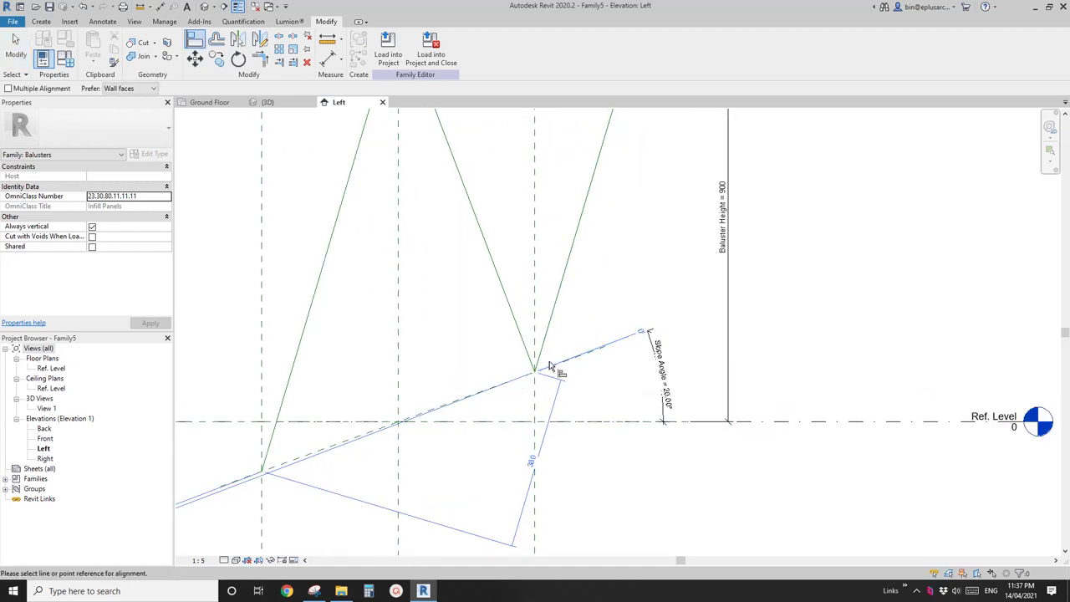
{"action": "left_click", "coordinate": [470, 396]}
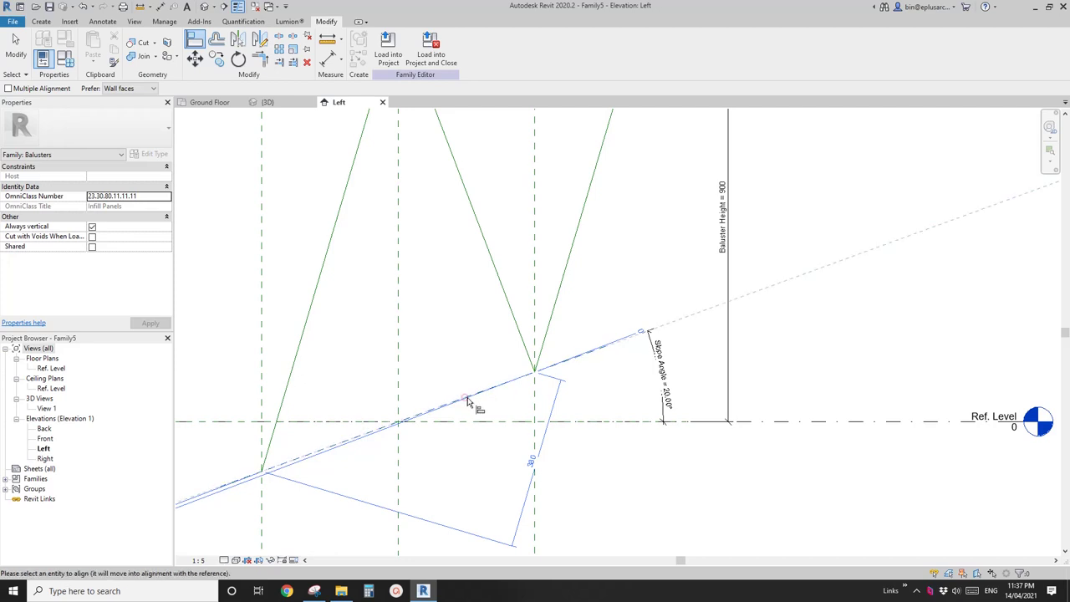
{"action": "left_click", "coordinate": [406, 438]}
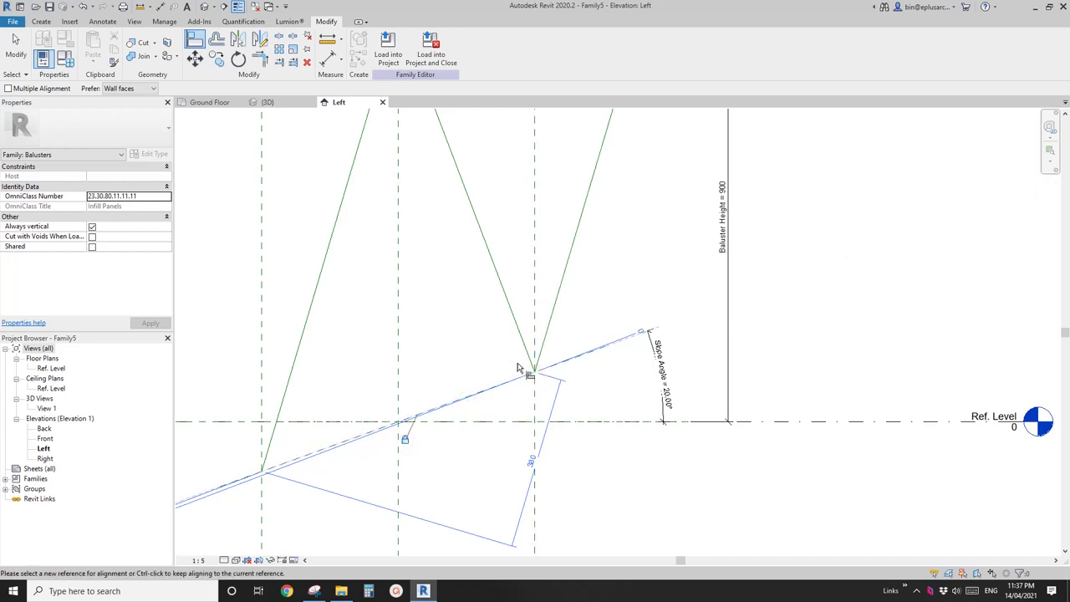
Align the new line's lower endpoint to the vertical Back reference plane and lock the alignment.
{"action": "left_click", "coordinate": [535, 286]}
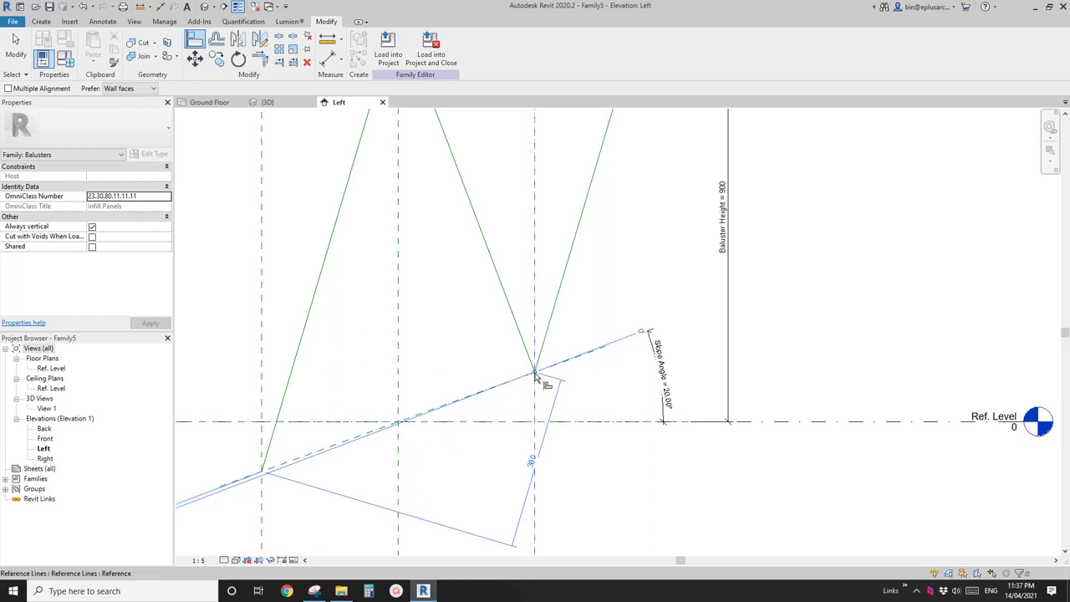
{"action": "left_click", "coordinate": [535, 369]}
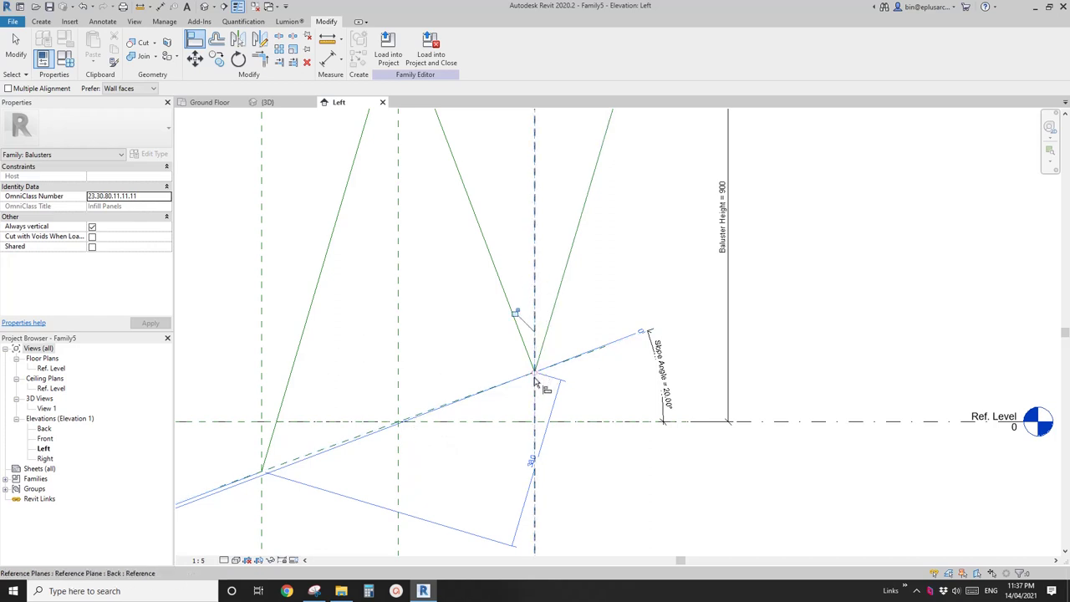
{"action": "left_click", "coordinate": [516, 313]}
{"action": "scroll", "coordinate": [516, 313], "scroll_direction": "down", "scroll_amount": 1}
{"action": "middle_click_drag", "start_coordinate": [509, 347], "coordinate": [569, 328]}
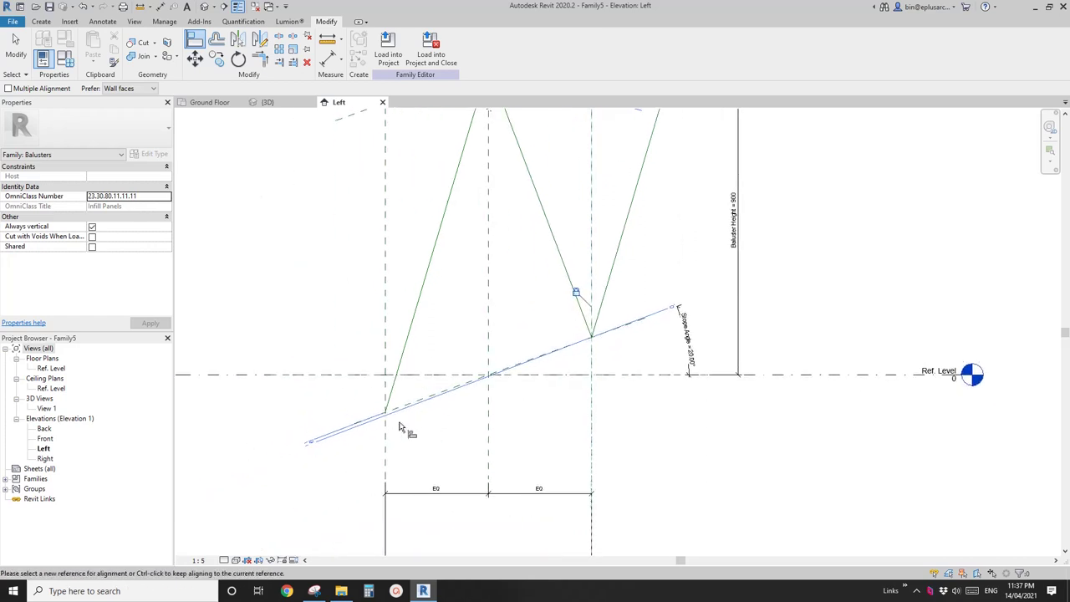
{"action": "scroll", "coordinate": [388, 425], "scroll_direction": "up", "scroll_amount": 4}
{"action": "scroll", "coordinate": [426, 401], "scroll_direction": "down", "scroll_amount": 5}
{"action": "middle_click_drag", "start_coordinate": [636, 333], "coordinate": [551, 367]}
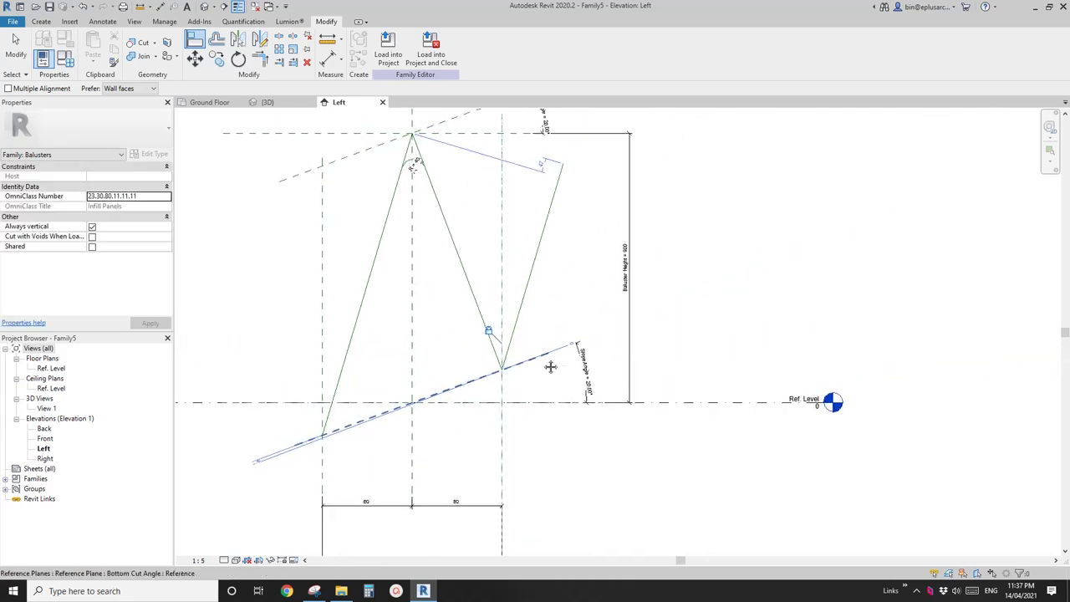
{"action": "key", "text": "Escape"}
{"action": "key", "text": "Escape"}
Flex the family by applying a Slope Angle of 15°, followed by 10°, and keep 10°.
{"action": "middle_click_drag", "start_coordinate": [546, 328], "coordinate": [547, 337]}
{"action": "middle_click_drag", "start_coordinate": [546, 292], "coordinate": [590, 293]}
{"action": "middle_click_drag", "start_coordinate": [514, 295], "coordinate": [577, 306]}
{"action": "middle_click_drag", "start_coordinate": [551, 348], "coordinate": [604, 356]}
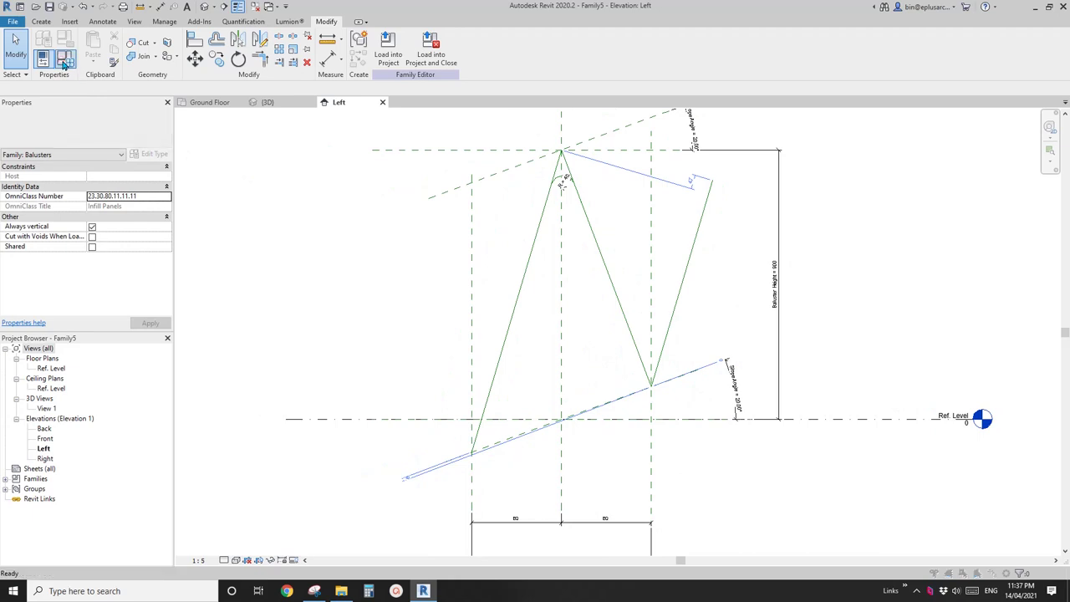
{"action": "left_click", "coordinate": [63, 64]}
{"action": "left_click_drag", "start_coordinate": [263, 67], "coordinate": [205, 76]}
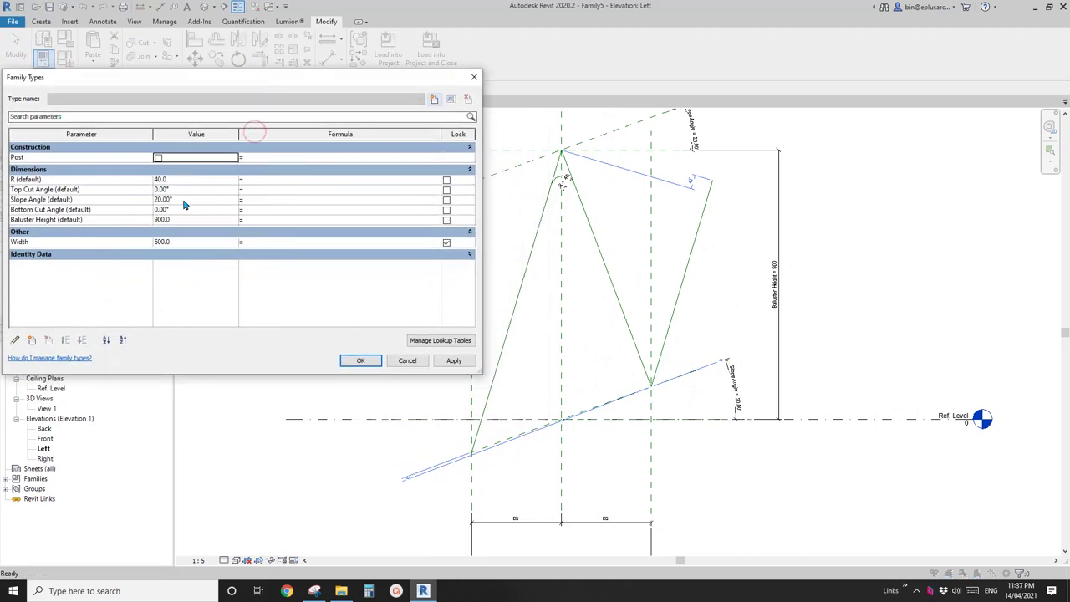
{"action": "left_click", "coordinate": [185, 201]}
{"action": "type", "text": "15"}
{"action": "left_click", "coordinate": [454, 360]}
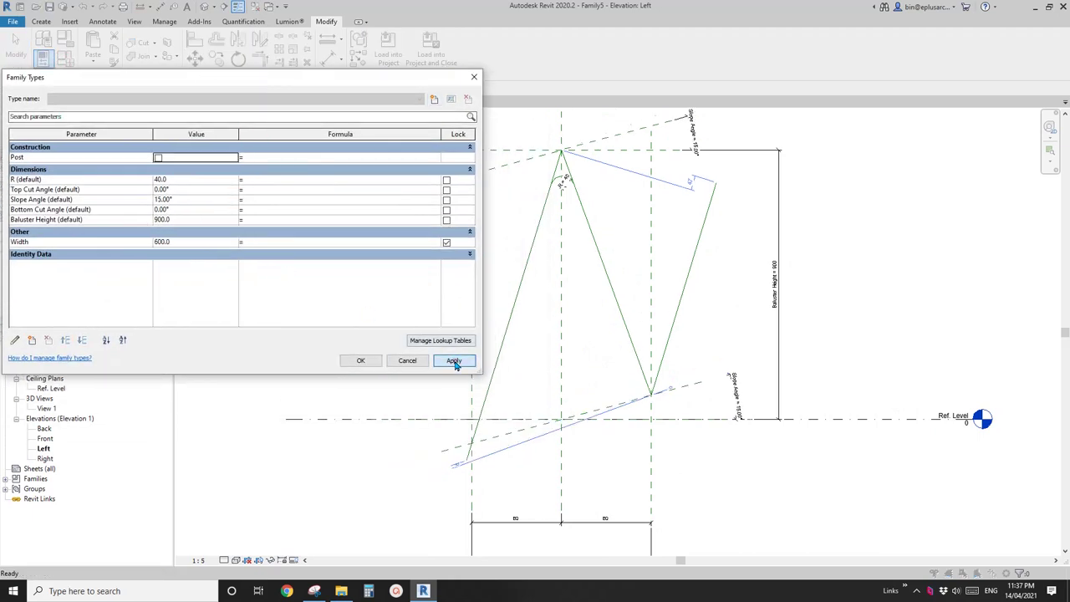
{"action": "left_click", "coordinate": [186, 201]}
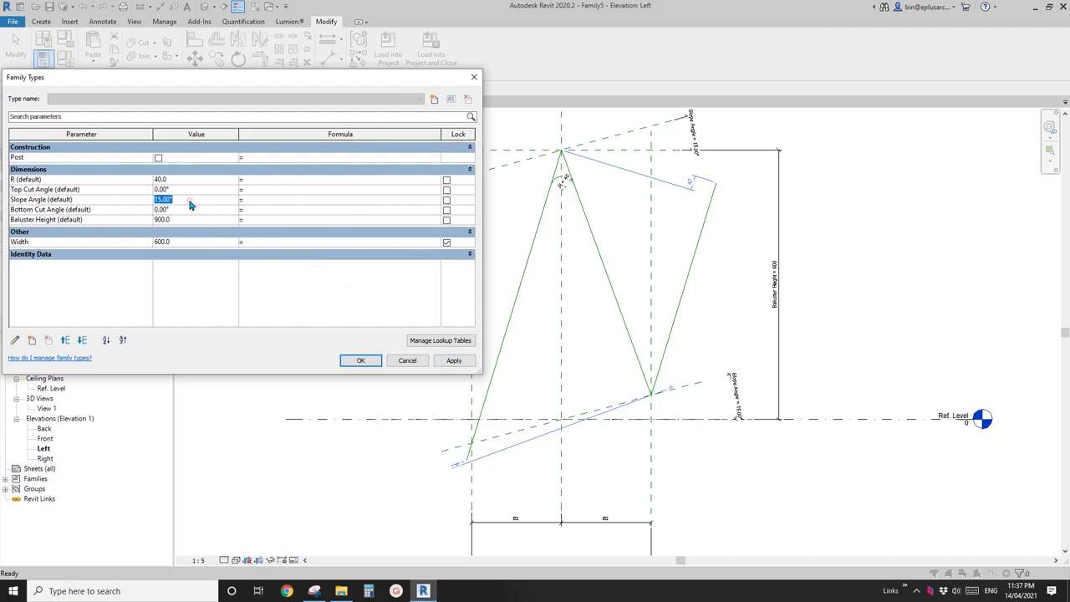
{"action": "type", "text": "10"}
{"action": "left_click", "coordinate": [454, 363]}
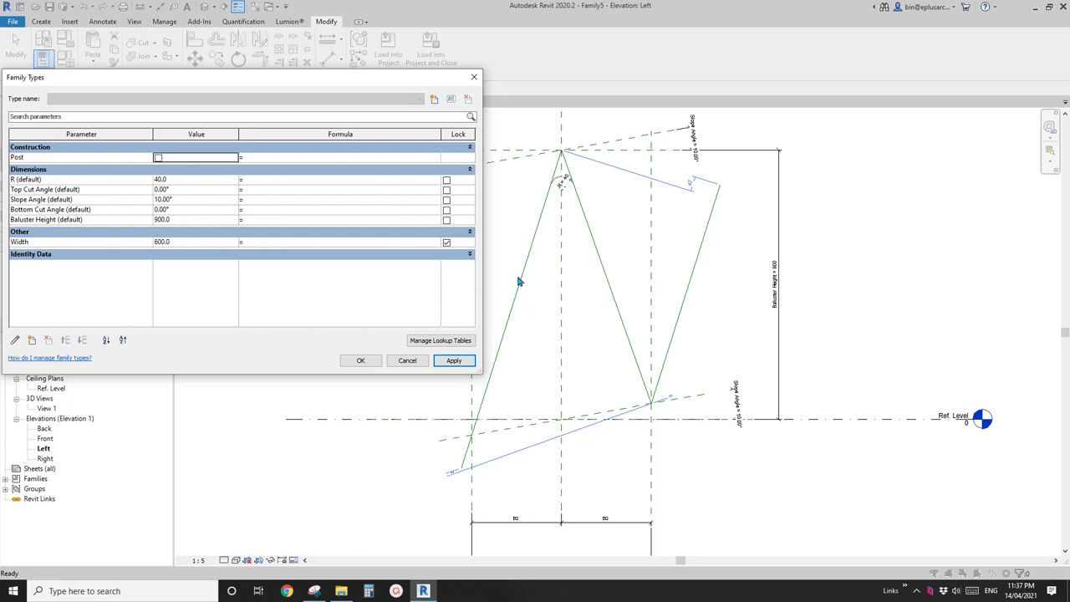
{"action": "left_click", "coordinate": [361, 361]}
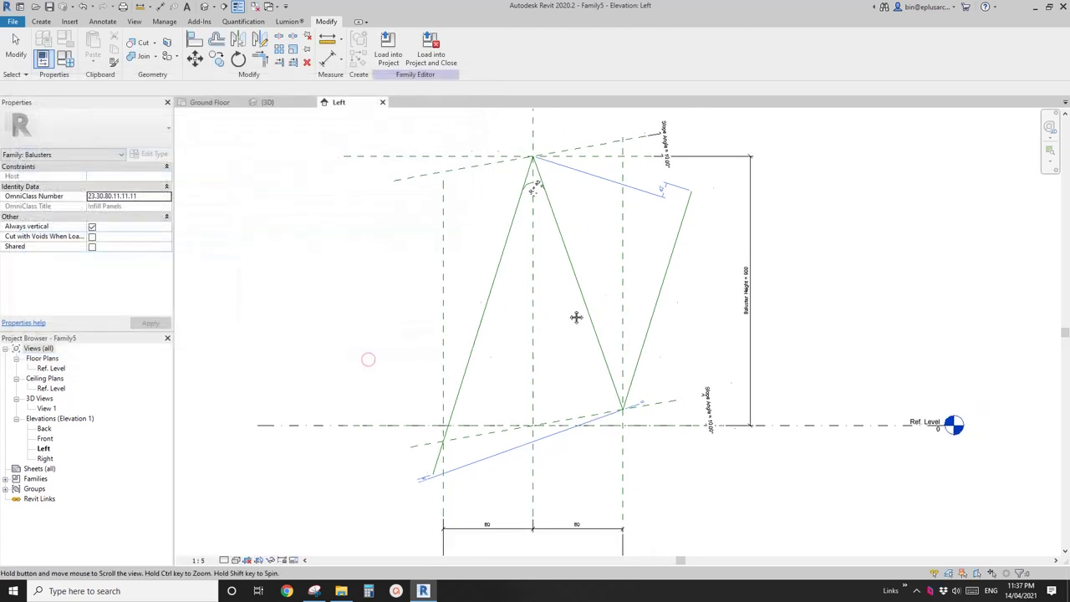
Set the work plane by picking the plane of the middle sloped reference line between the peak and the valley.
{"action": "scroll", "coordinate": [661, 281], "scroll_direction": "up", "scroll_amount": 3}
{"action": "scroll", "coordinate": [653, 281], "scroll_direction": "down", "scroll_amount": 1}
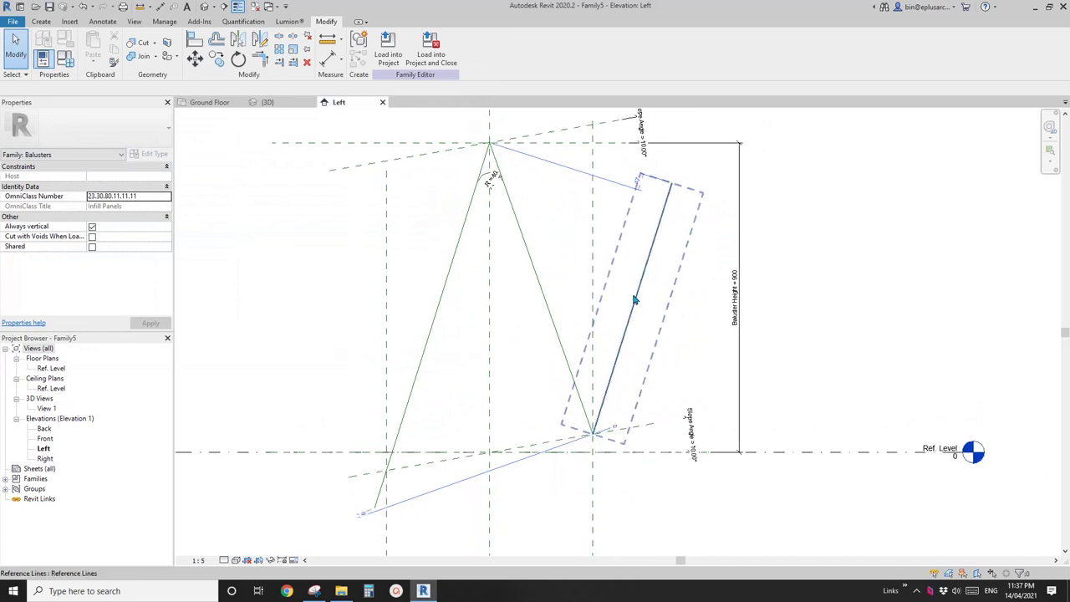
{"action": "middle_click_drag", "start_coordinate": [686, 283], "coordinate": [679, 292]}
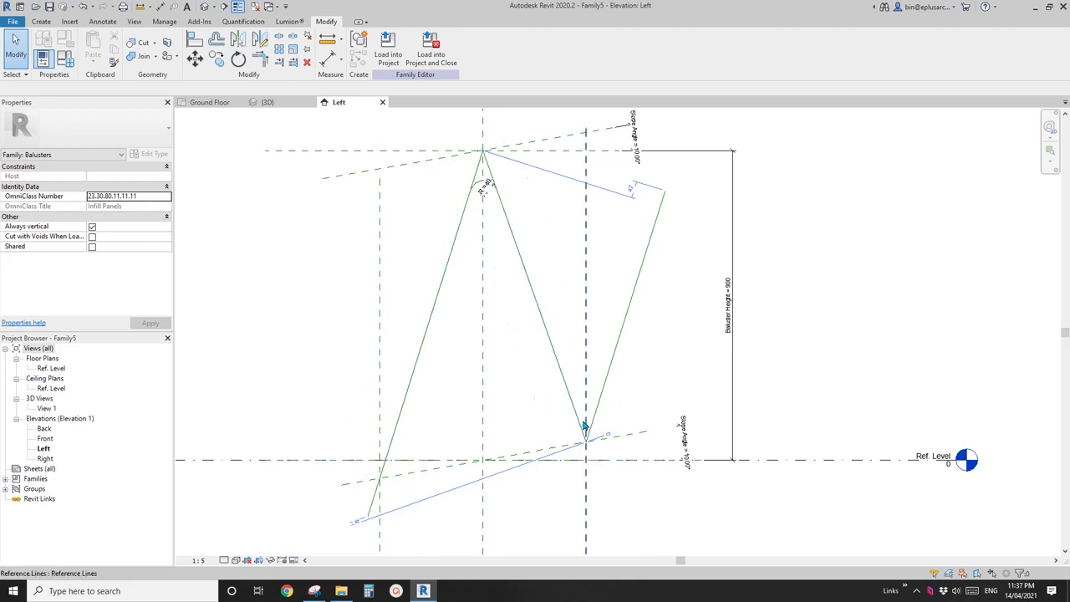
{"action": "scroll", "coordinate": [541, 371], "scroll_direction": "up", "scroll_amount": 1}
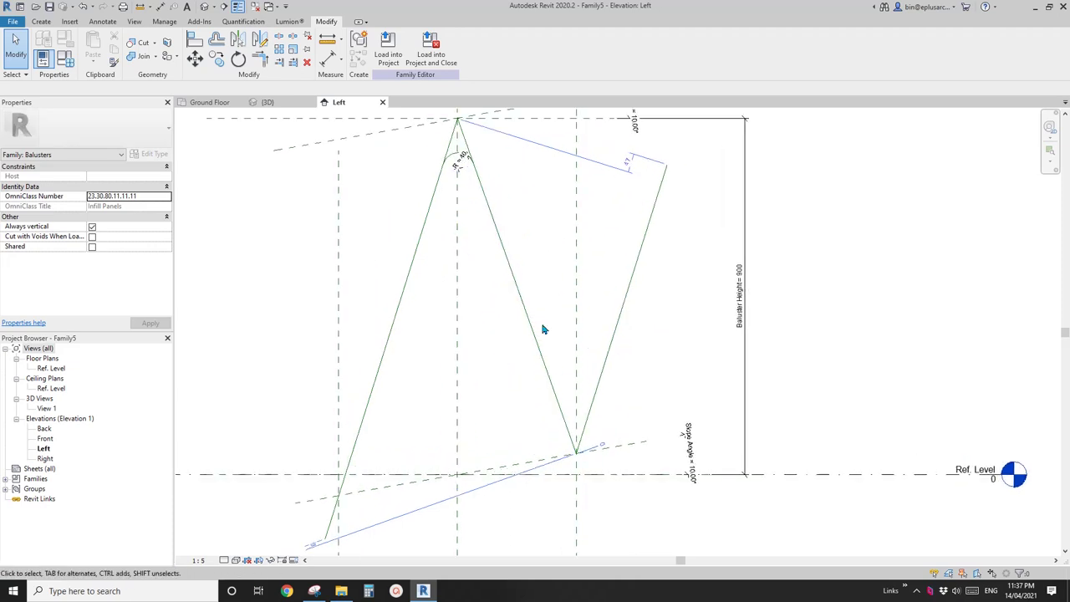
{"action": "left_click", "coordinate": [41, 21]}
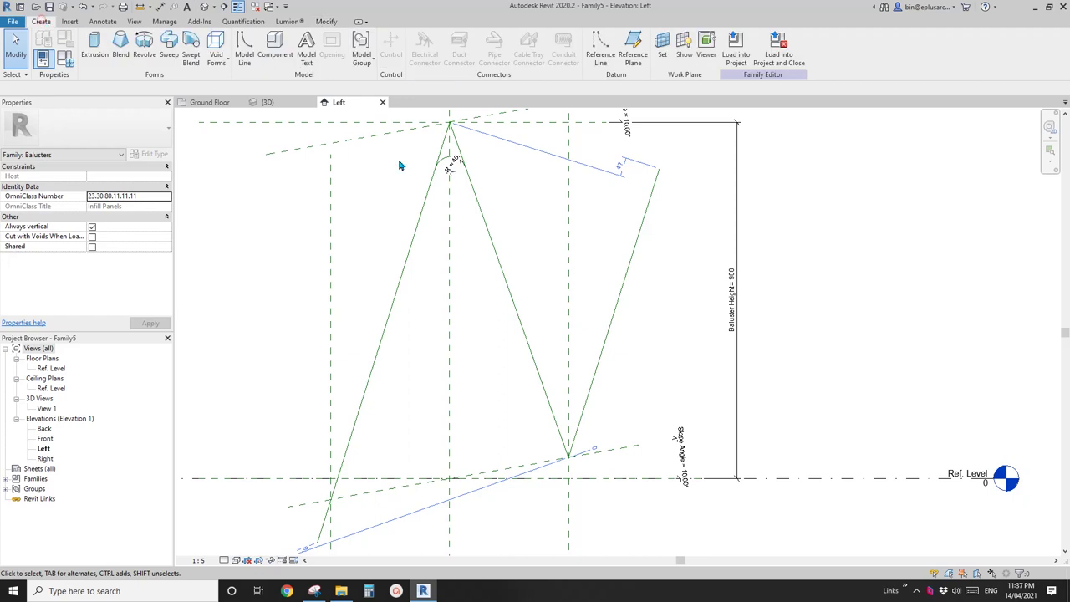
{"action": "middle_click_drag", "start_coordinate": [556, 215], "coordinate": [584, 213]}
{"action": "middle_click_drag", "start_coordinate": [560, 165], "coordinate": [554, 178]}
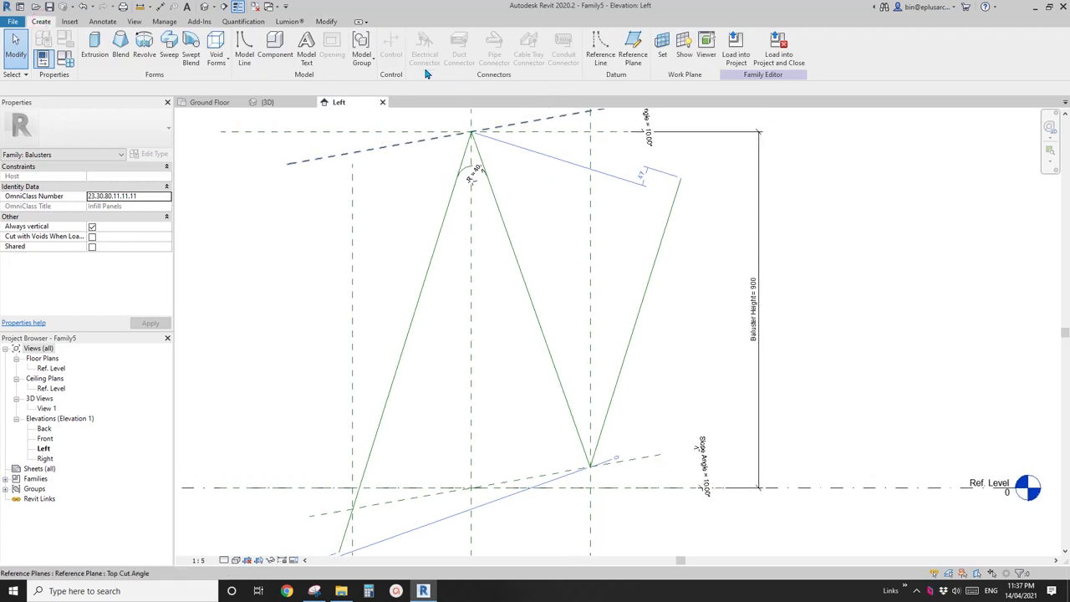
{"action": "left_click", "coordinate": [669, 54]}
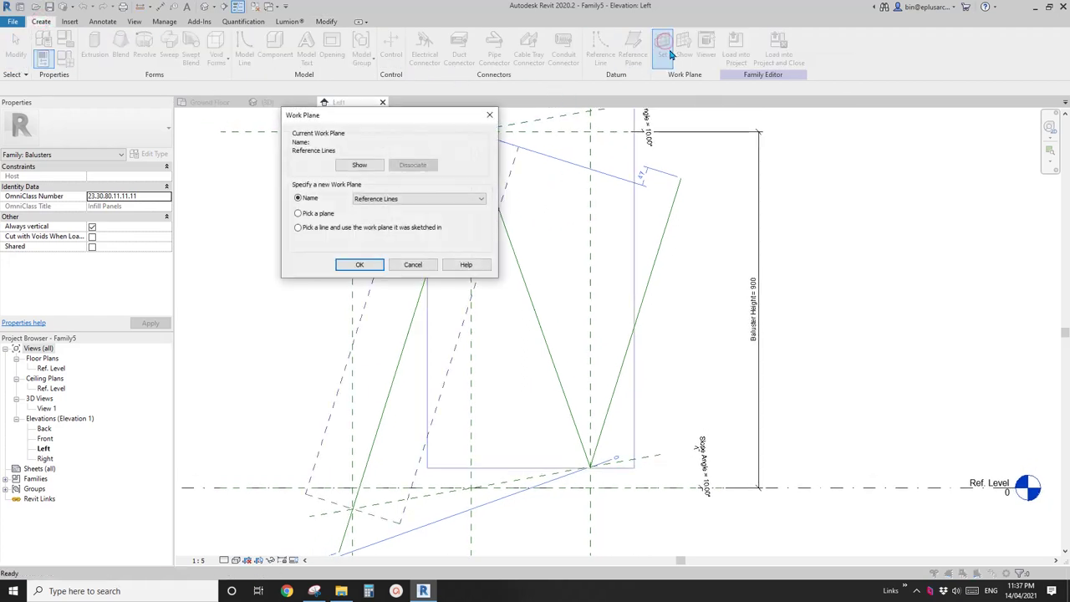
{"action": "left_click", "coordinate": [360, 264]}
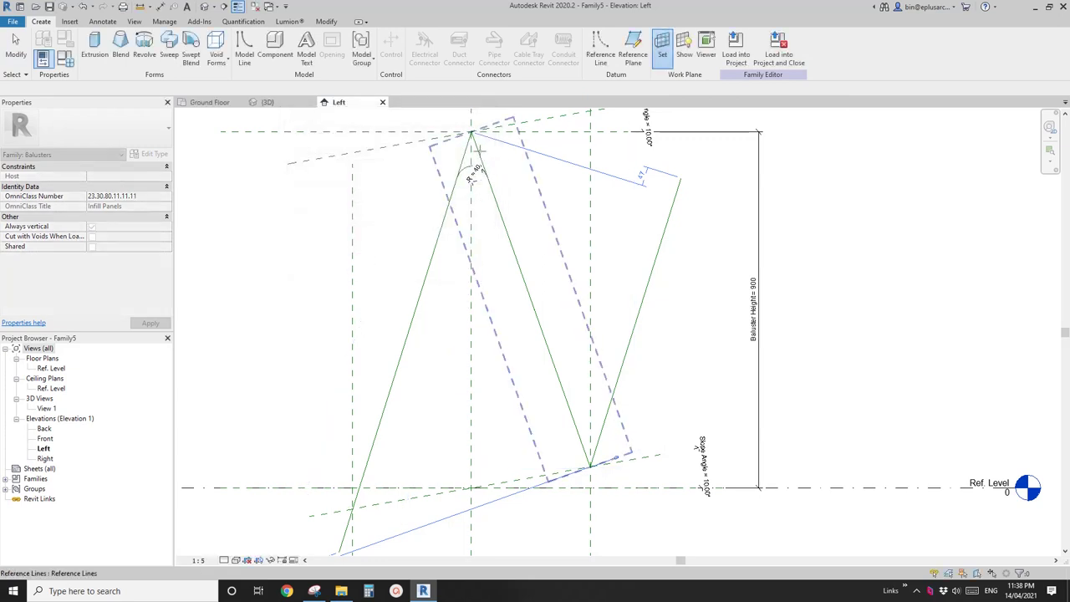
{"action": "left_click", "coordinate": [475, 148]}
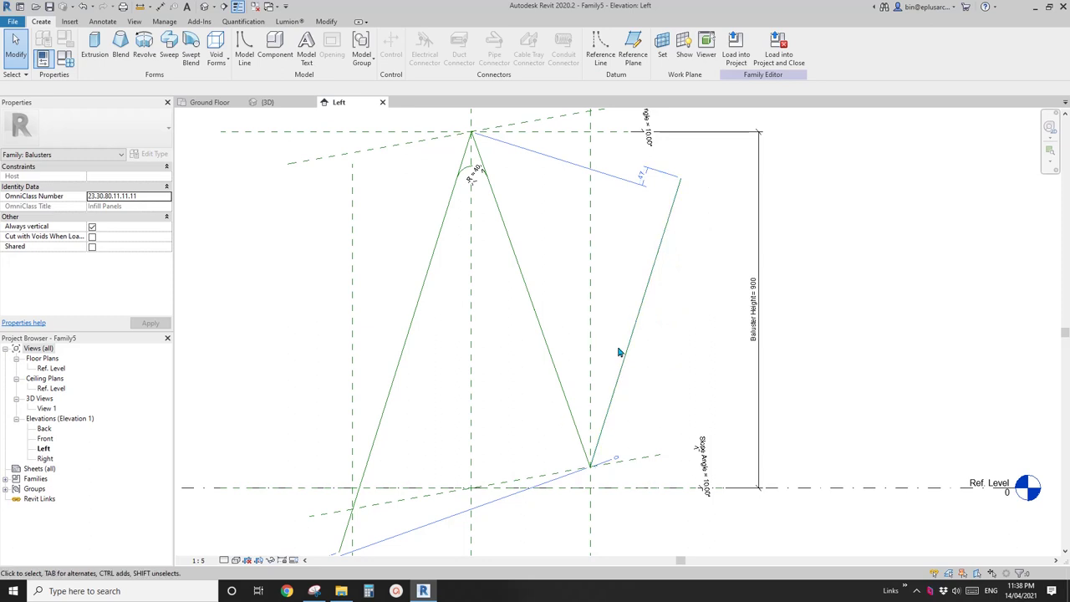
Create a locked reference line with 0.0 offset by picking the newly drawn sloped line beyond the valley.
{"action": "left_click", "coordinate": [600, 57]}
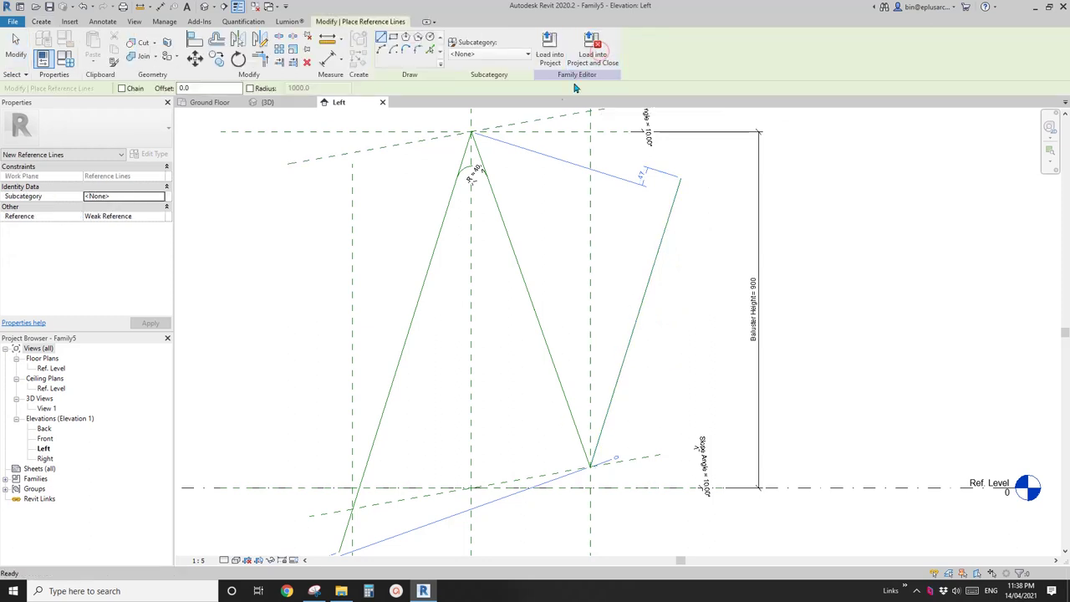
{"action": "left_click", "coordinate": [429, 52]}
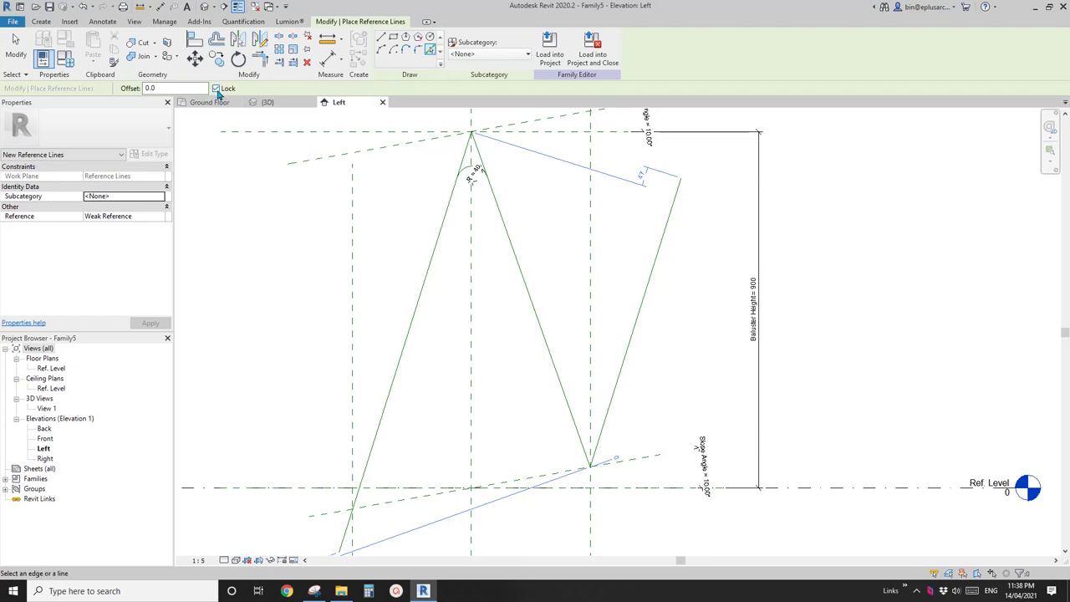
{"action": "left_click", "coordinate": [644, 301]}
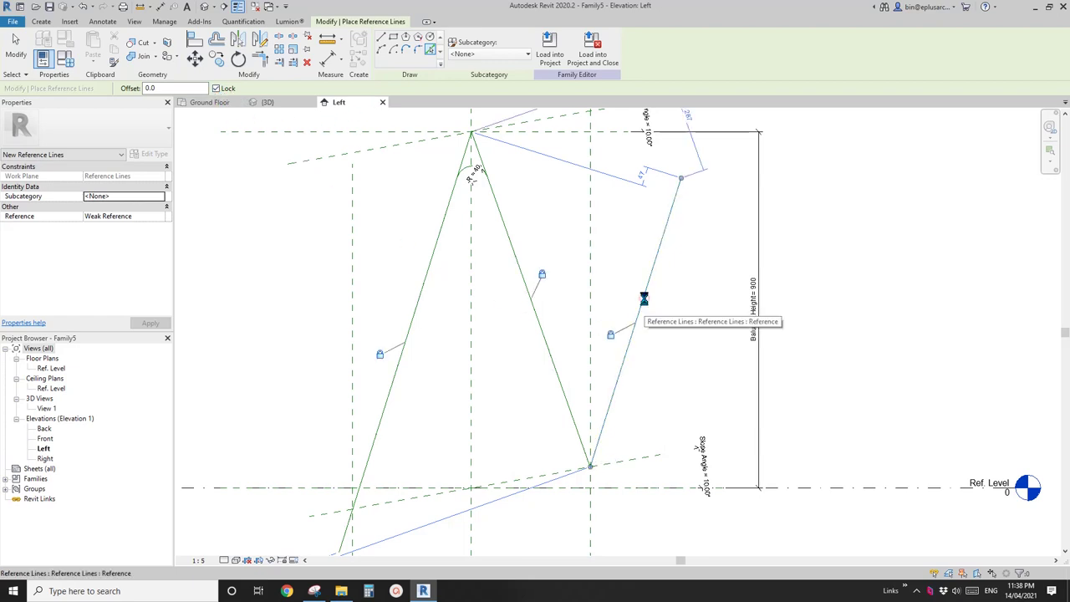
Fillet the middle sloped reference line and the line beyond the valley with an arc of about 100 mm radius.
{"action": "scroll", "coordinate": [644, 299], "scroll_direction": "down", "scroll_amount": 1}
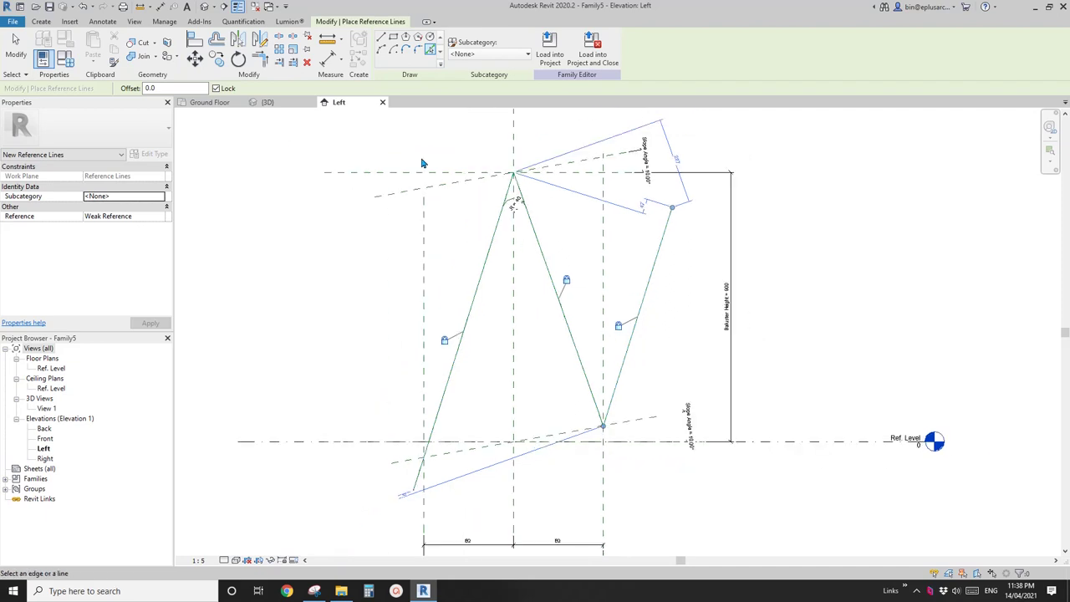
{"action": "left_click", "coordinate": [418, 51]}
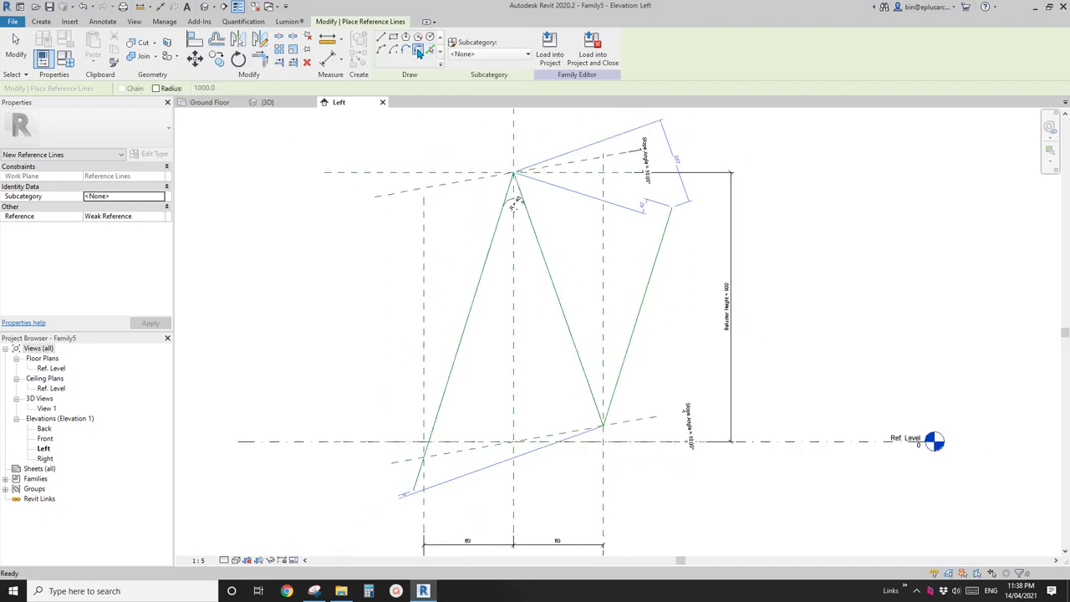
{"action": "left_click", "coordinate": [638, 322]}
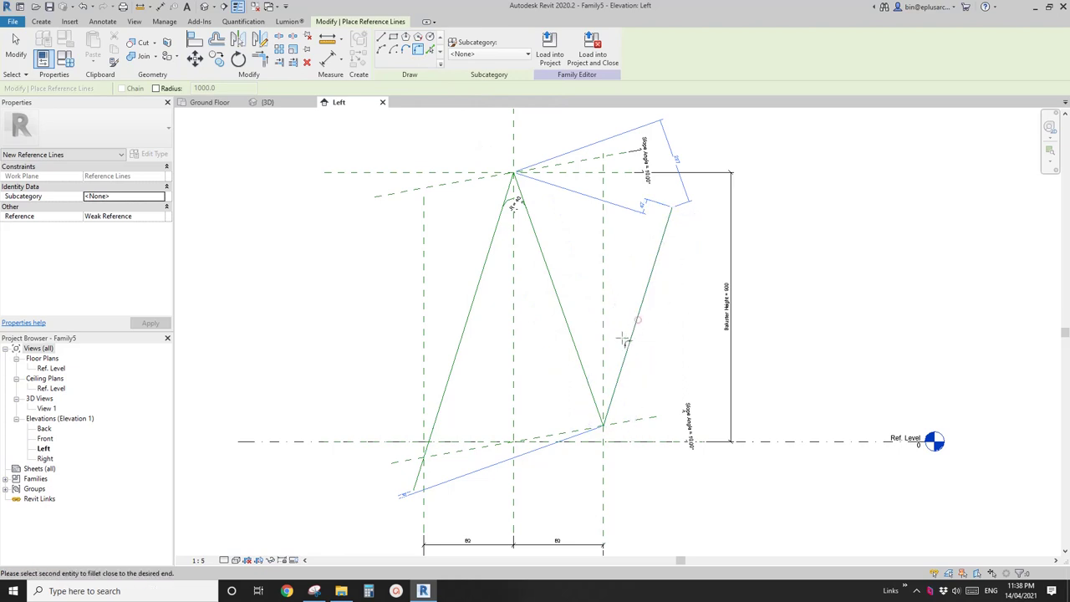
{"action": "left_click", "coordinate": [574, 334]}
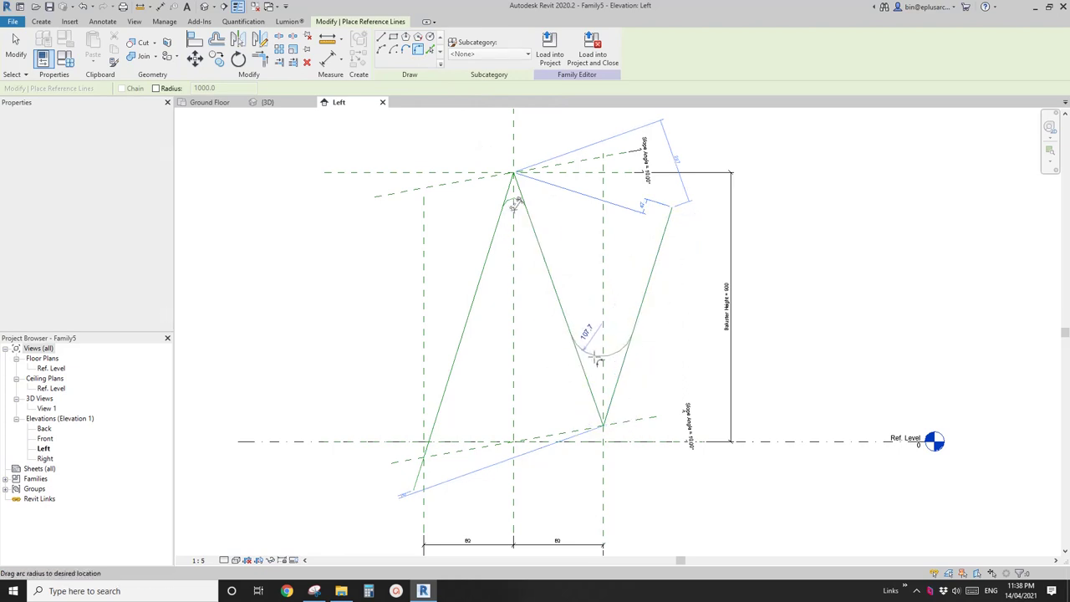
{"action": "left_click", "coordinate": [599, 364]}
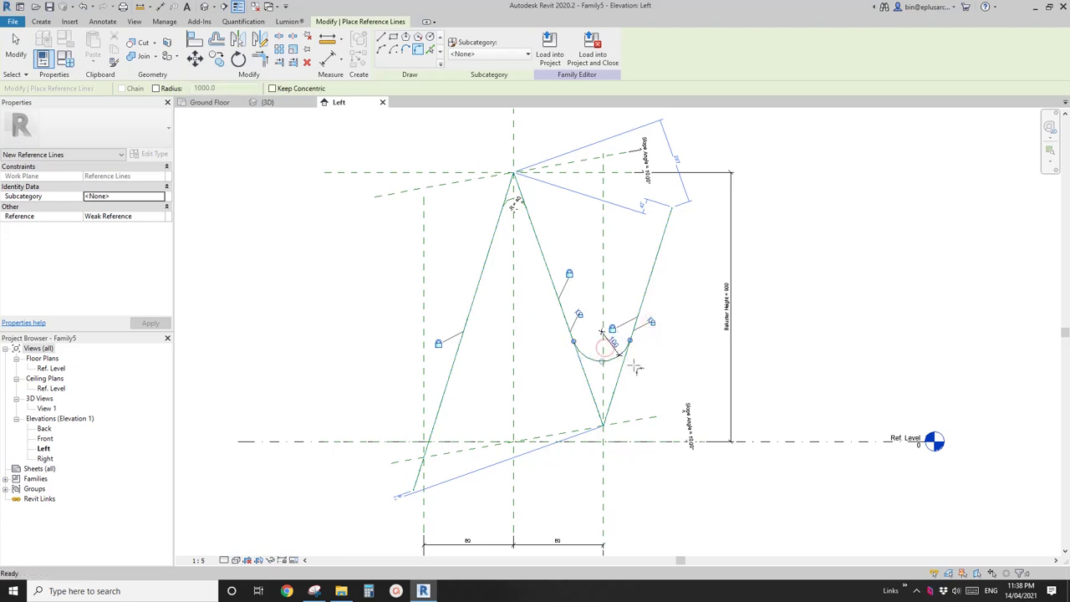
{"action": "key", "text": "Escape"}
Label the valley fillet's radius dimension with the existing R = 40 parameter.
{"action": "left_click", "coordinate": [617, 355]}
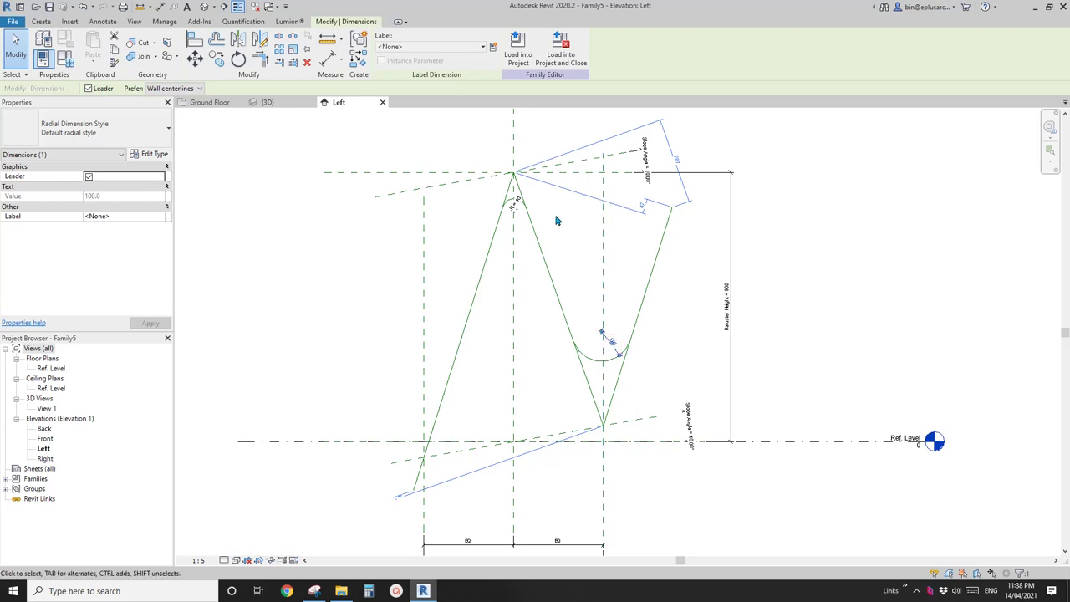
{"action": "left_click", "coordinate": [475, 46]}
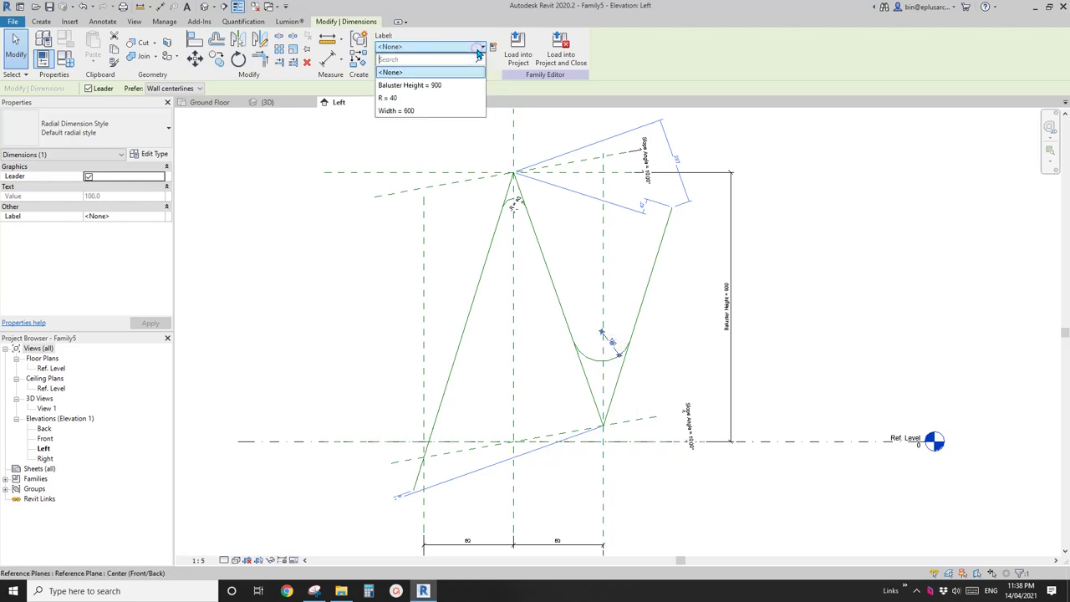
{"action": "left_click", "coordinate": [402, 100]}
{"action": "left_click", "coordinate": [650, 372]}
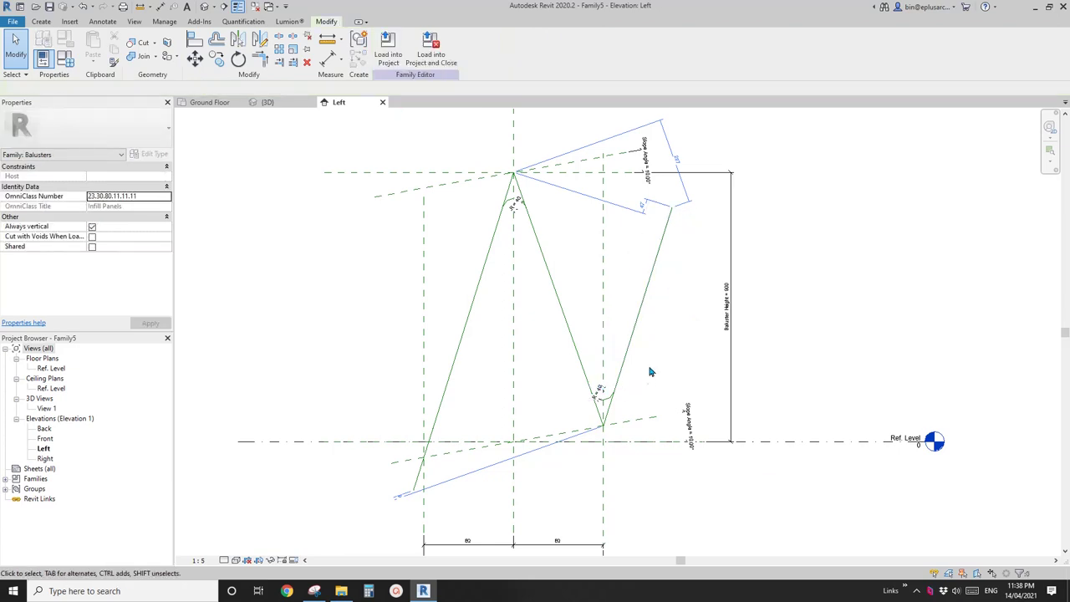
Stretch the lower end of the first sloped reference line to the intersection of the Front plane and the lower sloped reference plane.
{"action": "middle_click_drag", "start_coordinate": [651, 372], "coordinate": [659, 344]}
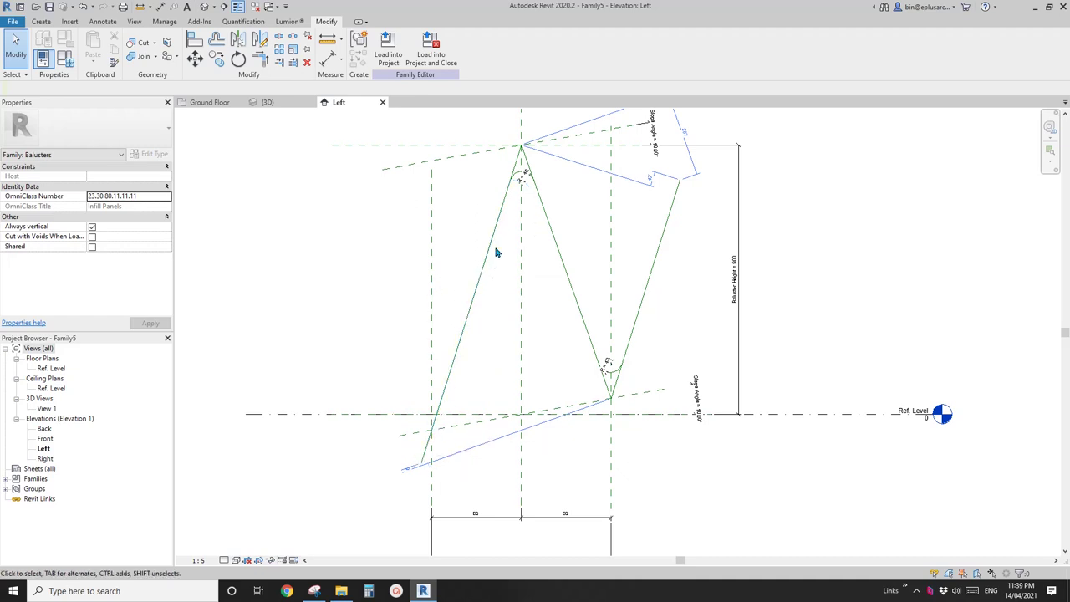
{"action": "middle_click_drag", "start_coordinate": [561, 308], "coordinate": [534, 287]}
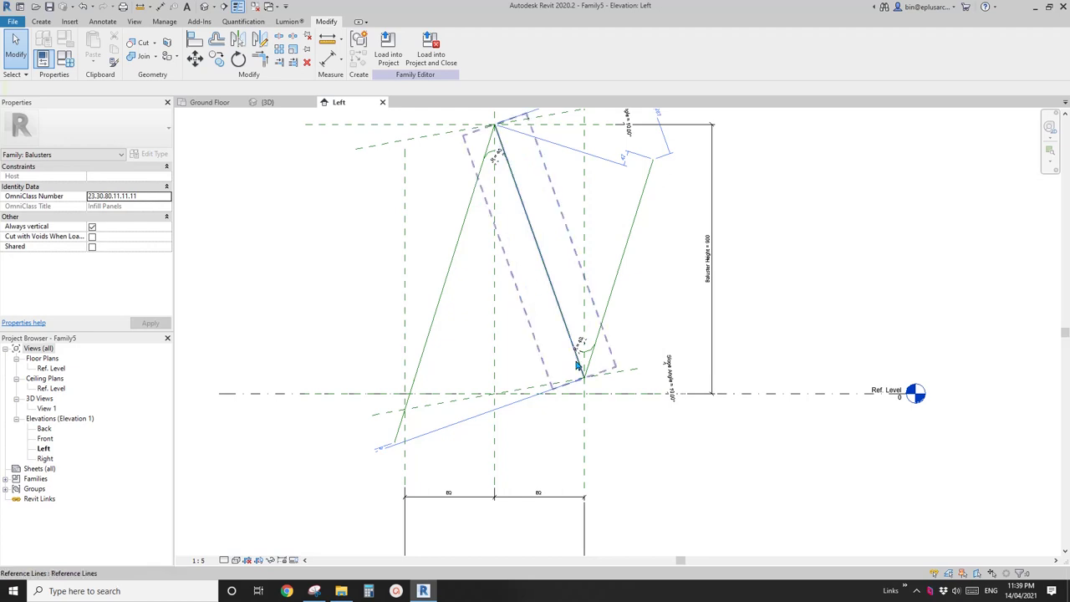
{"action": "scroll", "coordinate": [602, 241], "scroll_direction": "down", "scroll_amount": 2}
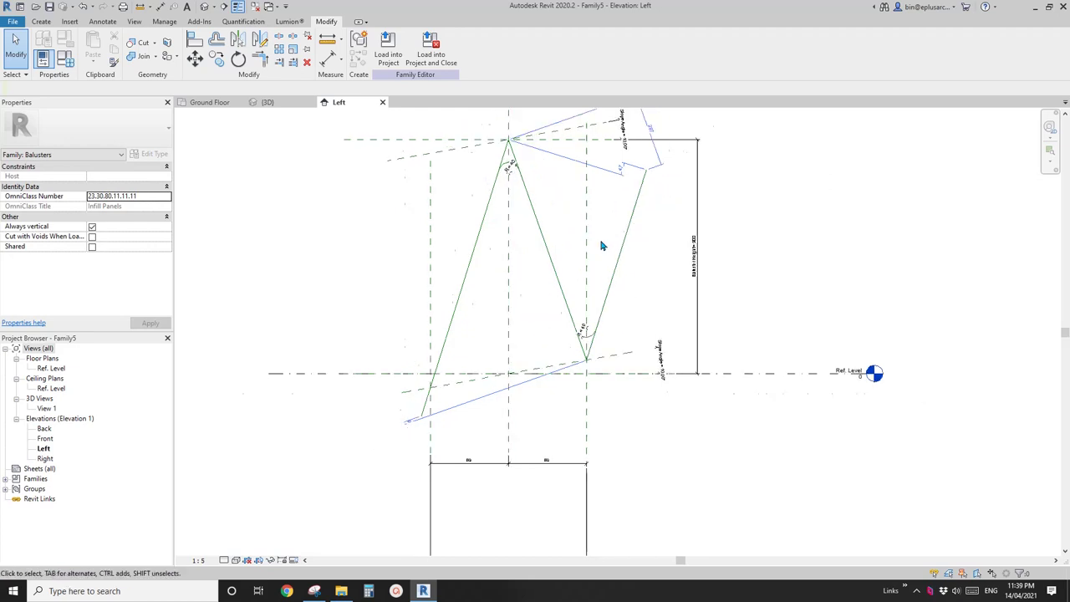
{"action": "middle_click_drag", "start_coordinate": [602, 241], "coordinate": [567, 286]}
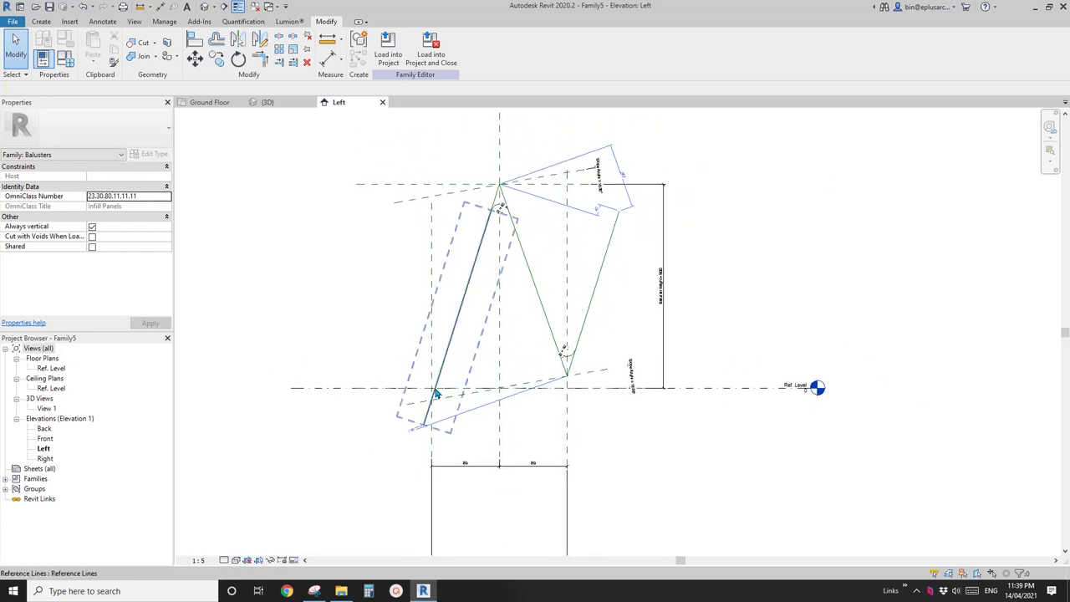
{"action": "scroll", "coordinate": [432, 395], "scroll_direction": "up", "scroll_amount": 1}
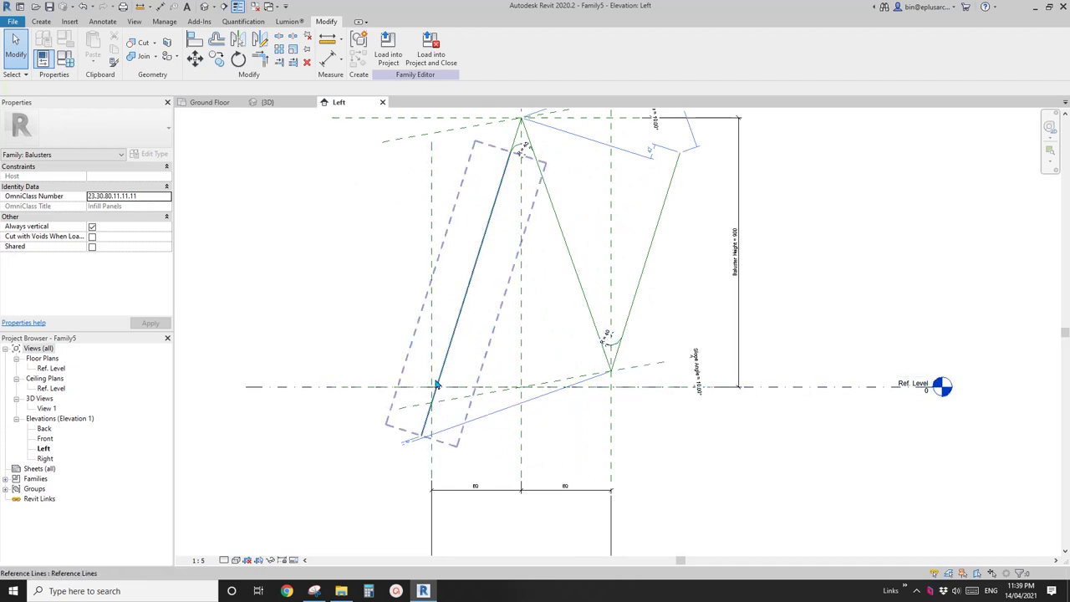
{"action": "scroll", "coordinate": [422, 359], "scroll_direction": "down", "scroll_amount": 1}
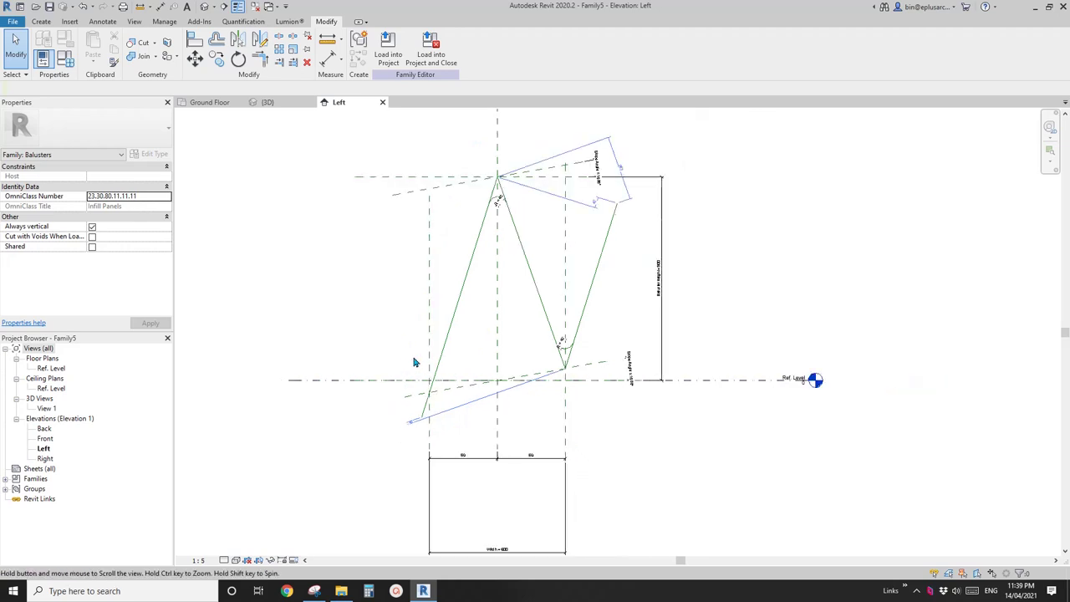
{"action": "scroll", "coordinate": [415, 362], "scroll_direction": "up", "scroll_amount": 1}
{"action": "middle_click_drag", "start_coordinate": [424, 388], "coordinate": [451, 379]}
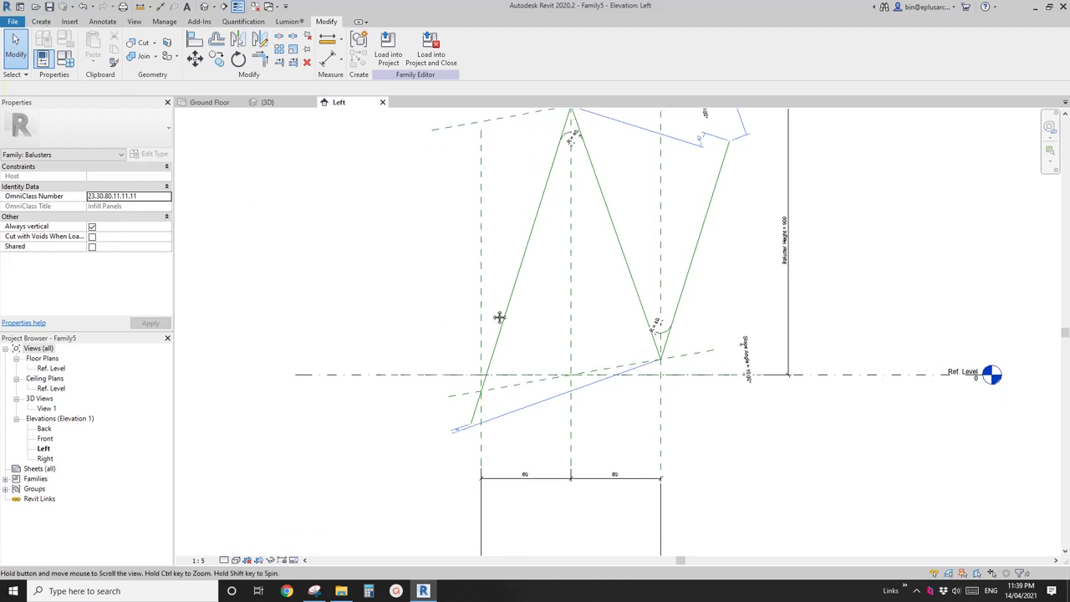
{"action": "scroll", "coordinate": [472, 431], "scroll_direction": "up", "scroll_amount": 5}
{"action": "left_click", "coordinate": [464, 439]}
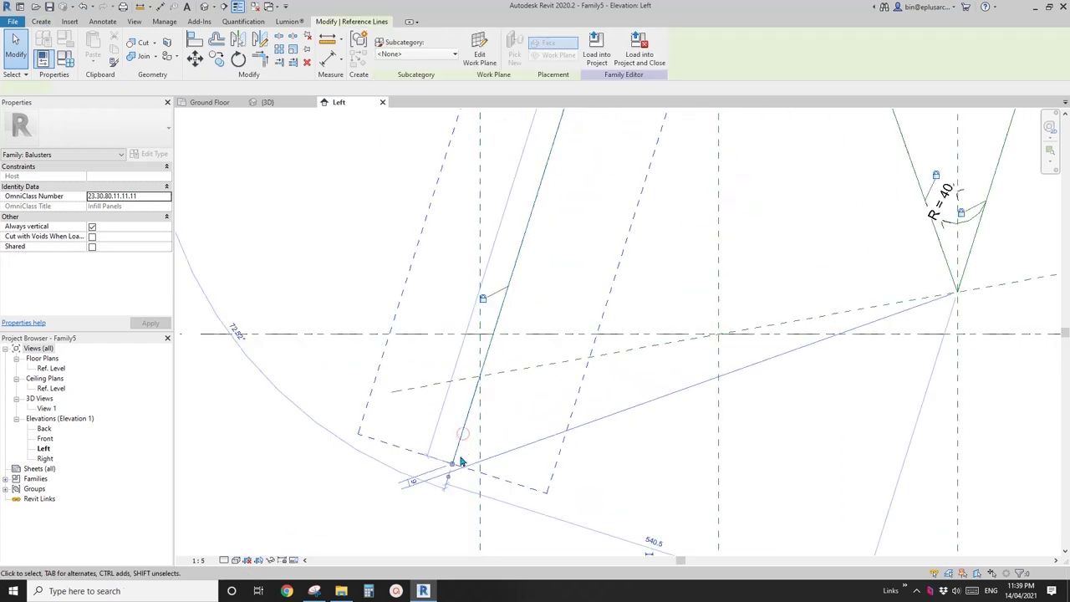
{"action": "left_click_drag", "start_coordinate": [454, 465], "coordinate": [480, 377]}
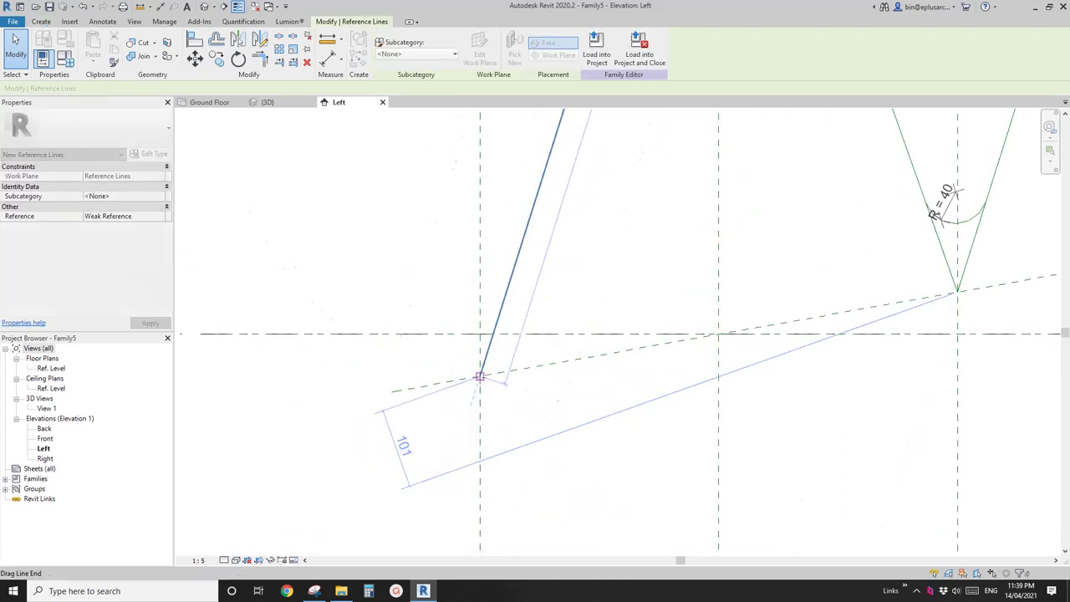
Align the first sloped line's lower endpoint with the lower sloped reference plane and lock the alignment.
{"action": "scroll", "coordinate": [482, 383], "scroll_direction": "down", "scroll_amount": 1}
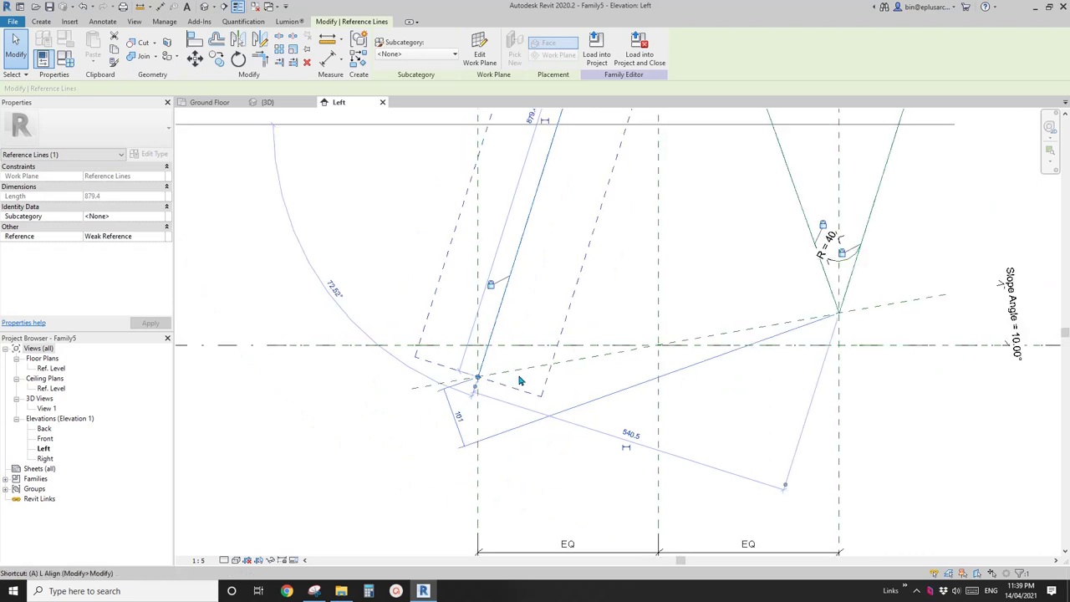
{"action": "key", "text": "l"}
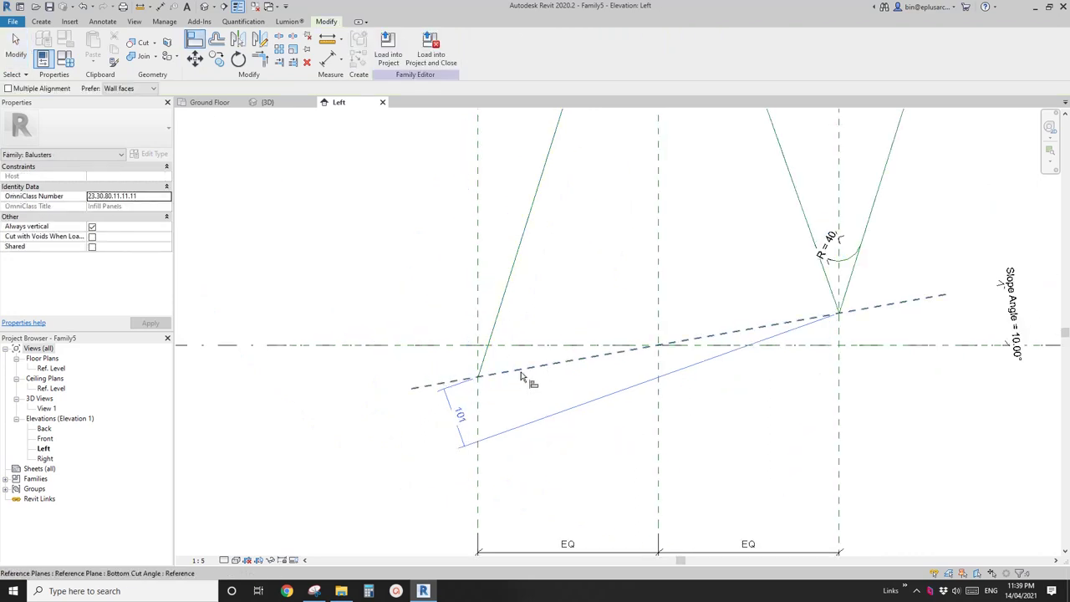
{"action": "left_click", "coordinate": [642, 367]}
{"action": "scroll", "coordinate": [587, 362], "scroll_direction": "down", "scroll_amount": 1}
{"action": "middle_click_drag", "start_coordinate": [586, 363], "coordinate": [521, 422]}
{"action": "key", "text": "Escape"}
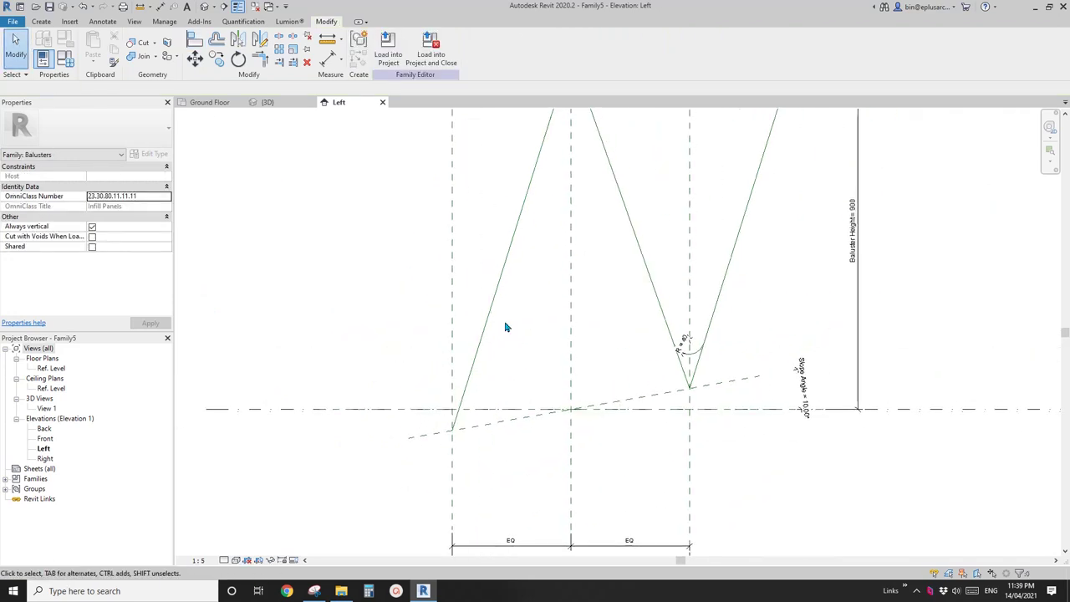
{"action": "scroll", "coordinate": [507, 351], "scroll_direction": "down", "scroll_amount": 1}
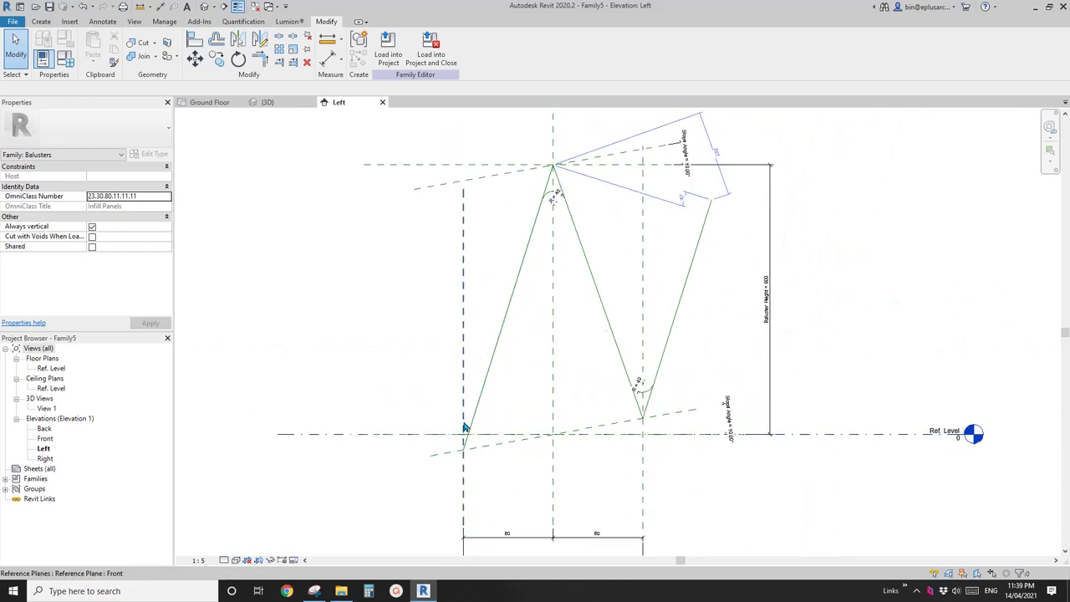
{"action": "middle_click_drag", "start_coordinate": [469, 424], "coordinate": [465, 426]}
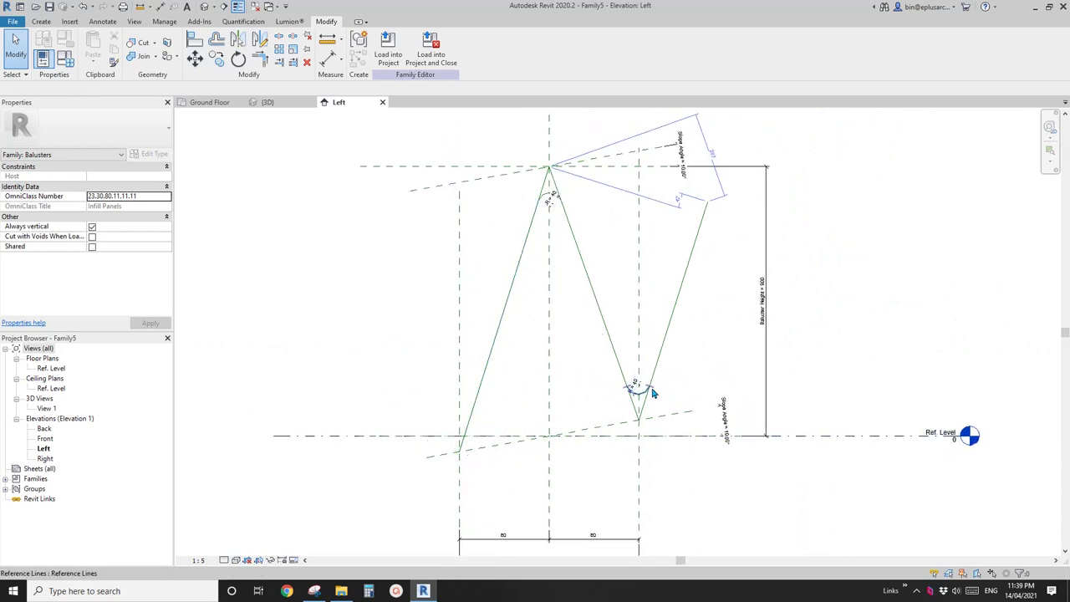
{"action": "left_click", "coordinate": [500, 339]}
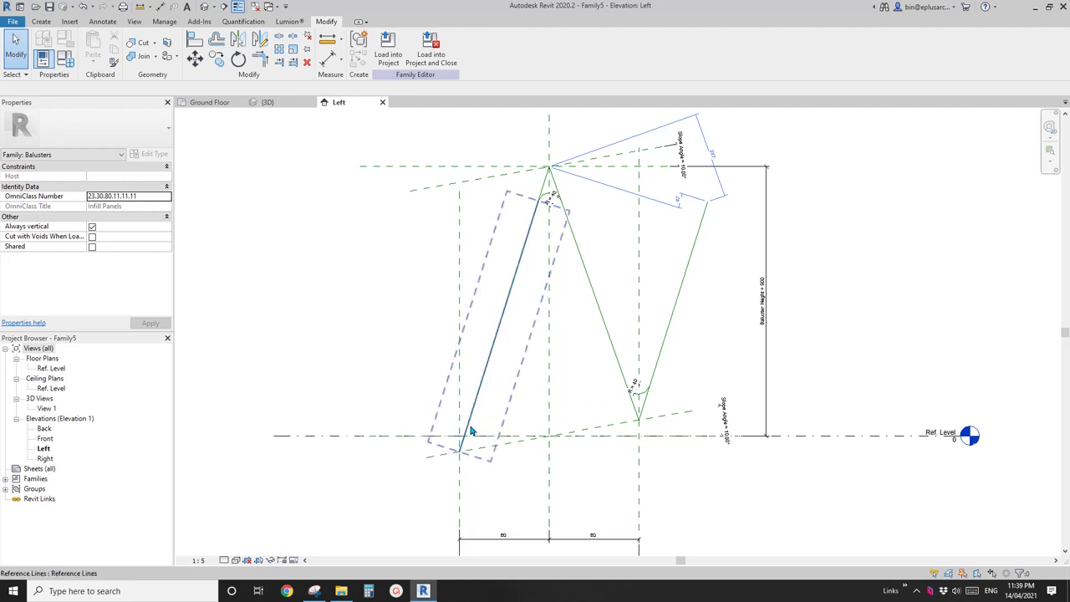
{"action": "middle_click_drag", "start_coordinate": [414, 324], "coordinate": [427, 320]}
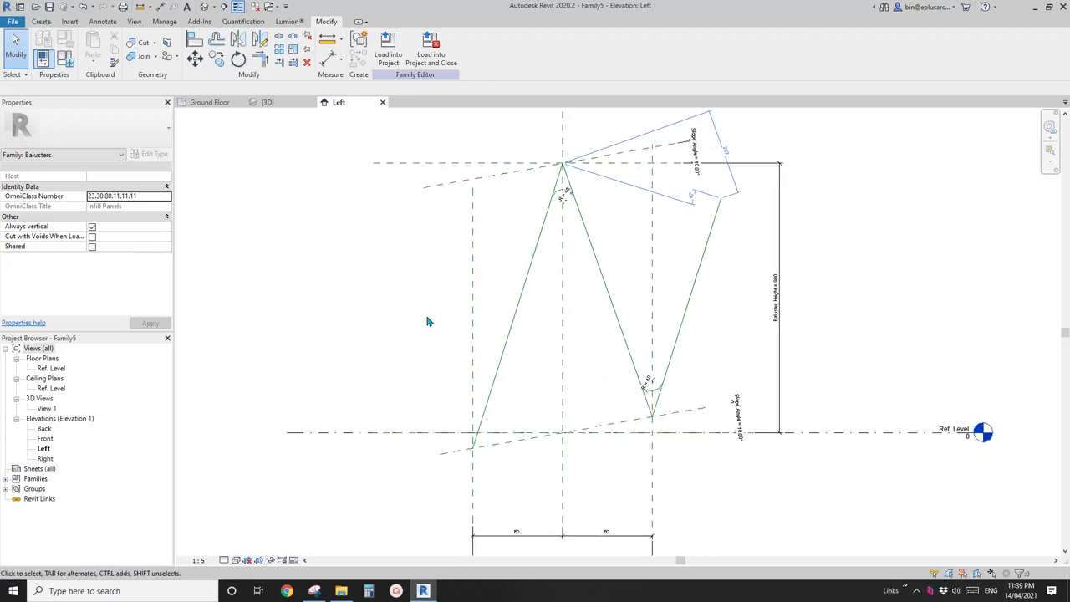
{"action": "left_click", "coordinate": [41, 22]}
{"action": "left_click", "coordinate": [42, 23]}
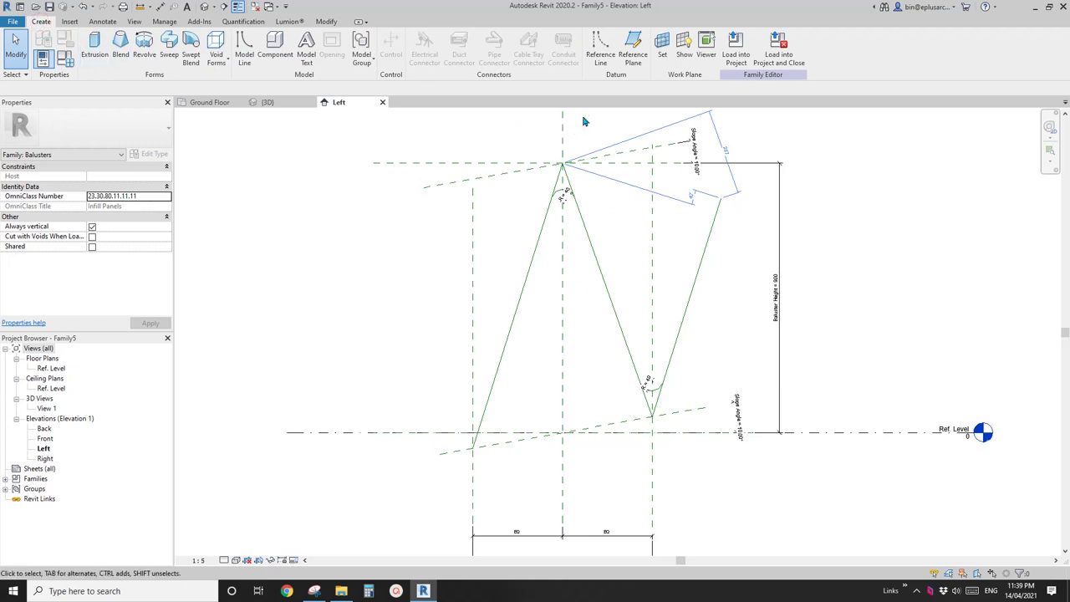
{"action": "left_click", "coordinate": [601, 52]}
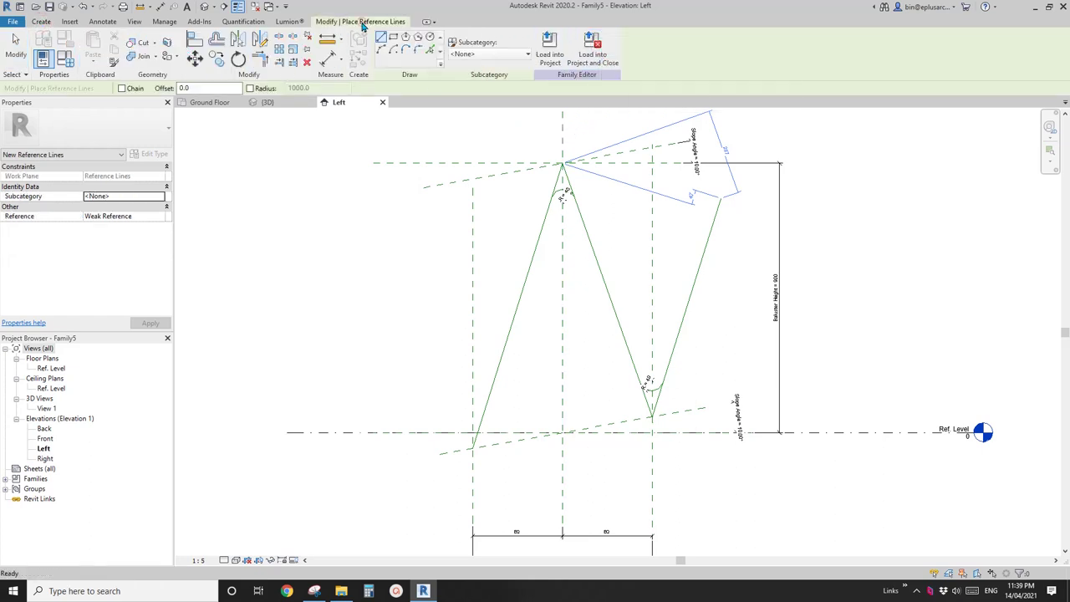
{"action": "key", "text": "Escape"}
Set the work plane again to the plane of the middle sloped reference line, picking it near the peak.
{"action": "left_click", "coordinate": [41, 21]}
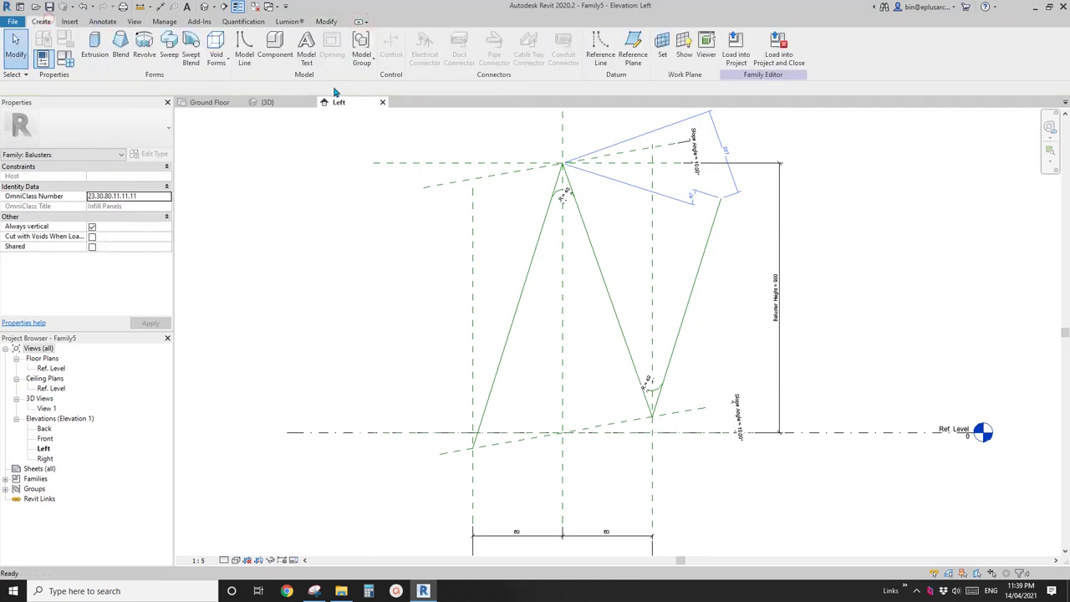
{"action": "left_click", "coordinate": [665, 51]}
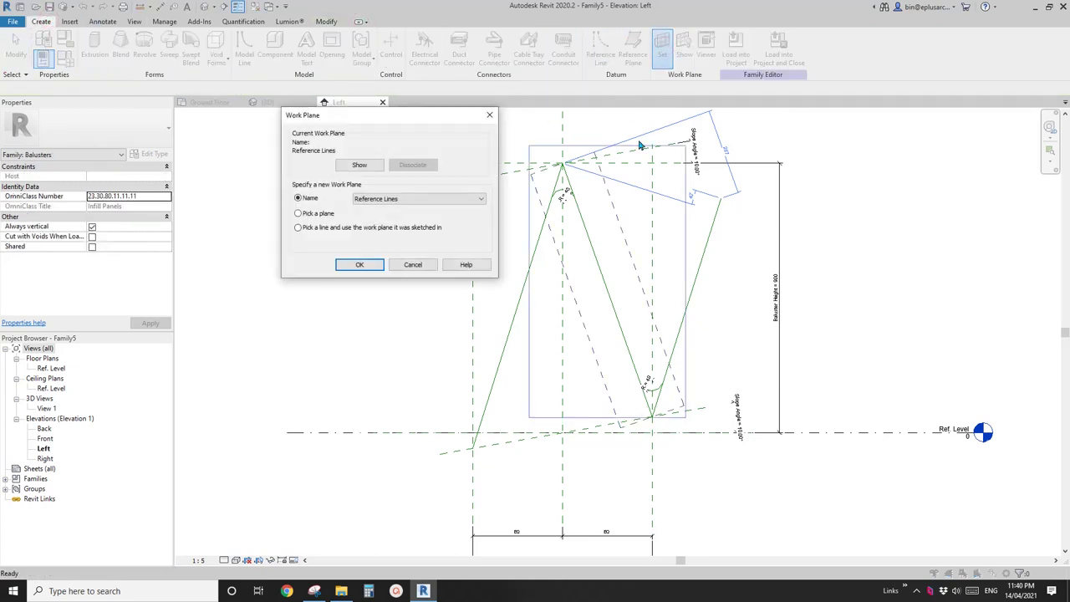
{"action": "left_click", "coordinate": [359, 265]}
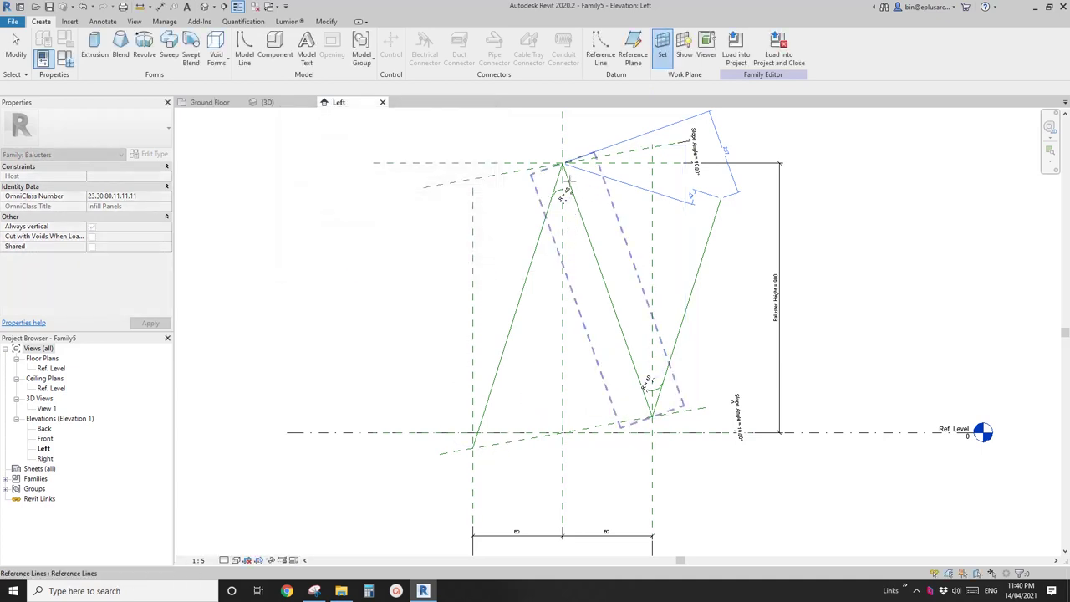
{"action": "left_click", "coordinate": [570, 189]}
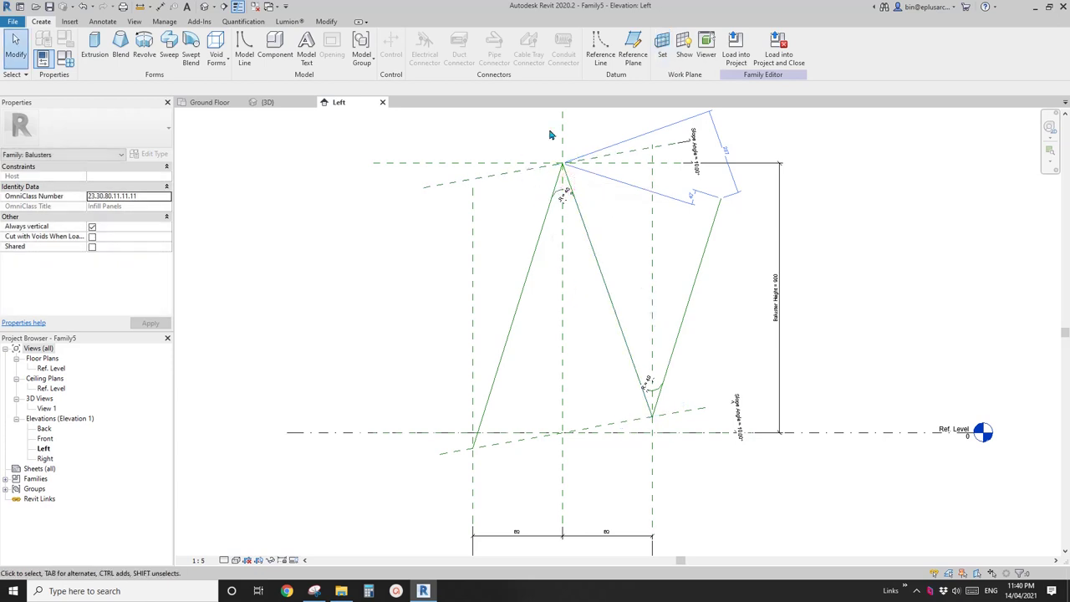
Draw a reference line about 860 mm long from the first sloped line's lower end, rising outward parallel to the middle sloped line.
{"action": "left_click", "coordinate": [602, 55]}
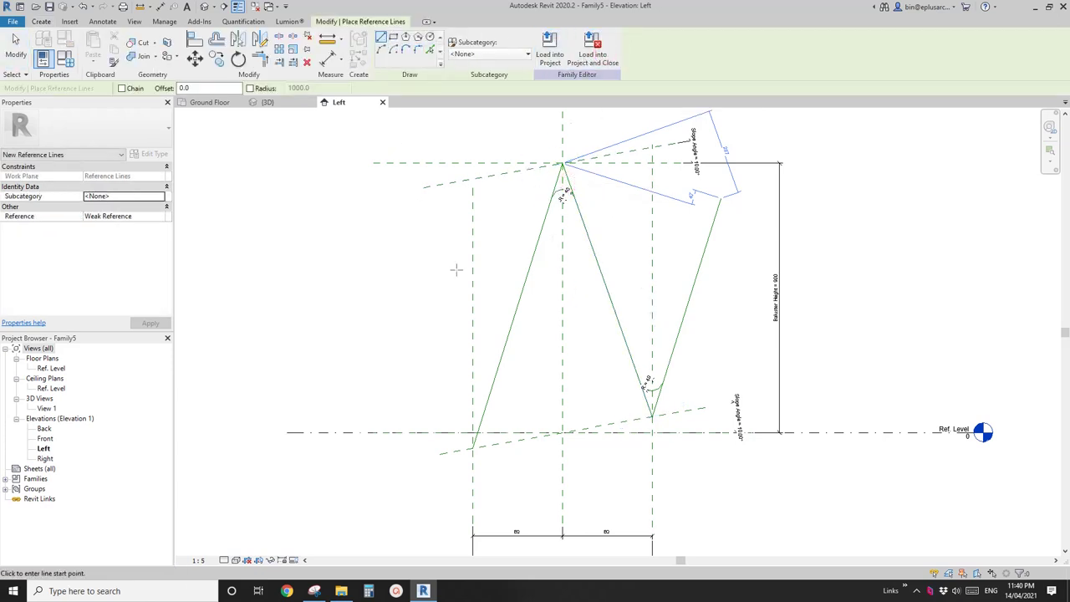
{"action": "left_click", "coordinate": [473, 446]}
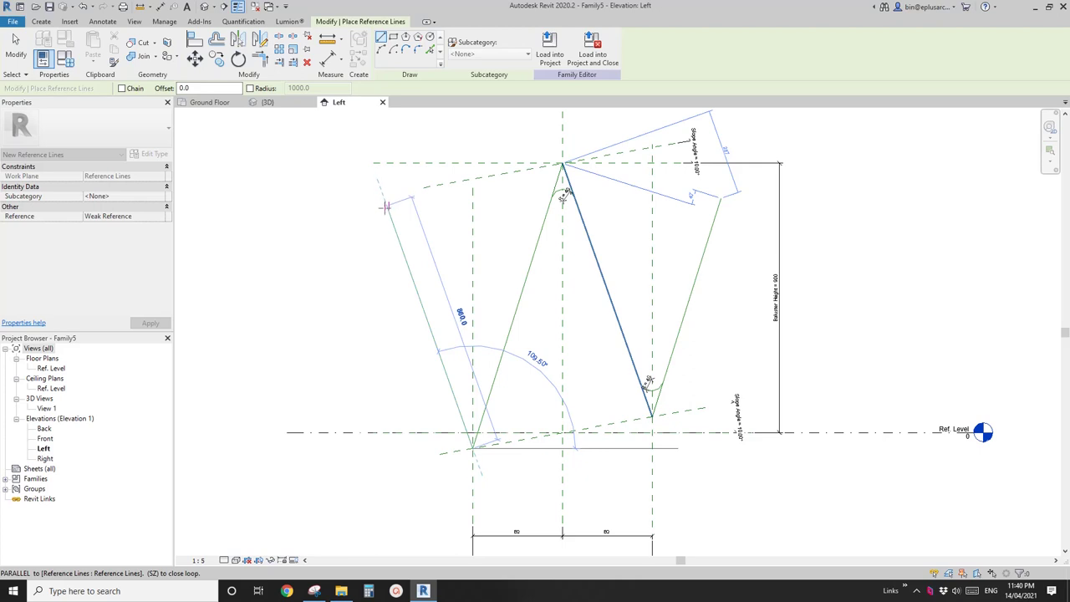
{"action": "left_click", "coordinate": [385, 206]}
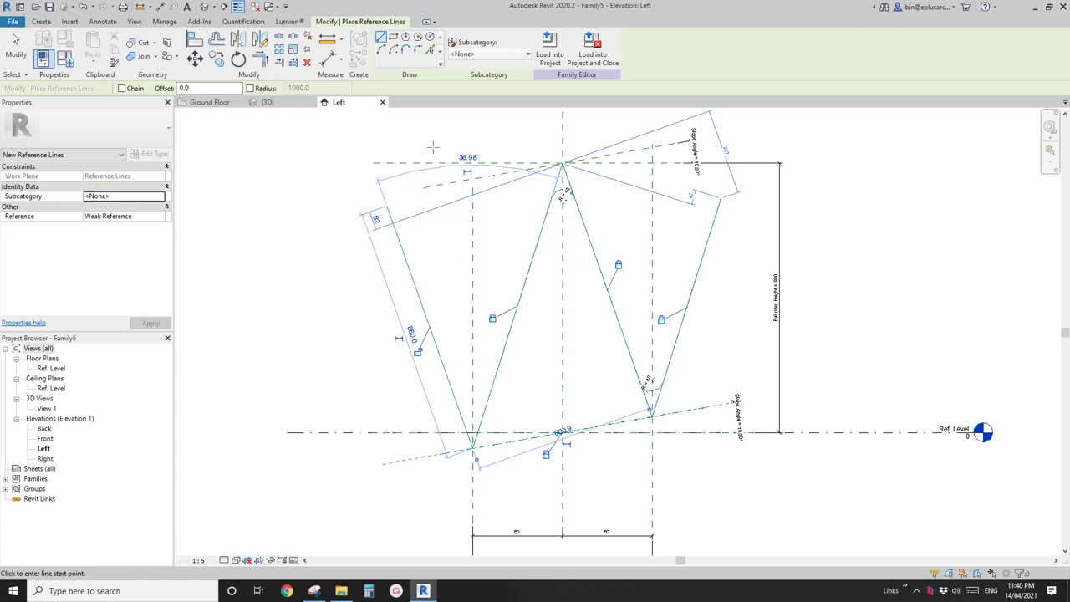
{"action": "key", "text": "Escape"}
{"action": "key", "text": "Escape"}
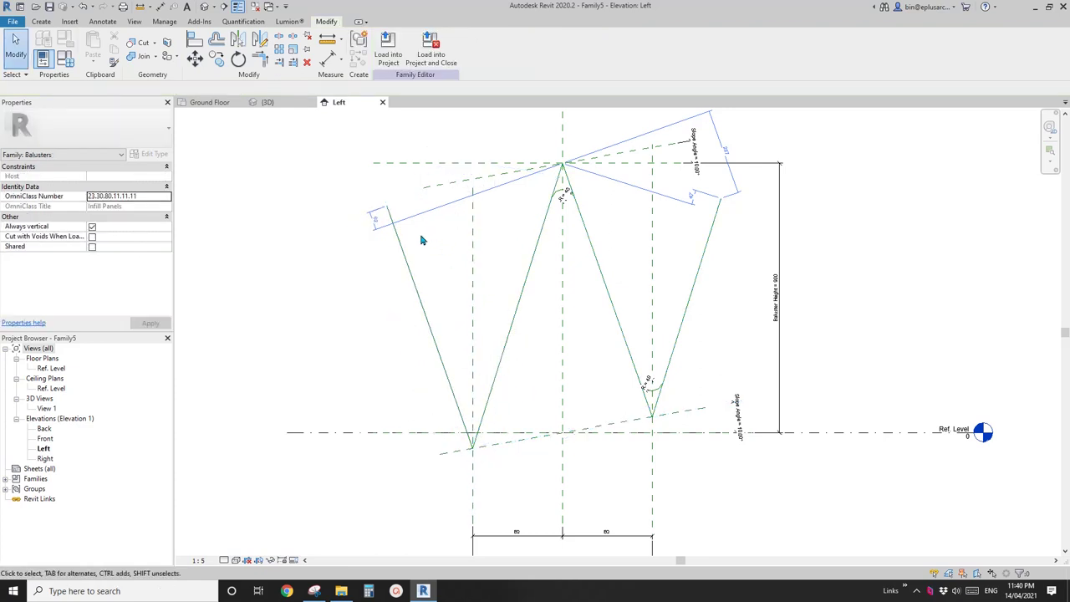
{"action": "middle_click_drag", "start_coordinate": [473, 451], "coordinate": [469, 459]}
{"action": "scroll", "coordinate": [411, 253], "scroll_direction": "down", "scroll_amount": 1}
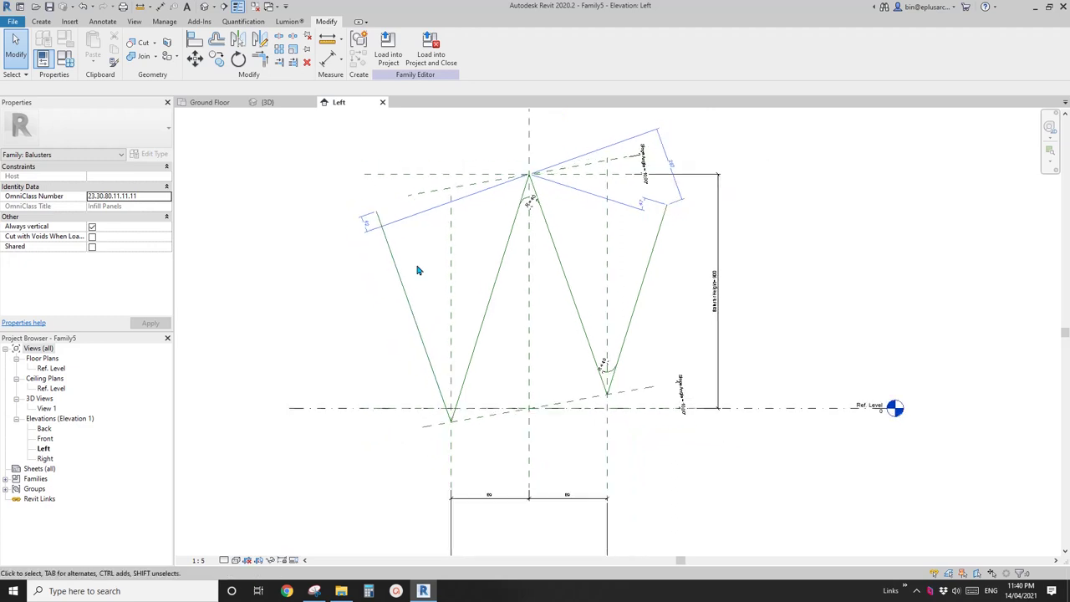
Set the work plane to the plane of the middle sloped reference line, picking it near the peak.
{"action": "left_click", "coordinate": [41, 22]}
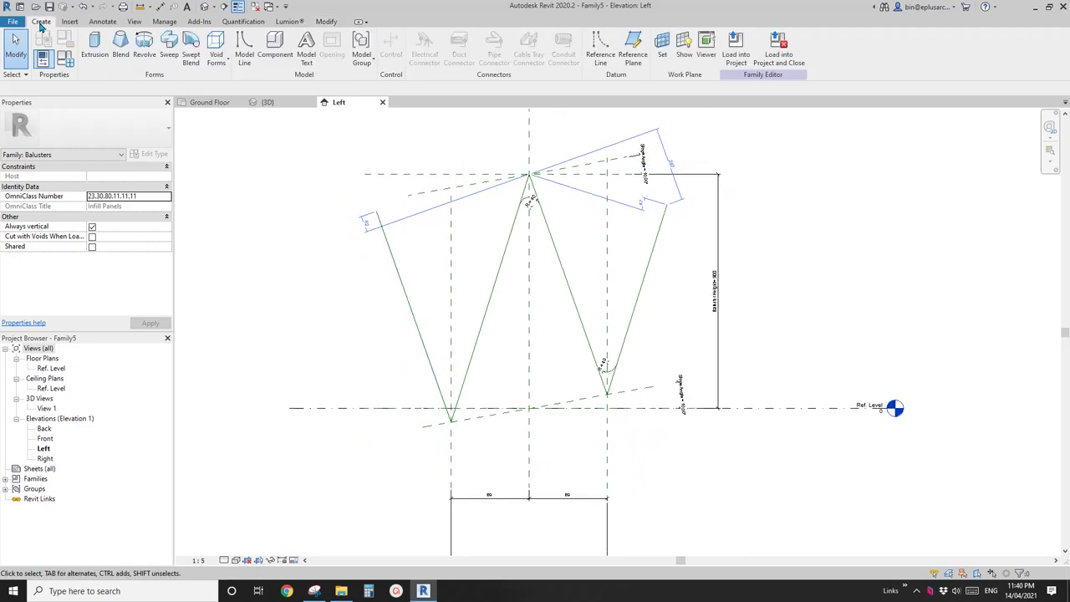
{"action": "left_click", "coordinate": [662, 47]}
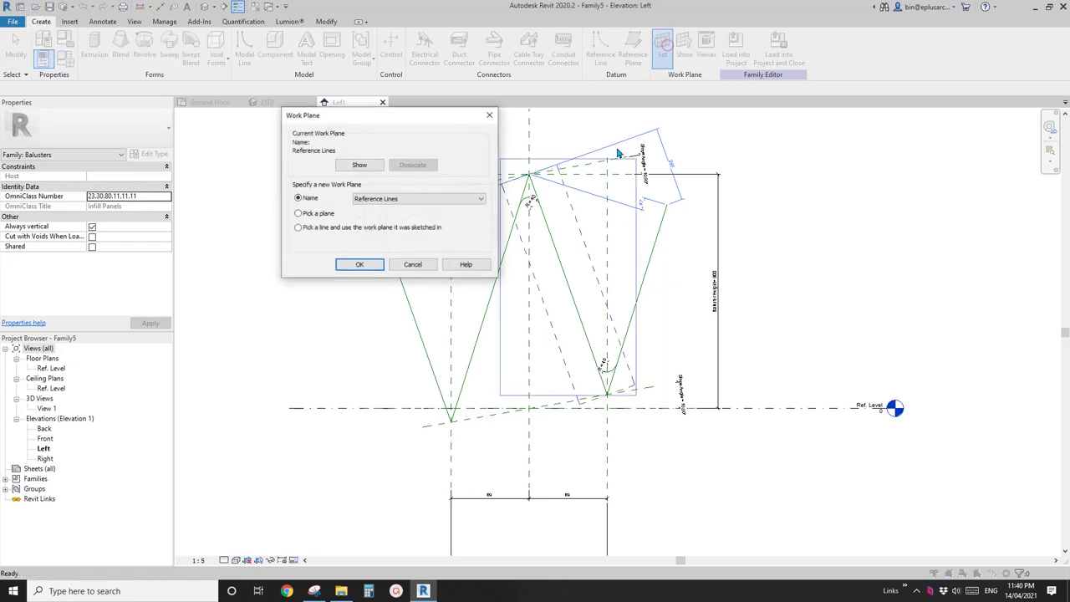
{"action": "left_click", "coordinate": [360, 265]}
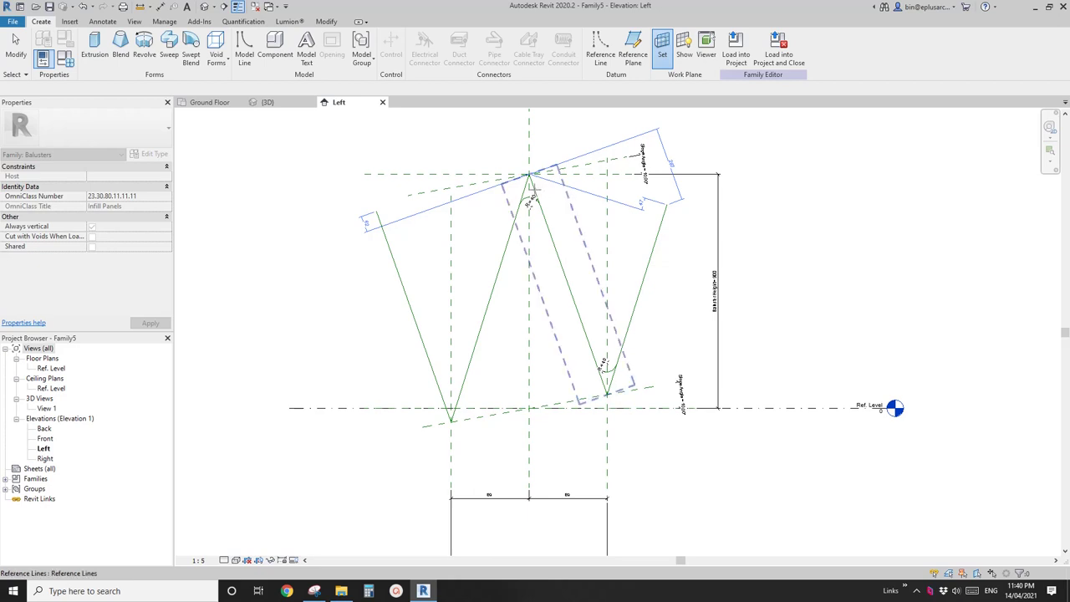
{"action": "left_click", "coordinate": [532, 191]}
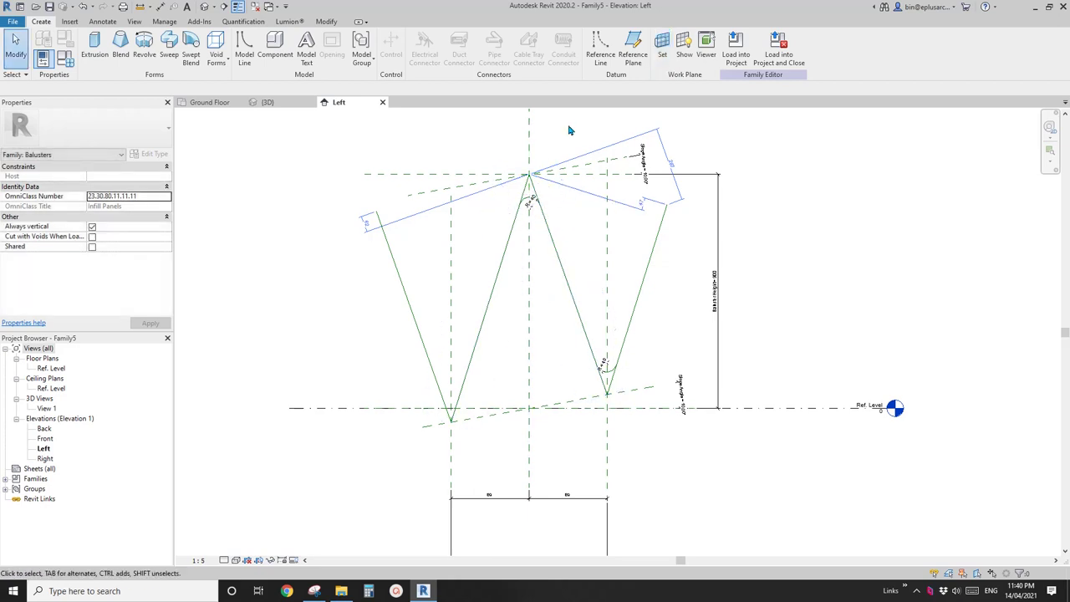
{"action": "left_click", "coordinate": [599, 53]}
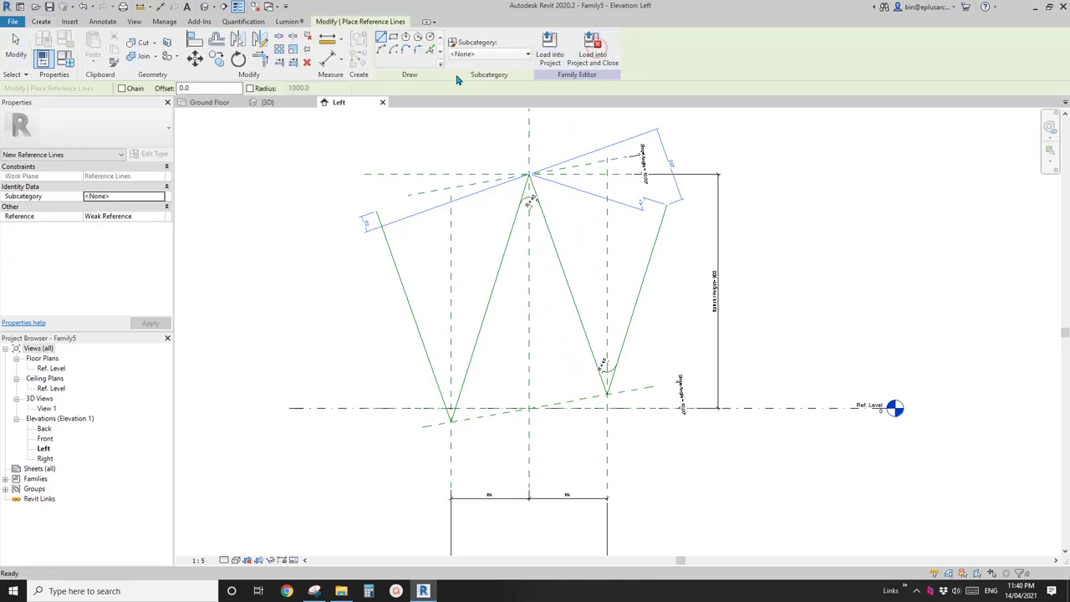
{"action": "left_click", "coordinate": [430, 52]}
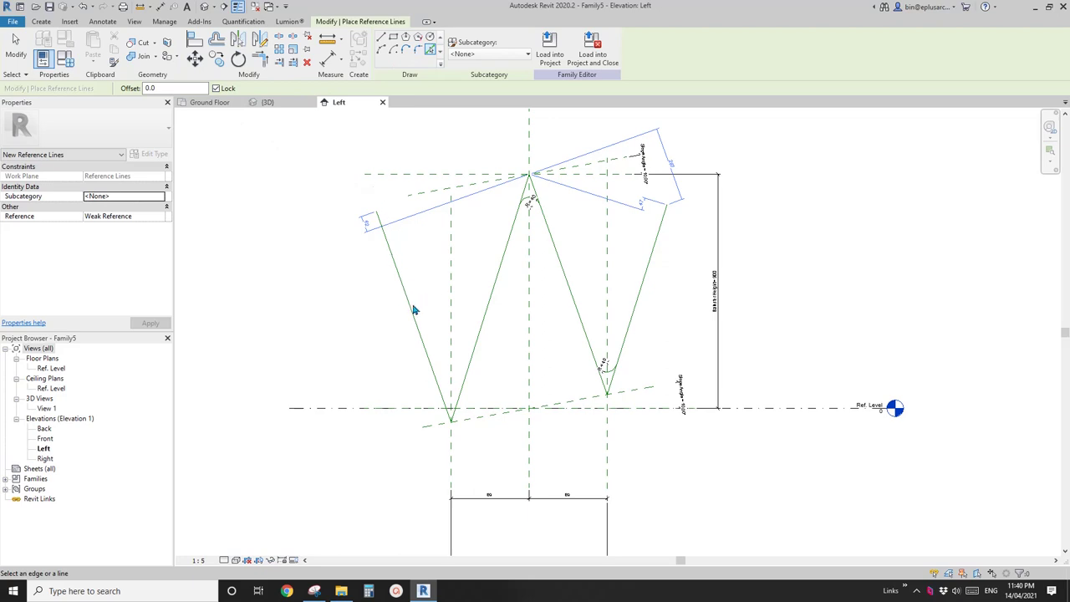
{"action": "middle_click_drag", "start_coordinate": [442, 298], "coordinate": [448, 281]}
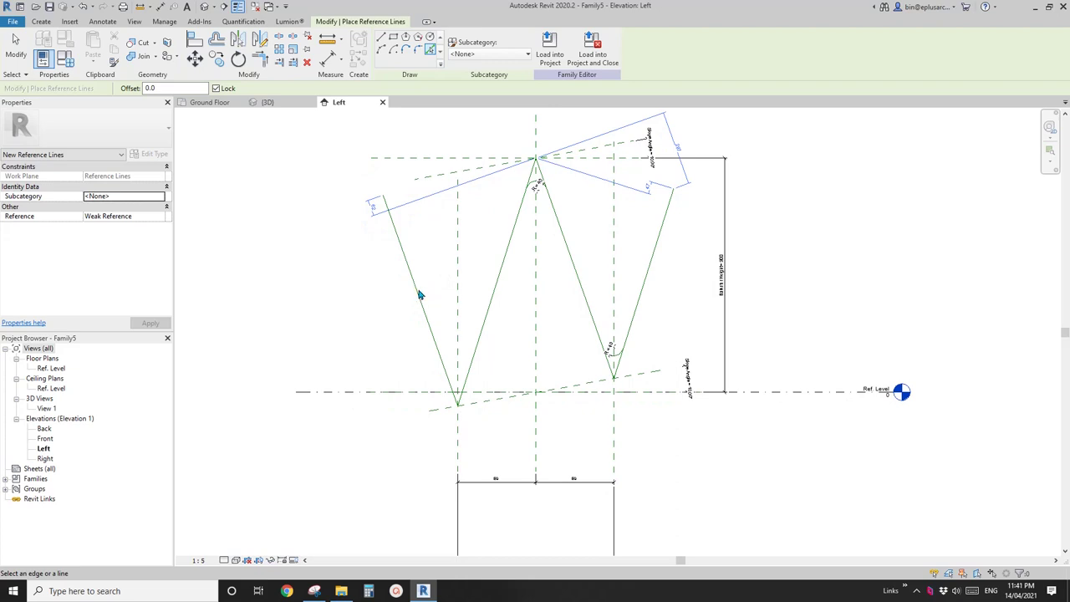
{"action": "scroll", "coordinate": [433, 276], "scroll_direction": "down", "scroll_amount": 2}
{"action": "scroll", "coordinate": [456, 298], "scroll_direction": "up", "scroll_amount": 1}
{"action": "key", "text": "Escape"}
{"action": "key", "text": "Escape"}
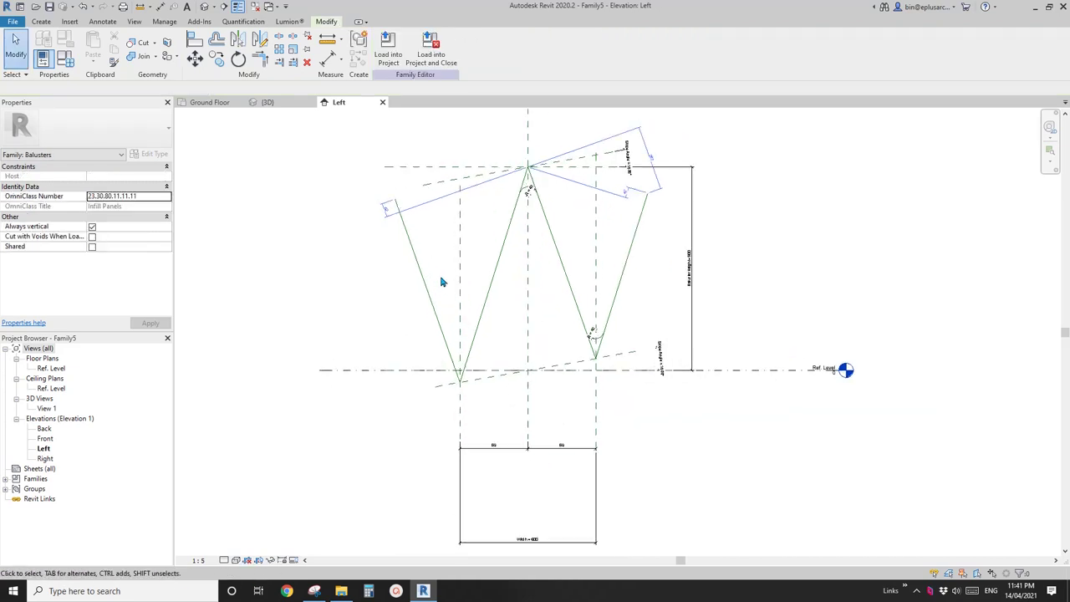
Re-pick the middle sloped line's plane as work plane and try to create a locked reference line from the existing outer sloped line.
{"action": "middle_click_drag", "start_coordinate": [407, 261], "coordinate": [409, 263]}
{"action": "left_click", "coordinate": [41, 21]}
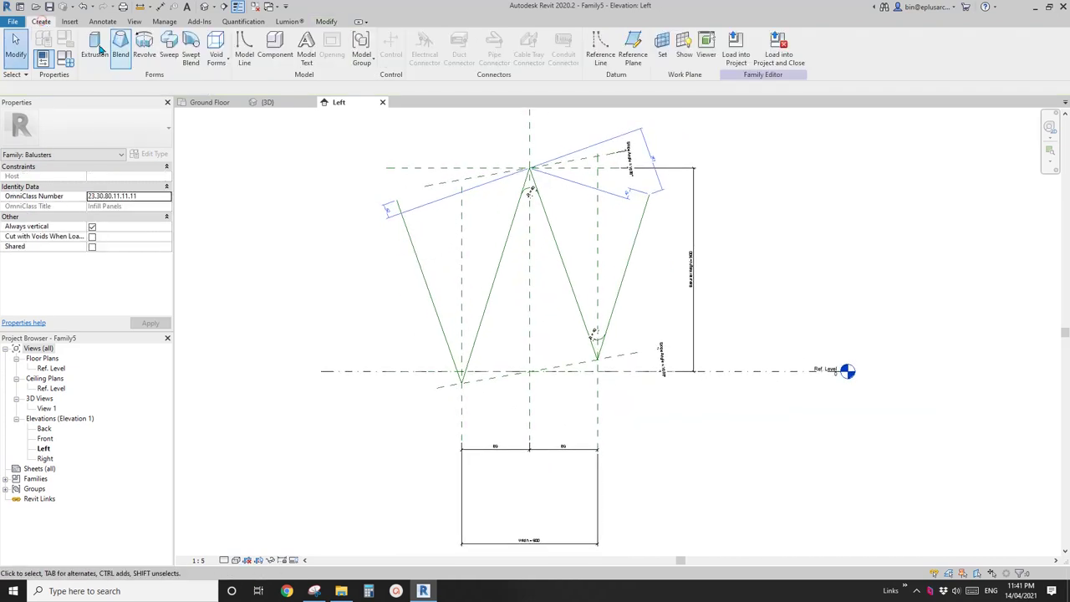
{"action": "left_click", "coordinate": [661, 45]}
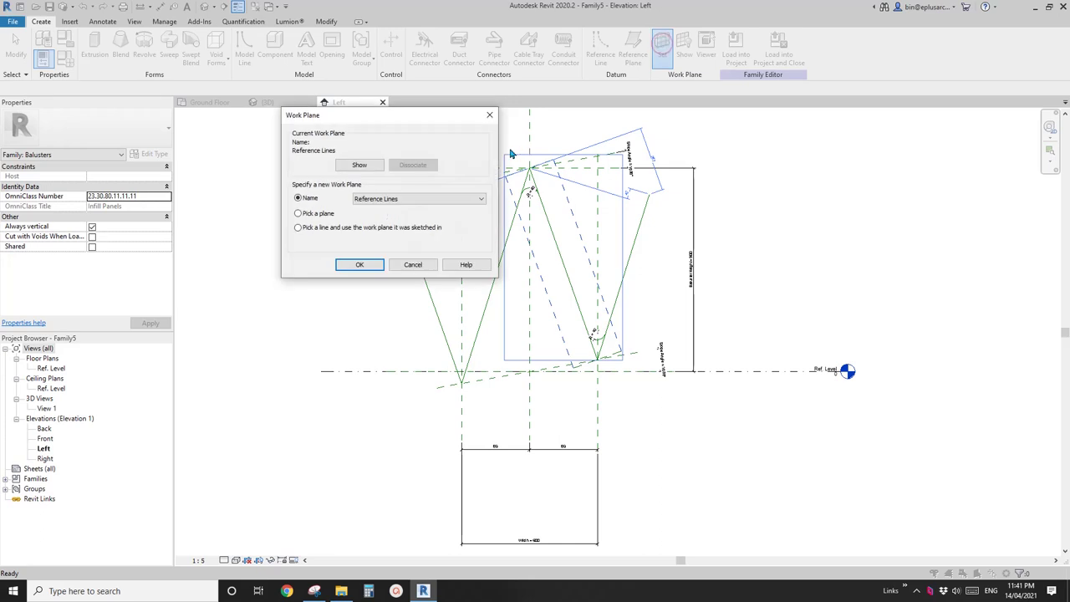
{"action": "left_click", "coordinate": [360, 265]}
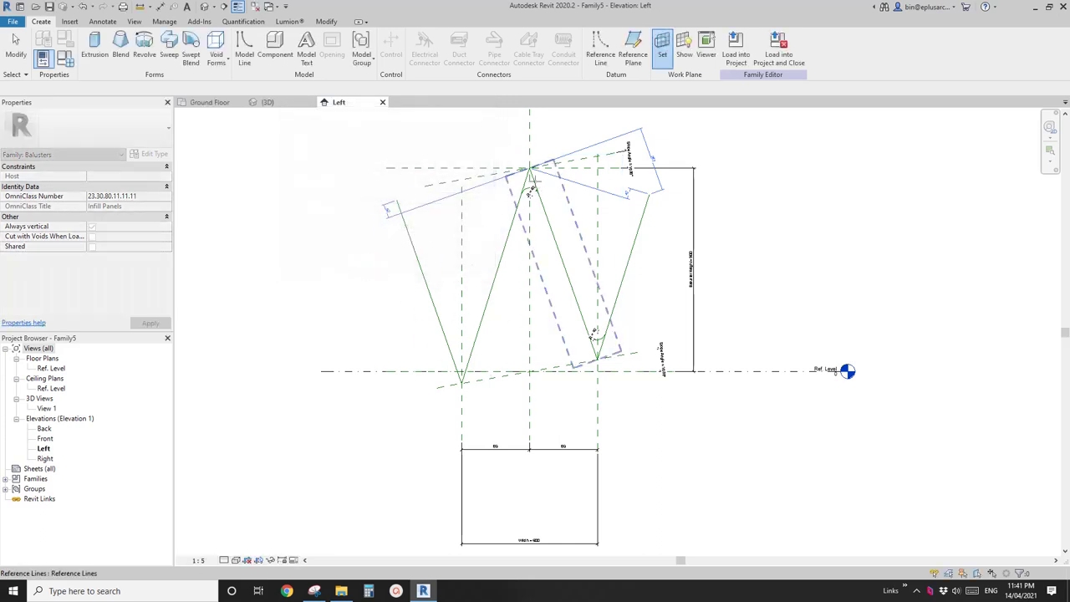
{"action": "left_click", "coordinate": [529, 191]}
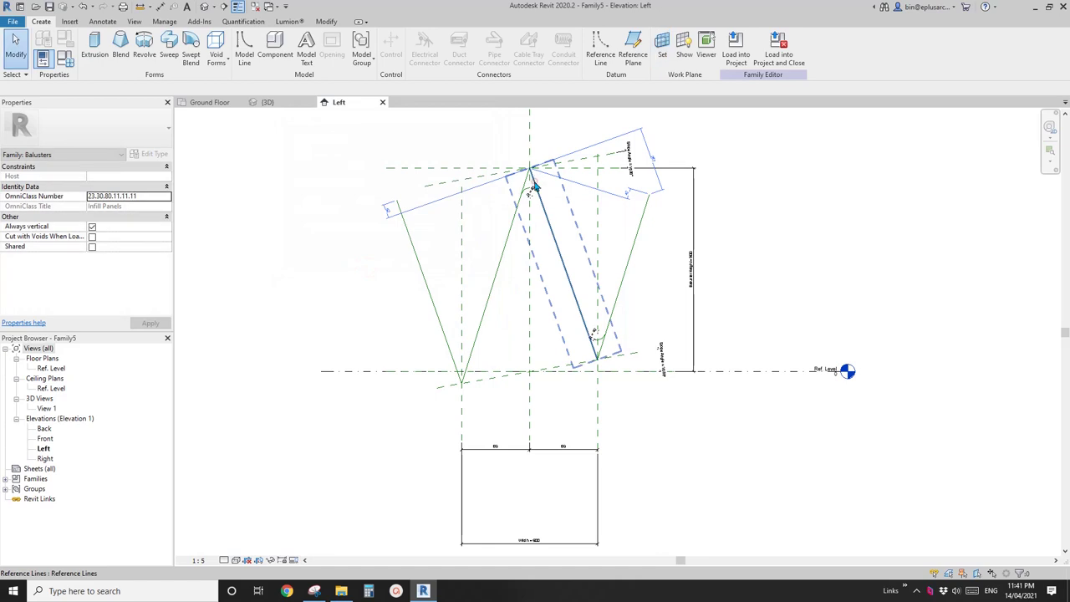
{"action": "left_click", "coordinate": [597, 46]}
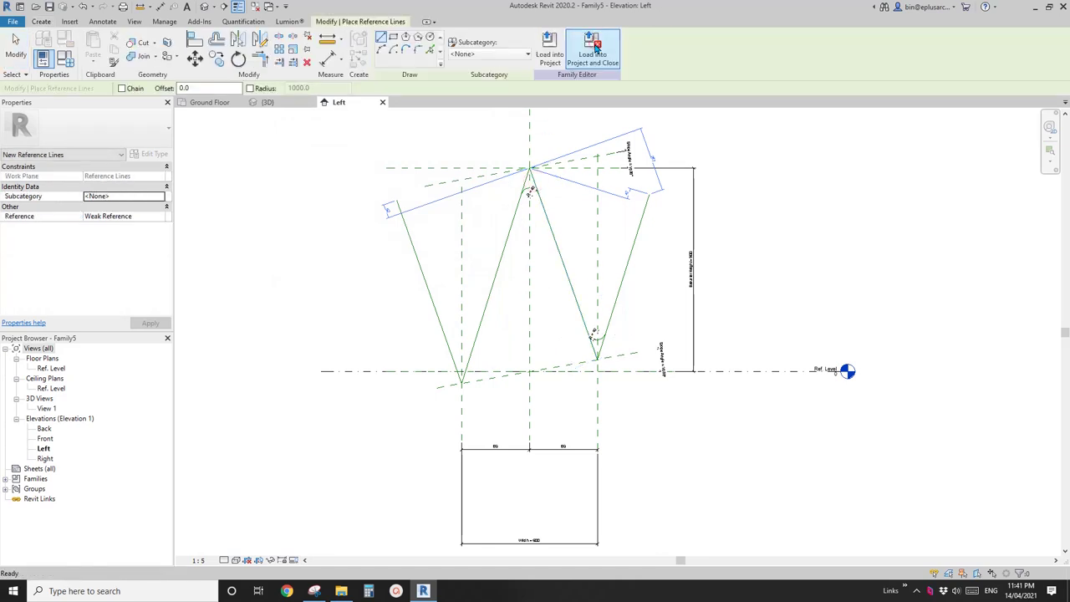
{"action": "left_click", "coordinate": [430, 51]}
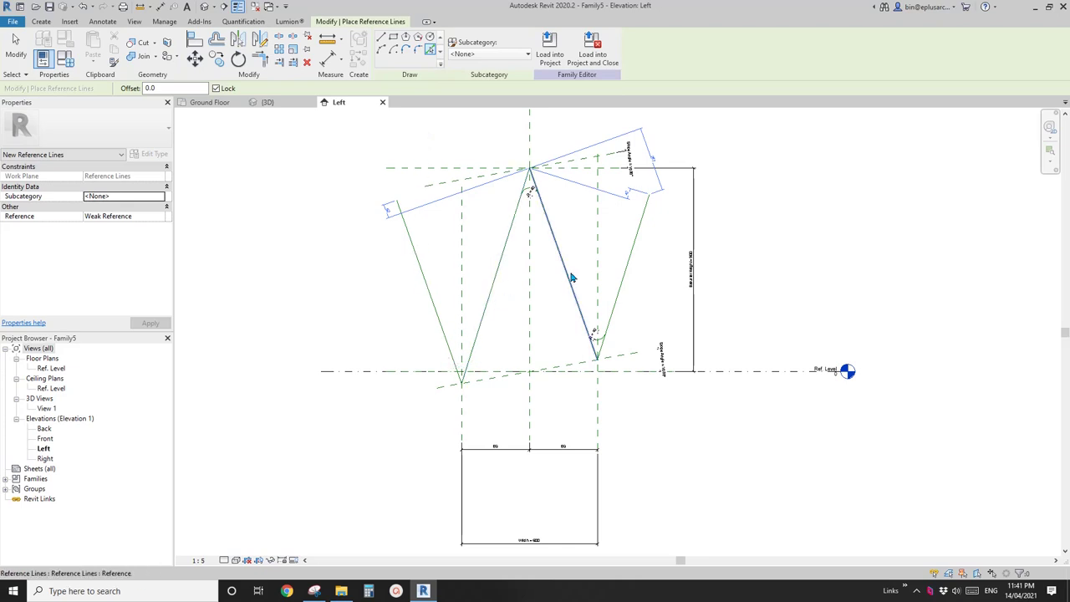
{"action": "scroll", "coordinate": [426, 288], "scroll_direction": "up", "scroll_amount": 3}
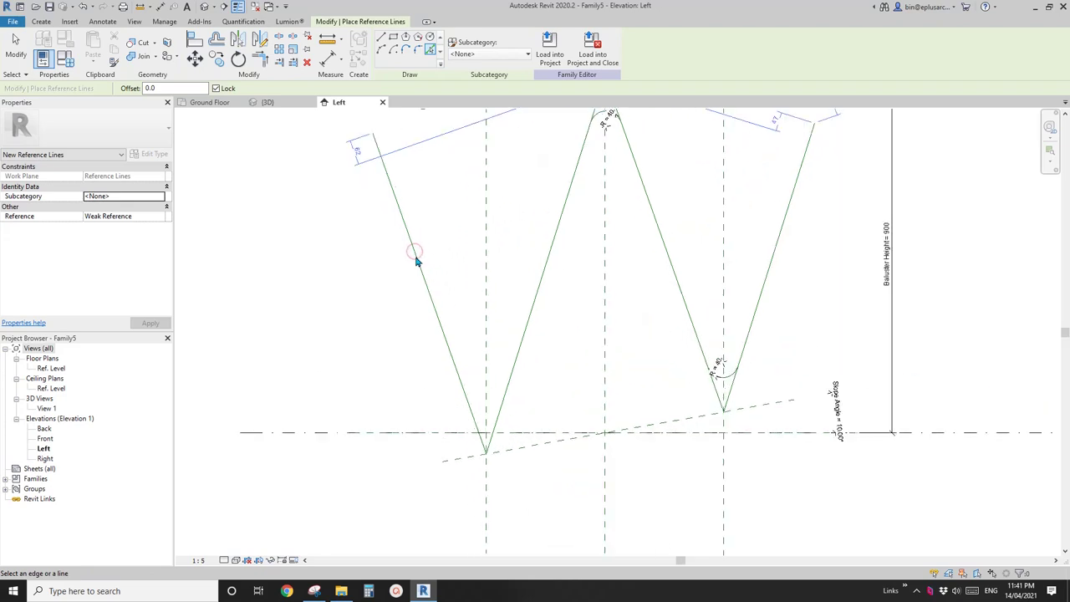
{"action": "key", "text": "Escape"}
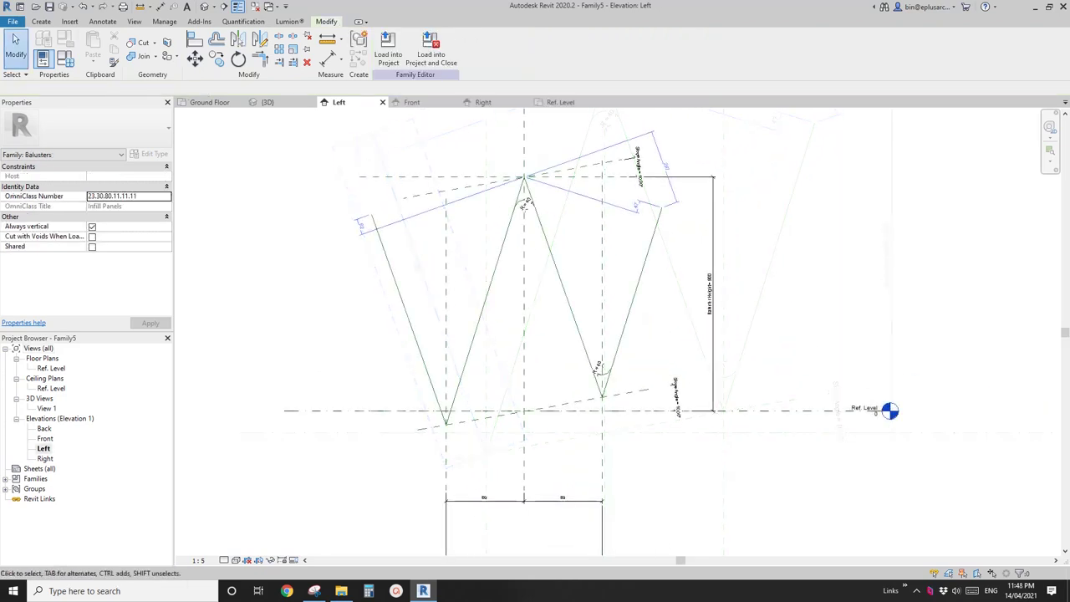
Use the pick-a-plane option to set the work plane to the middle sloped reference line's plane at the peak.
{"action": "scroll", "coordinate": [454, 323], "scroll_direction": "up", "scroll_amount": 2}
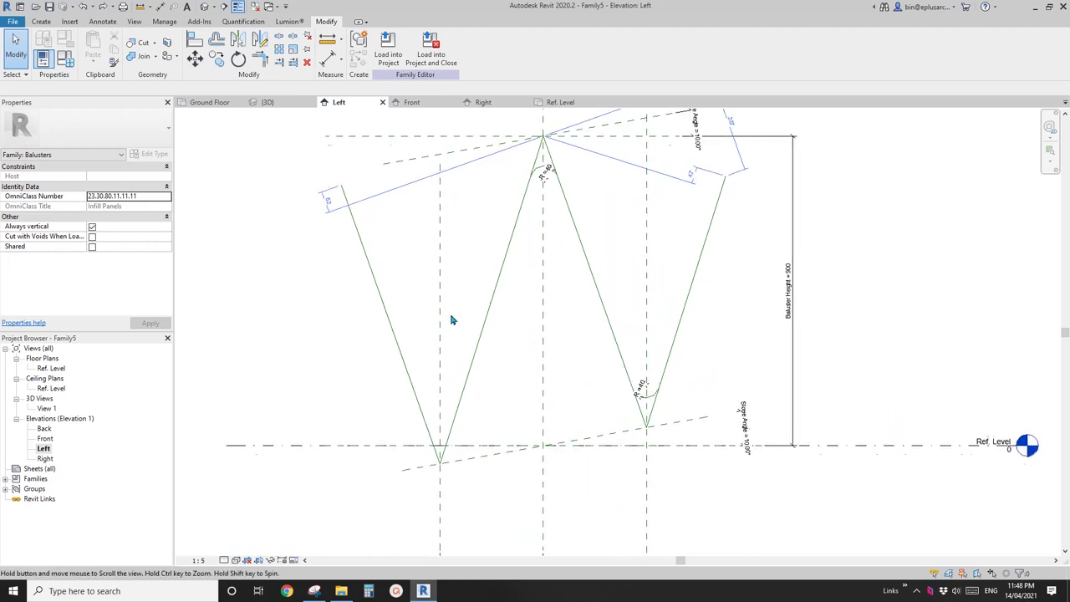
{"action": "middle_click_drag", "start_coordinate": [457, 299], "coordinate": [467, 320]}
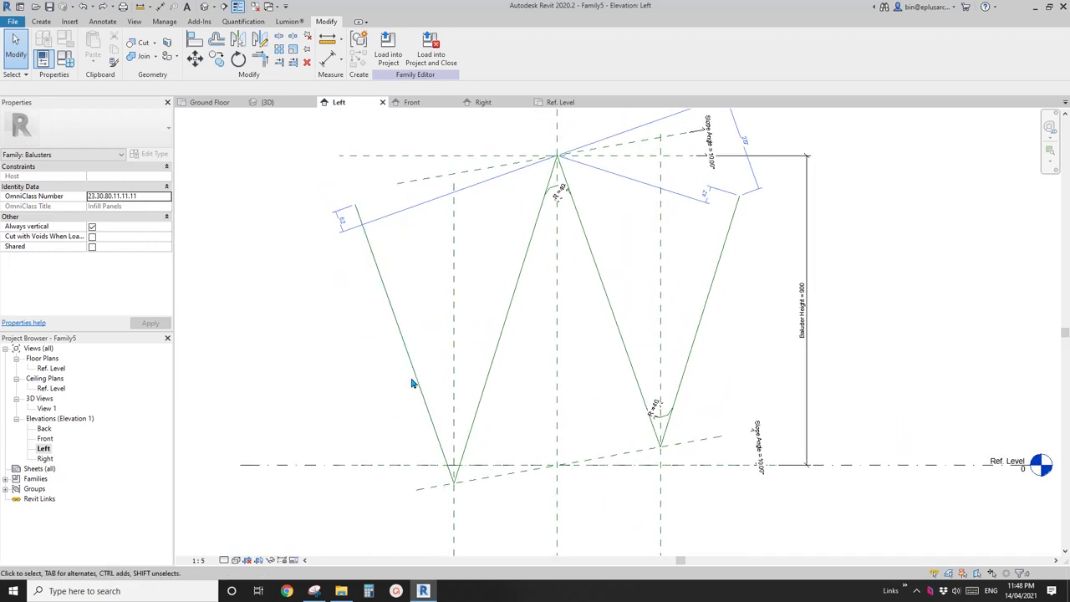
{"action": "scroll", "coordinate": [415, 364], "scroll_direction": "down", "scroll_amount": 2}
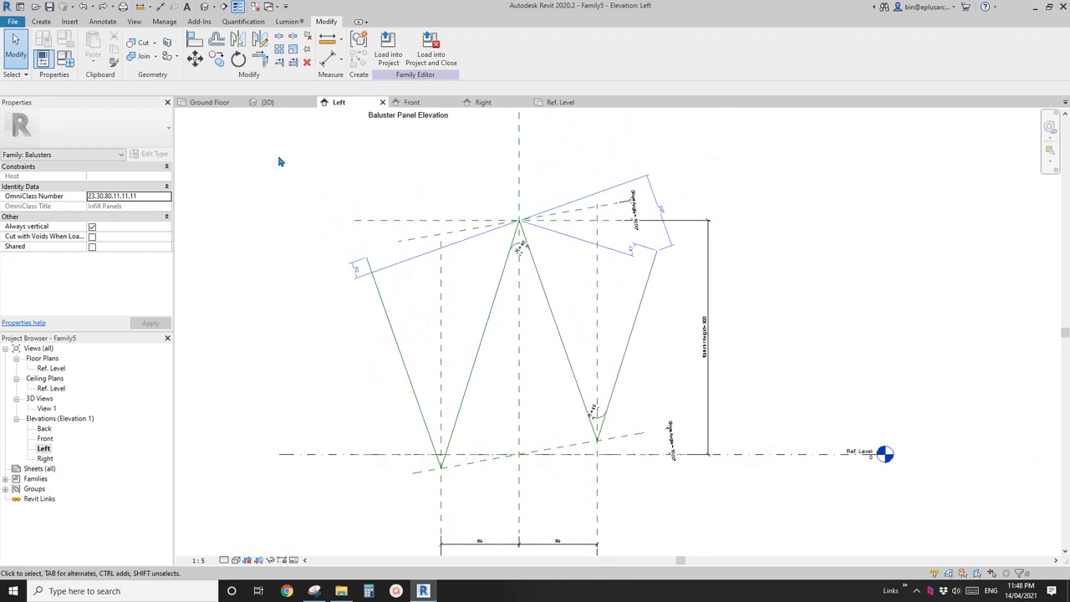
{"action": "left_click", "coordinate": [41, 21]}
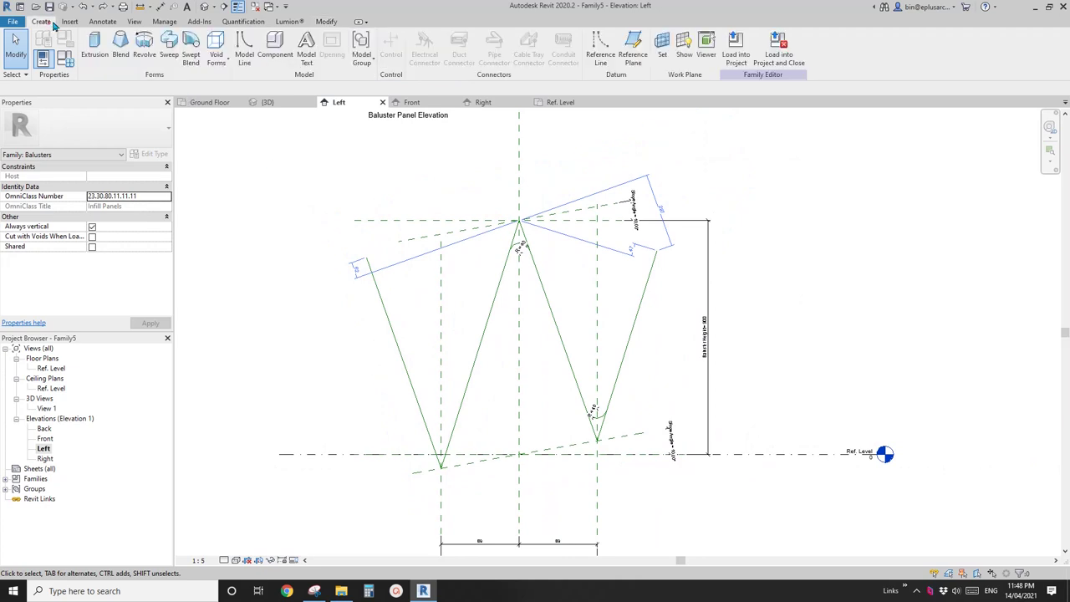
{"action": "left_click", "coordinate": [662, 50]}
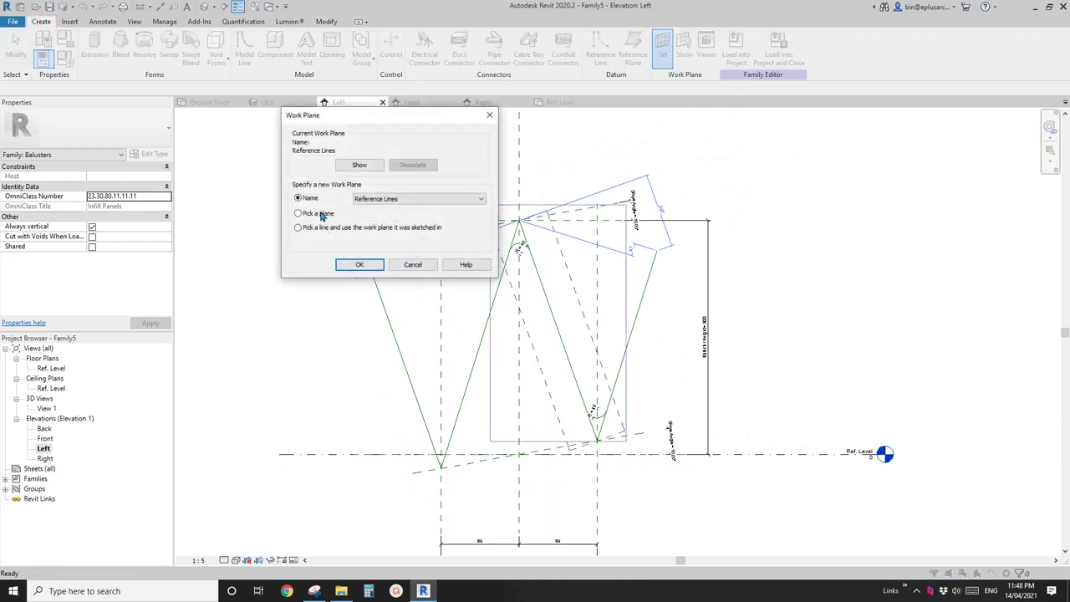
{"action": "left_click", "coordinate": [320, 214]}
{"action": "left_click", "coordinate": [359, 265]}
{"action": "left_click", "coordinate": [523, 243]}
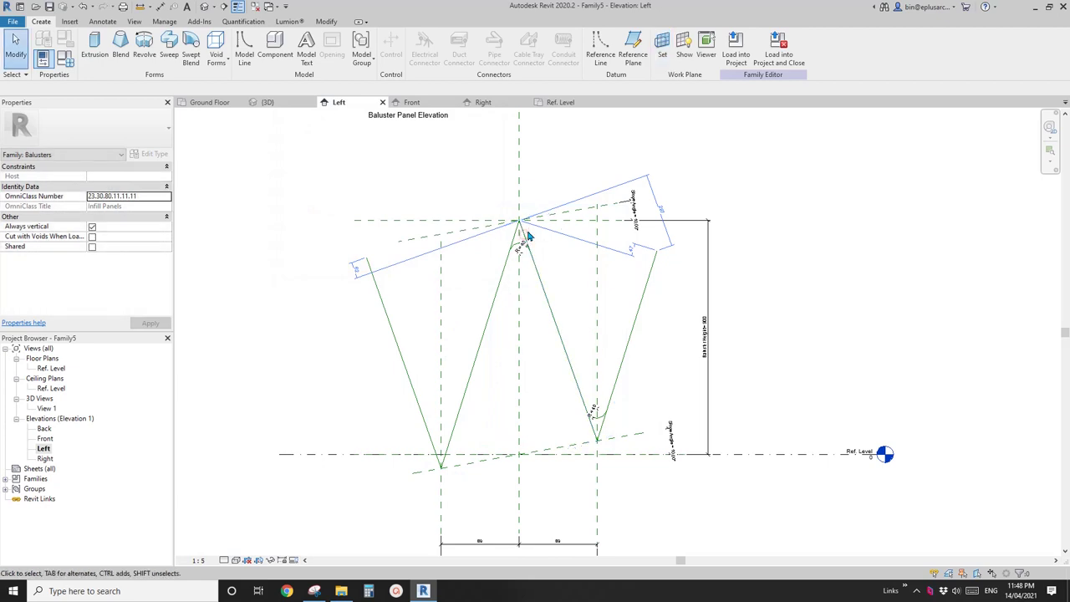
Draw a reference line about 860 mm long over the outer sloped line, from the lower vertex to its upper end, and lock its alignment.
{"action": "left_click", "coordinate": [600, 55]}
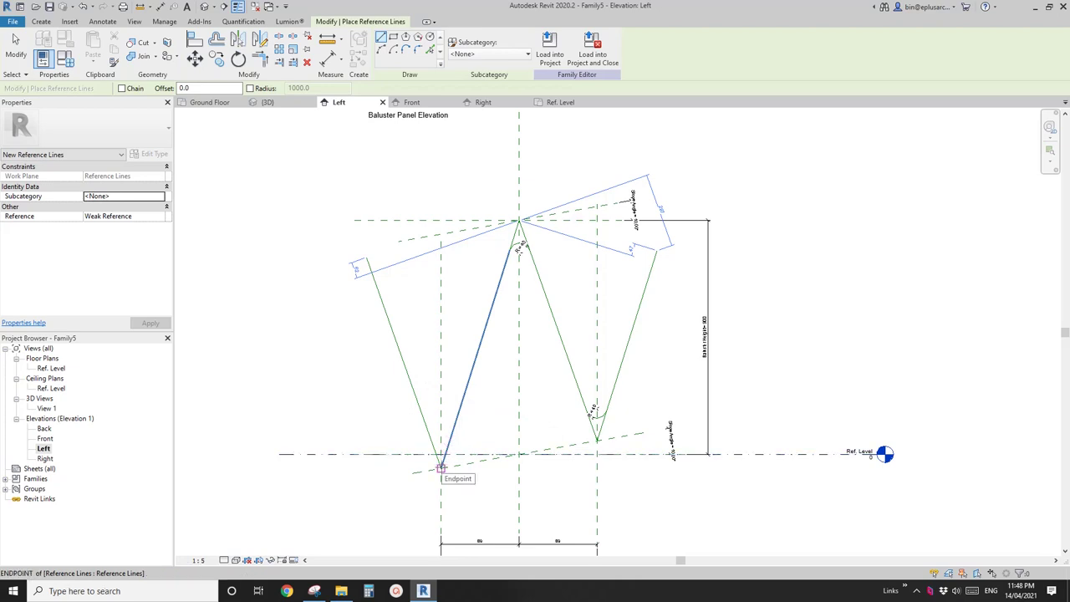
{"action": "left_click", "coordinate": [442, 466]}
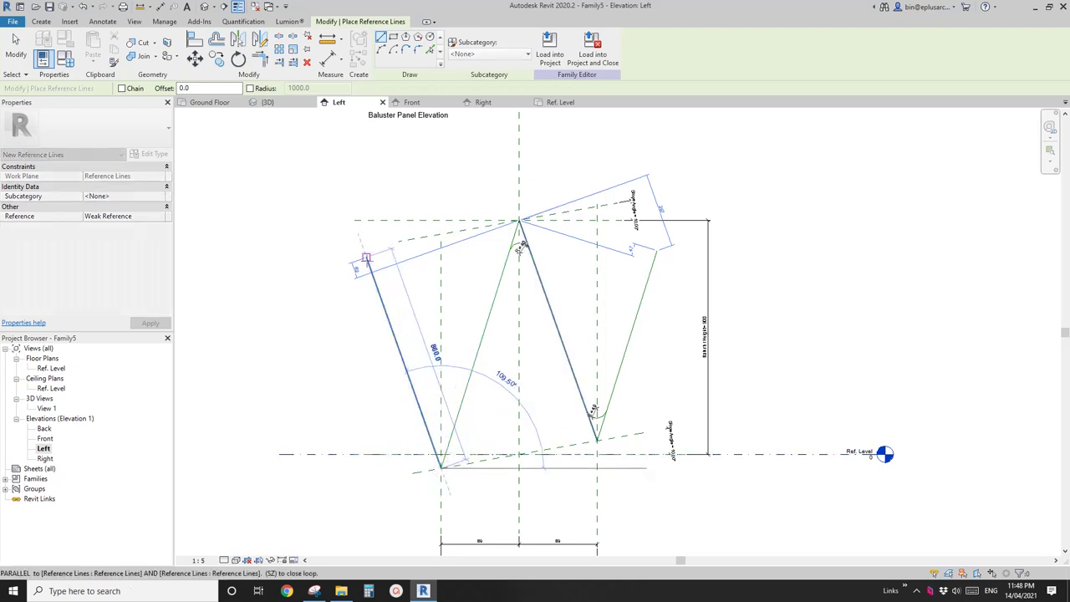
{"action": "left_click", "coordinate": [366, 258]}
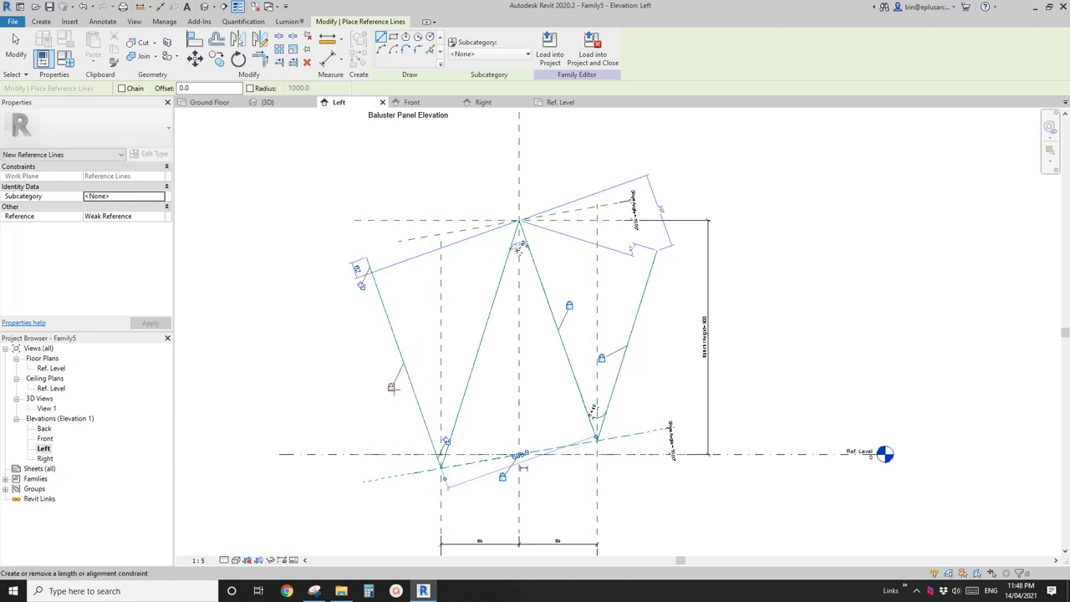
{"action": "scroll", "coordinate": [414, 500], "scroll_direction": "up", "scroll_amount": 4}
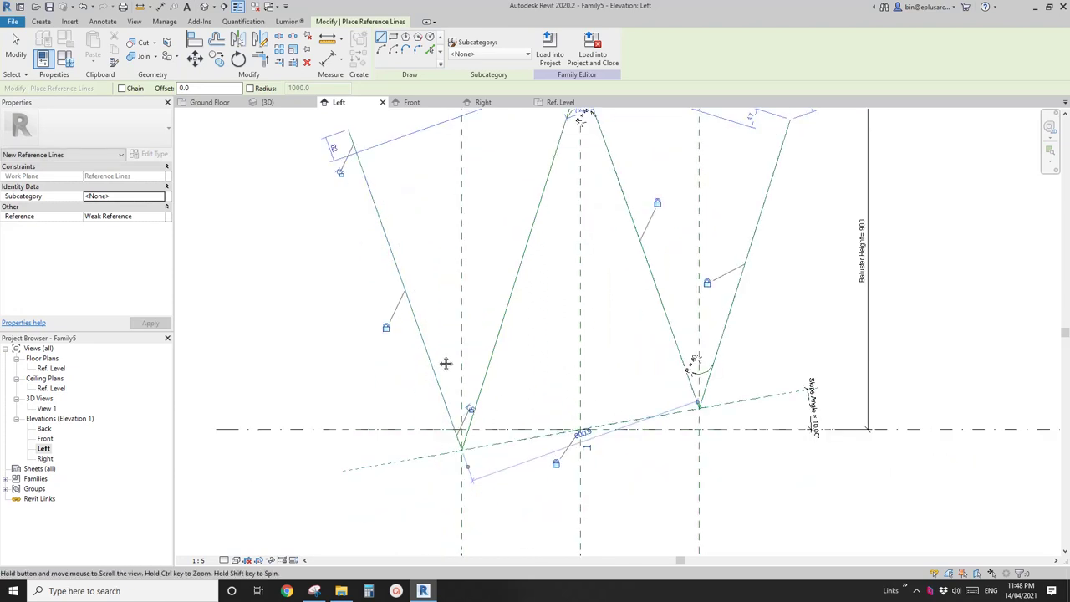
{"action": "middle_click_drag", "start_coordinate": [446, 363], "coordinate": [444, 409]}
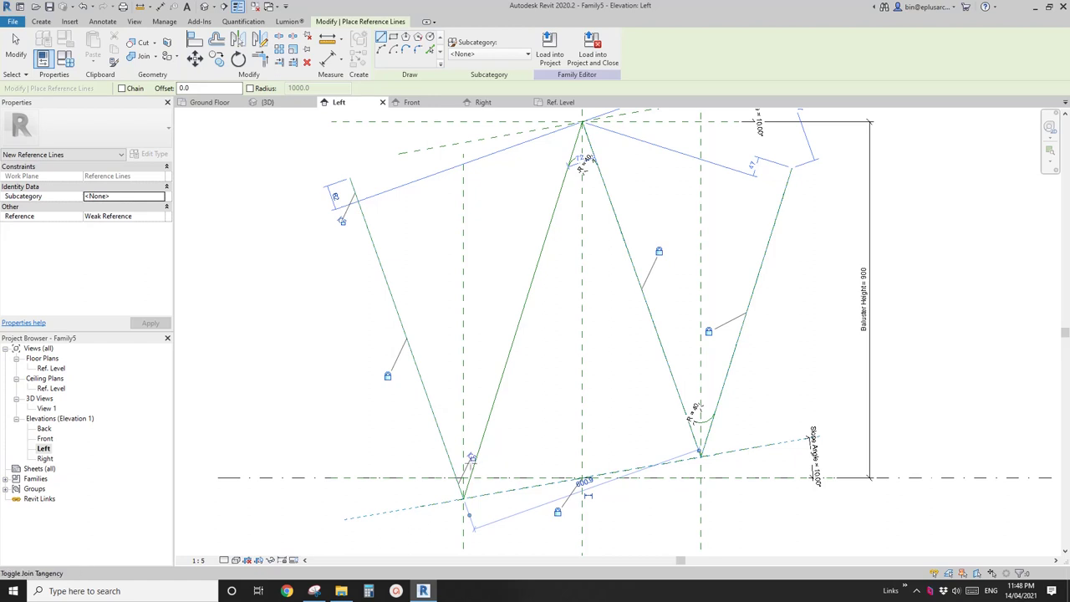
{"action": "middle_click_drag", "start_coordinate": [467, 297], "coordinate": [478, 281]}
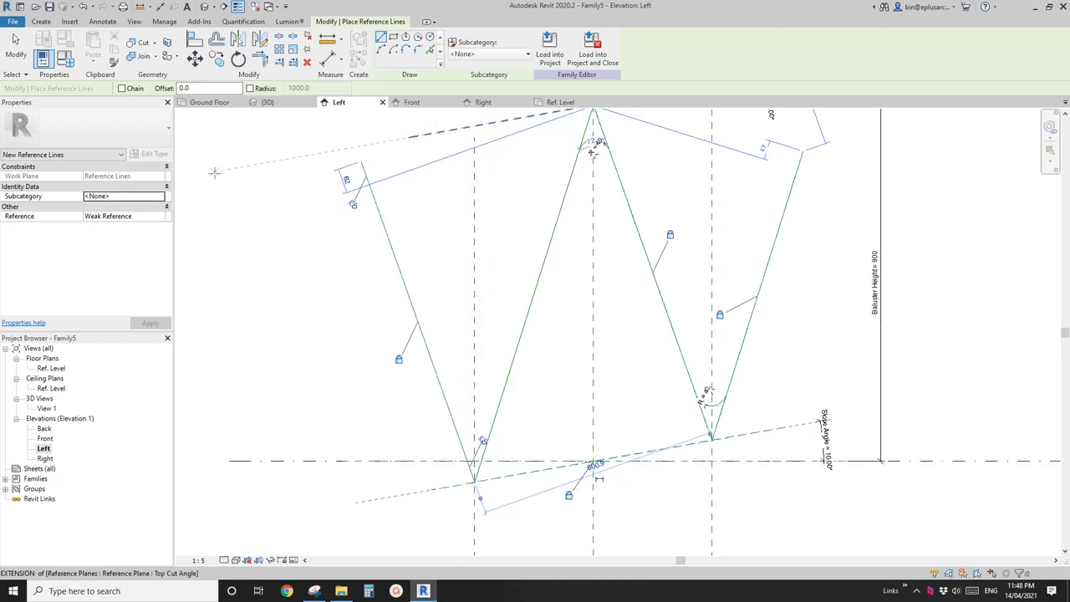
Try to add a fillet arc with a freehand radius between the first sloped line and the outer sloped line above their lower vertex.
{"action": "left_click", "coordinate": [418, 52]}
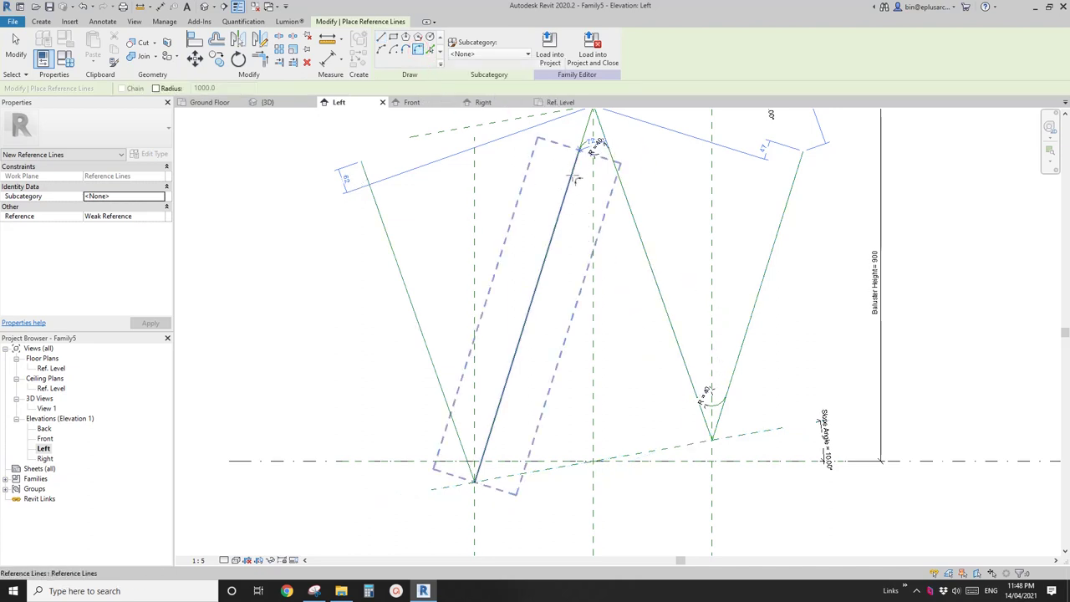
{"action": "left_click", "coordinate": [547, 249]}
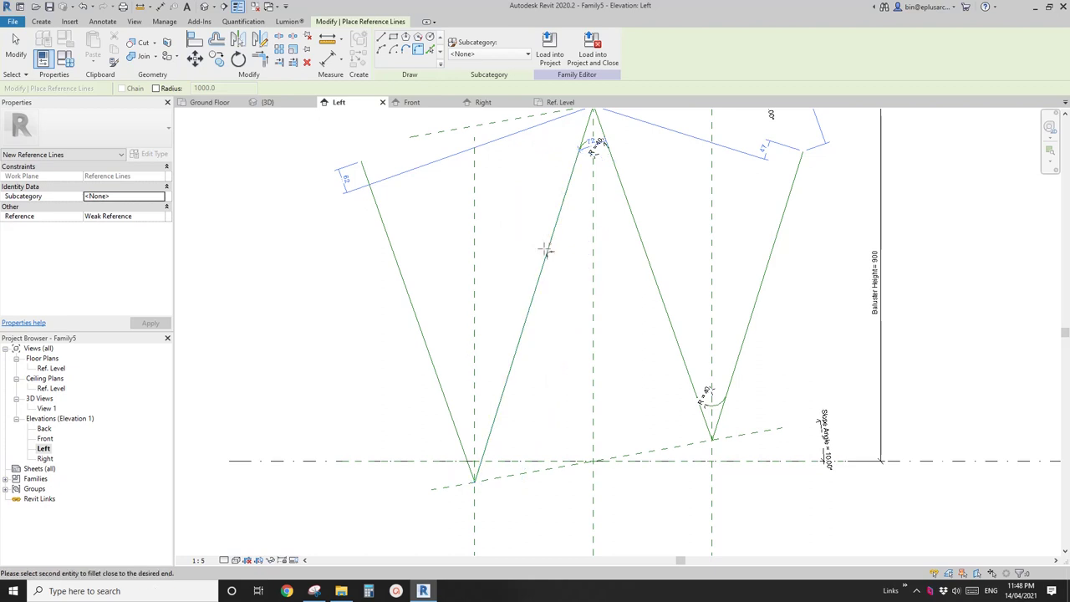
{"action": "left_click", "coordinate": [450, 406]}
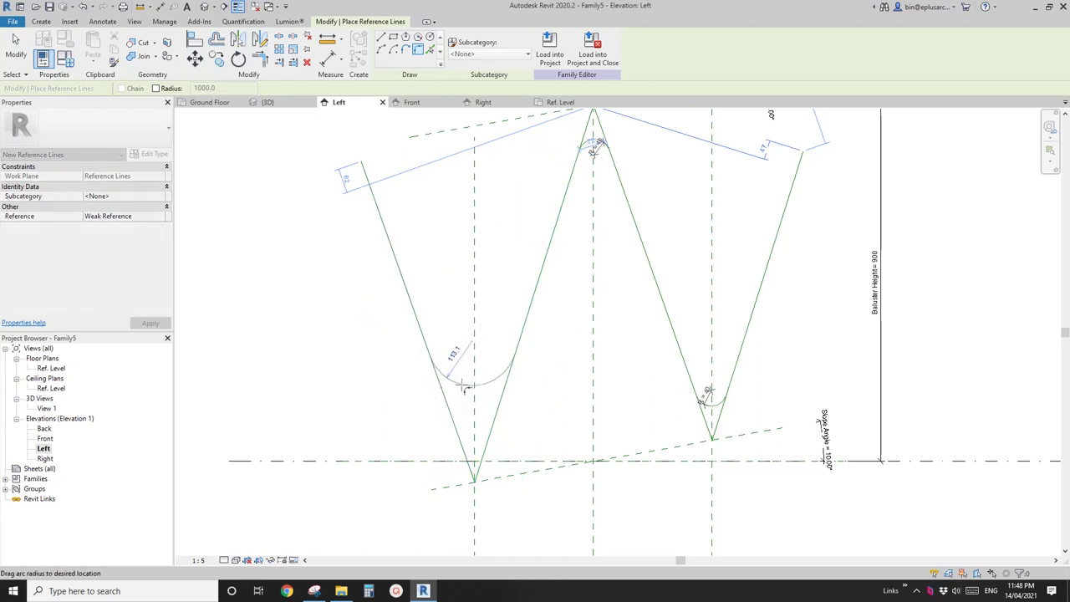
{"action": "left_click", "coordinate": [465, 387]}
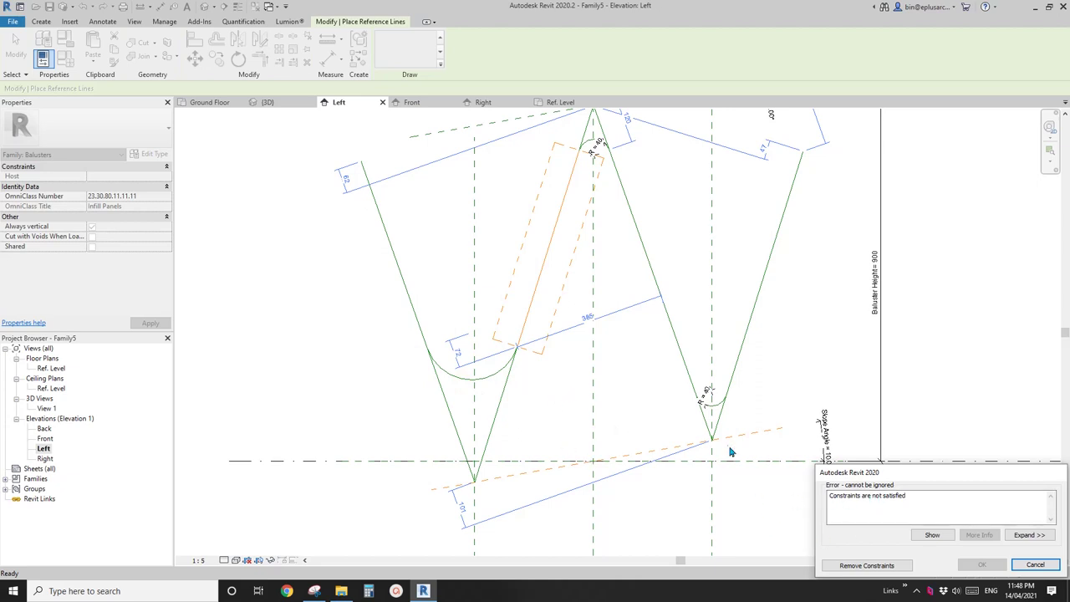
Finish the fillet arc by removing the unsatisfied constraints, and make its radius dimension permanent.
{"action": "left_click", "coordinate": [866, 565]}
{"action": "key", "text": "Escape"}
{"action": "middle_click_drag", "start_coordinate": [551, 387], "coordinate": [494, 390]}
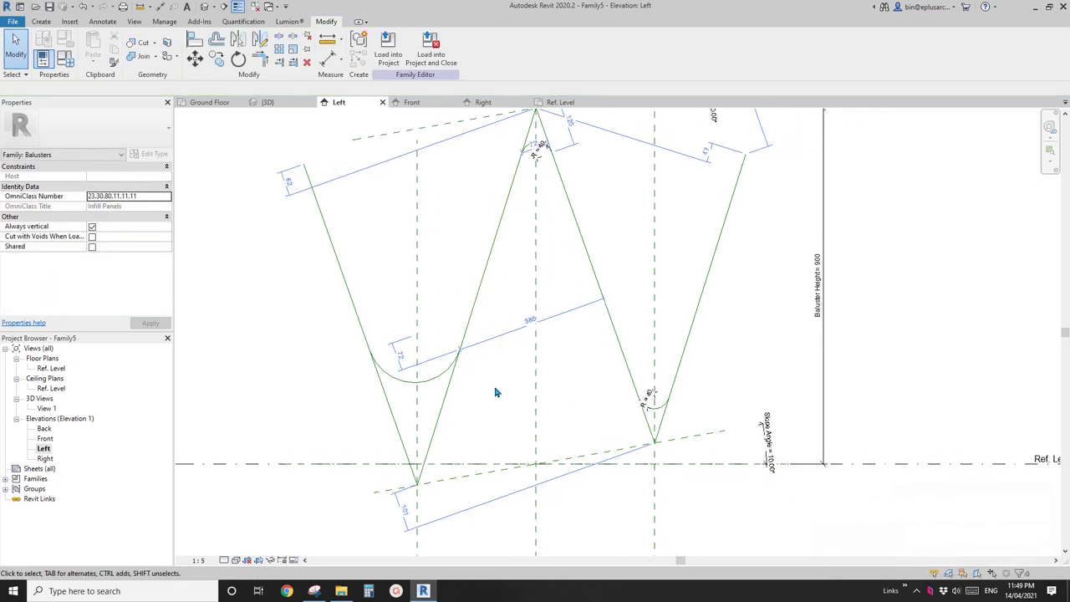
{"action": "left_click", "coordinate": [429, 383]}
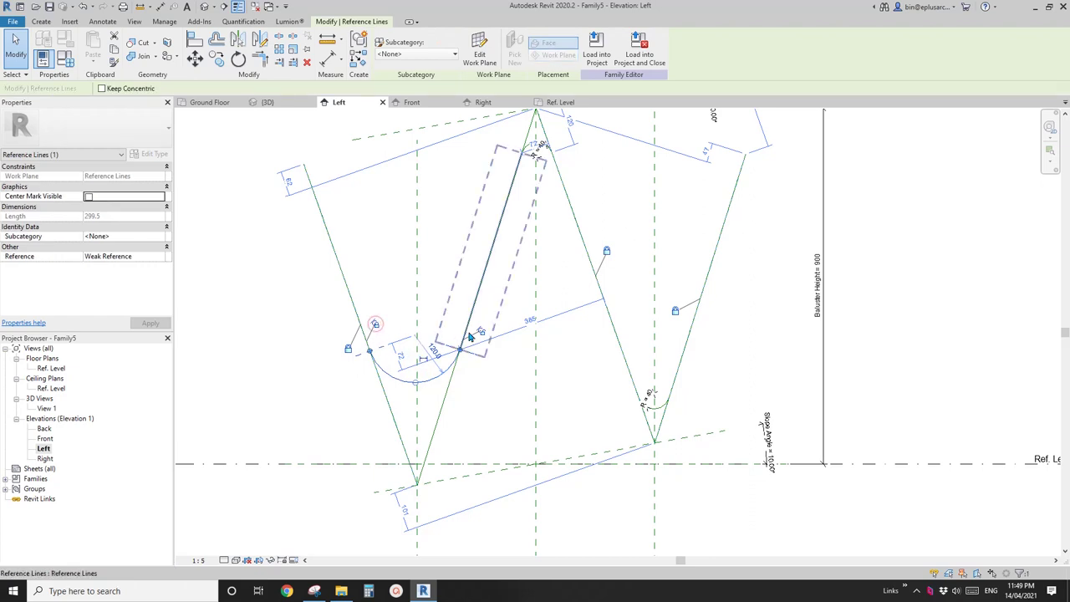
{"action": "scroll", "coordinate": [505, 335], "scroll_direction": "up", "scroll_amount": 2}
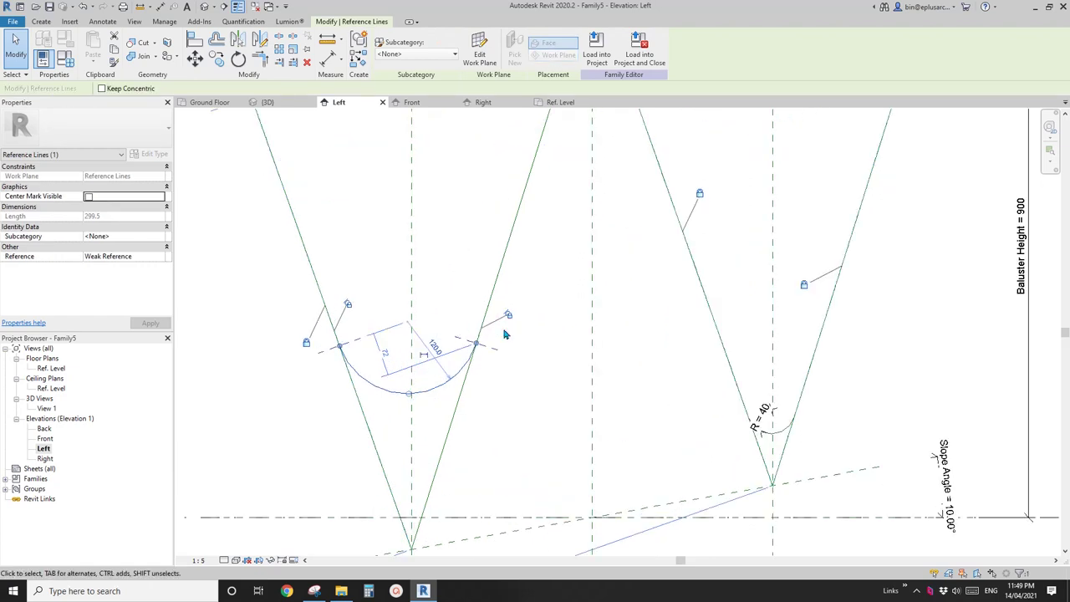
{"action": "scroll", "coordinate": [430, 358], "scroll_direction": "down", "scroll_amount": 1}
{"action": "left_click", "coordinate": [438, 362]}
{"action": "scroll", "coordinate": [439, 361], "scroll_direction": "down", "scroll_amount": 1}
{"action": "middle_click_drag", "start_coordinate": [439, 361], "coordinate": [463, 359]}
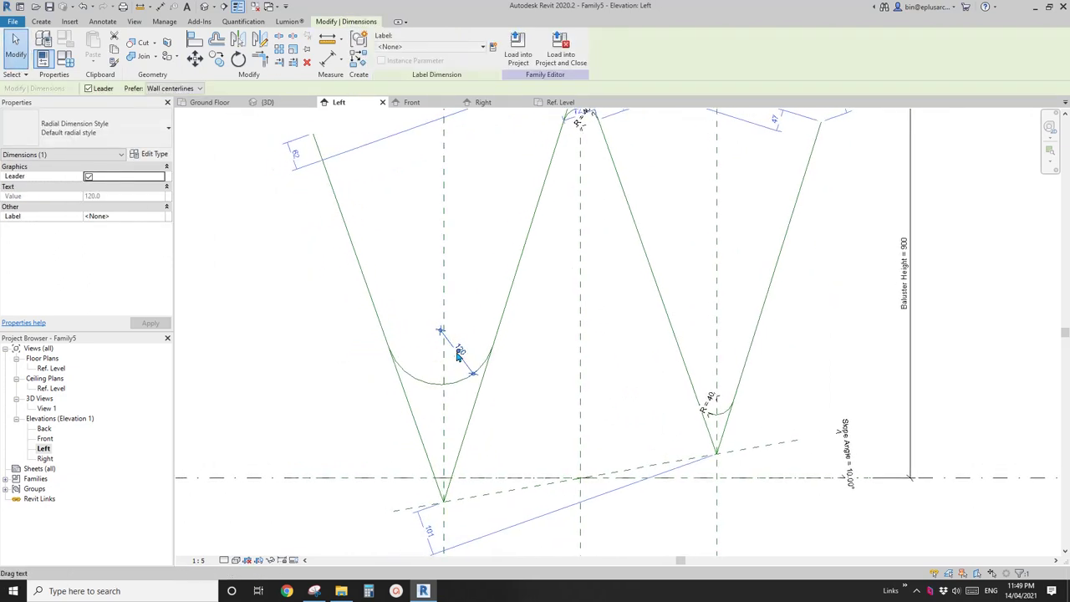
Try to label the 120 mm arc's radius dimension with parameter R, removing the conflicting constraints.
{"action": "left_click", "coordinate": [463, 47]}
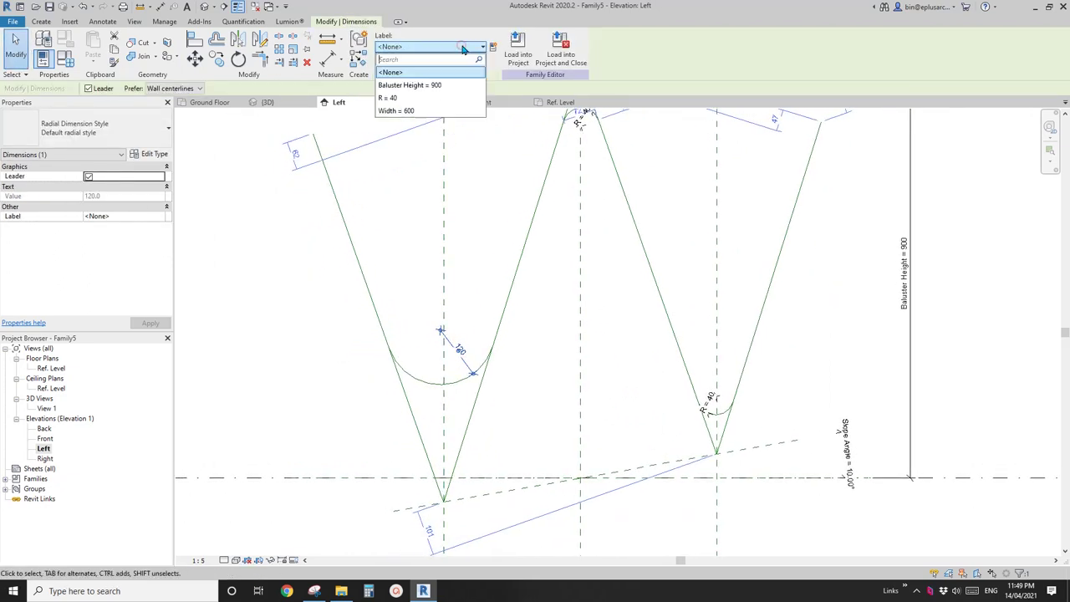
{"action": "left_click", "coordinate": [399, 99]}
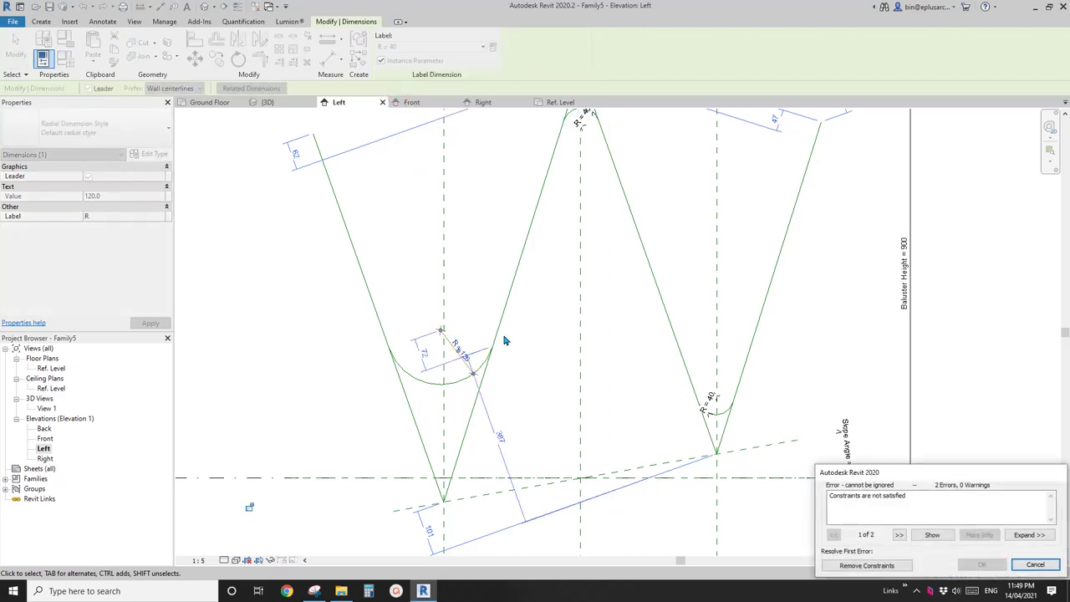
{"action": "left_click", "coordinate": [884, 567]}
{"action": "left_click", "coordinate": [515, 393]}
{"action": "middle_click_drag", "start_coordinate": [476, 407], "coordinate": [470, 348]}
{"action": "scroll", "coordinate": [545, 417], "scroll_direction": "down", "scroll_amount": 1}
{"action": "left_click", "coordinate": [456, 334]}
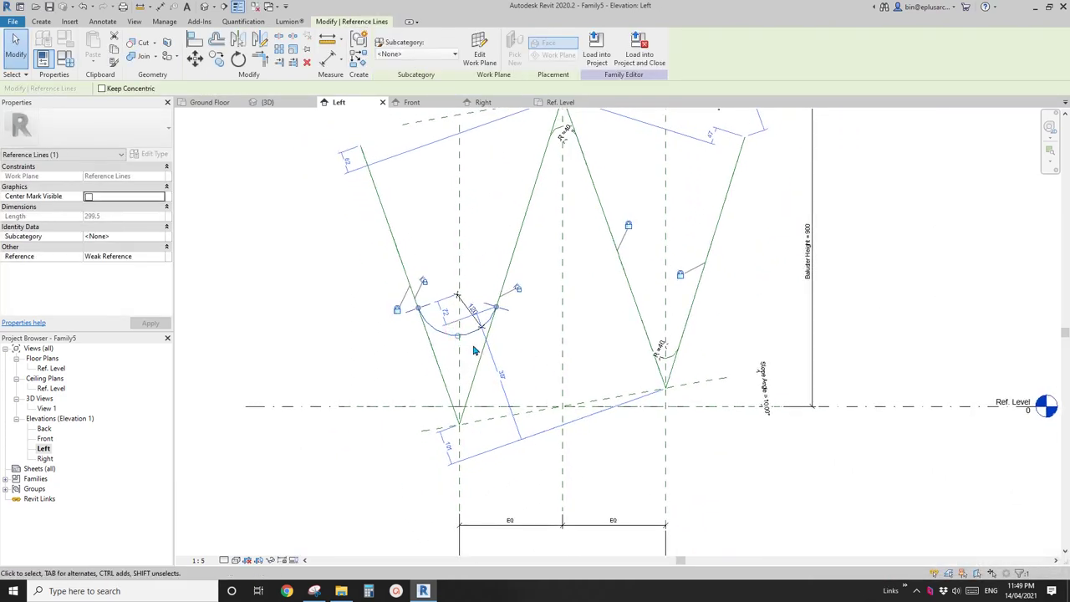
{"action": "left_click", "coordinate": [591, 429]}
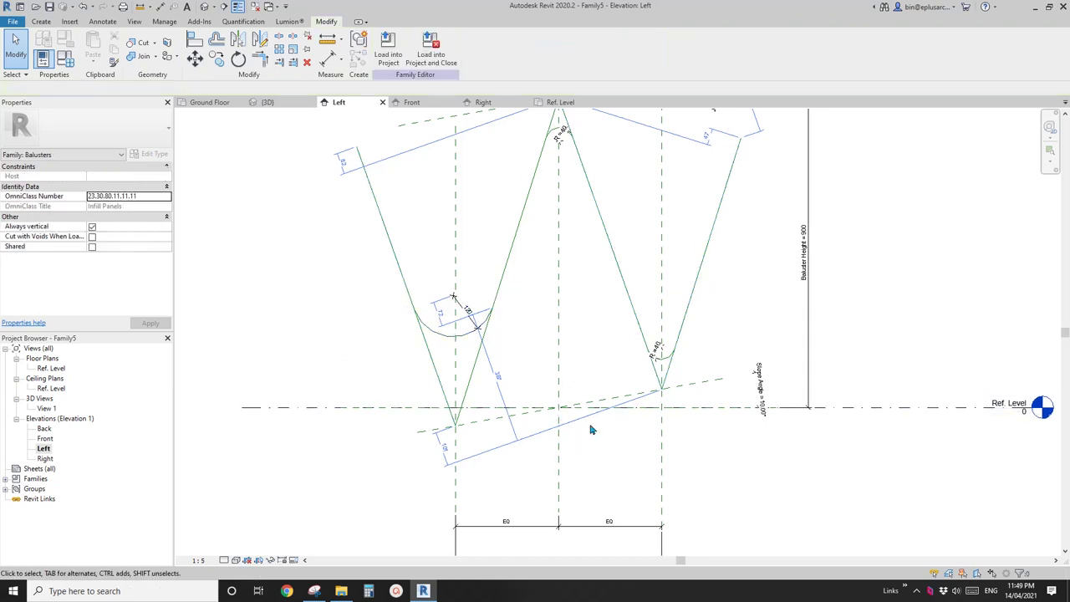
{"action": "scroll", "coordinate": [480, 350], "scroll_direction": "up", "scroll_amount": 2}
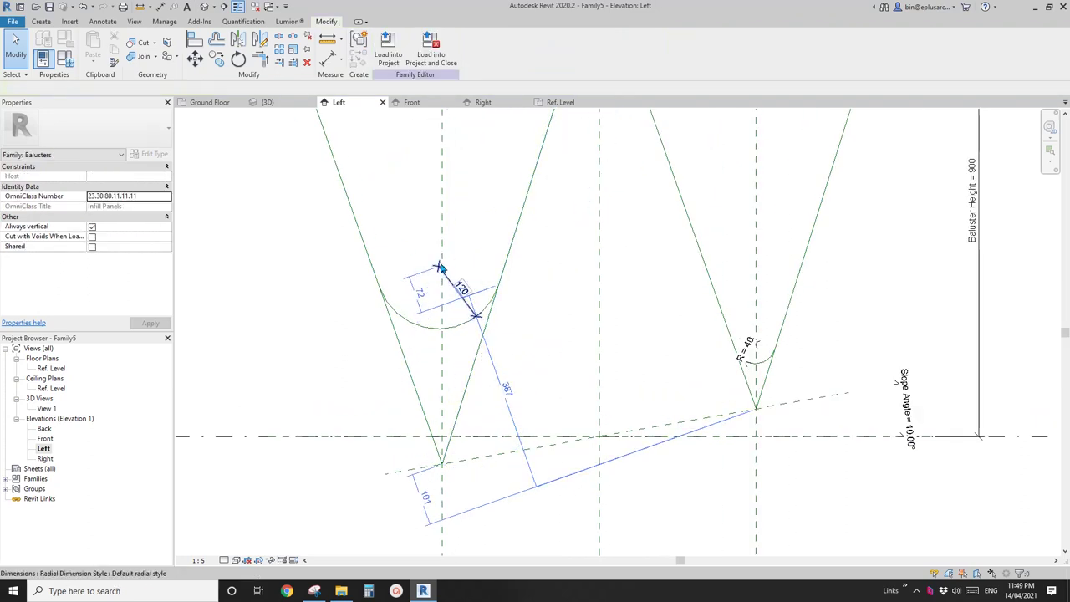
Align the lower end of the sloped reference line with the sloped bottom reference plane, lock it, and try the same at the other lower vertex.
{"action": "key", "text": "a"}
{"action": "key", "text": "l"}
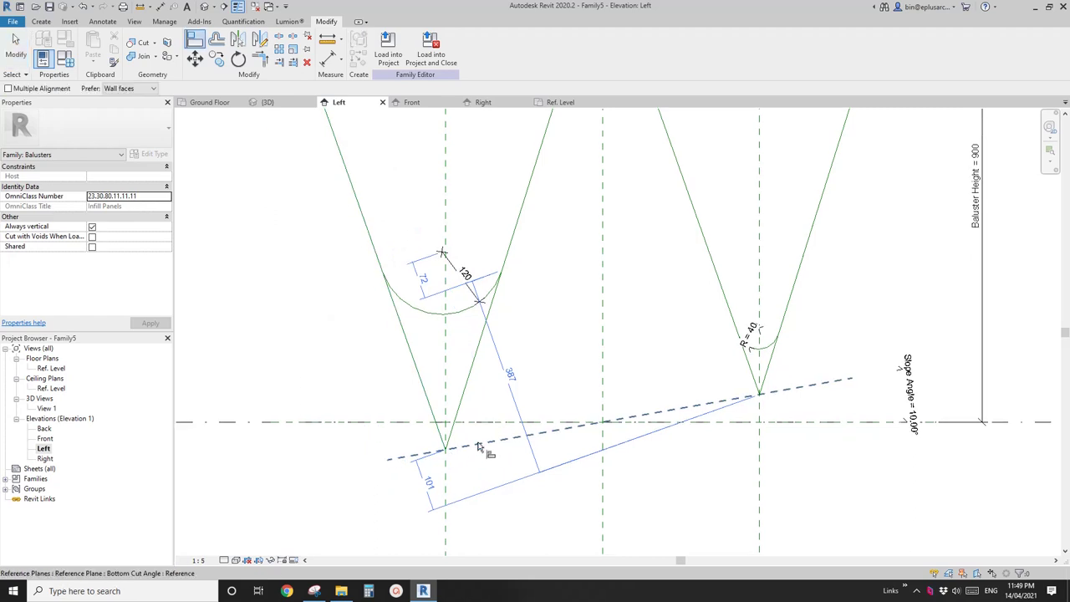
{"action": "left_click", "coordinate": [446, 451]}
{"action": "left_click", "coordinate": [589, 452]}
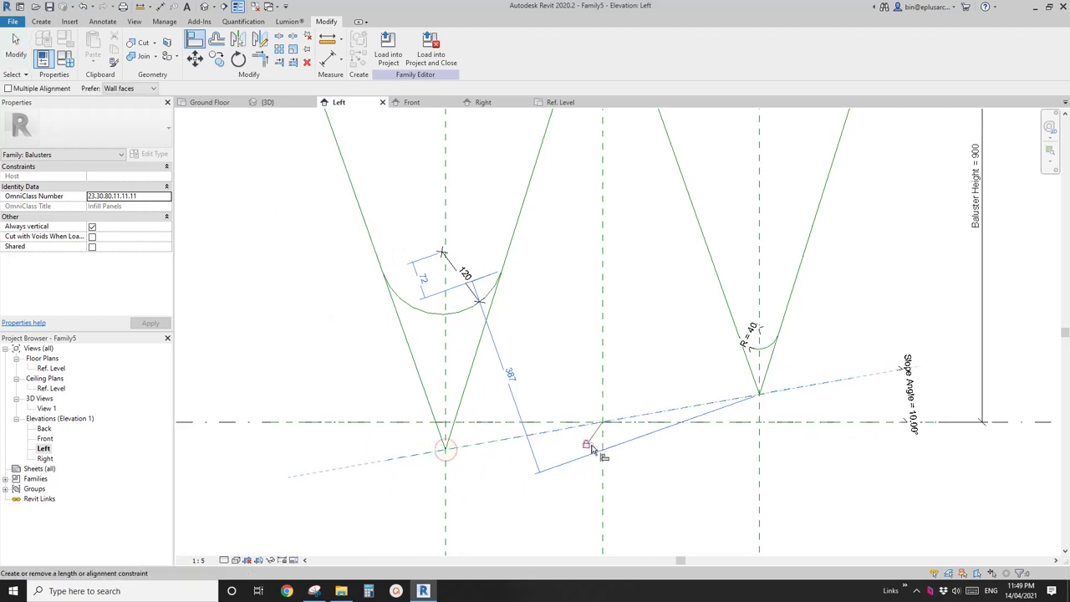
{"action": "scroll", "coordinate": [590, 452], "scroll_direction": "down", "scroll_amount": 3}
{"action": "scroll", "coordinate": [648, 411], "scroll_direction": "up", "scroll_amount": 2}
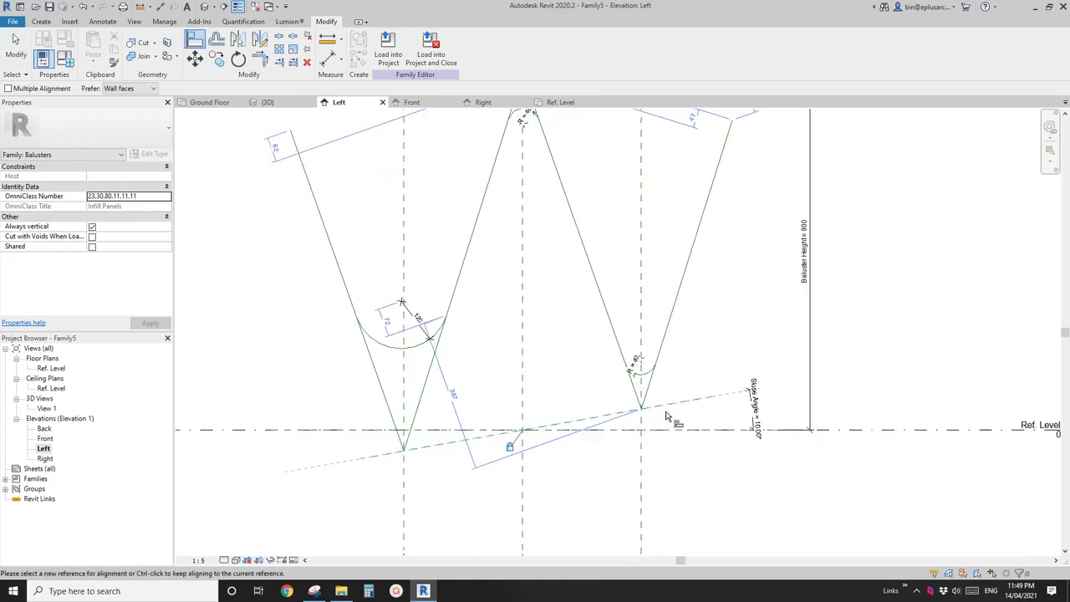
{"action": "left_click", "coordinate": [675, 404]}
{"action": "left_click", "coordinate": [643, 415]}
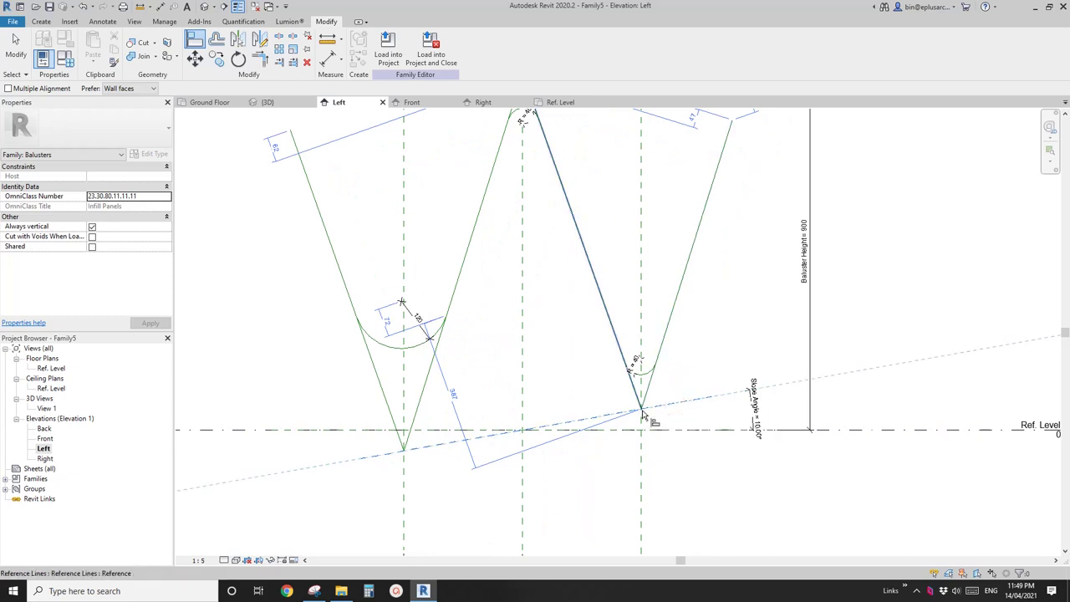
{"action": "key", "text": "Escape"}
Try to reshape the large fillet arc freehand above the lowest vertex, and undo the change.
{"action": "scroll", "coordinate": [527, 418], "scroll_direction": "down", "scroll_amount": 1}
{"action": "middle_click_drag", "start_coordinate": [452, 413], "coordinate": [494, 416]}
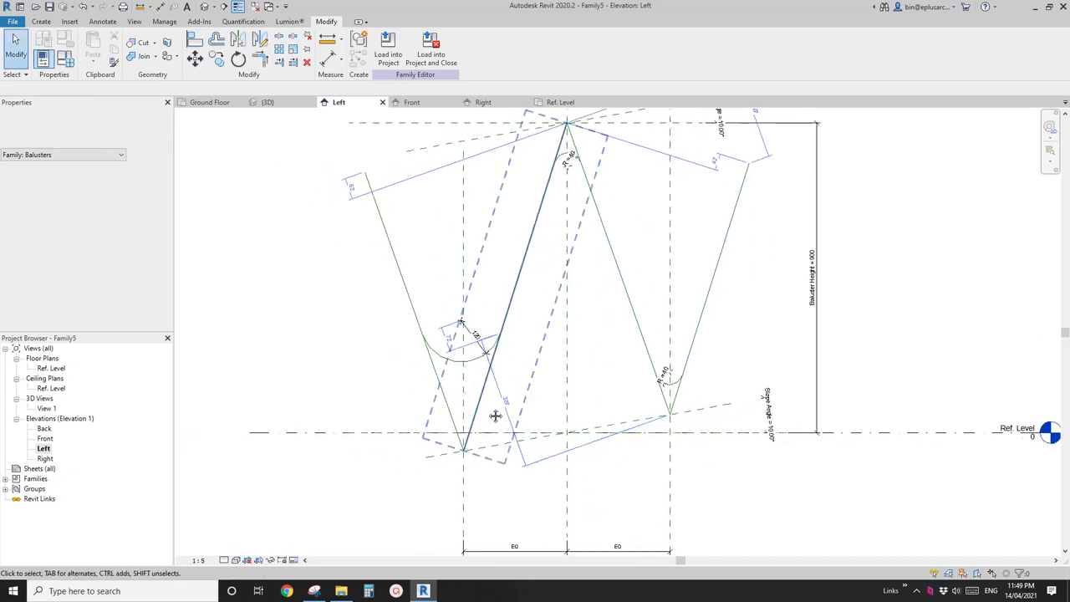
{"action": "scroll", "coordinate": [470, 362], "scroll_direction": "up", "scroll_amount": 2}
{"action": "left_click", "coordinate": [451, 360]}
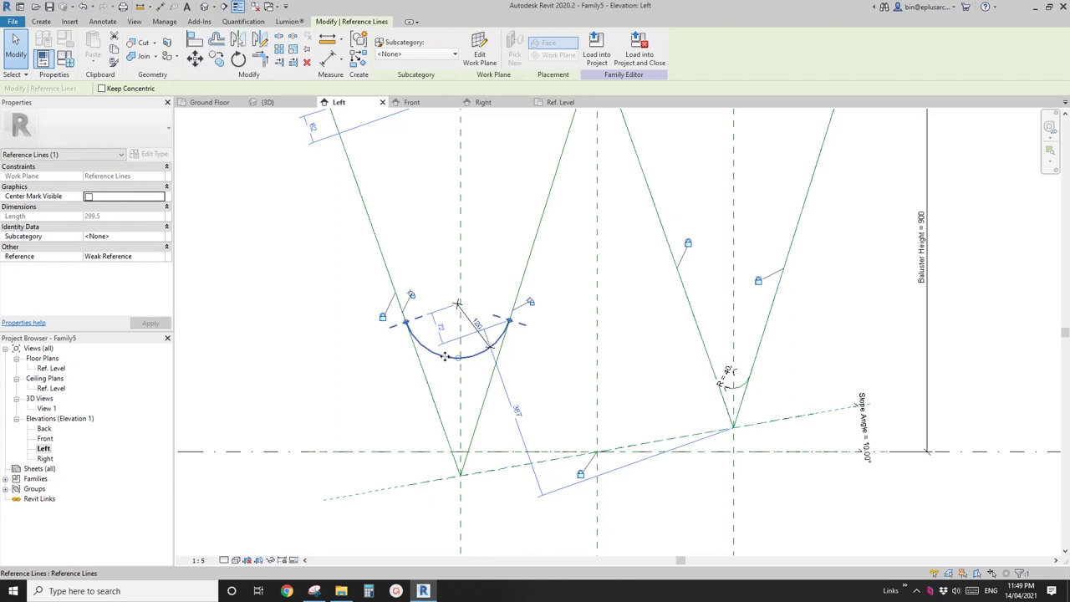
{"action": "mouse_move", "coordinate": [445, 356]}
{"action": "left_mouse_down"}
{"action": "mouse_move", "coordinate": [449, 394]}
{"action": "mouse_move", "coordinate": [449, 367]}
{"action": "mouse_move", "coordinate": [458, 370]}
{"action": "left_mouse_up"}
{"action": "key", "text": "ctrl+z"}
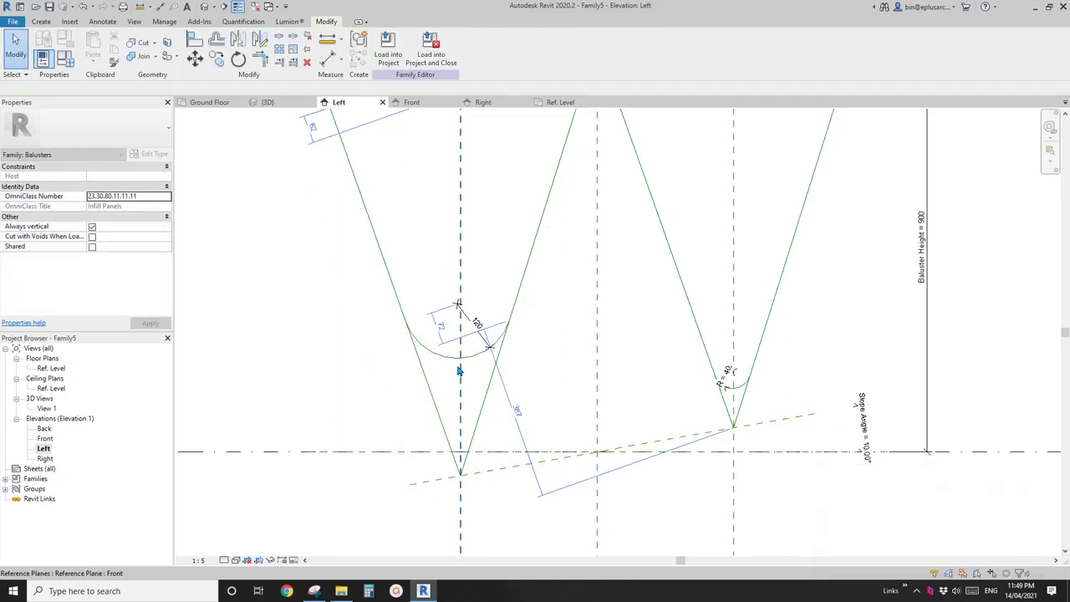
Set the radius of the fillet arc above the lowest vertex to 50 mm.
{"action": "left_click", "coordinate": [450, 358]}
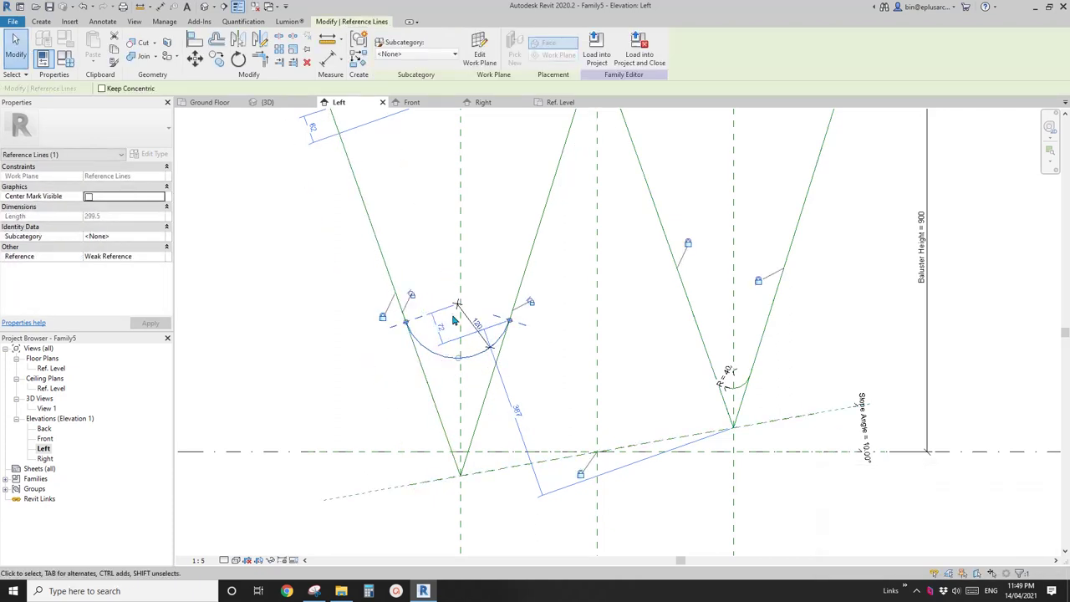
{"action": "left_click", "coordinate": [478, 324]}
{"action": "type", "text": "5"}
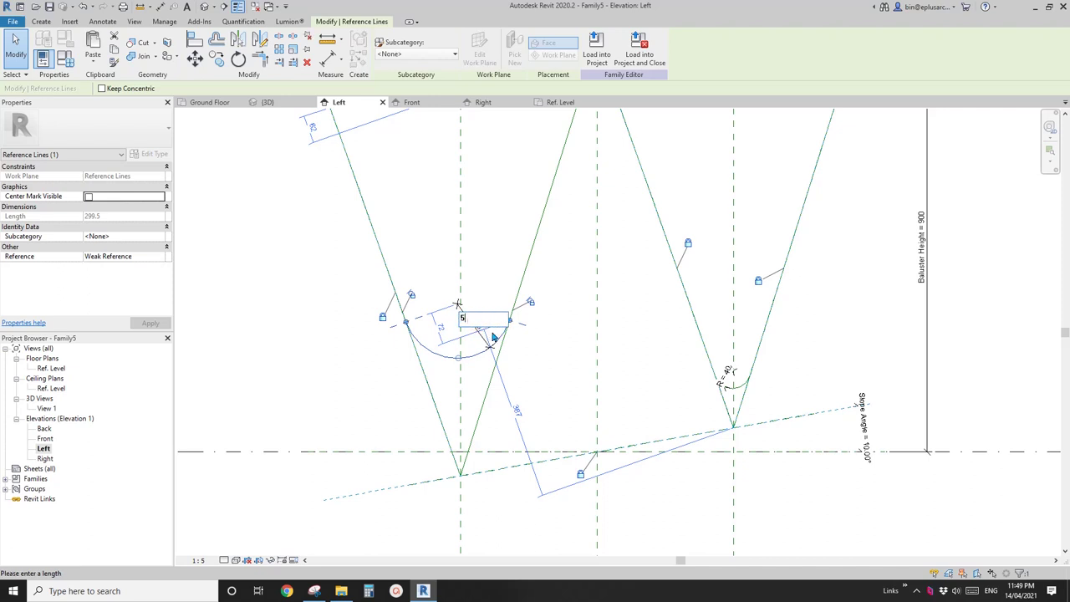
{"action": "type", "text": "0"}
{"action": "key", "text": "Return"}
{"action": "key", "text": "Escape"}
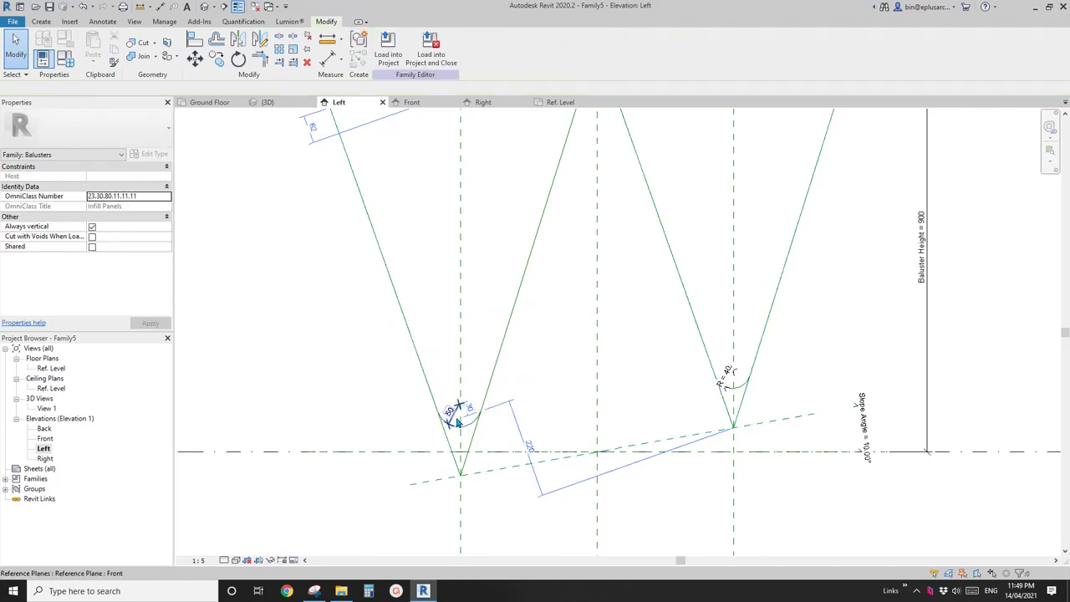
Try to label the 50 mm fillet's radius dimension with the R parameter.
{"action": "left_click", "coordinate": [457, 423]}
{"action": "left_click", "coordinate": [431, 46]}
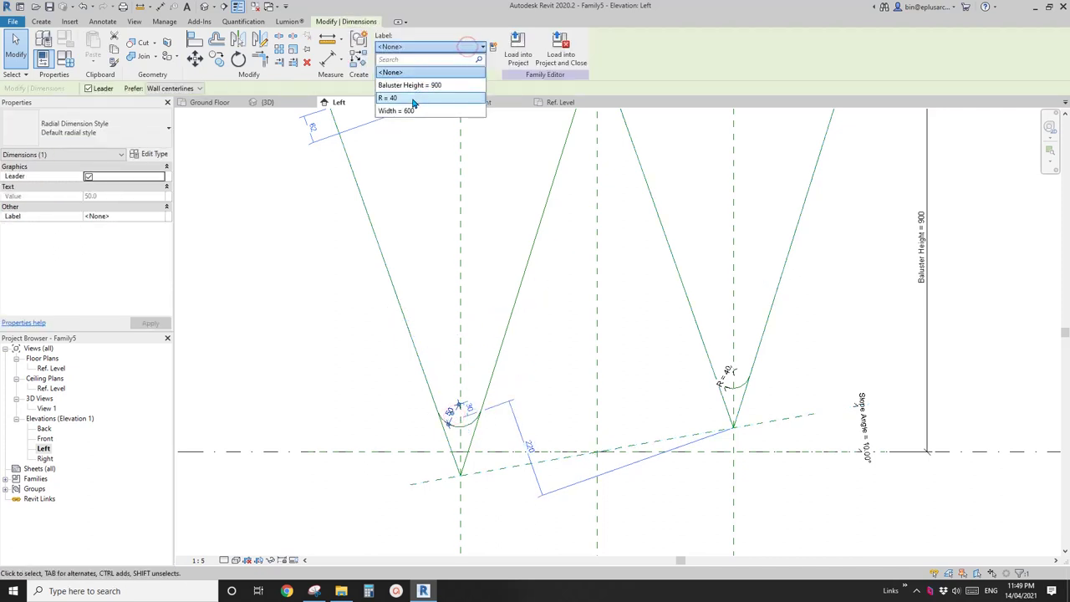
{"action": "left_click", "coordinate": [413, 99]}
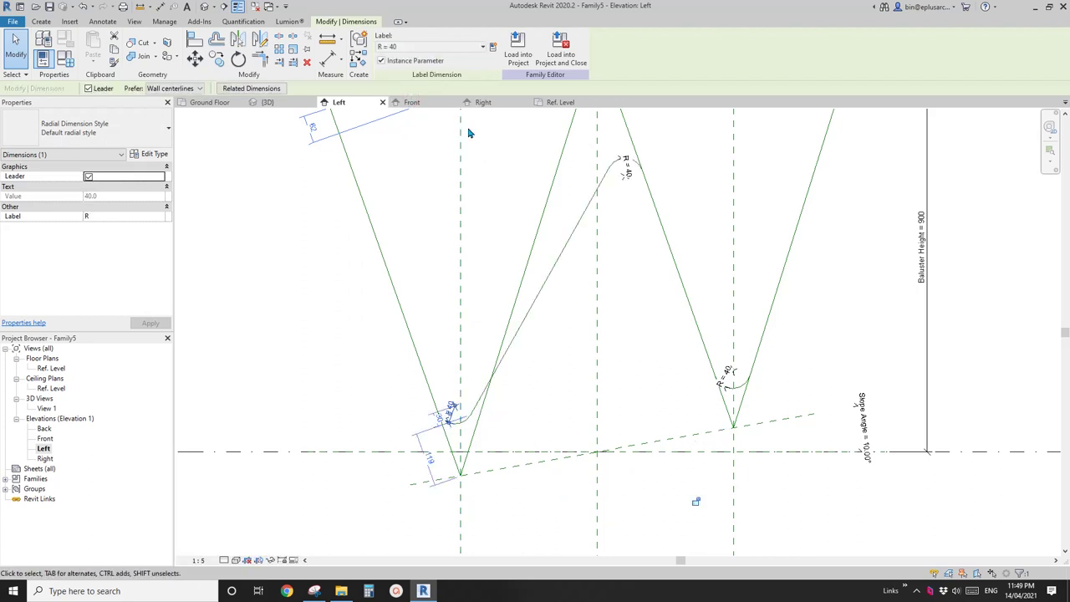
{"action": "left_click", "coordinate": [564, 194]}
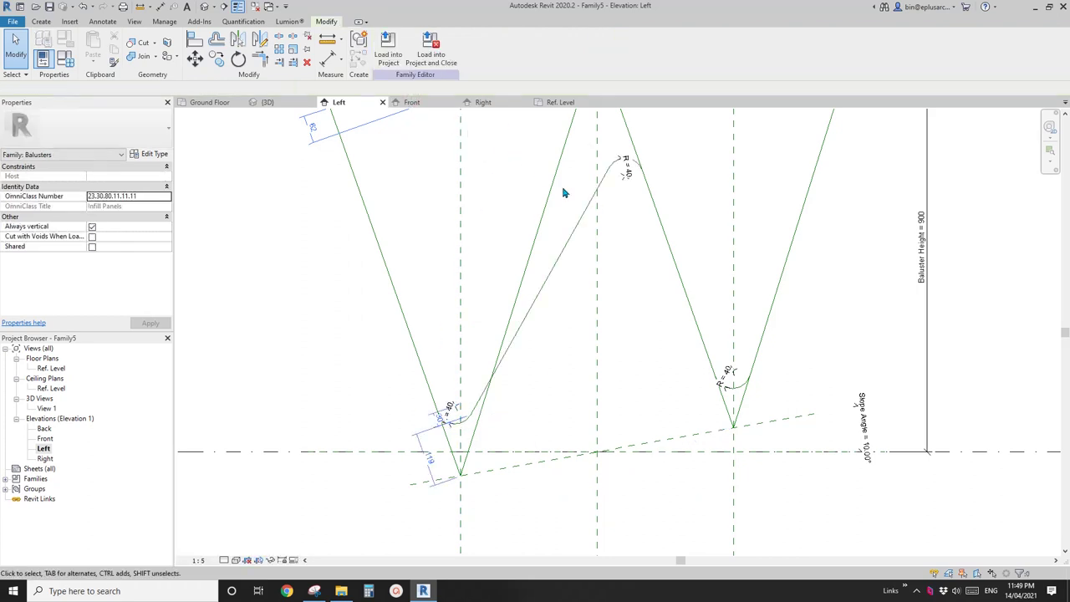
Try to align the skewed line between the two fillets with the middle sloped reference line.
{"action": "key", "text": "a"}
{"action": "key", "text": "l"}
{"action": "left_click", "coordinate": [539, 229]}
{"action": "left_click", "coordinate": [563, 246]}
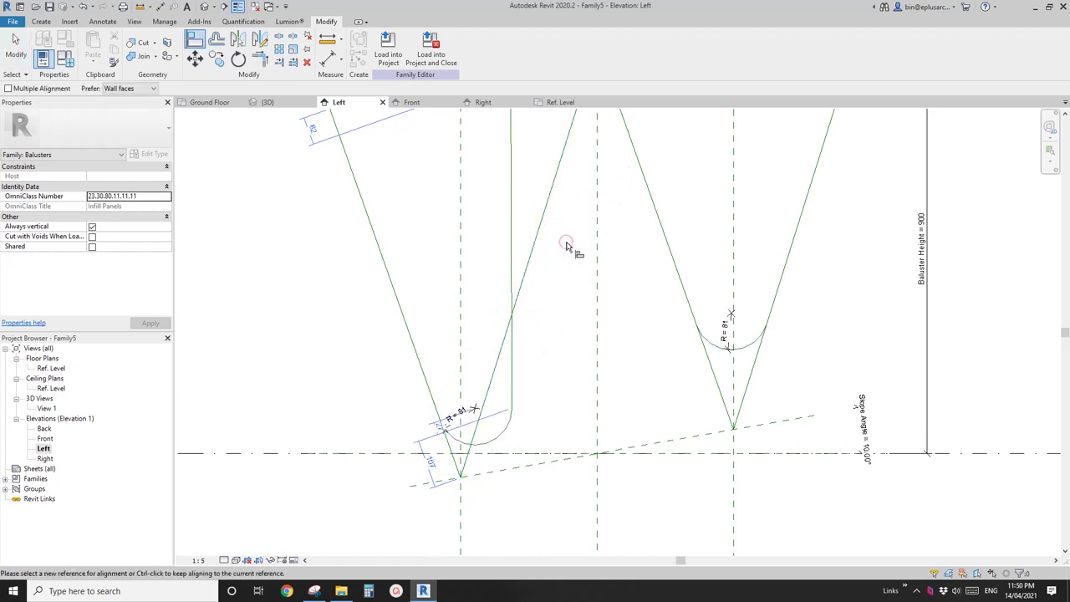
{"action": "scroll", "coordinate": [566, 246], "scroll_direction": "down", "scroll_amount": 4}
{"action": "key", "text": "Escape"}
{"action": "key", "text": "Escape"}
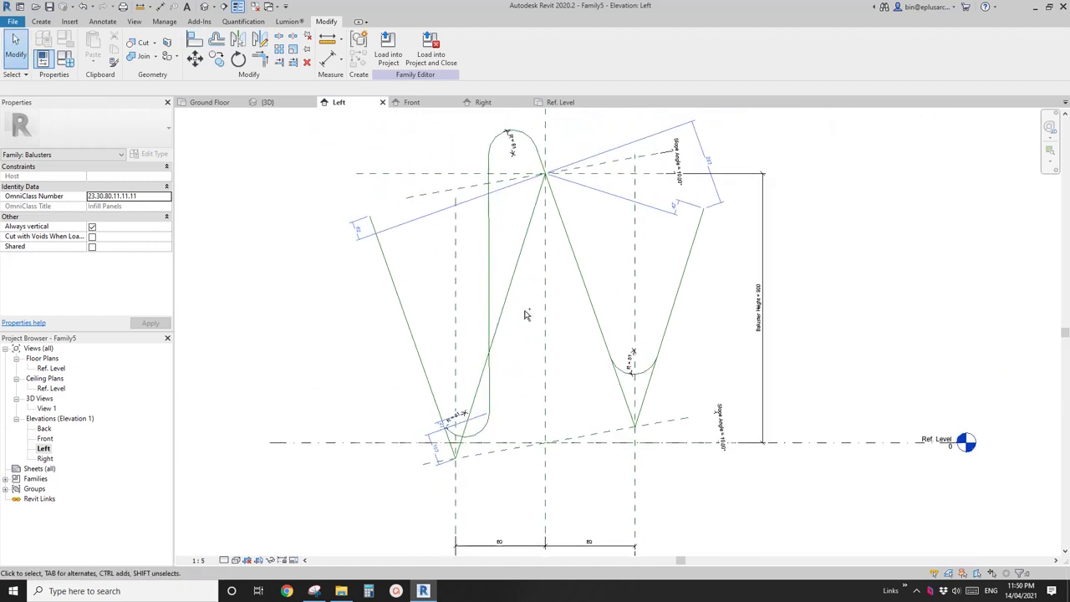
Undo the line alignment and the R label on the fillet's radius dimension.
{"action": "key", "text": "ctrl+z"}
{"action": "scroll", "coordinate": [526, 315], "scroll_direction": "up", "scroll_amount": 2}
{"action": "key", "text": "ctrl+z"}
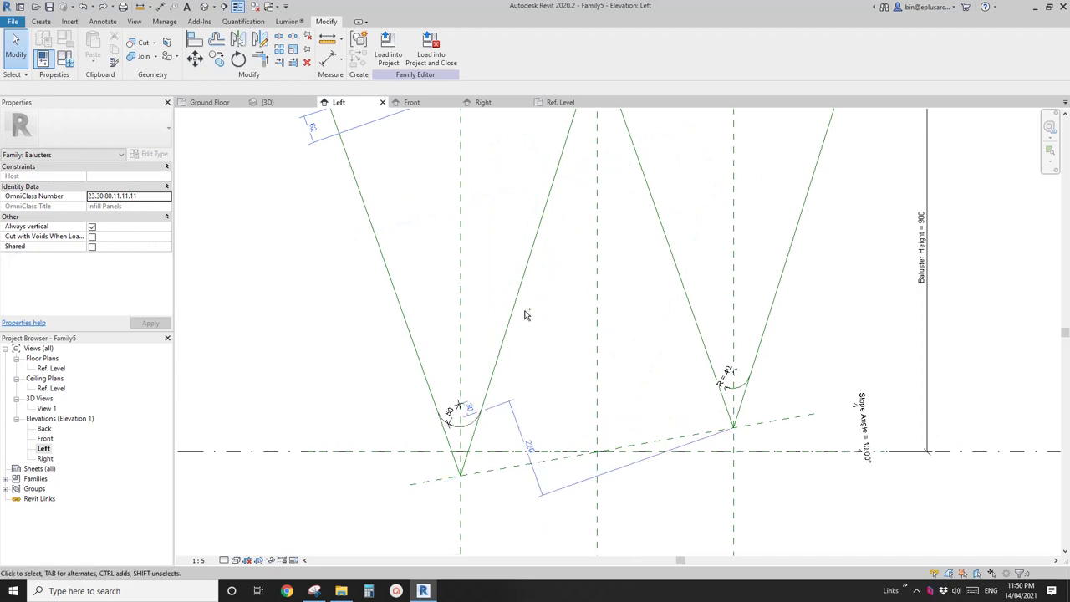
Align the straight segment between the two fillets with the middle sloped reference line and lock the alignment.
{"action": "middle_click_drag", "start_coordinate": [569, 320], "coordinate": [561, 321]}
{"action": "key", "text": "a"}
{"action": "key", "text": "l"}
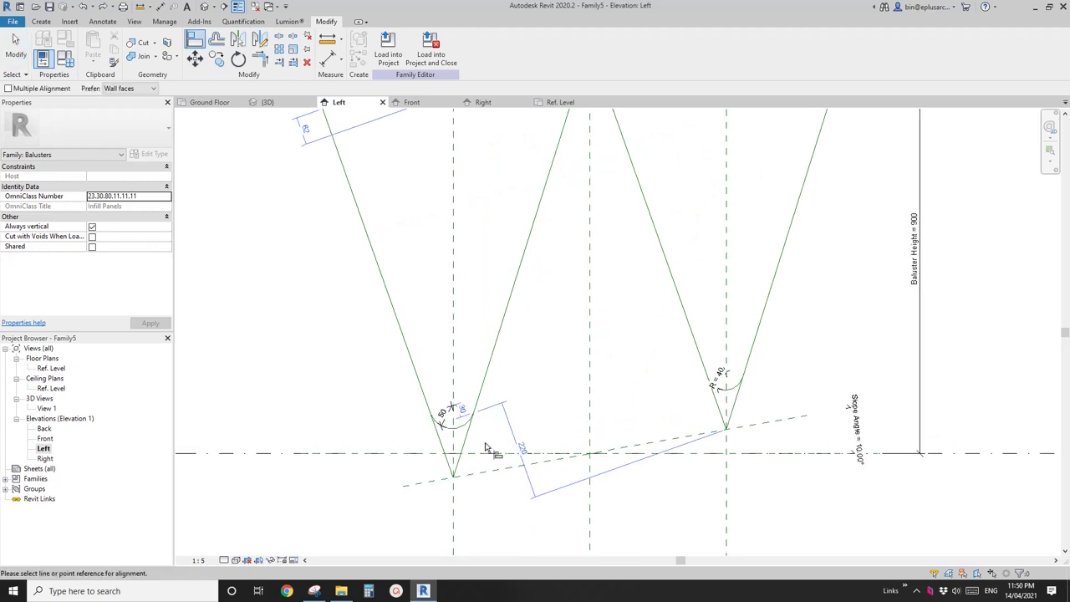
{"action": "left_click", "coordinate": [468, 436]}
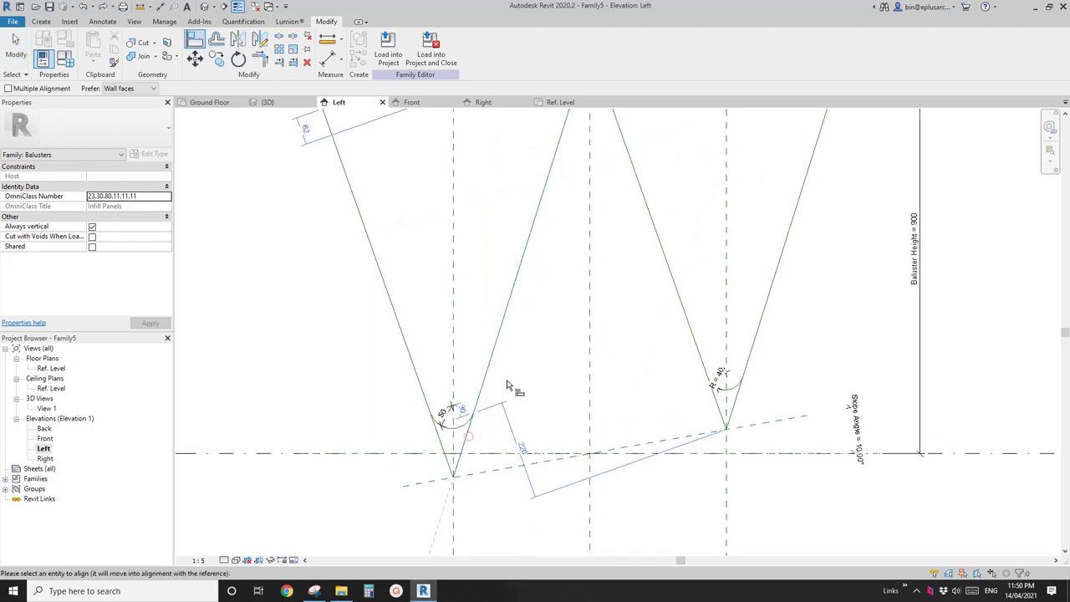
{"action": "left_click", "coordinate": [515, 294]}
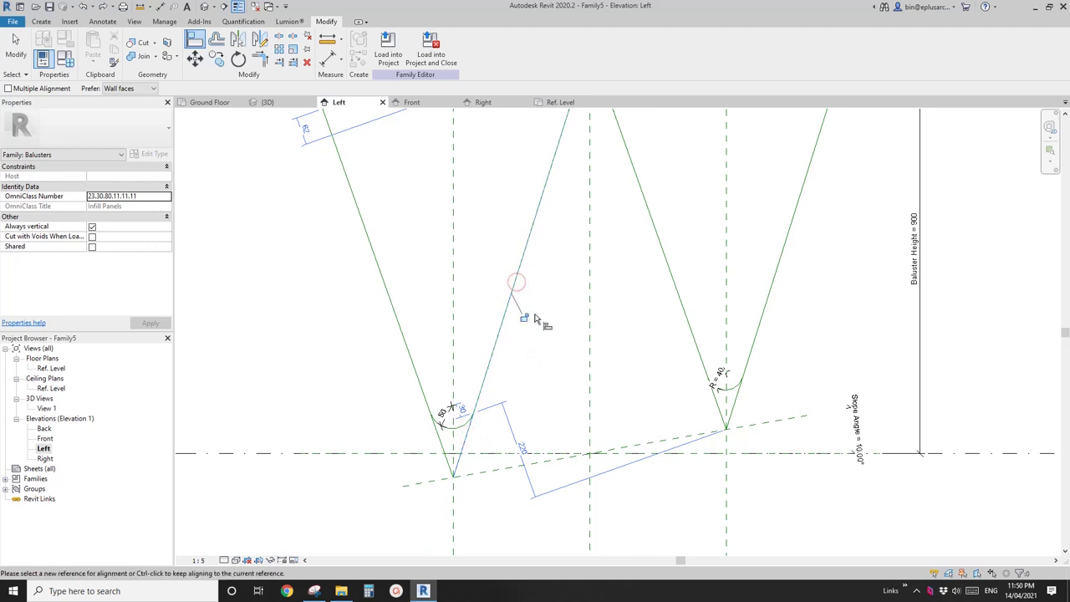
{"action": "scroll", "coordinate": [502, 330], "scroll_direction": "down", "scroll_amount": 3}
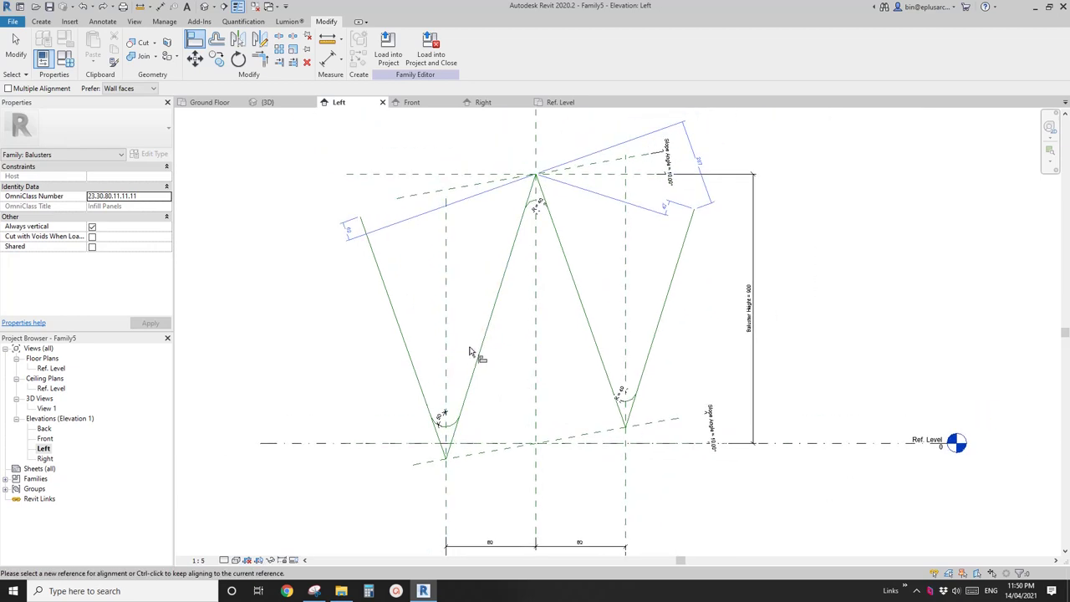
{"action": "key", "text": "Escape"}
Set the radius of the fillet arc above the lowest vertex to 40 mm.
{"action": "scroll", "coordinate": [463, 392], "scroll_direction": "up", "scroll_amount": 1}
{"action": "middle_click_drag", "start_coordinate": [463, 391], "coordinate": [547, 392]}
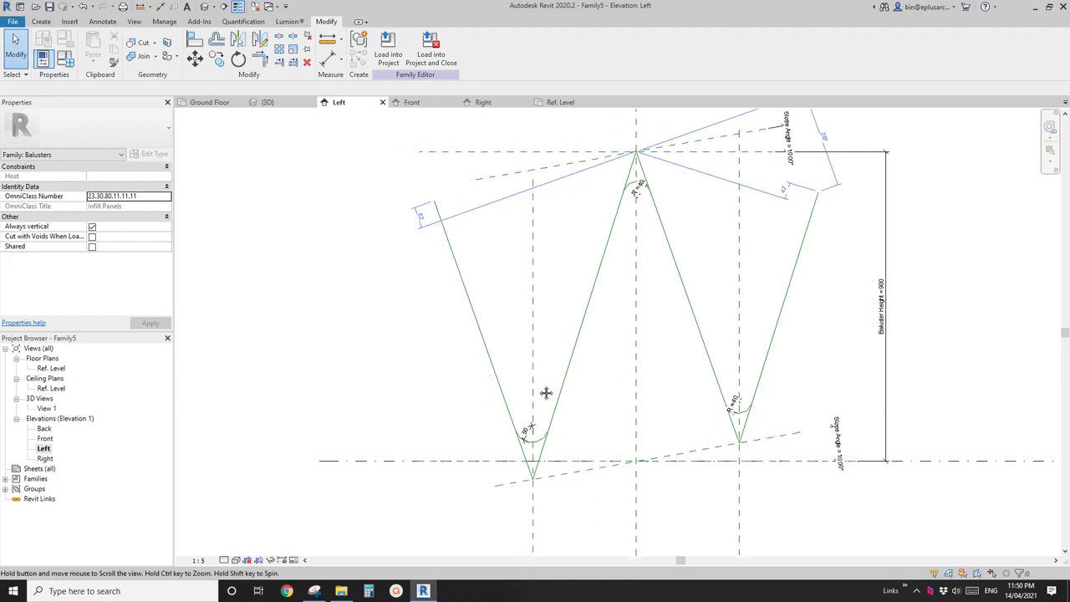
{"action": "scroll", "coordinate": [542, 410], "scroll_direction": "up", "scroll_amount": 1}
{"action": "left_click", "coordinate": [527, 438]}
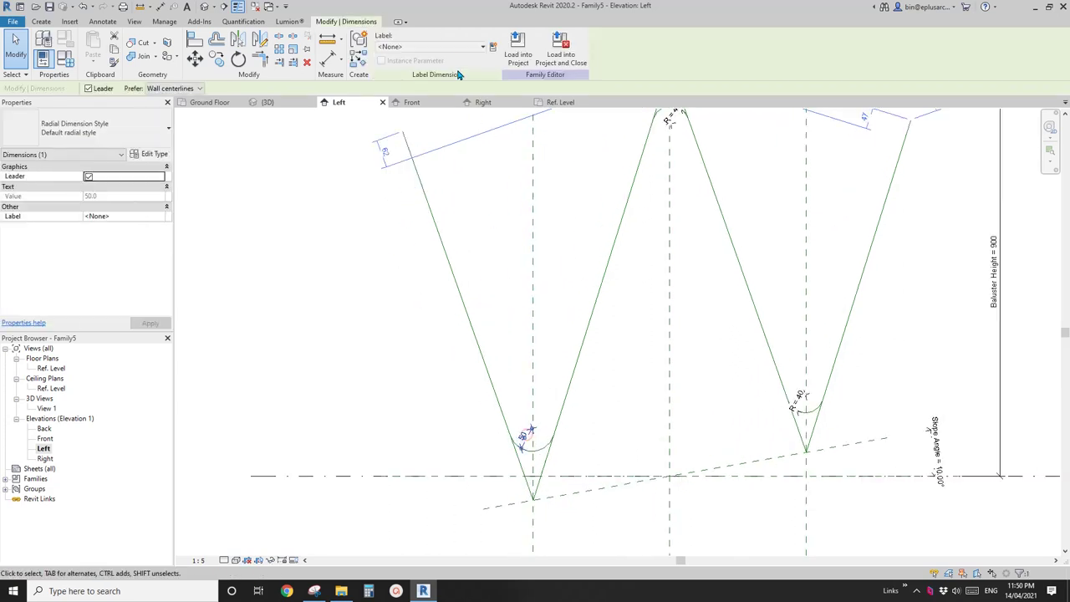
{"action": "left_click", "coordinate": [494, 310]}
{"action": "left_click", "coordinate": [541, 450]}
{"action": "left_click", "coordinate": [523, 437]}
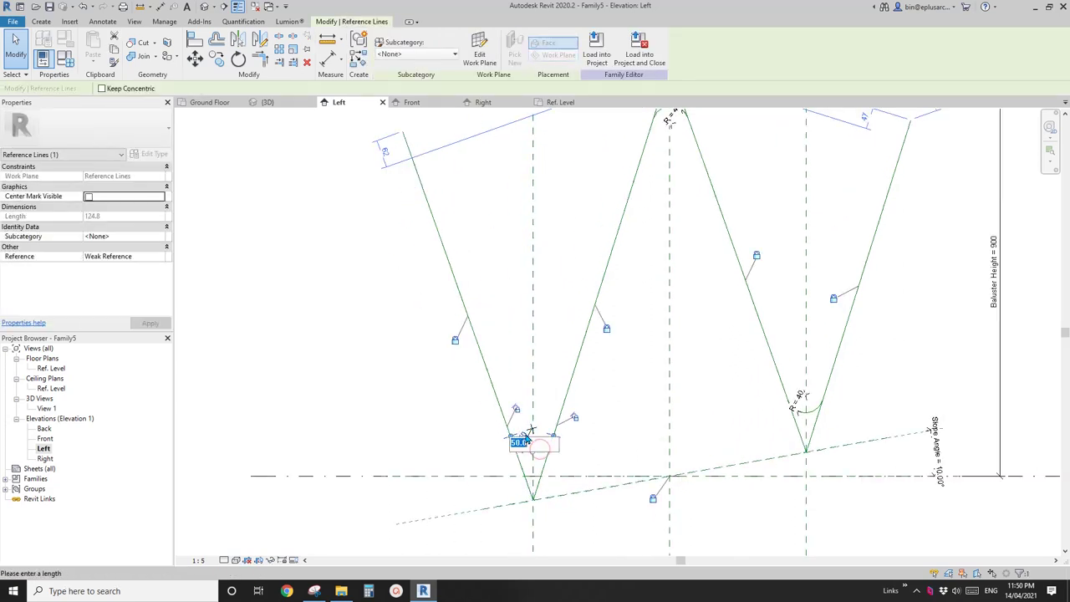
{"action": "type", "text": "40"}
{"action": "key", "text": "Return"}
{"action": "key", "text": "Escape"}
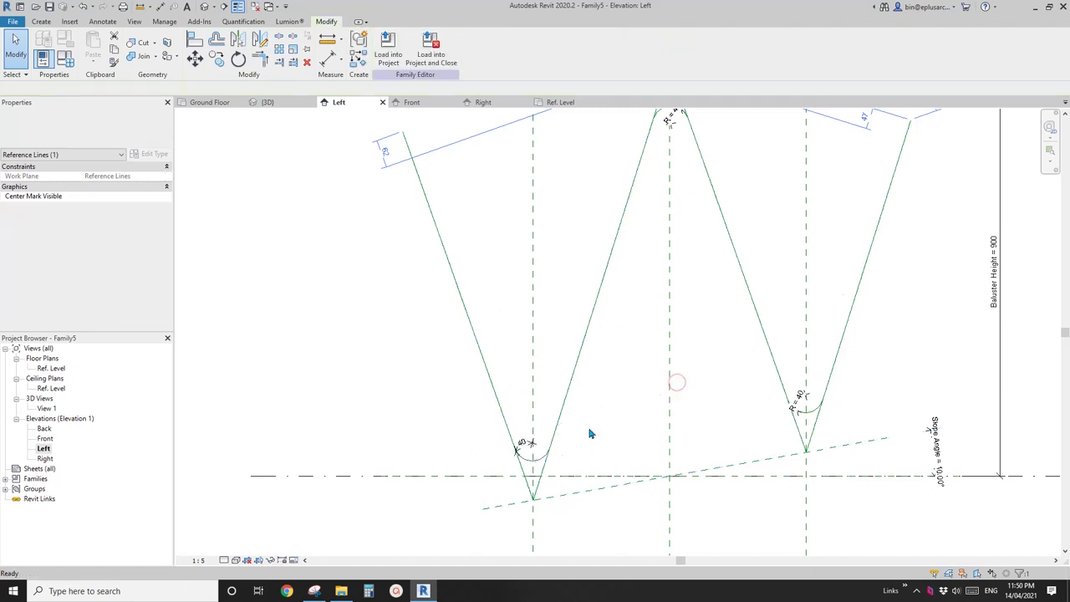
Label the radius dimension of the fillet arc above the lowest vertex with the R parameter.
{"action": "left_click", "coordinate": [437, 55]}
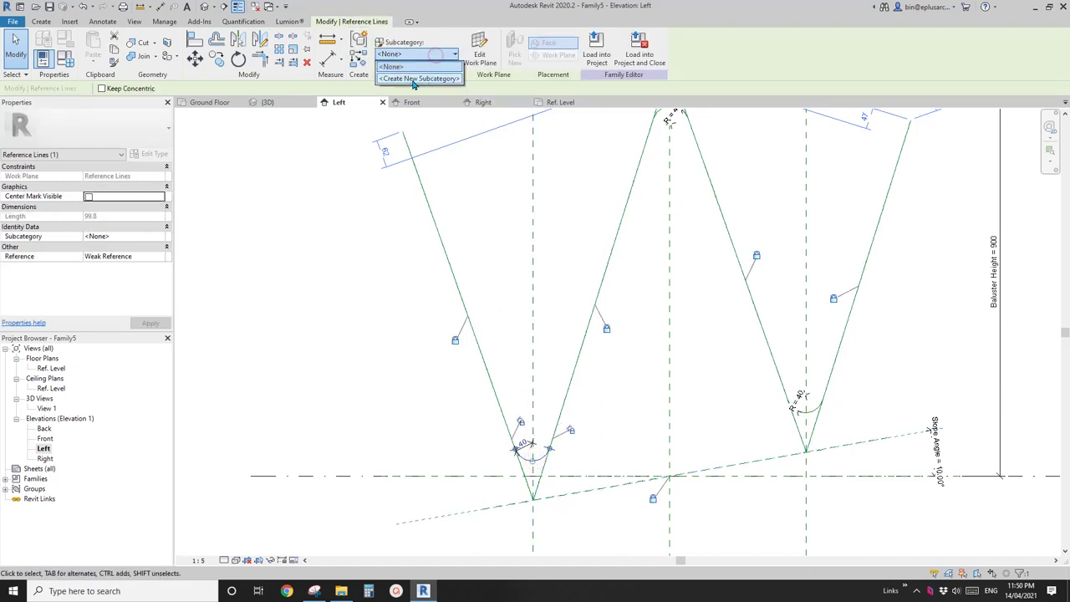
{"action": "left_click", "coordinate": [446, 68]}
{"action": "key", "text": "Escape"}
{"action": "left_click", "coordinate": [522, 444]}
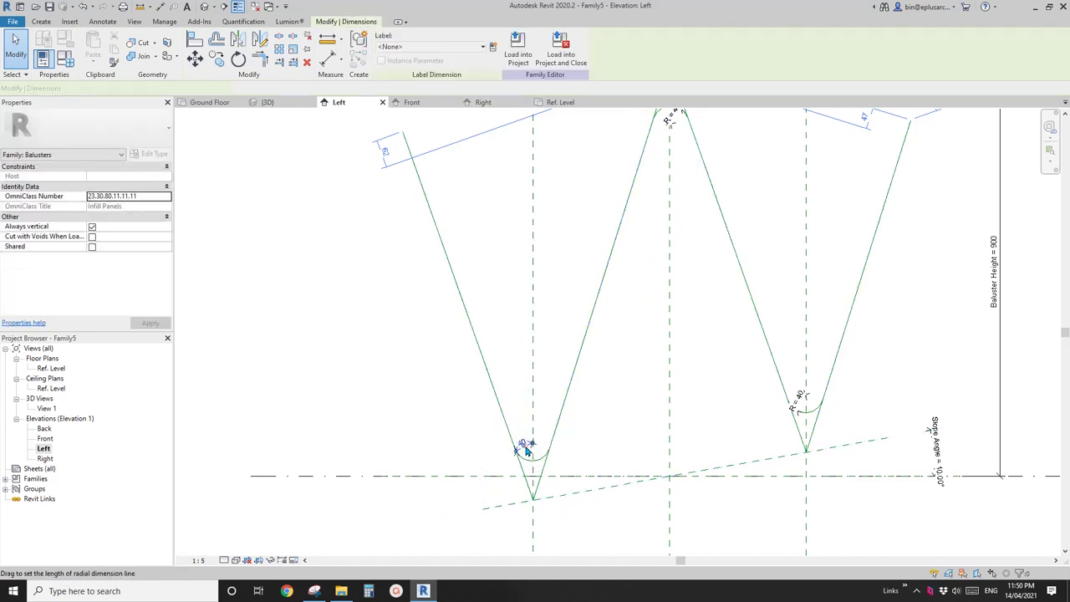
{"action": "left_click", "coordinate": [429, 48]}
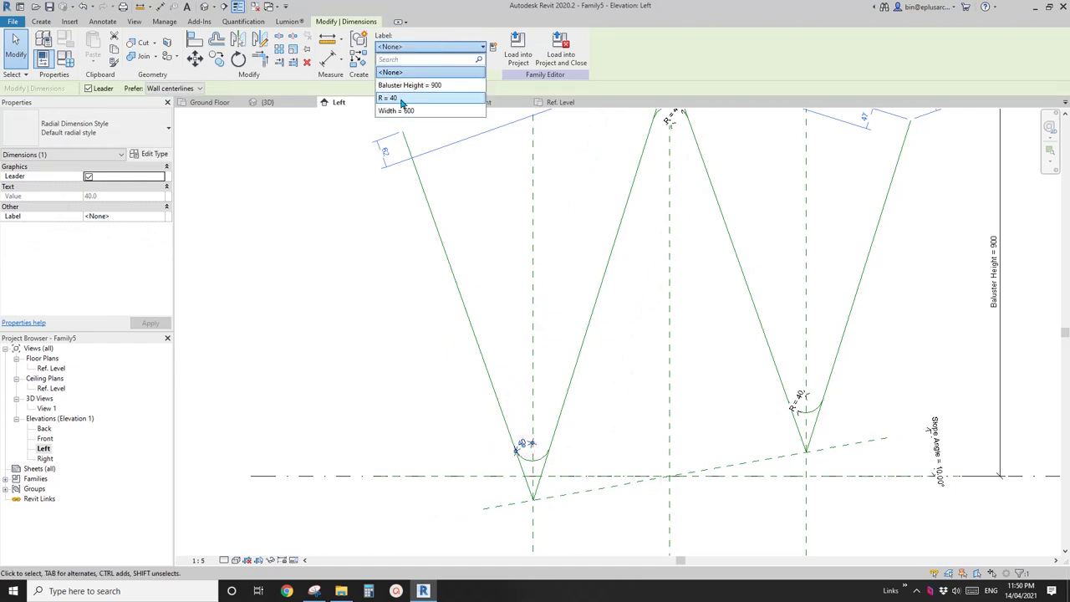
{"action": "left_click", "coordinate": [401, 98]}
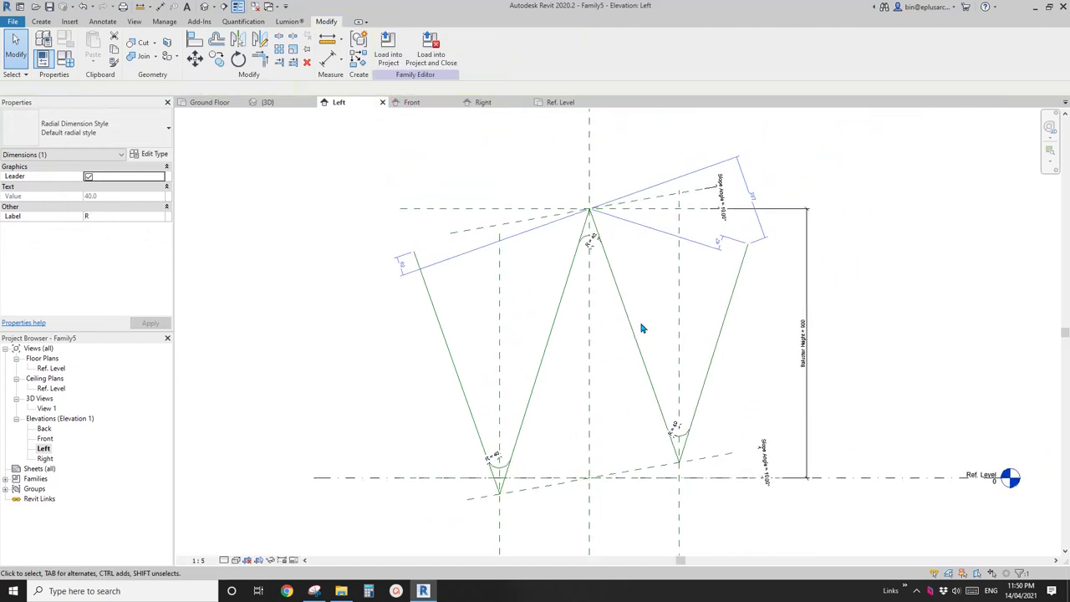
Test the R parameter in the family types by applying 30, and set it to 50.
{"action": "left_click", "coordinate": [65, 59]}
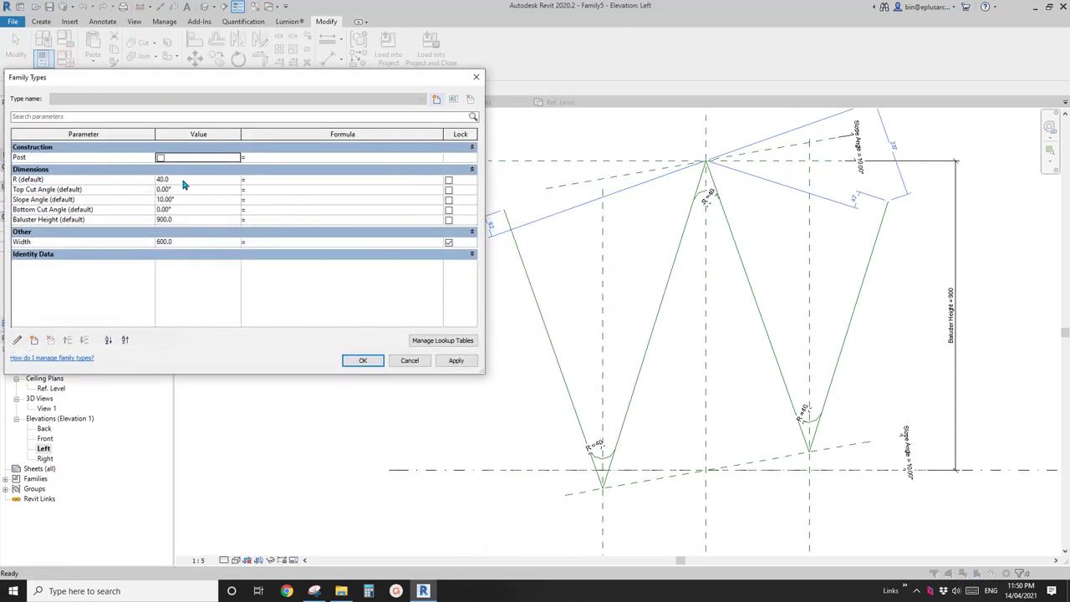
{"action": "left_click", "coordinate": [187, 179]}
{"action": "type", "text": "30"}
{"action": "left_click", "coordinate": [455, 362]}
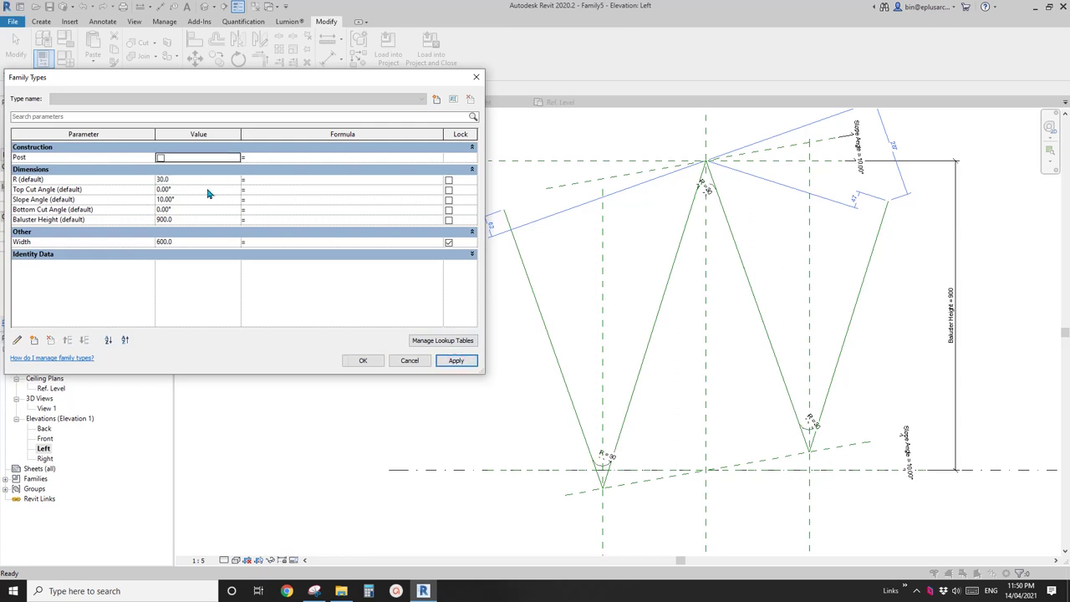
{"action": "left_click", "coordinate": [195, 182]}
{"action": "left_click", "coordinate": [456, 362]}
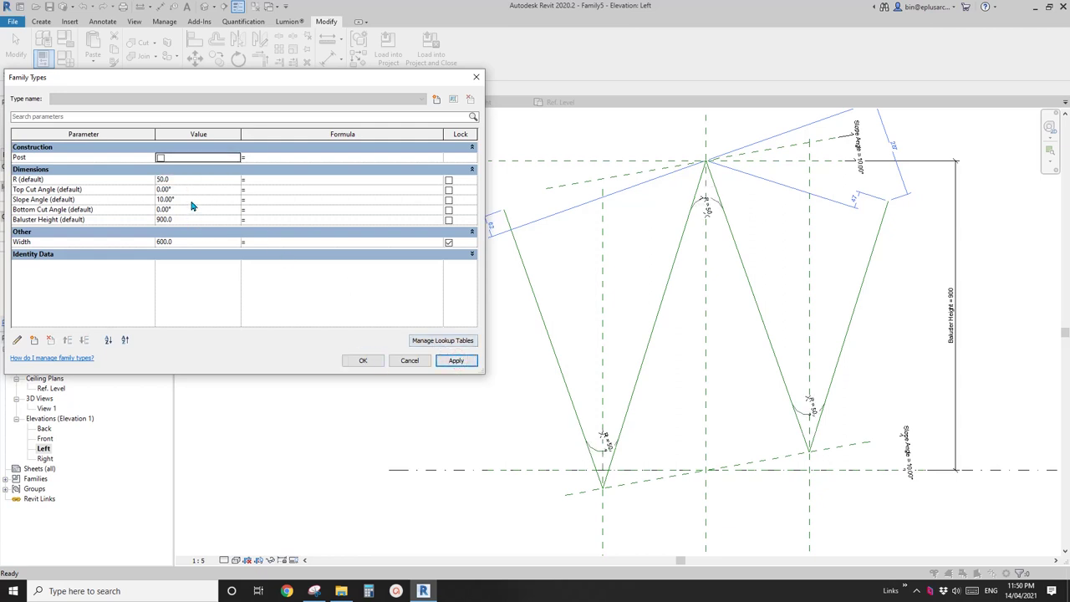
Set the Slope Angle to 20° and the Width to 400 in the family types.
{"action": "left_click", "coordinate": [191, 201]}
{"action": "left_click", "coordinate": [453, 361]}
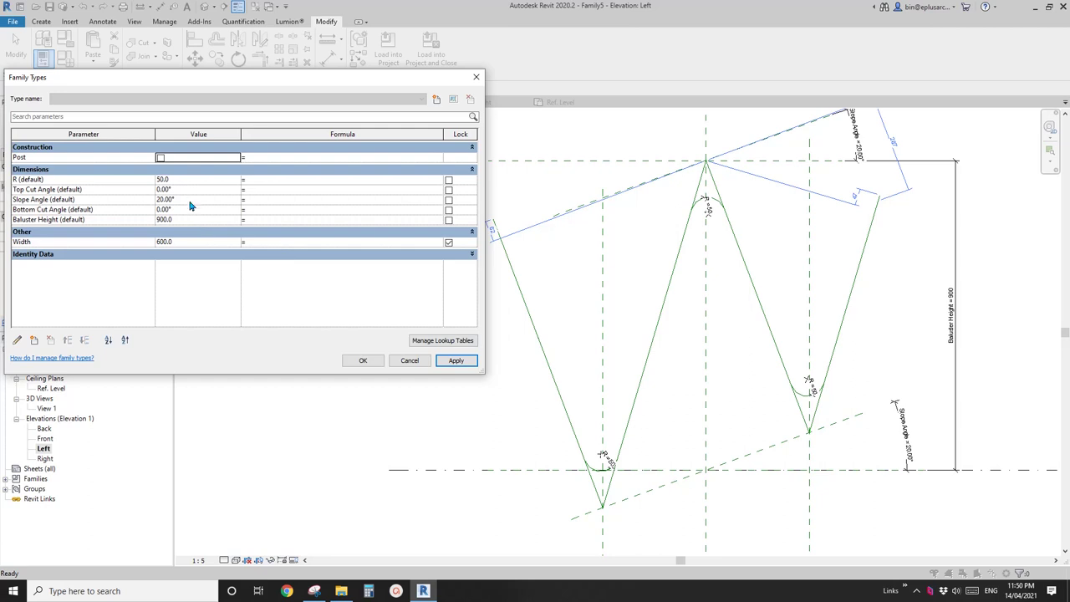
{"action": "left_click", "coordinate": [200, 242]}
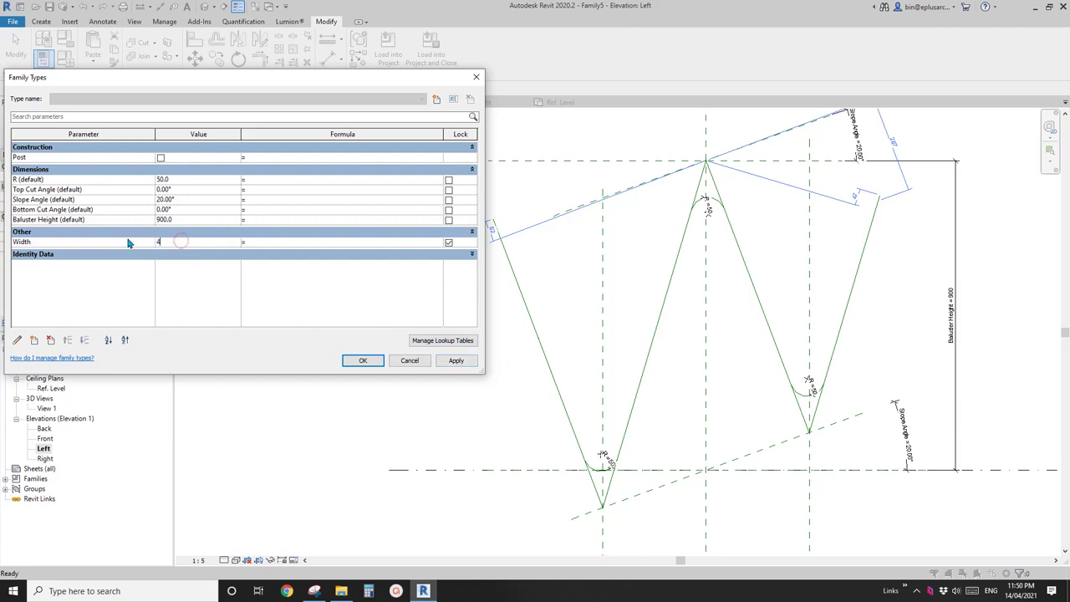
{"action": "left_click", "coordinate": [455, 360]}
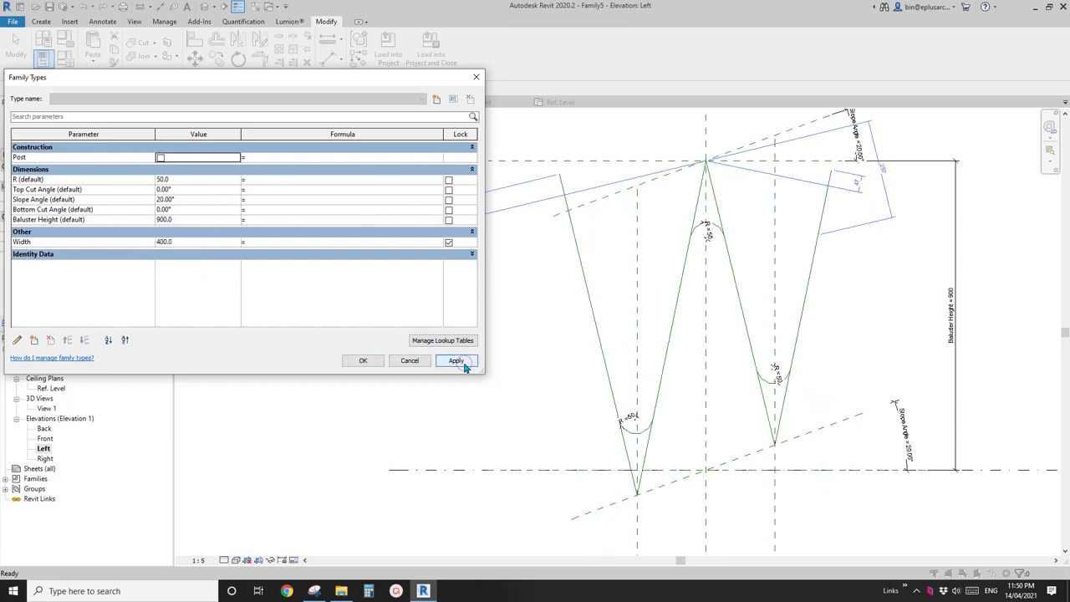
{"action": "left_click", "coordinate": [363, 361]}
Examine how the zigzag reference lines and their fillet arcs follow the new radius, slope and width.
{"action": "scroll", "coordinate": [519, 337], "scroll_direction": "down", "scroll_amount": 3}
{"action": "middle_click_drag", "start_coordinate": [518, 337], "coordinate": [555, 341]}
{"action": "scroll", "coordinate": [552, 342], "scroll_direction": "up", "scroll_amount": 2}
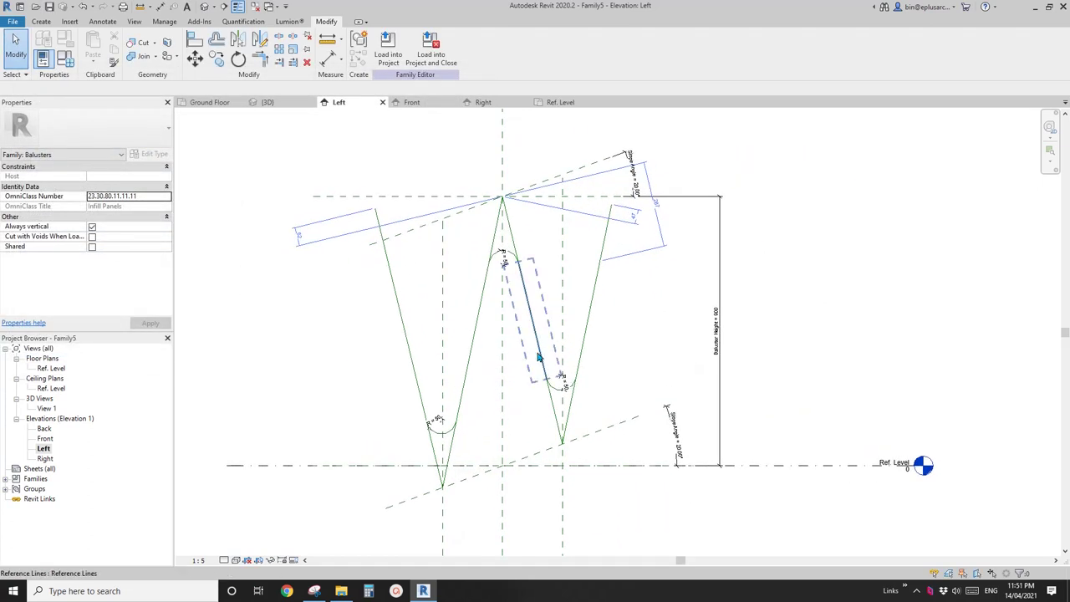
{"action": "scroll", "coordinate": [501, 278], "scroll_direction": "up", "scroll_amount": 1}
{"action": "scroll", "coordinate": [473, 410], "scroll_direction": "up", "scroll_amount": 1}
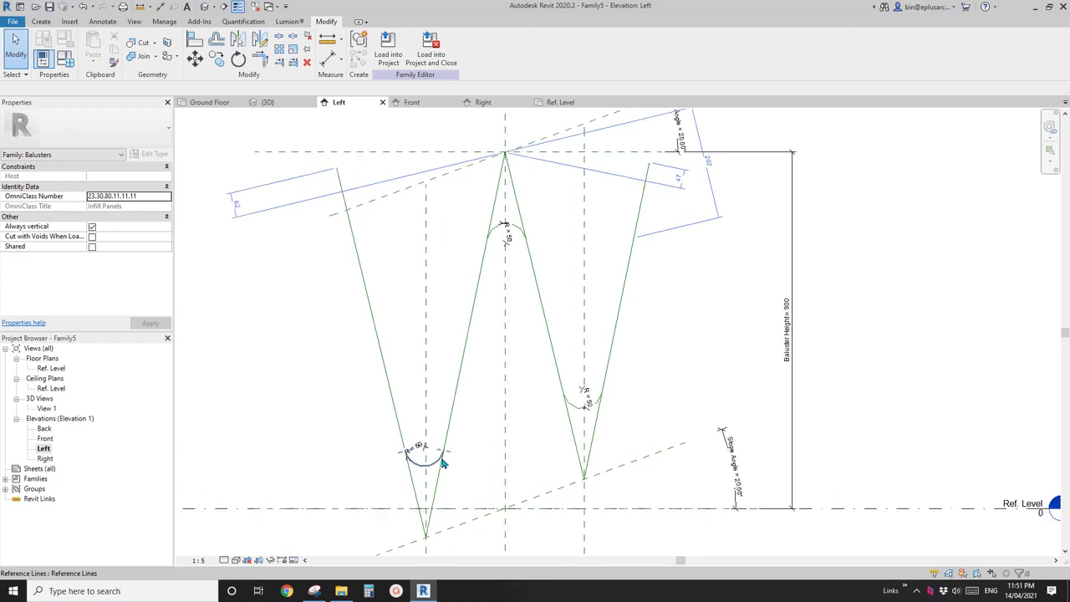
{"action": "middle_click_drag", "start_coordinate": [502, 320], "coordinate": [477, 326]}
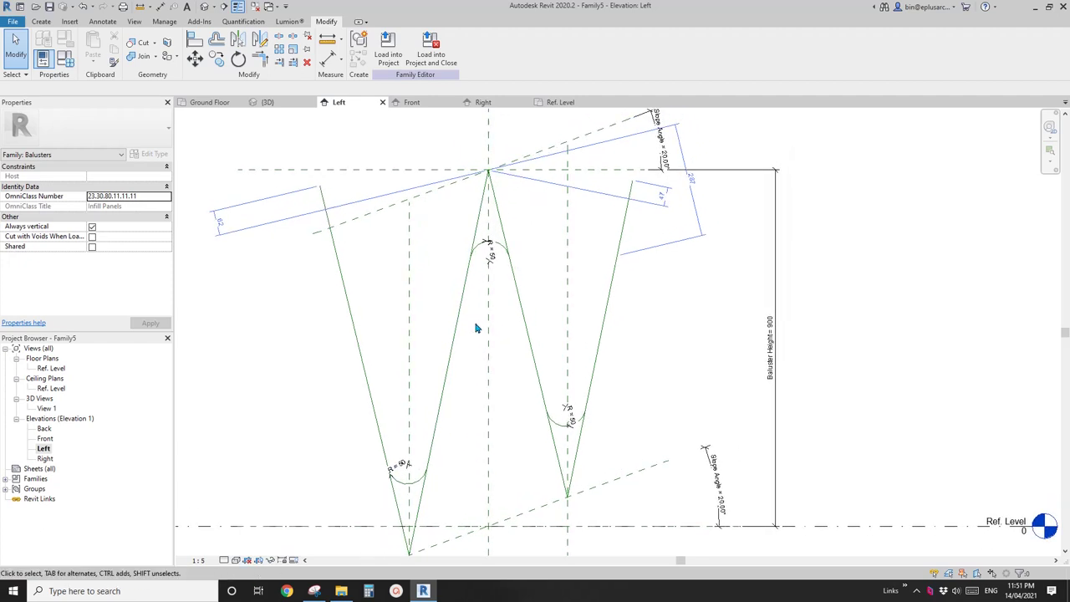
{"action": "mouse_move", "coordinate": [490, 415]}
{"action": "middle_mouse_down"}
{"action": "mouse_move", "coordinate": [492, 393]}
{"action": "mouse_move", "coordinate": [485, 413]}
{"action": "middle_mouse_up"}
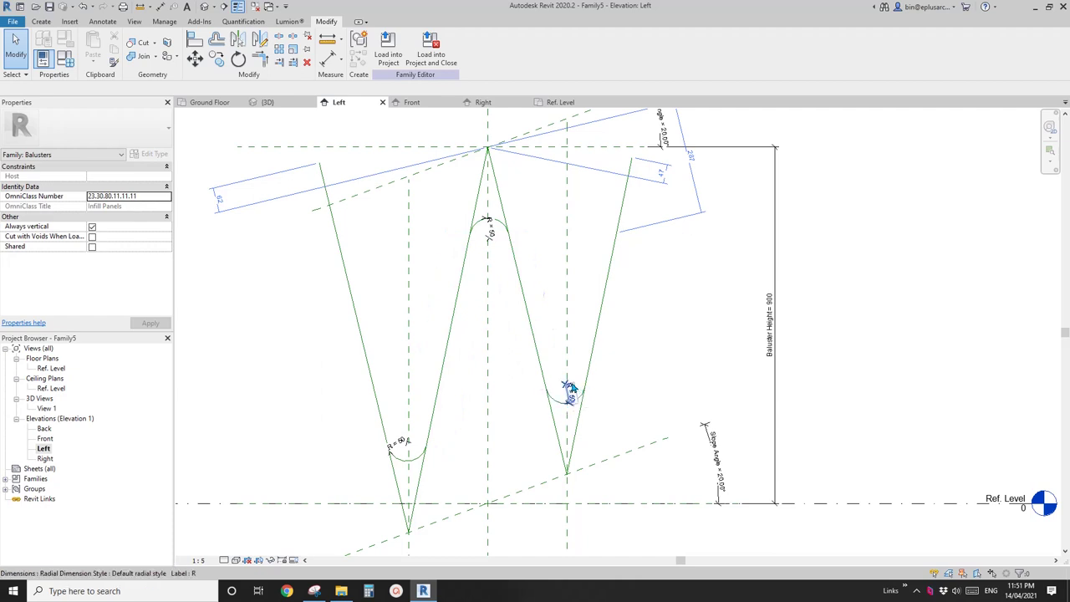
{"action": "middle_click_drag", "start_coordinate": [481, 359], "coordinate": [490, 368]}
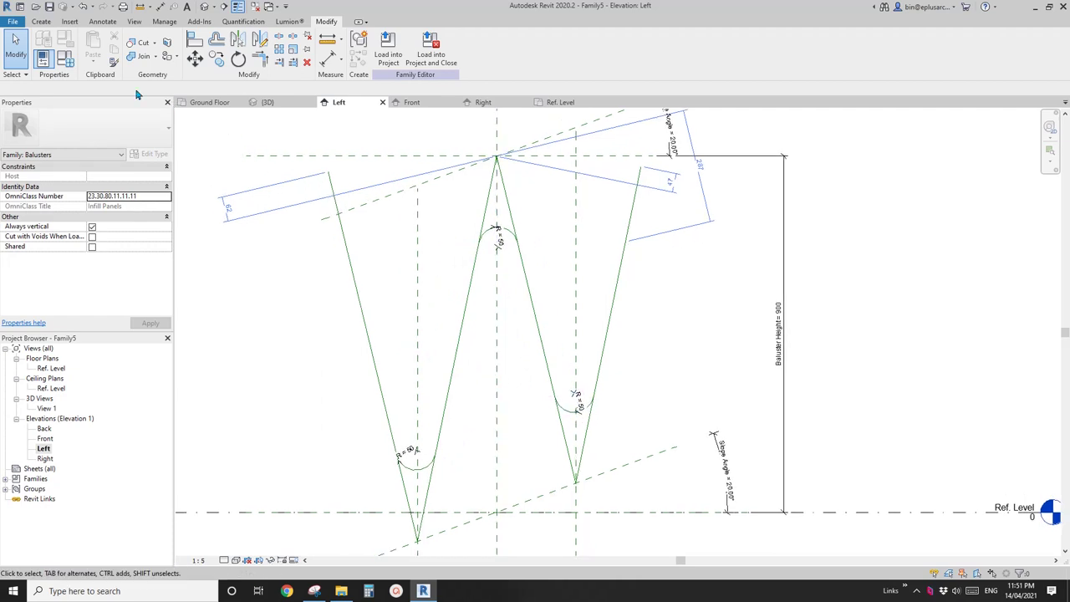
Start a sweep whose picked path follows the two middle straight segments, the upper fillet arc and the higher of the bottom arcs.
{"action": "left_click", "coordinate": [42, 23]}
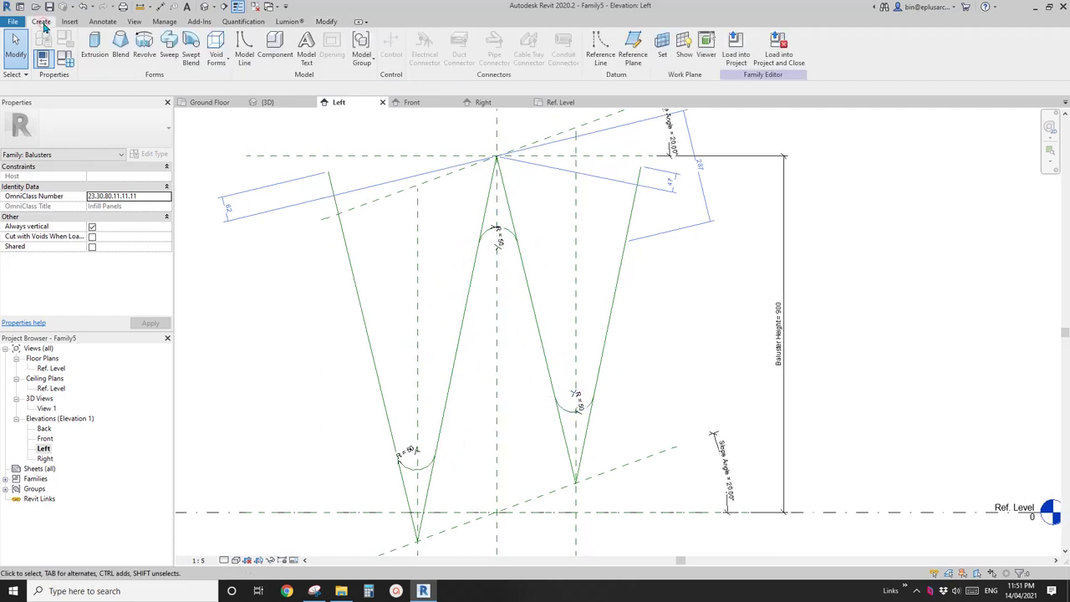
{"action": "left_click", "coordinate": [169, 50]}
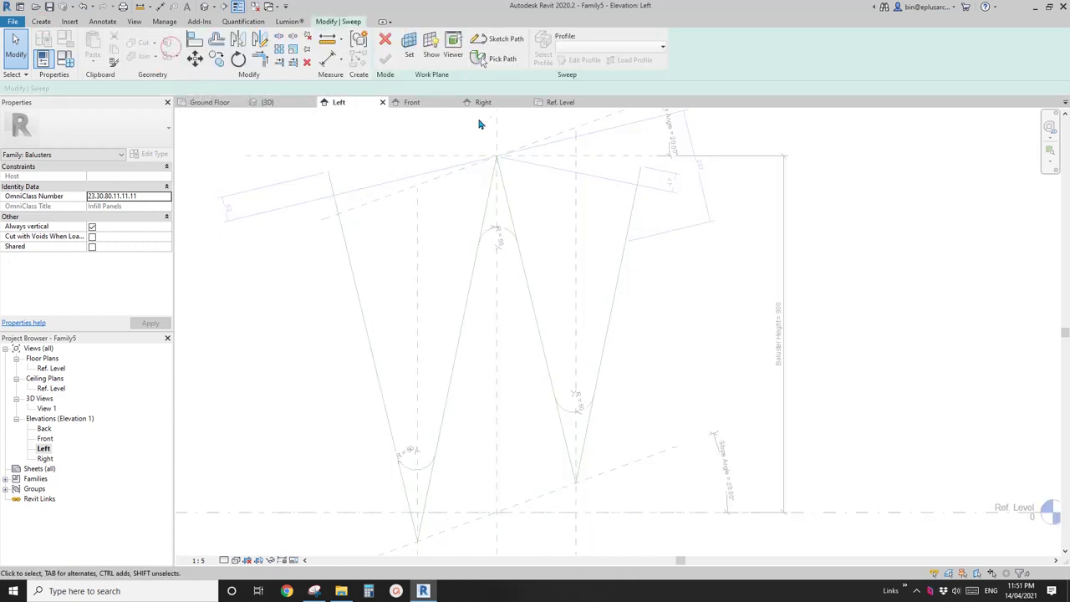
{"action": "left_click", "coordinate": [495, 61]}
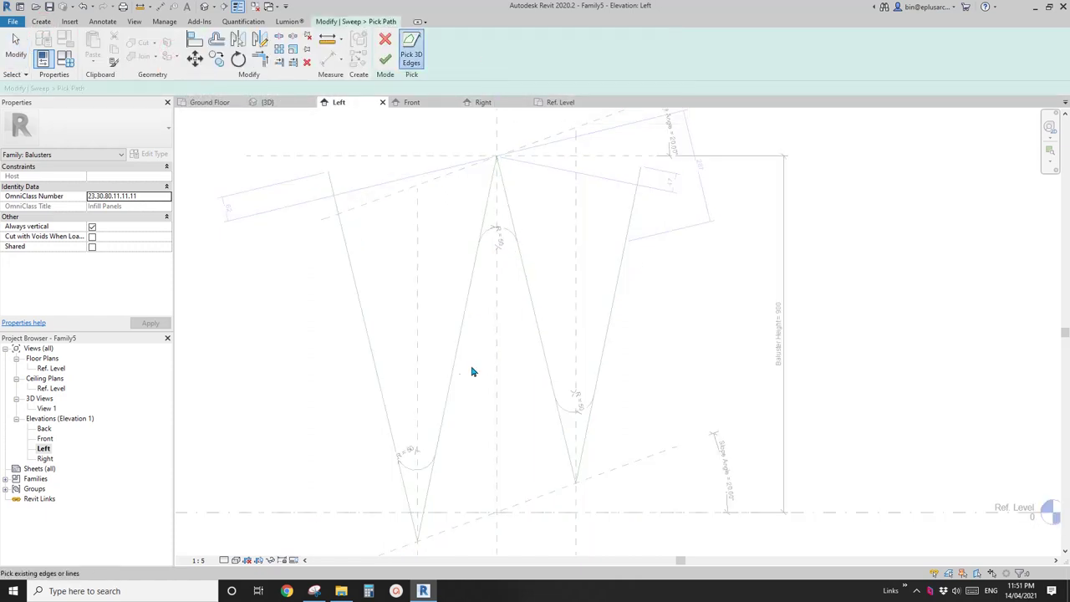
{"action": "left_click", "coordinate": [453, 381]}
{"action": "left_click", "coordinate": [504, 238]}
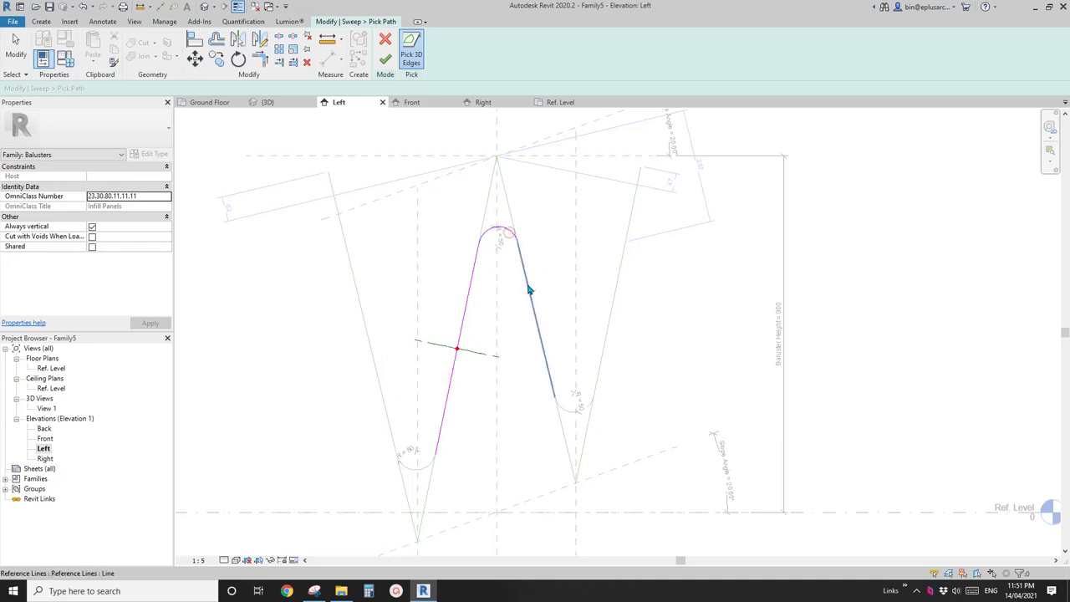
{"action": "left_click", "coordinate": [530, 287]}
{"action": "left_click", "coordinate": [573, 410]}
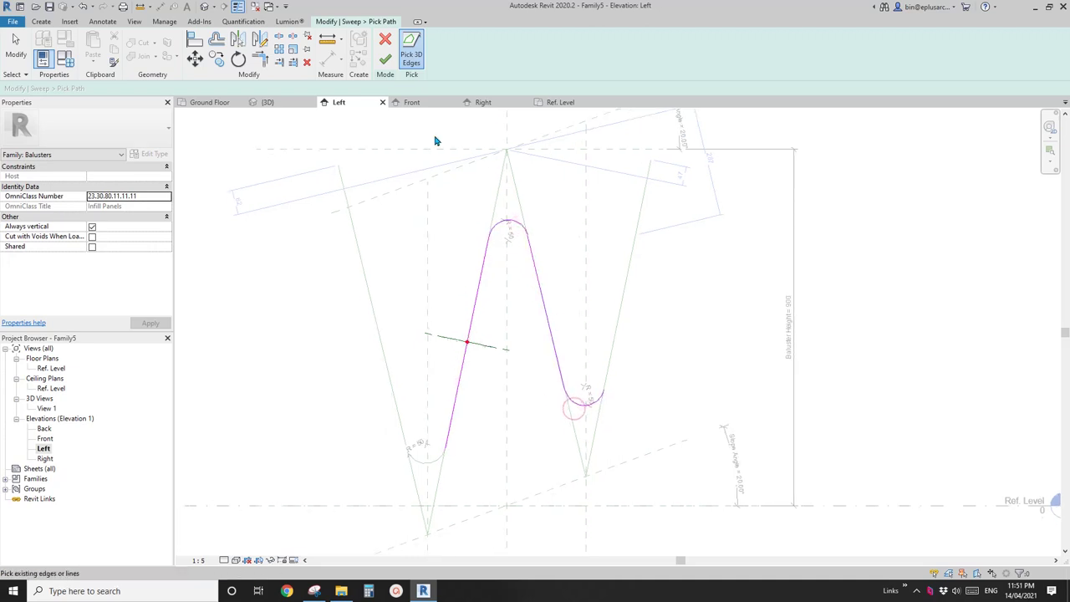
{"action": "left_click", "coordinate": [382, 64]}
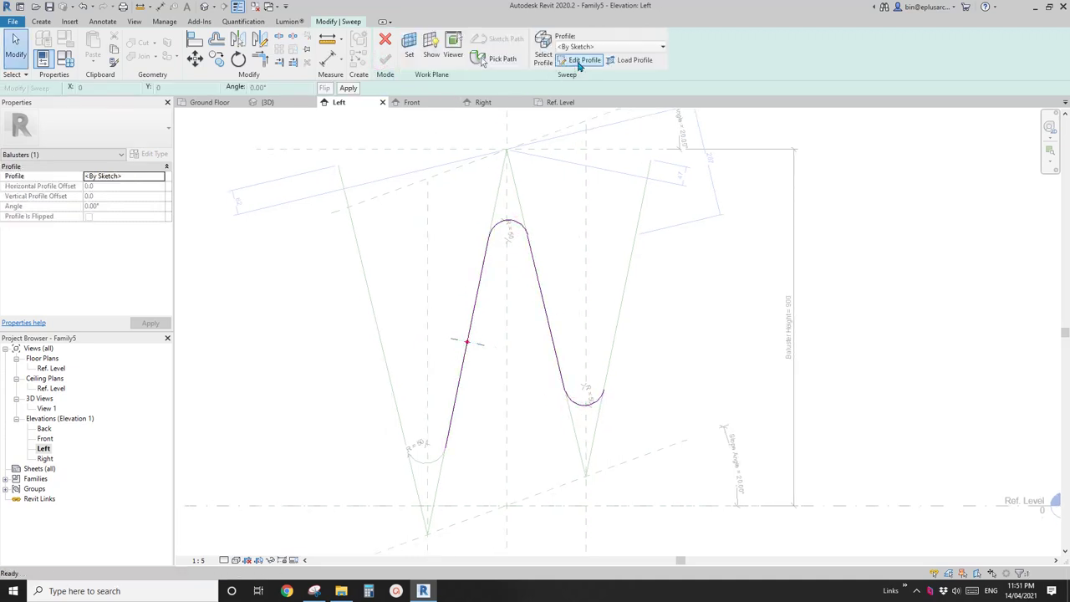
Sketch a circular sweep profile with a 20 mm radius centred on the path point, working in 3D view View 1.
{"action": "left_click", "coordinate": [583, 60]}
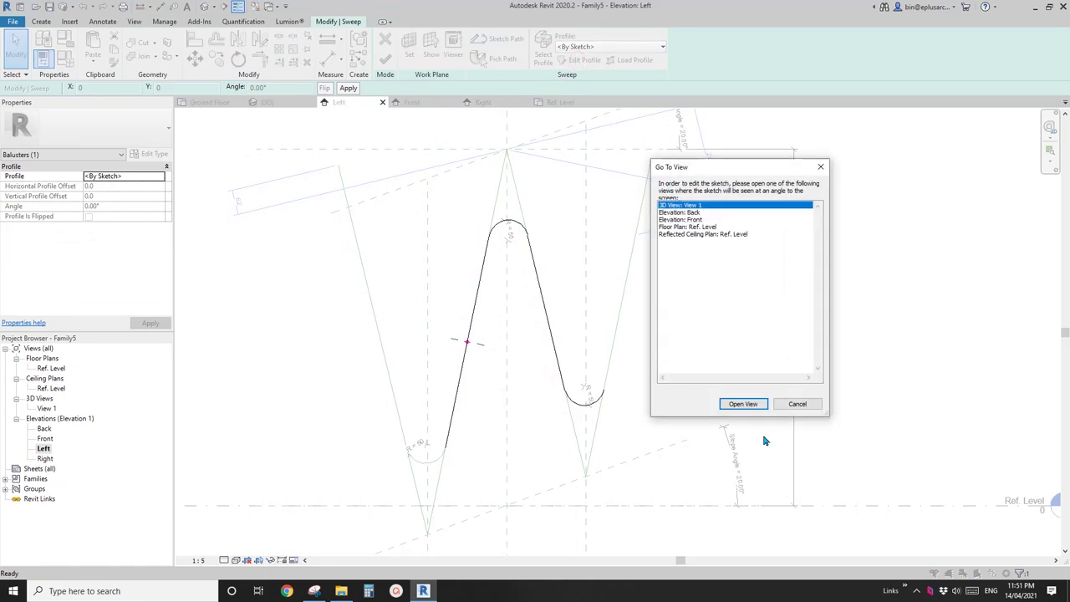
{"action": "left_click", "coordinate": [744, 404]}
{"action": "middle_click_drag", "start_coordinate": [669, 413], "coordinate": [649, 423], "text": "shift"}
{"action": "scroll", "coordinate": [635, 321], "scroll_direction": "up", "scroll_amount": 3}
{"action": "middle_click_drag", "start_coordinate": [710, 351], "coordinate": [709, 372], "text": "shift"}
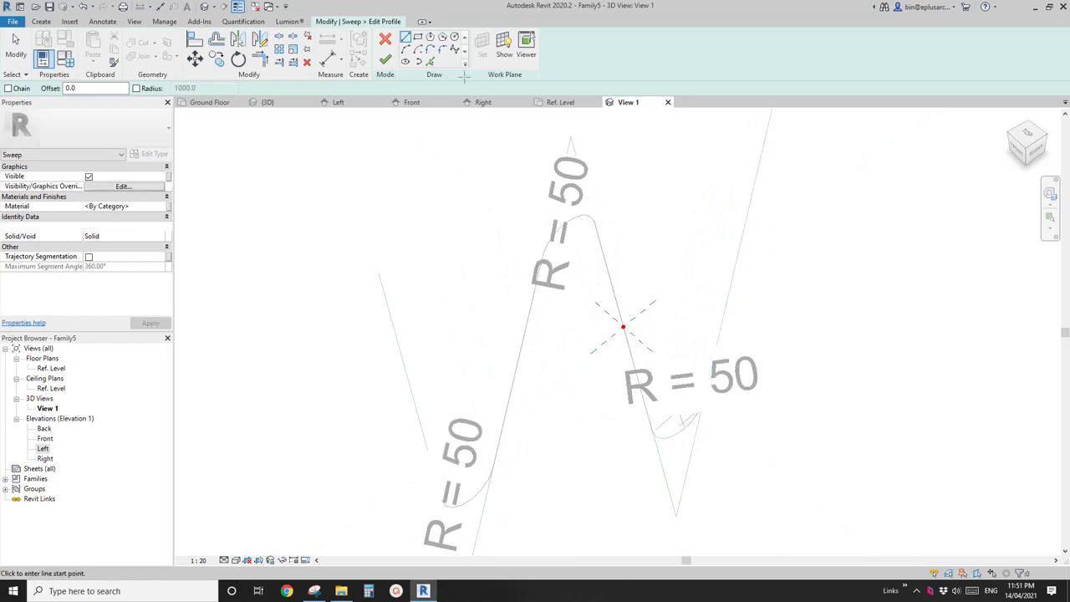
{"action": "left_click", "coordinate": [455, 38]}
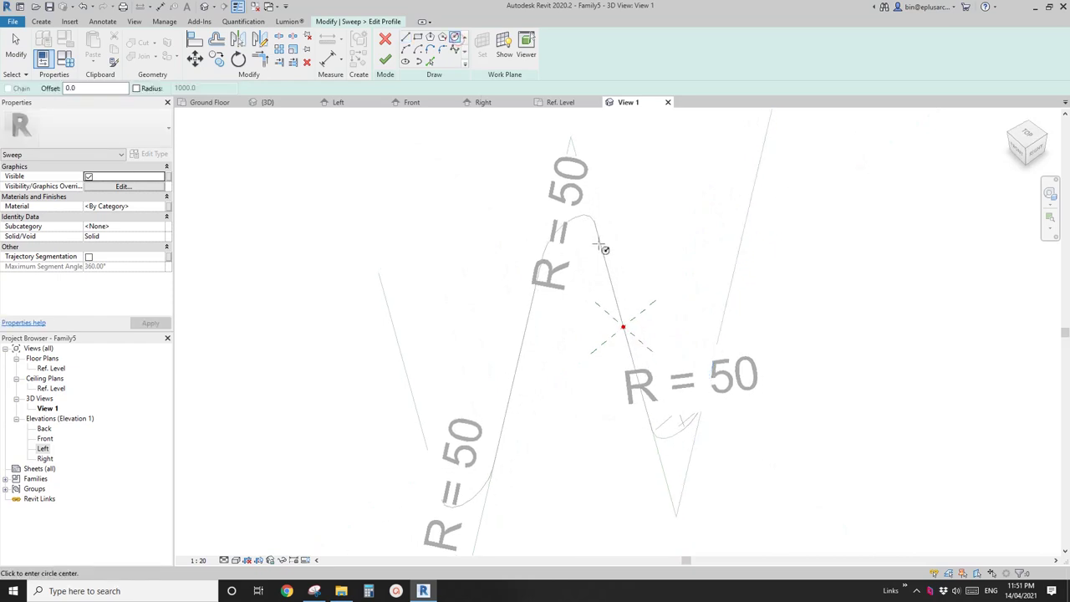
{"action": "left_click", "coordinate": [623, 326]}
{"action": "type", "text": "2"}
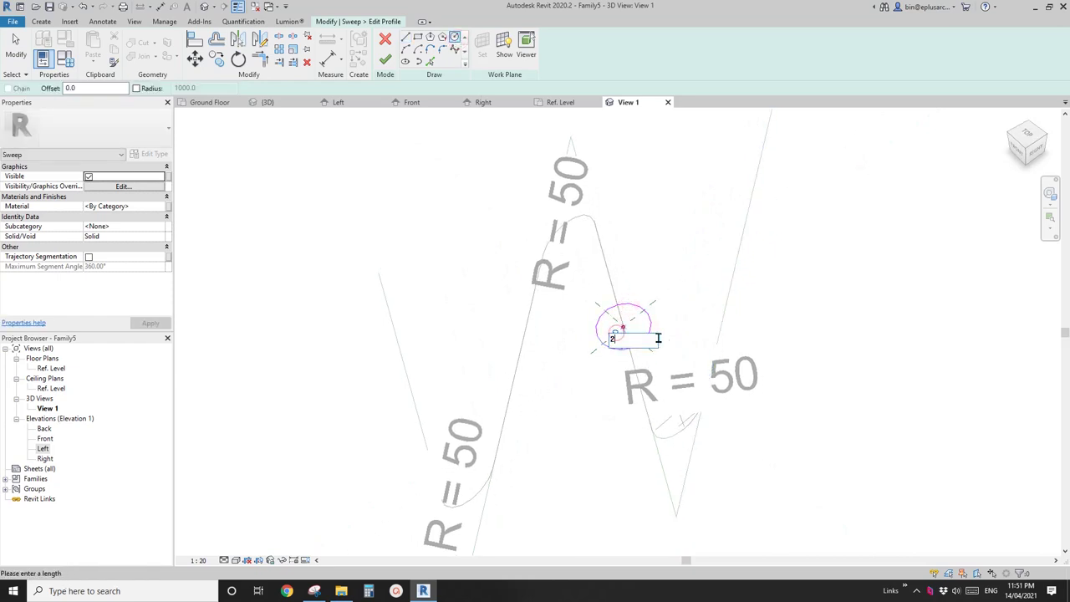
{"action": "type", "text": "0"}
{"action": "key", "text": "Return"}
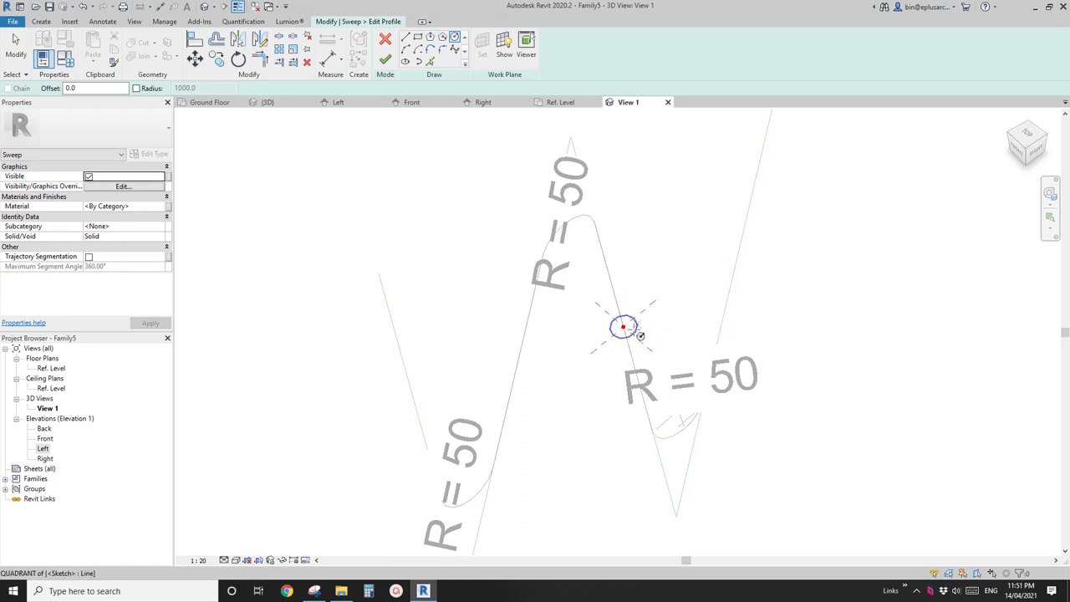
Finish the circular profile and complete the sweep along the zigzag path.
{"action": "scroll", "coordinate": [641, 329], "scroll_direction": "down", "scroll_amount": 3}
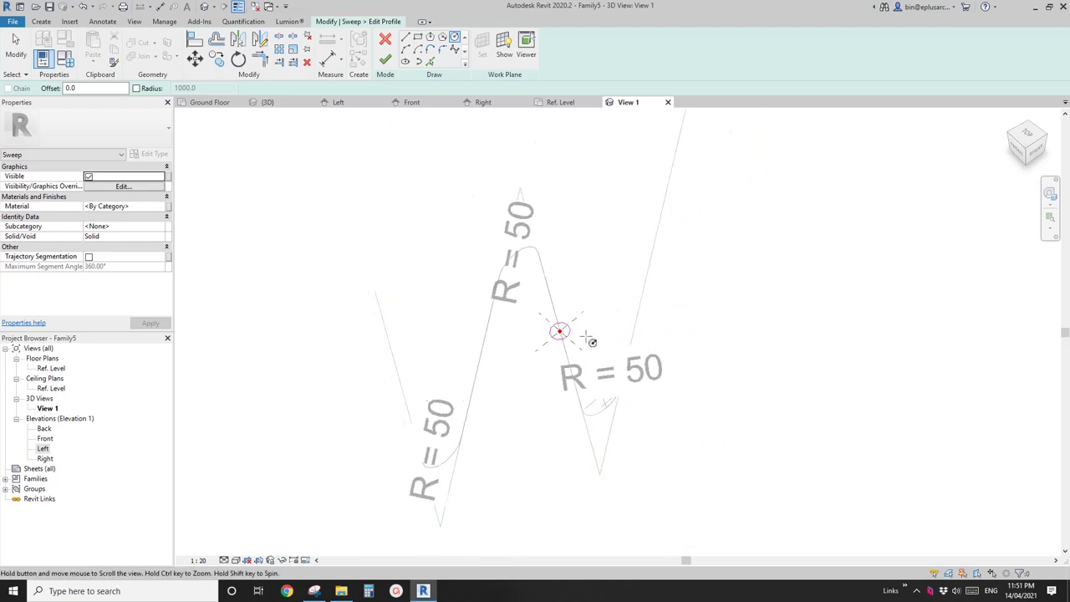
{"action": "key", "text": "Escape"}
{"action": "middle_click_drag", "start_coordinate": [565, 318], "coordinate": [581, 321]}
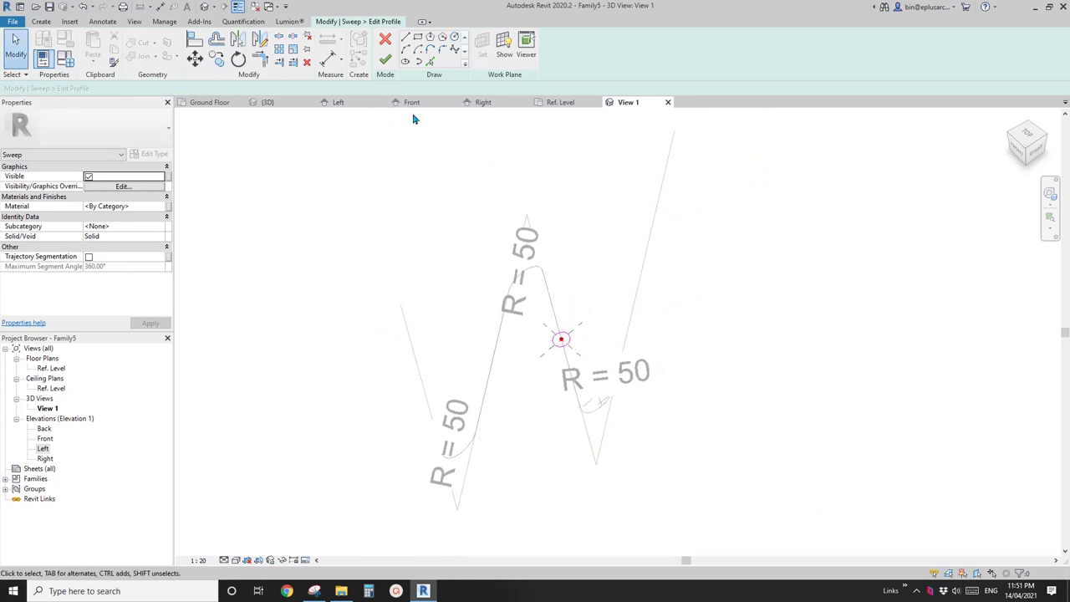
{"action": "left_click", "coordinate": [386, 59]}
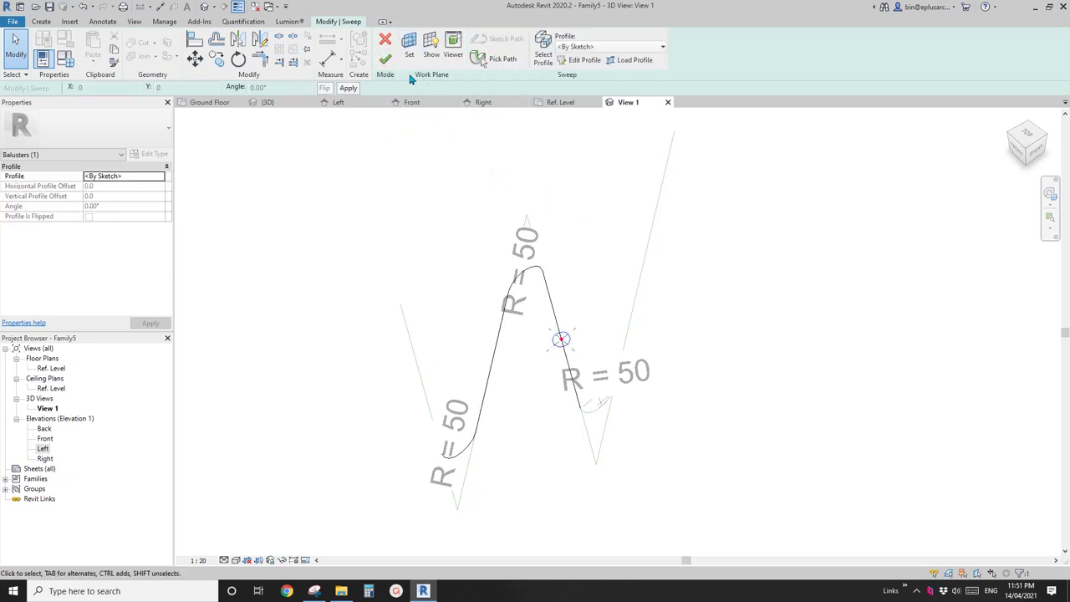
{"action": "left_click", "coordinate": [385, 58]}
Set the 3D view's scale to 1:10 and display the swept tube in the Shaded visual style.
{"action": "middle_click_drag", "start_coordinate": [626, 256], "coordinate": [278, 458], "text": "shift"}
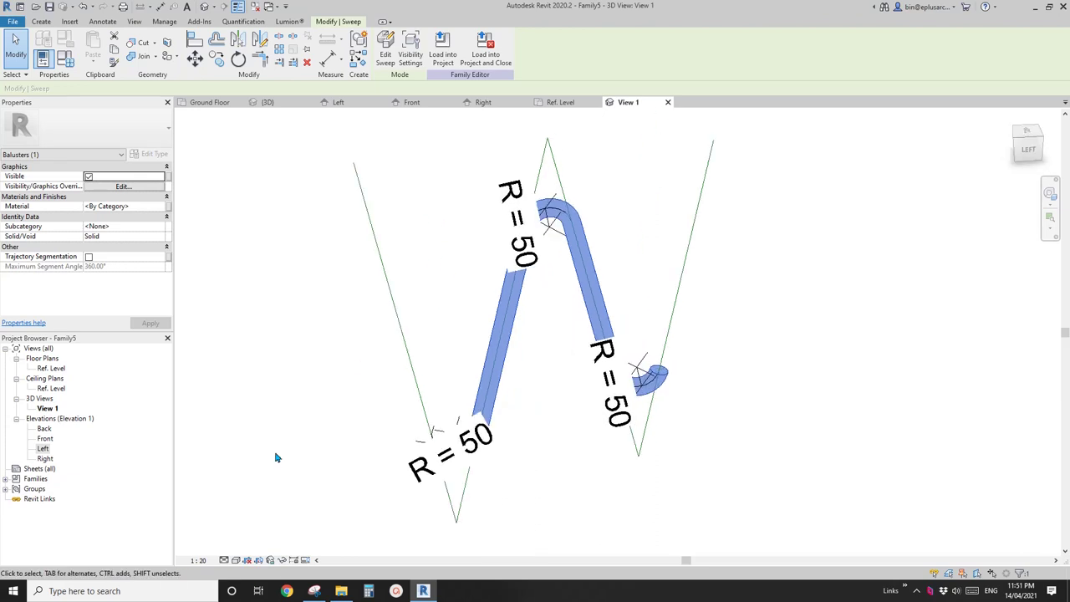
{"action": "left_click", "coordinate": [199, 560]}
{"action": "left_click", "coordinate": [210, 437]}
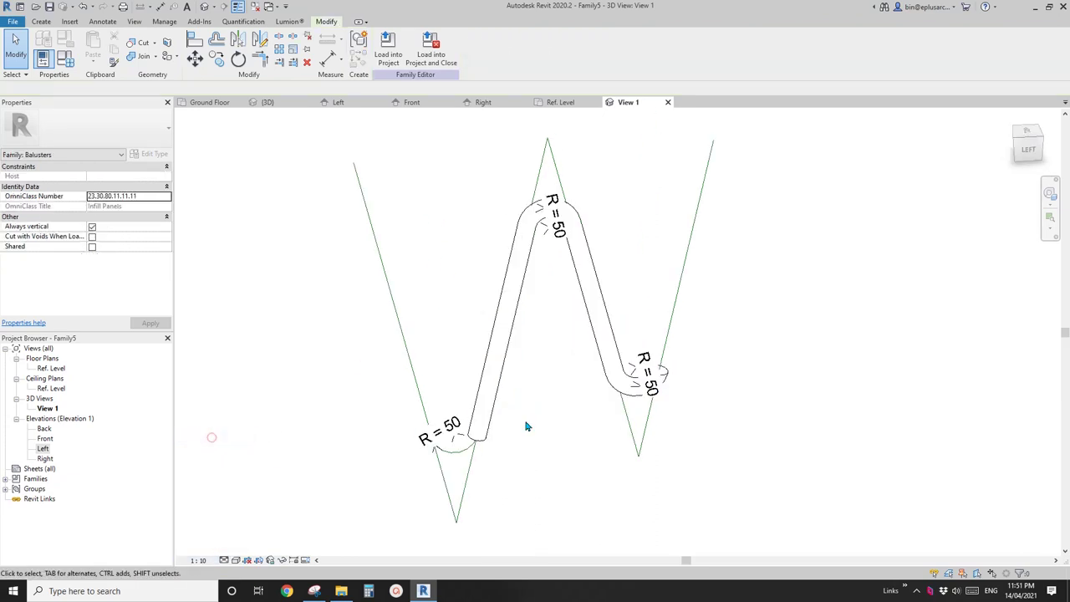
{"action": "scroll", "coordinate": [540, 411], "scroll_direction": "down", "scroll_amount": 2}
{"action": "mouse_move", "coordinate": [542, 410]}
{"action": "middle_mouse_down", "text": "shift"}
{"action": "mouse_move", "coordinate": [420, 384]}
{"action": "mouse_move", "coordinate": [590, 383]}
{"action": "middle_mouse_up", "text": "shift"}
{"action": "key", "text": "s"}
{"action": "key", "text": "d"}
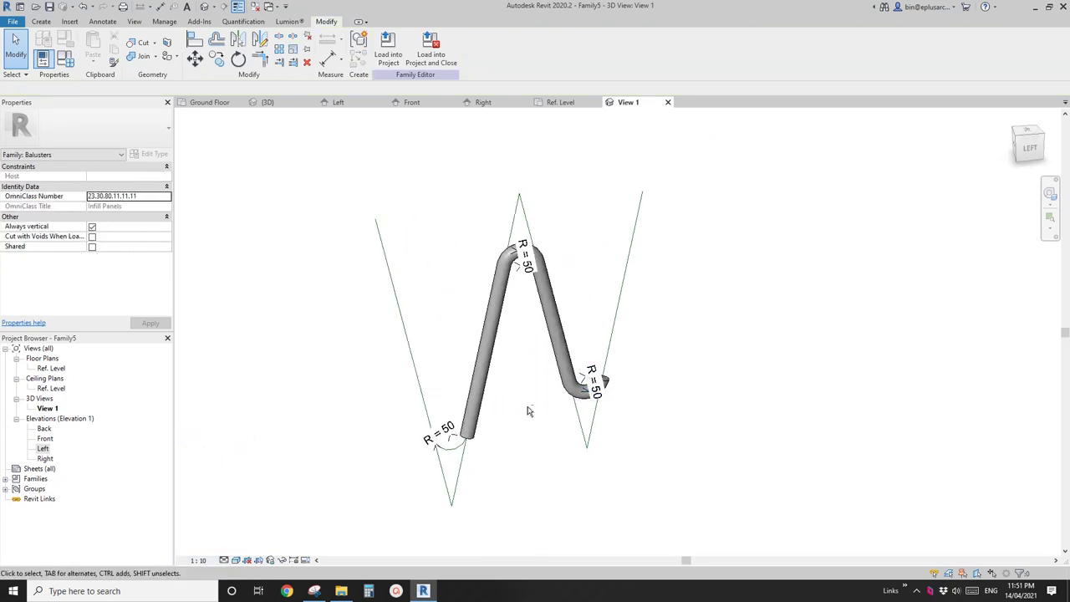
Load the zigzag baluster family into the open project.
{"action": "middle_click_drag", "start_coordinate": [528, 411], "coordinate": [476, 222], "text": "shift"}
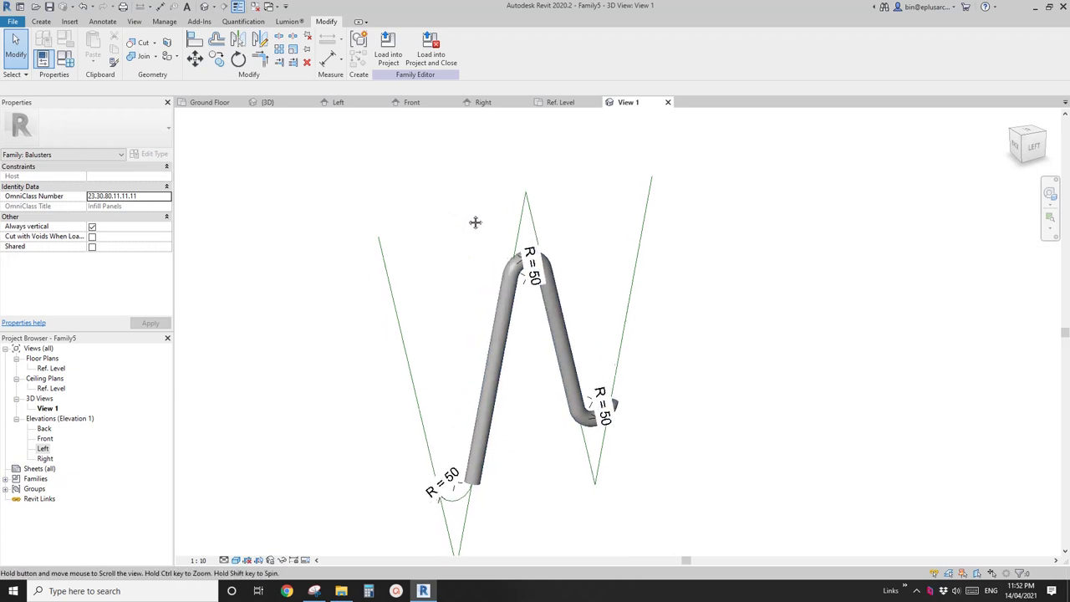
{"action": "left_click", "coordinate": [388, 50]}
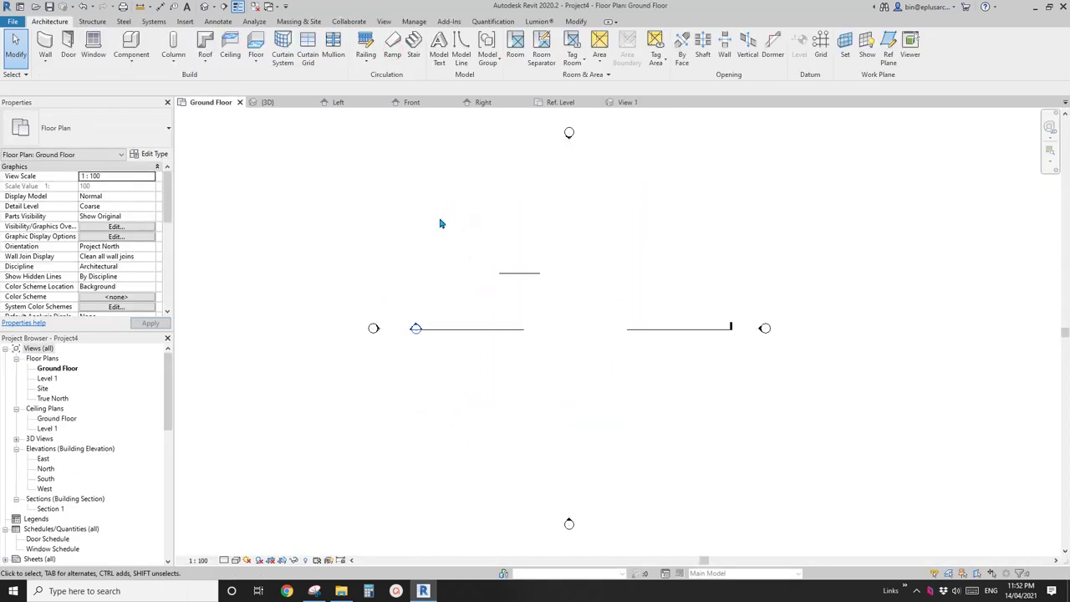
Open the baluster placement settings for the existing railing's type from the default 3D view.
{"action": "left_click", "coordinate": [204, 6]}
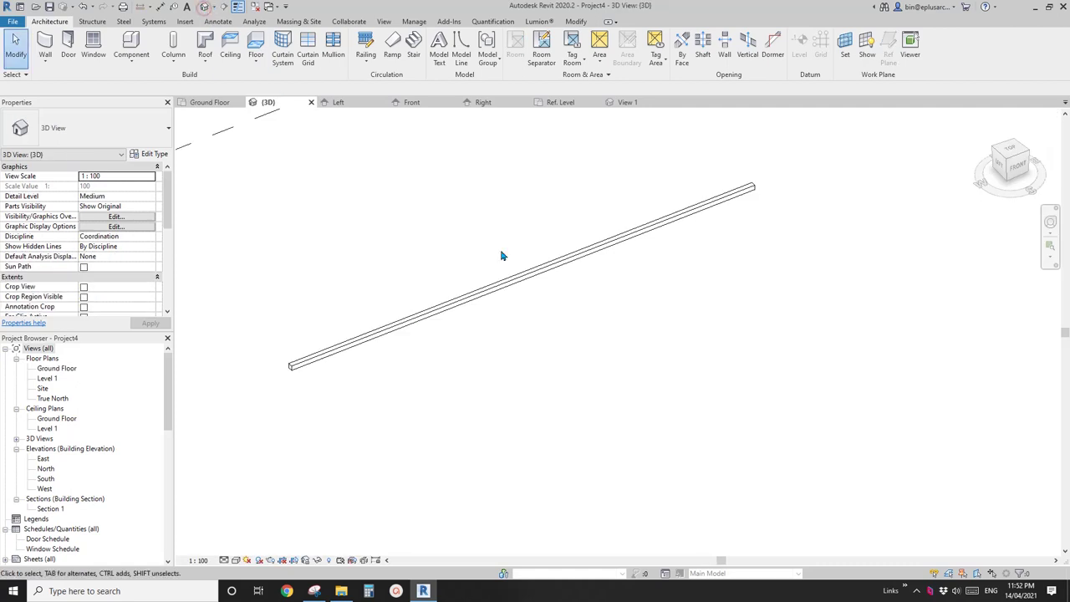
{"action": "left_click", "coordinate": [424, 318]}
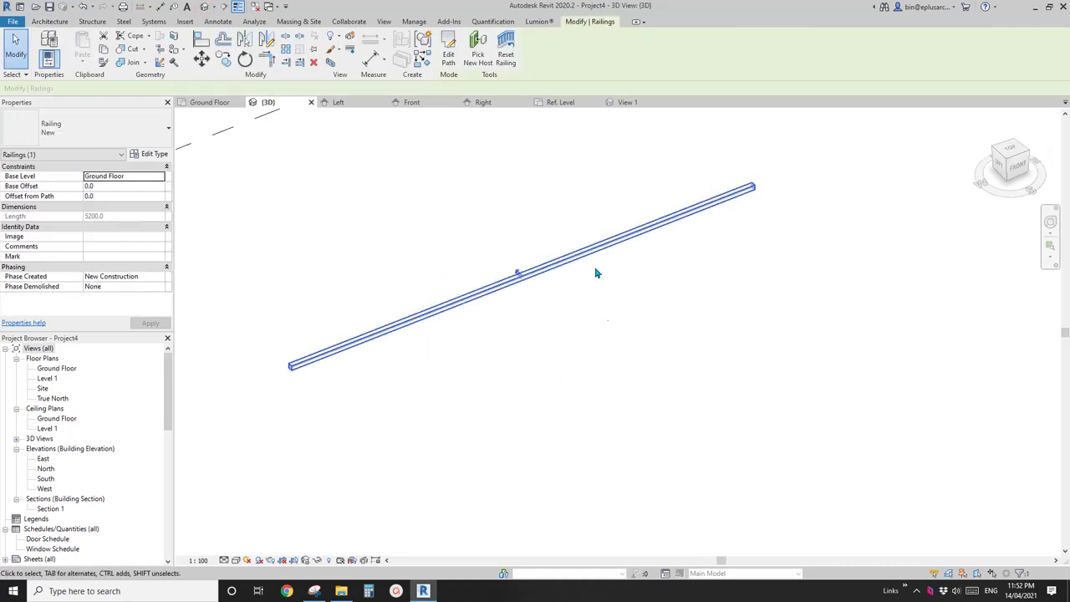
{"action": "middle_click_drag", "start_coordinate": [443, 339], "coordinate": [495, 323]}
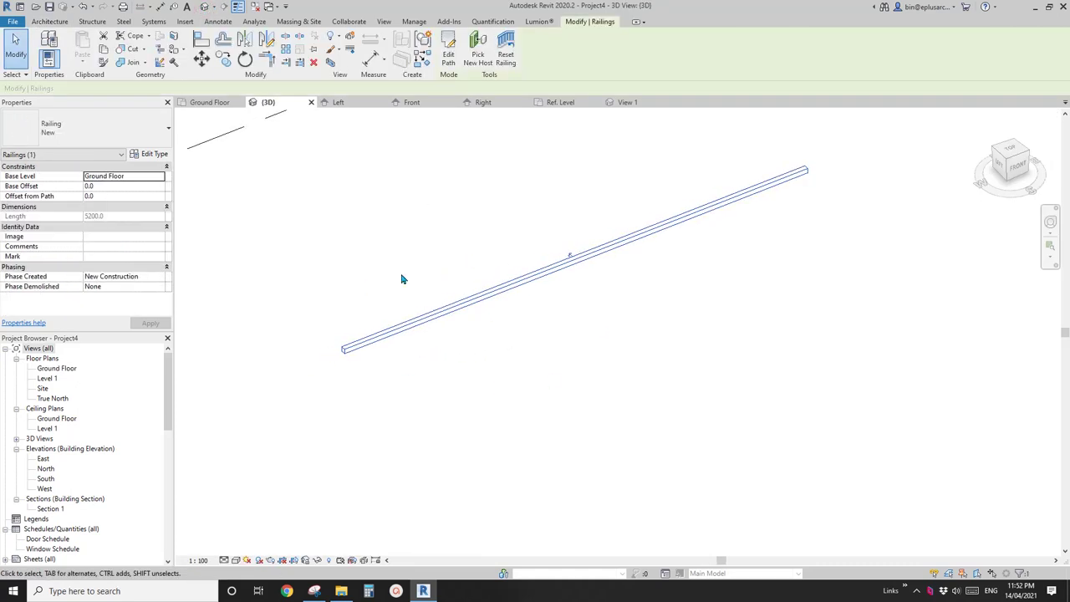
{"action": "left_click", "coordinate": [152, 156]}
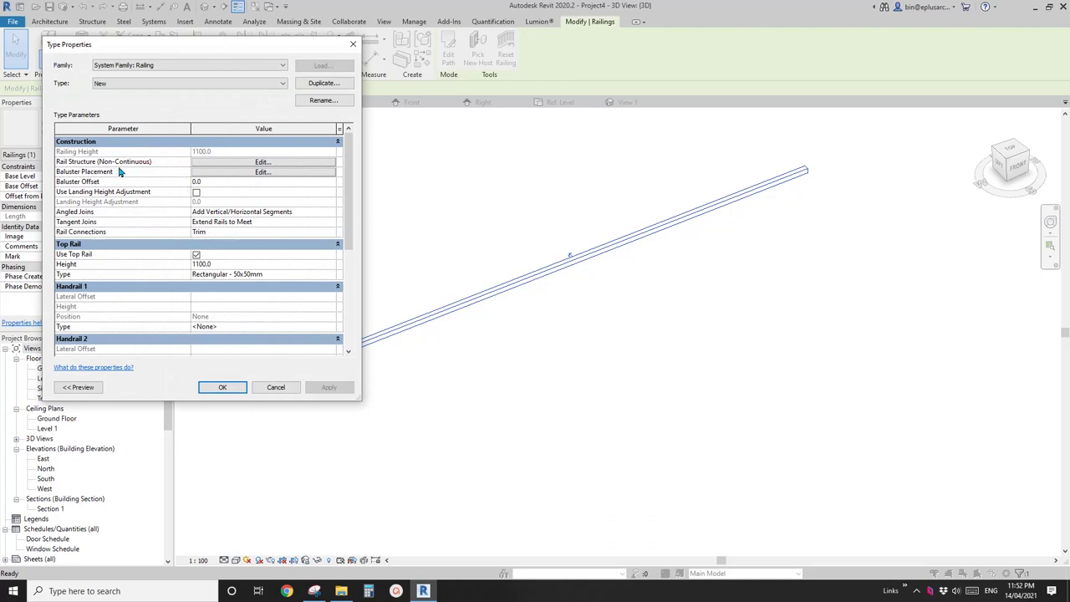
{"action": "left_click", "coordinate": [234, 173]}
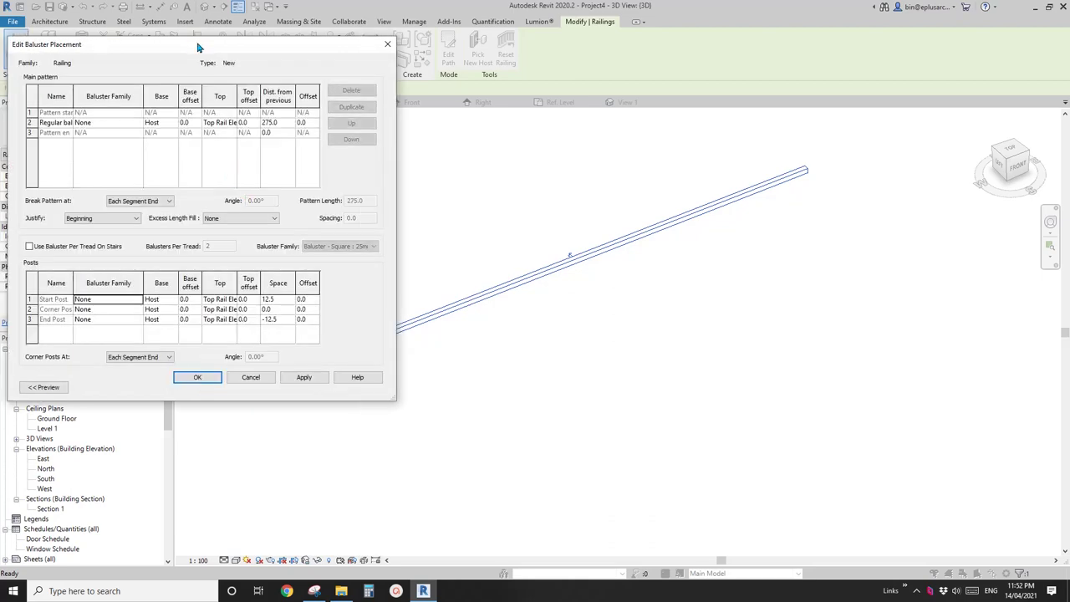
{"action": "left_click_drag", "start_coordinate": [198, 48], "coordinate": [345, 71]}
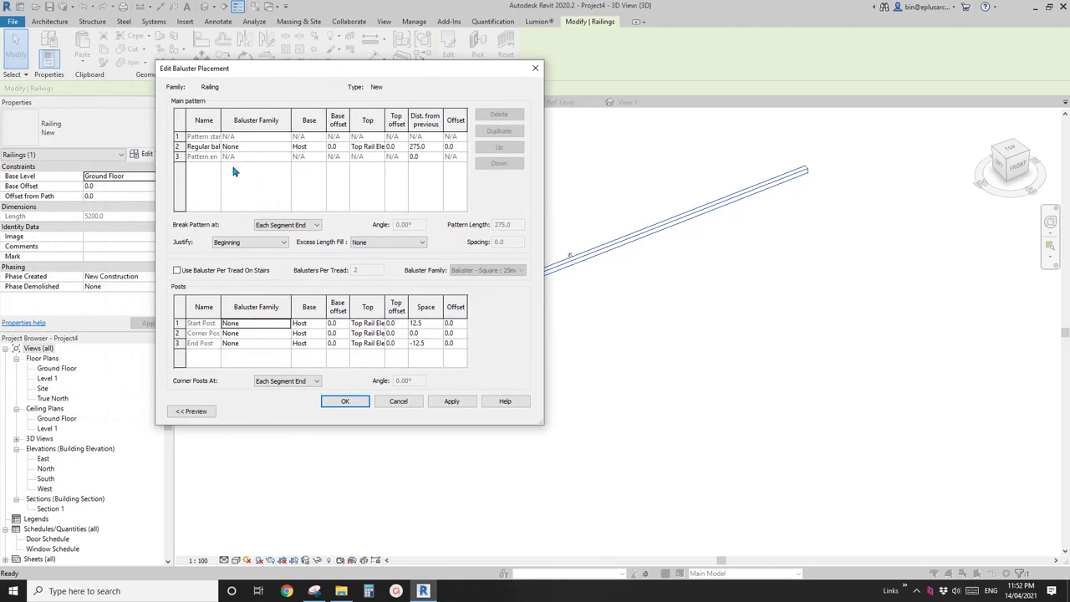
Assign Family5 : Family5 as the regular baluster with 400 mm distance from previous, and apply it to the railing type.
{"action": "left_click", "coordinate": [285, 147]}
{"action": "left_click_drag", "start_coordinate": [343, 173], "coordinate": [347, 184]}
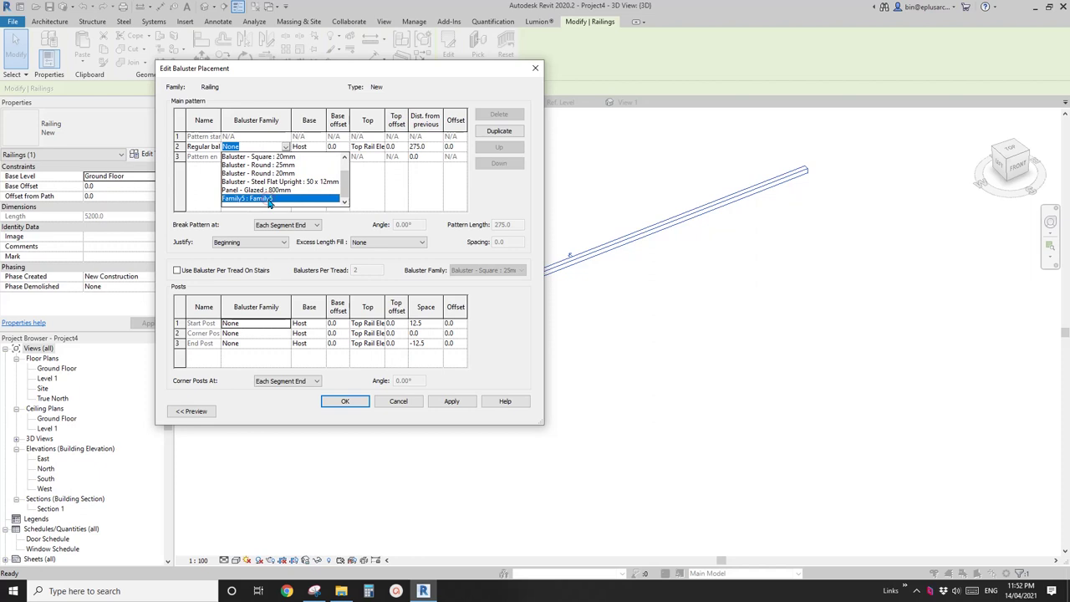
{"action": "left_click", "coordinate": [270, 201]}
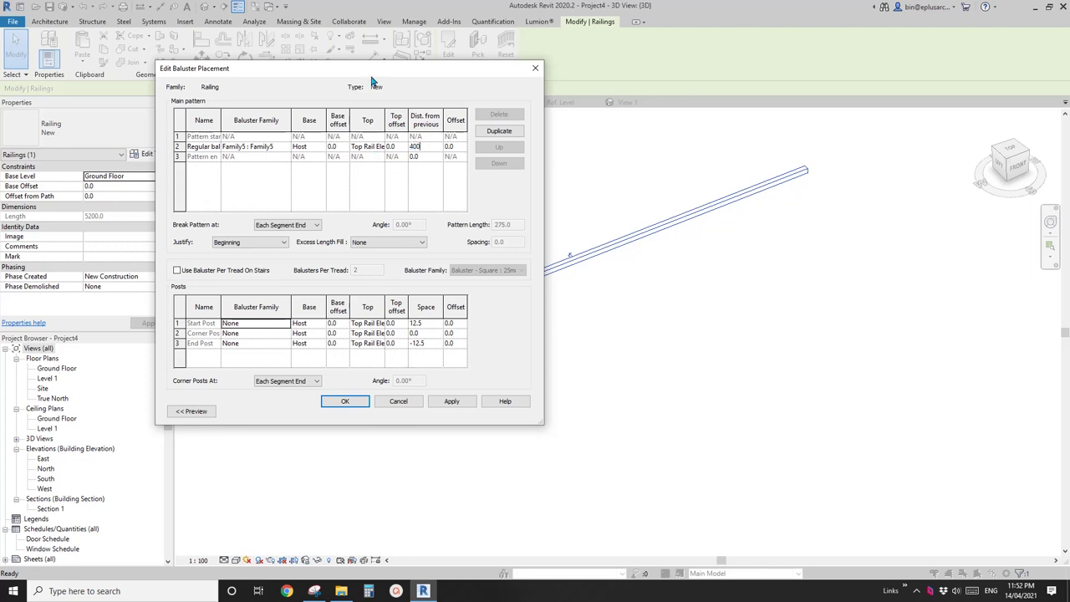
{"action": "left_click_drag", "start_coordinate": [362, 69], "coordinate": [263, 69]}
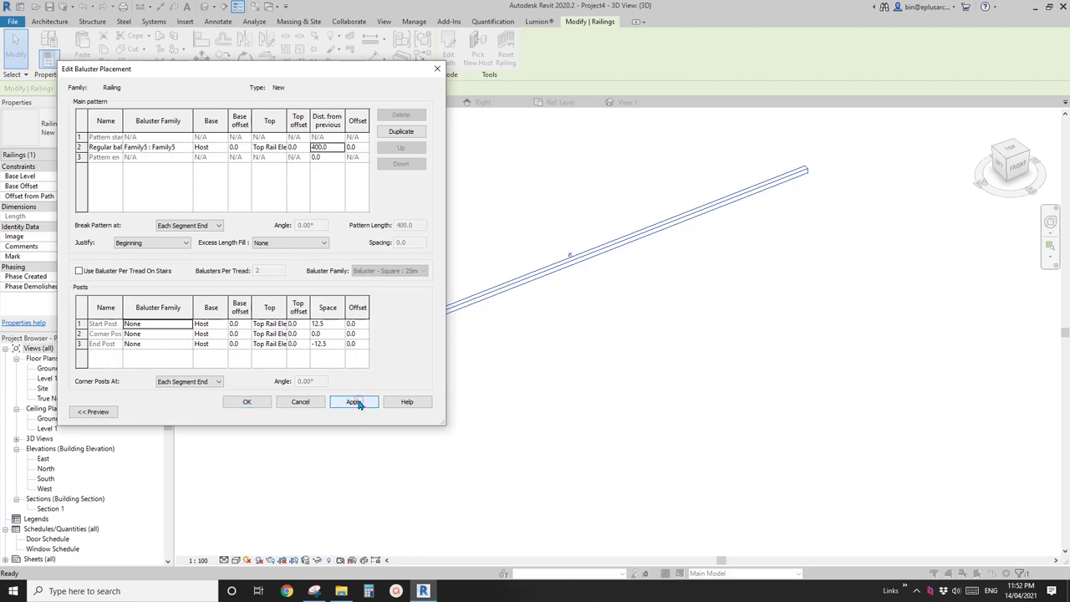
{"action": "left_click", "coordinate": [244, 403]}
{"action": "left_click", "coordinate": [380, 413]}
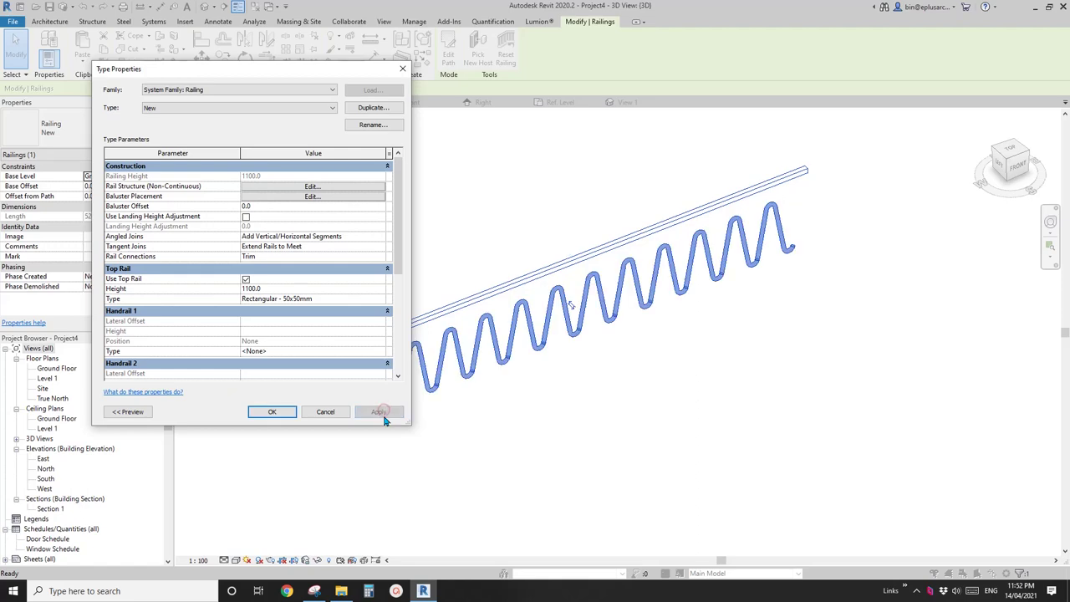
{"action": "left_click", "coordinate": [272, 411]}
{"action": "middle_click_drag", "start_coordinate": [515, 420], "coordinate": [492, 421]}
{"action": "key", "text": "Escape"}
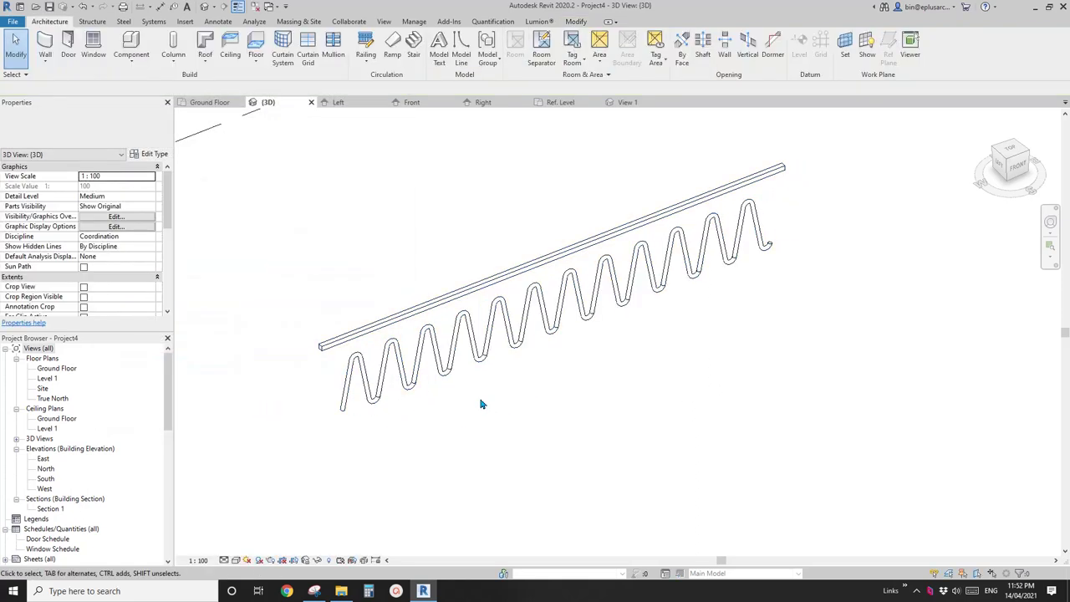
Create a Generic 150mm floor beneath the railing with a rectangular boundary about 3800 by 4700 mm.
{"action": "scroll", "coordinate": [480, 407], "scroll_direction": "down", "scroll_amount": 1}
{"action": "middle_click_drag", "start_coordinate": [565, 424], "coordinate": [415, 349], "text": "shift"}
{"action": "left_click", "coordinate": [541, 334]}
{"action": "left_click", "coordinate": [524, 333]}
{"action": "left_click", "coordinate": [524, 330]}
{"action": "scroll", "coordinate": [527, 332], "scroll_direction": "down", "scroll_amount": 2}
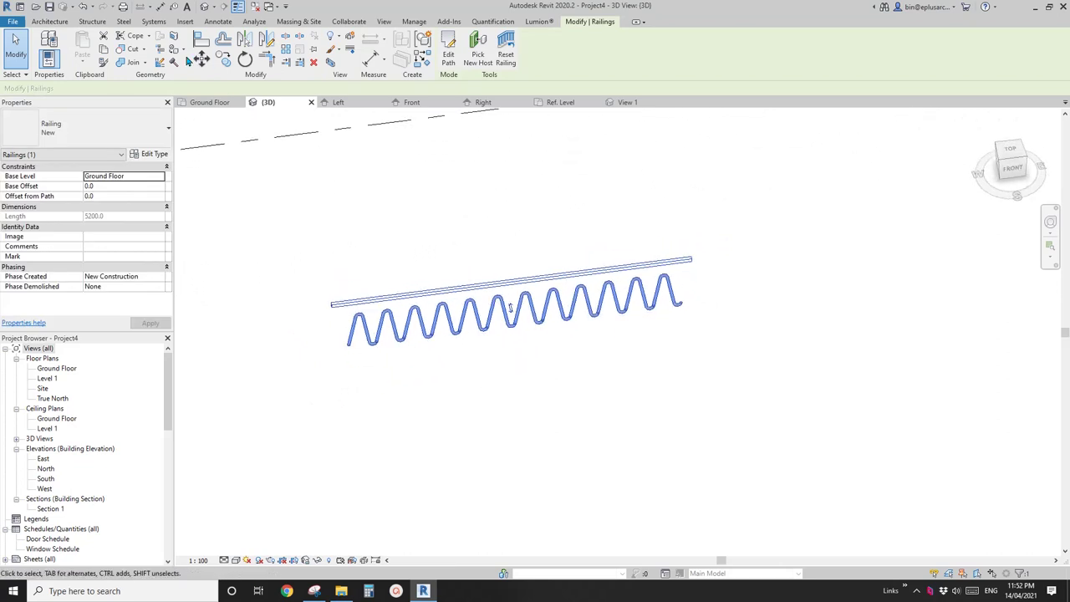
{"action": "left_click", "coordinate": [49, 21]}
{"action": "left_click", "coordinate": [256, 46]}
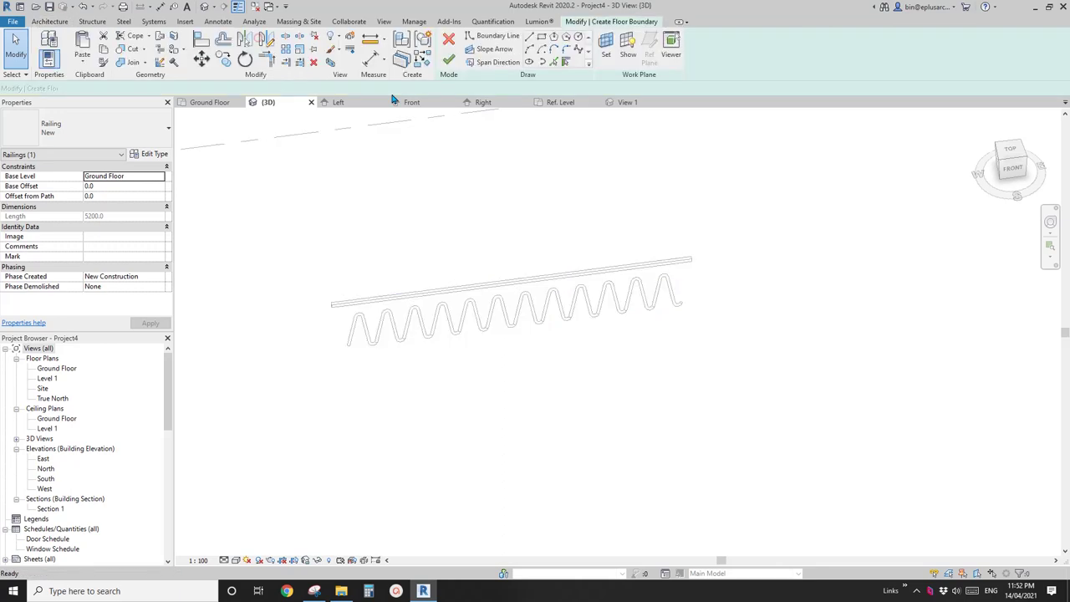
{"action": "left_click", "coordinate": [542, 37]}
{"action": "left_click", "coordinate": [418, 209]}
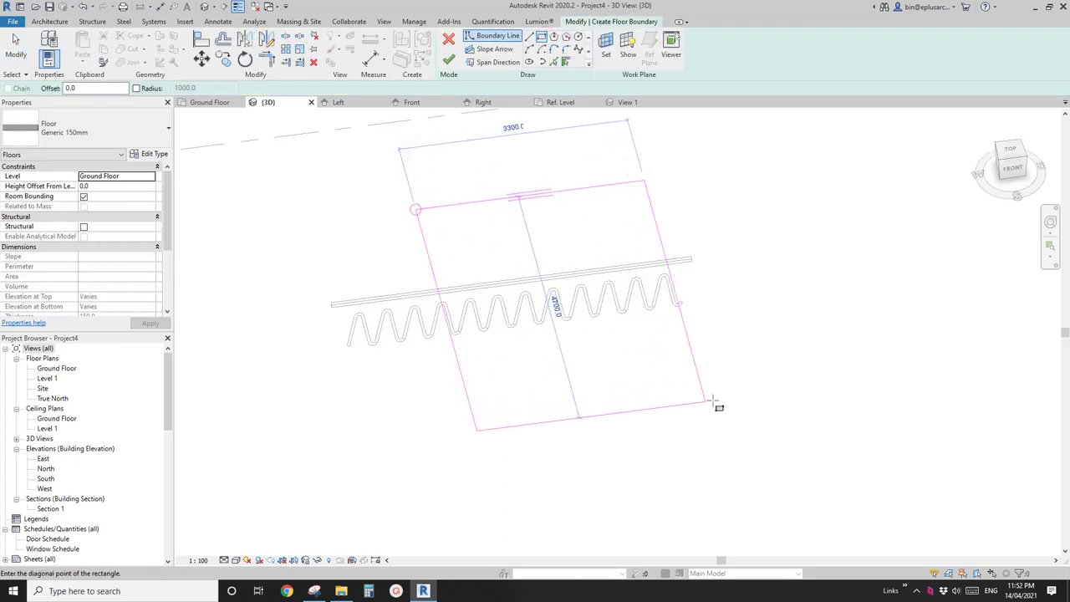
{"action": "left_click", "coordinate": [741, 399]}
{"action": "scroll", "coordinate": [506, 216], "scroll_direction": "down", "scroll_amount": 2}
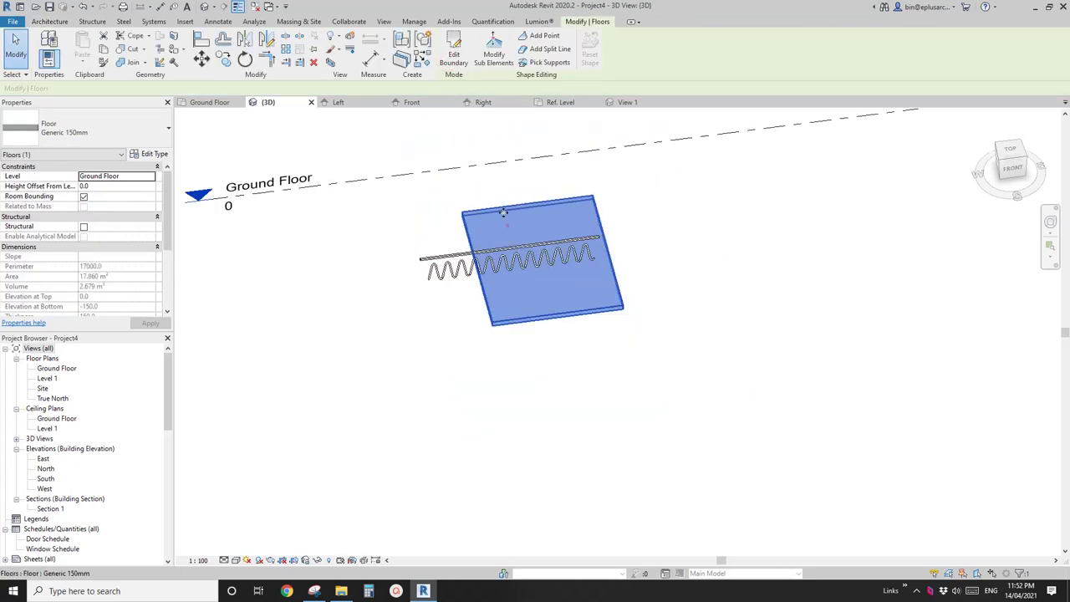
Extend the floor boundary westward past the railing's end, making the floor about 5900 mm long.
{"action": "left_click", "coordinate": [454, 54]}
{"action": "left_click_drag", "start_coordinate": [481, 279], "coordinate": [402, 258]}
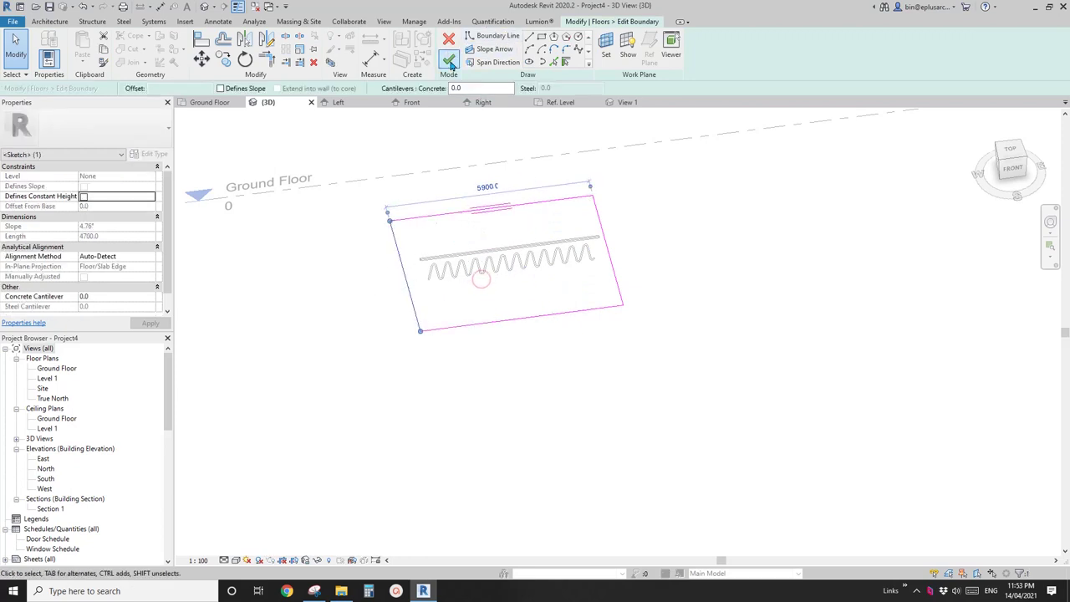
{"action": "left_click", "coordinate": [450, 62]}
Slope the floor by raising its east edge through sub-element editing.
{"action": "left_click", "coordinate": [506, 65]}
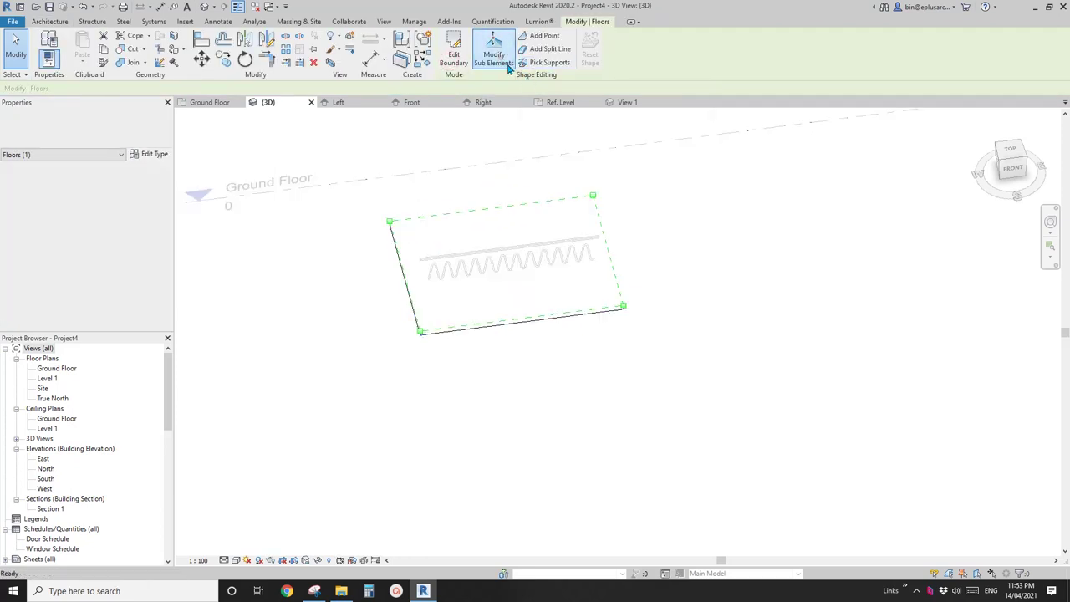
{"action": "left_click", "coordinate": [600, 224]}
{"action": "mouse_move", "coordinate": [610, 242]}
{"action": "left_mouse_down"}
{"action": "mouse_move", "coordinate": [621, 197]}
{"action": "mouse_move", "coordinate": [611, 231]}
{"action": "left_mouse_up"}
{"action": "left_click", "coordinate": [610, 228]}
{"action": "middle_click_drag", "start_coordinate": [610, 173], "coordinate": [602, 170]}
{"action": "key", "text": "Escape"}
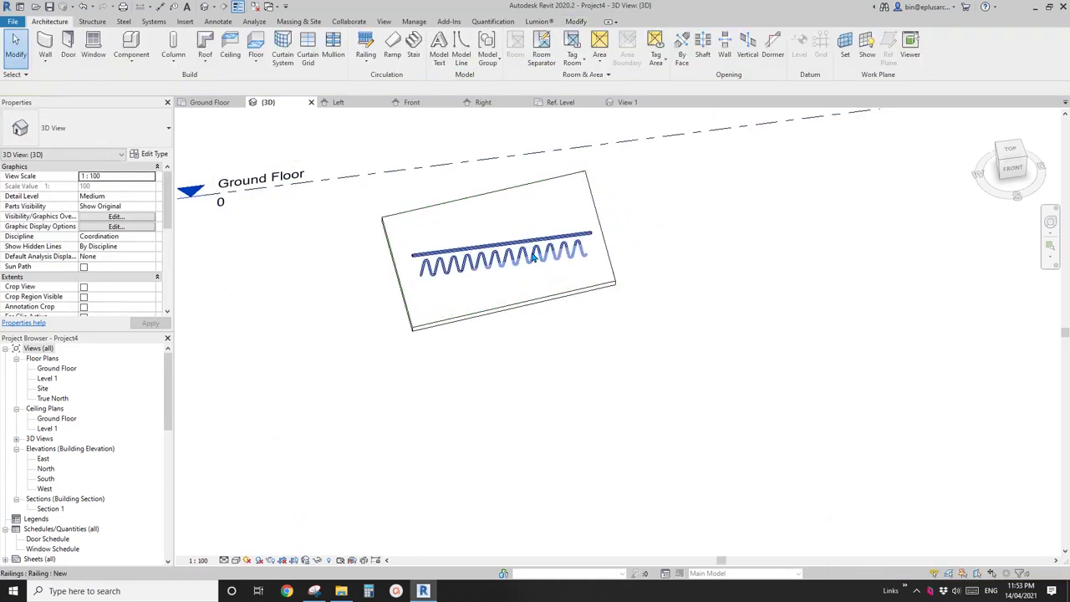
Set the sloped floor as the new host of the railing.
{"action": "left_click", "coordinate": [533, 258]}
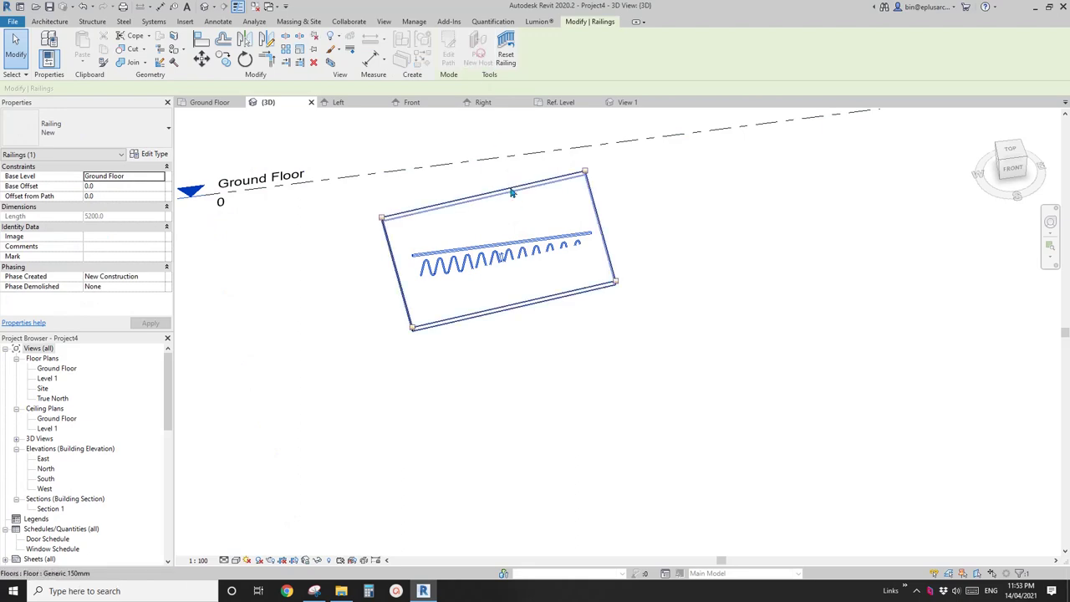
{"action": "left_click", "coordinate": [534, 213]}
{"action": "middle_click_drag", "start_coordinate": [615, 226], "coordinate": [576, 119], "text": "shift"}
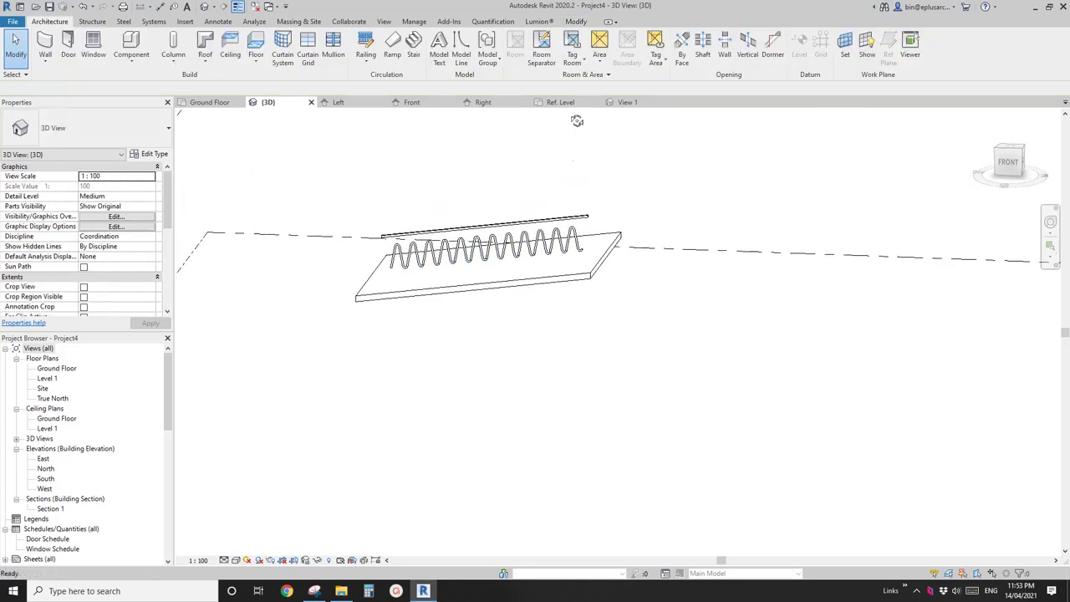
Examine from several angles how the zigzag balusters and top rail follow the sloped floor.
{"action": "scroll", "coordinate": [565, 262], "scroll_direction": "up", "scroll_amount": 4}
{"action": "middle_click_drag", "start_coordinate": [504, 270], "coordinate": [577, 267], "text": "shift"}
{"action": "scroll", "coordinate": [578, 267], "scroll_direction": "up", "scroll_amount": 5}
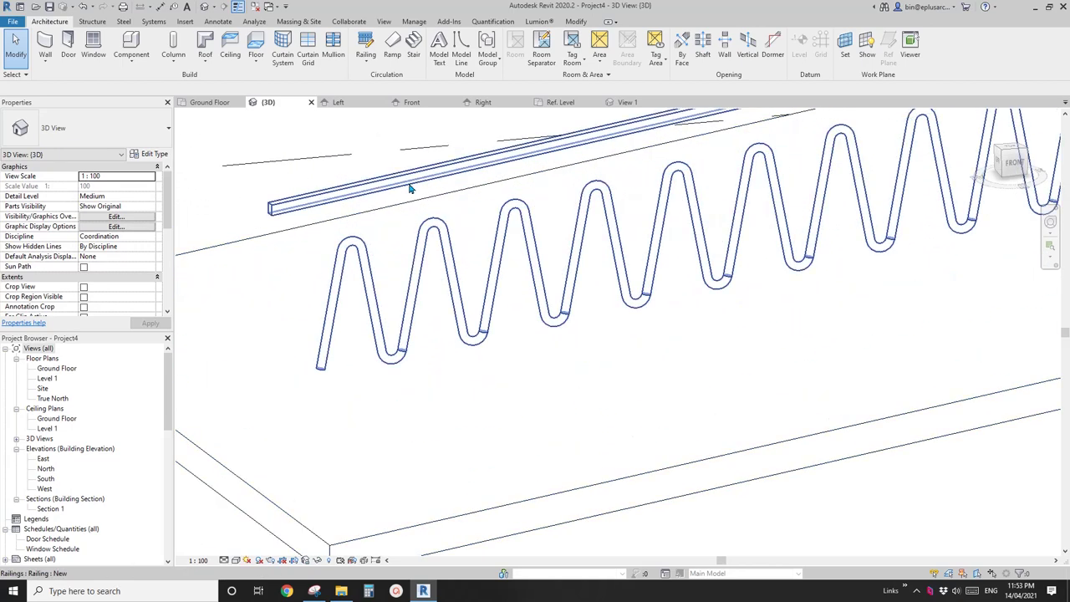
{"action": "left_click", "coordinate": [413, 194]}
{"action": "middle_click_drag", "start_coordinate": [413, 194], "coordinate": [435, 157], "text": "shift"}
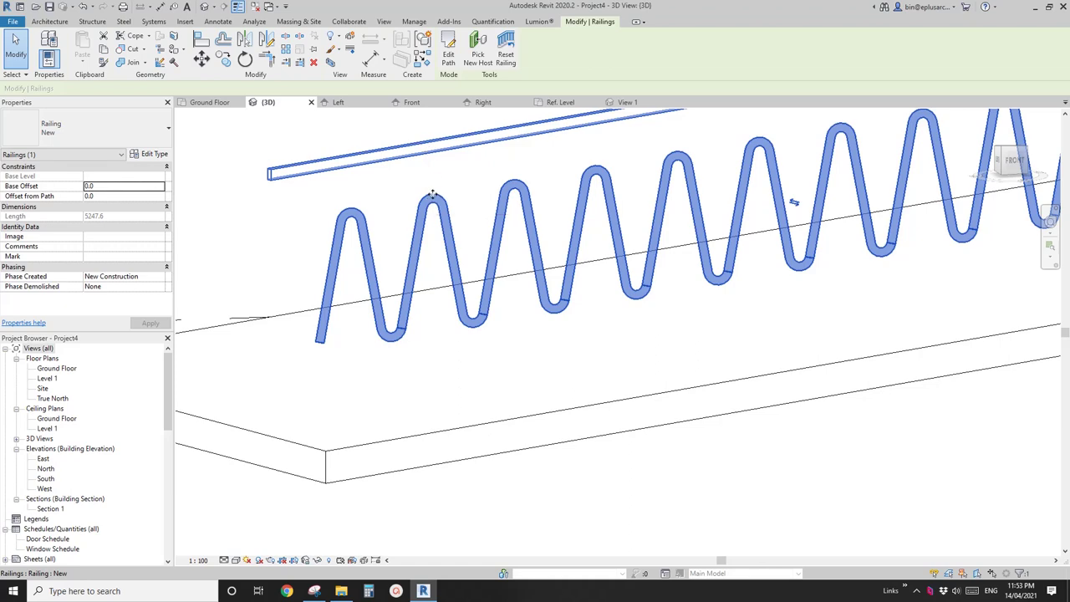
{"action": "scroll", "coordinate": [434, 154], "scroll_direction": "down", "scroll_amount": 6}
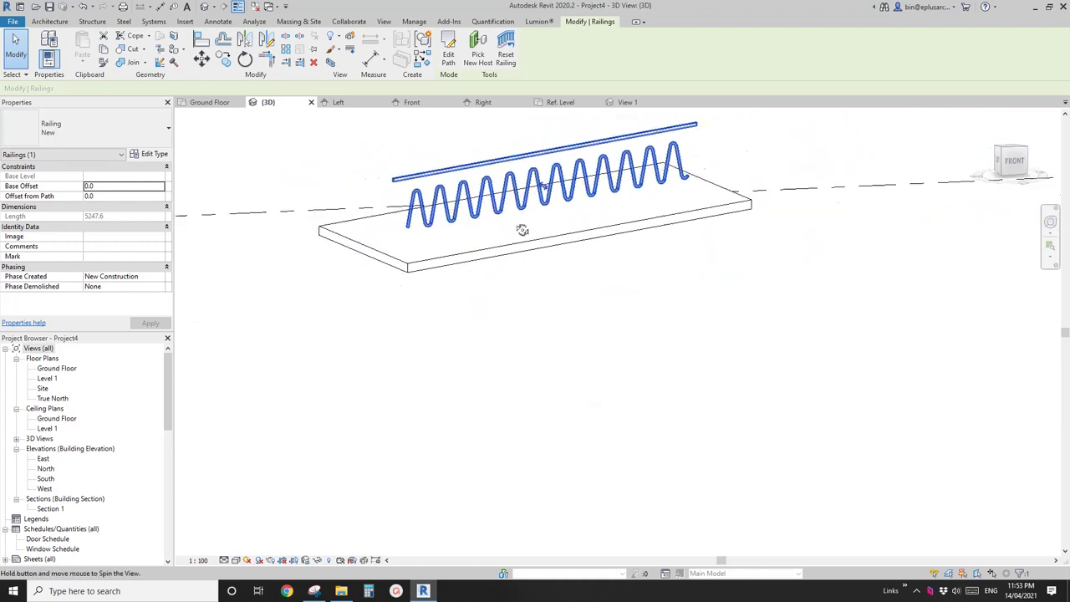
{"action": "middle_click_drag", "start_coordinate": [519, 229], "coordinate": [532, 262], "text": "shift"}
{"action": "scroll", "coordinate": [490, 256], "scroll_direction": "up", "scroll_amount": 5}
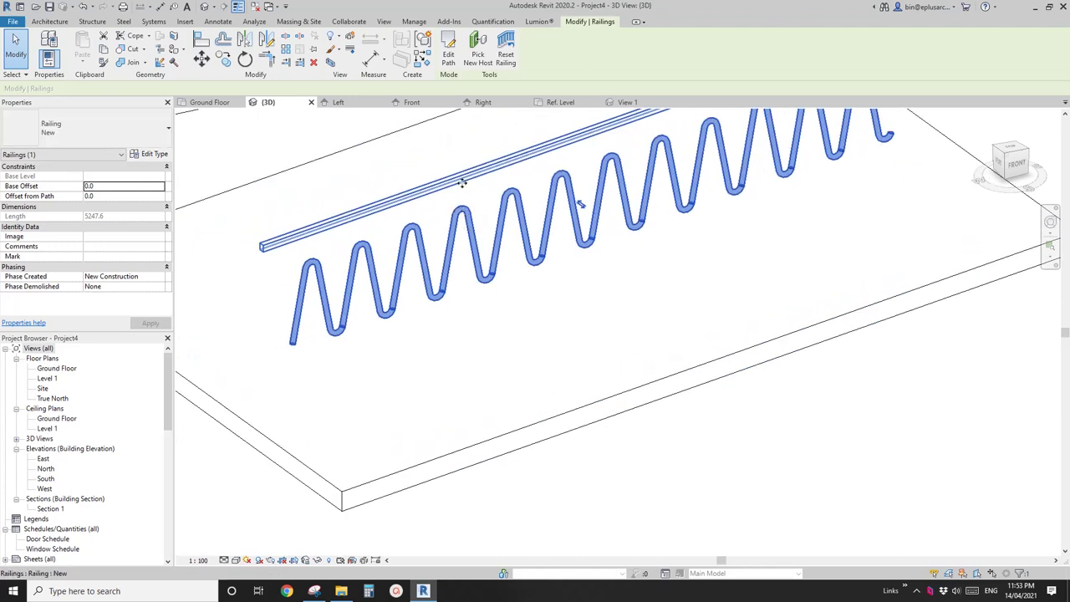
{"action": "scroll", "coordinate": [459, 183], "scroll_direction": "down", "scroll_amount": 3}
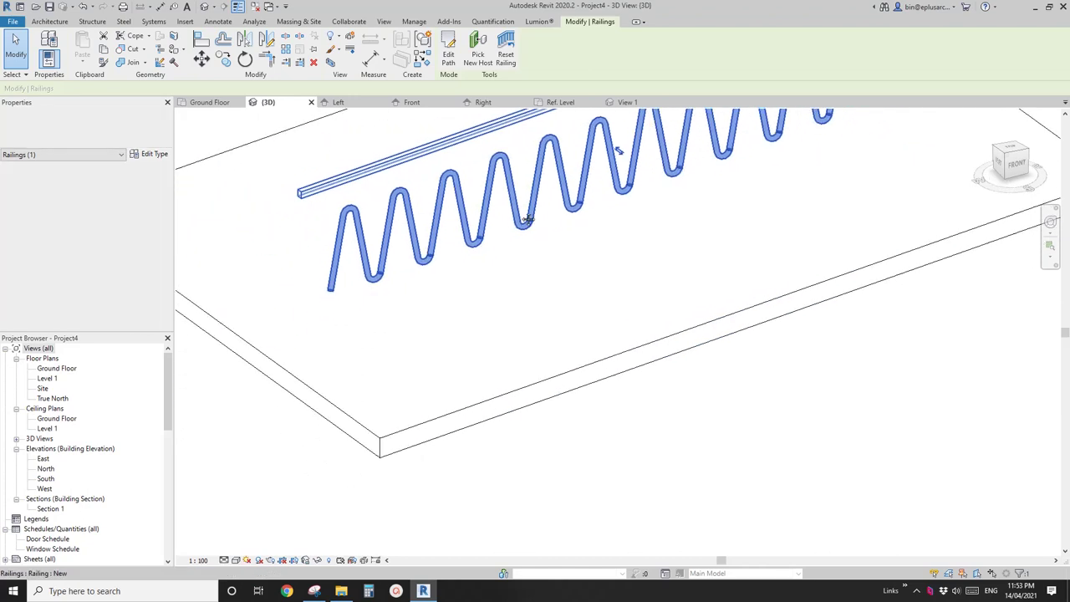
{"action": "middle_click_drag", "start_coordinate": [506, 267], "coordinate": [515, 216], "text": "shift"}
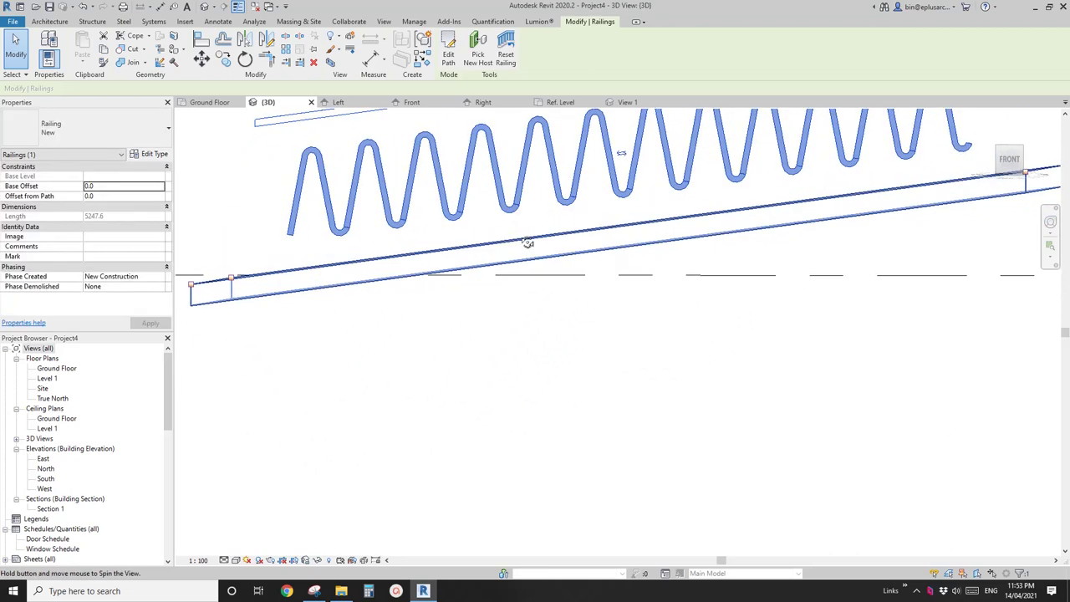
{"action": "scroll", "coordinate": [519, 239], "scroll_direction": "down", "scroll_amount": 5}
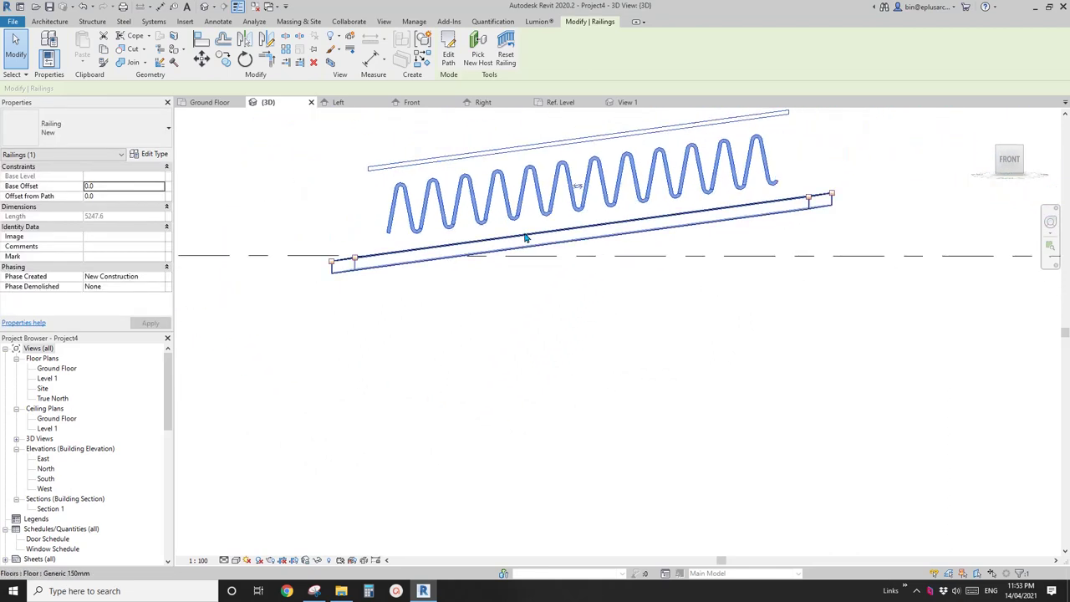
{"action": "middle_click_drag", "start_coordinate": [512, 265], "coordinate": [597, 298], "text": "shift"}
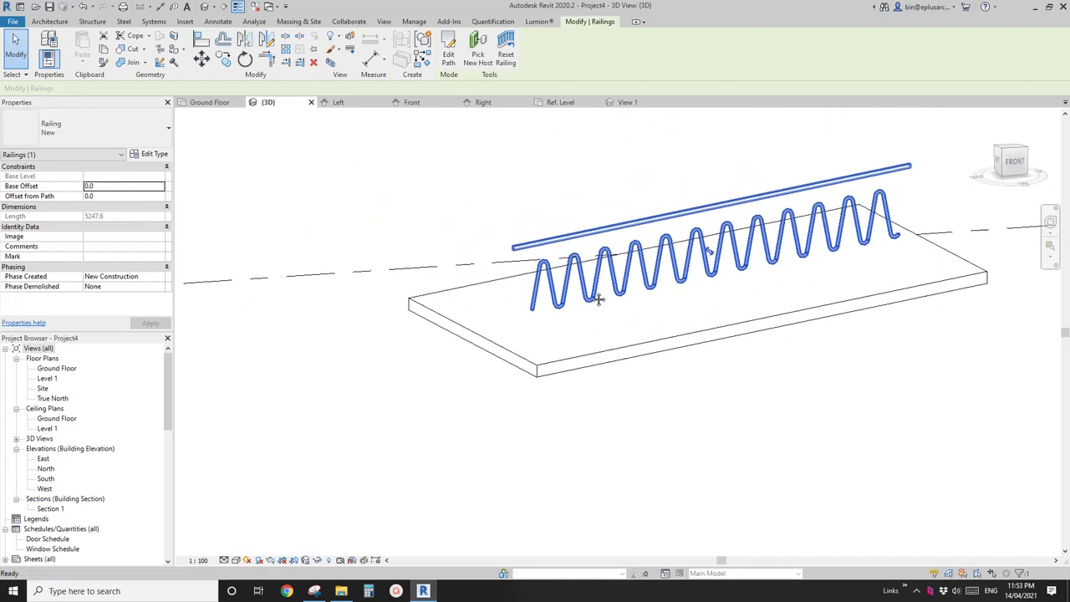
Adjust the regular baluster's top offset, set its base offset to -200 mm, and apply the changes to the railing type.
{"action": "left_click", "coordinate": [153, 156]}
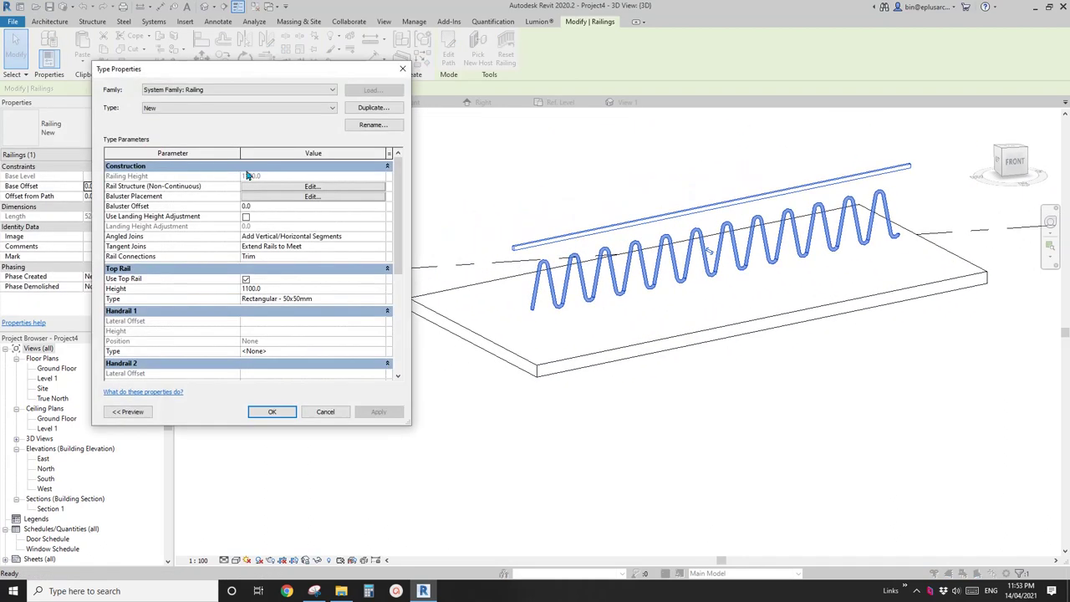
{"action": "left_click", "coordinate": [312, 197]}
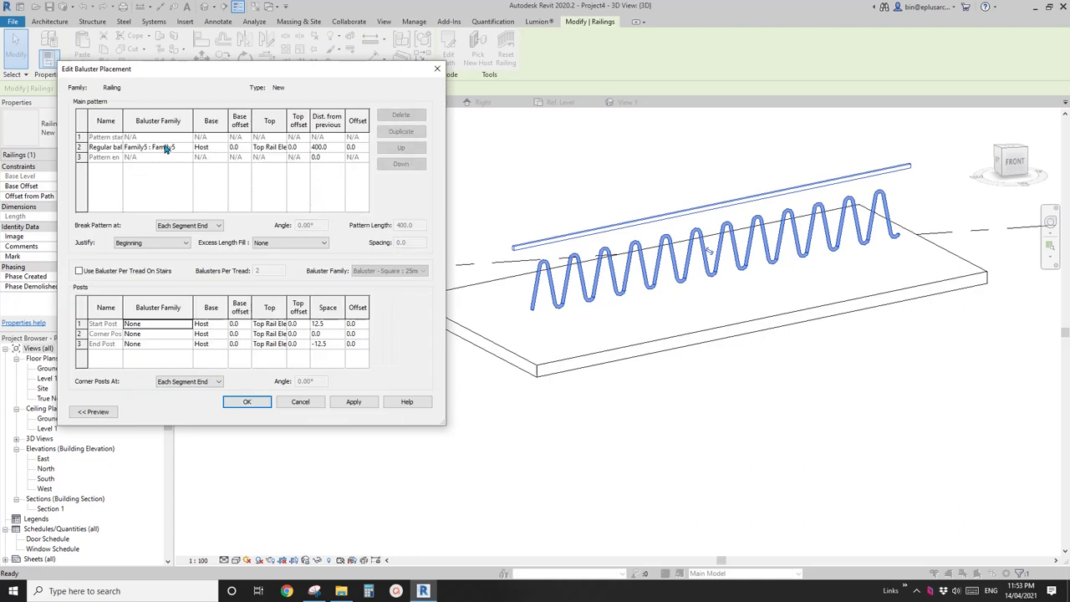
{"action": "left_click_drag", "start_coordinate": [280, 75], "coordinate": [248, 79]}
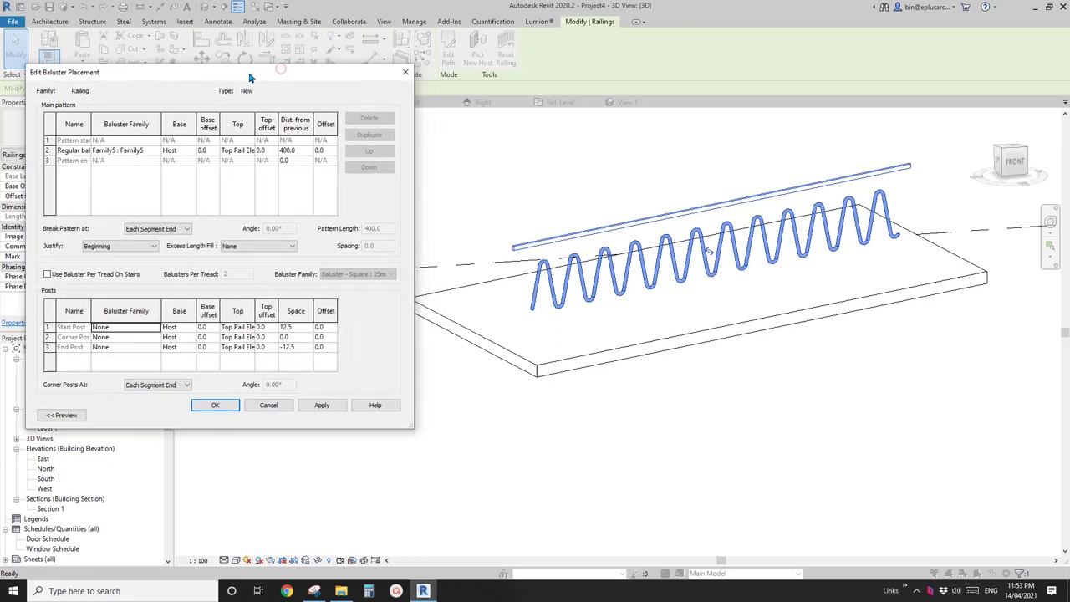
{"action": "left_click", "coordinate": [266, 151]}
{"action": "left_click", "coordinate": [215, 405]}
{"action": "left_click", "coordinate": [350, 416]}
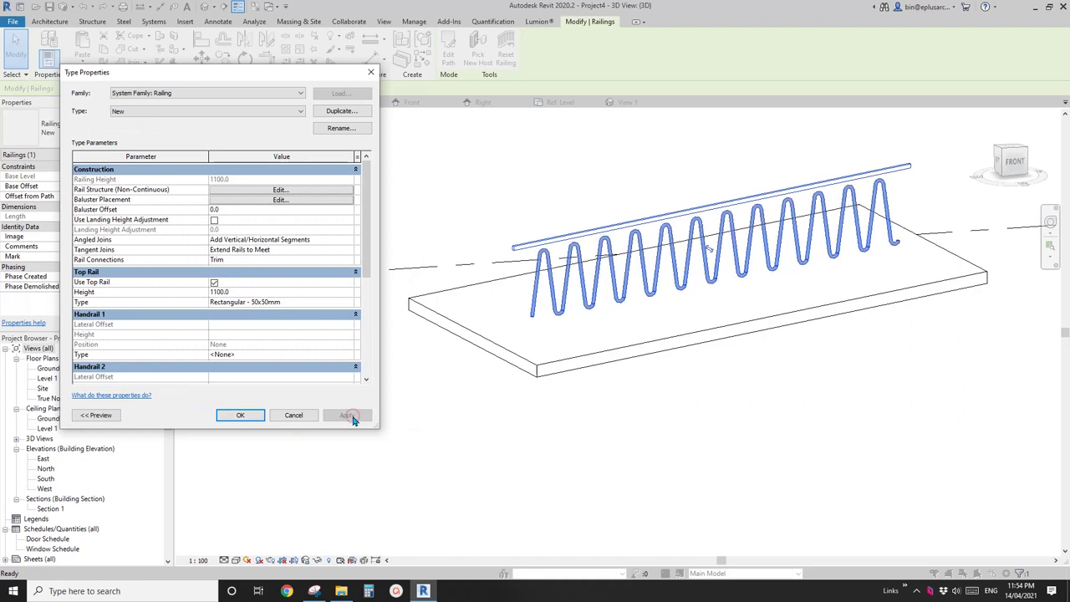
Set the regular baluster's top offset to 300 mm and base offset to -300 mm, and apply them to the railing type.
{"action": "left_click", "coordinate": [321, 201]}
{"action": "left_click", "coordinate": [259, 151]}
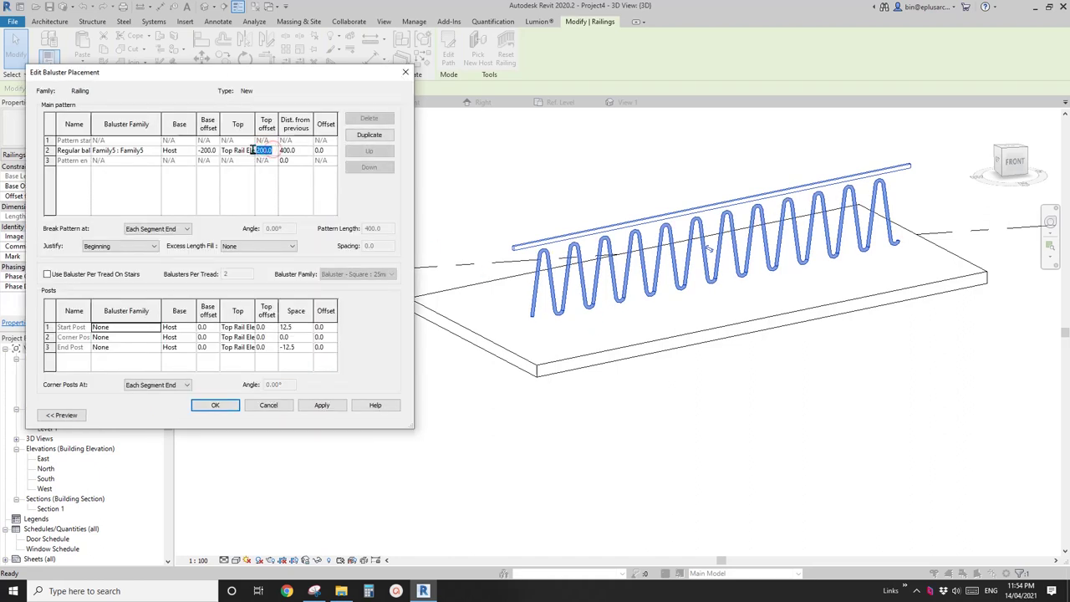
{"action": "left_click", "coordinate": [216, 152]}
{"action": "type", "text": "-"}
{"action": "left_click", "coordinate": [326, 405]}
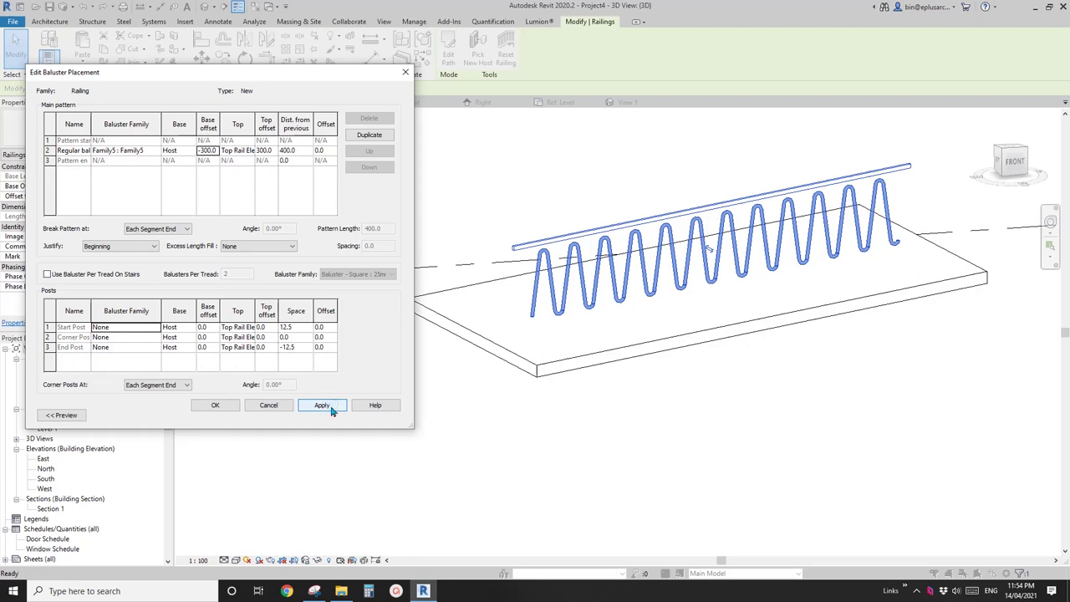
{"action": "left_click", "coordinate": [248, 408]}
{"action": "left_click", "coordinate": [347, 416]}
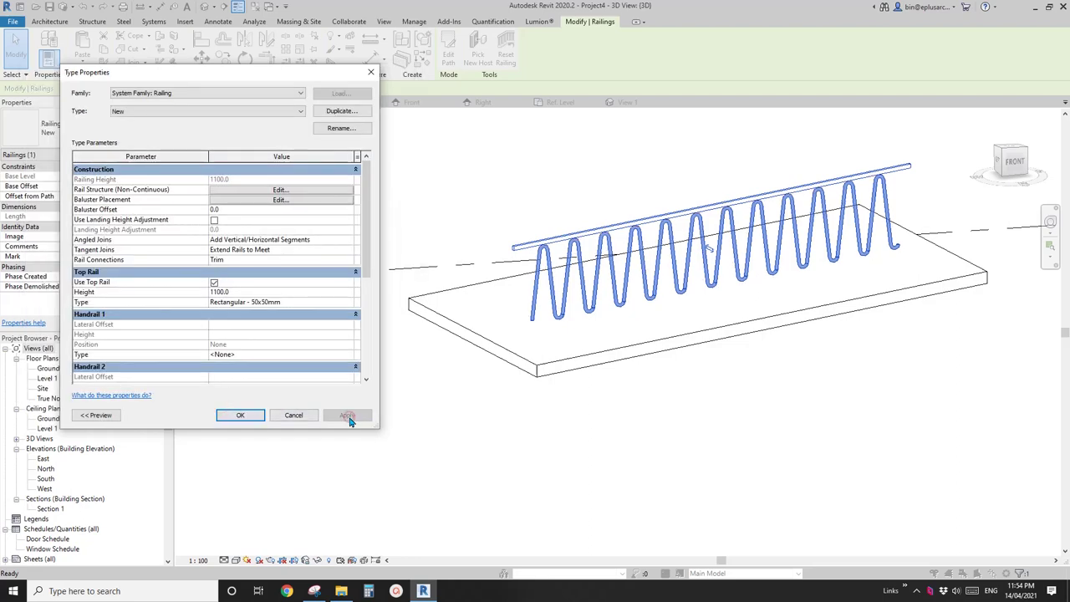
Close the railing type settings and examine from several angles how the offset balusters sit against the sloped floor and top rail.
{"action": "left_click", "coordinate": [246, 418]}
{"action": "middle_click_drag", "start_coordinate": [744, 370], "coordinate": [724, 308], "text": "shift"}
{"action": "middle_click_drag", "start_coordinate": [791, 262], "coordinate": [765, 289], "text": "shift"}
{"action": "middle_click_drag", "start_coordinate": [238, 219], "coordinate": [168, 226]}
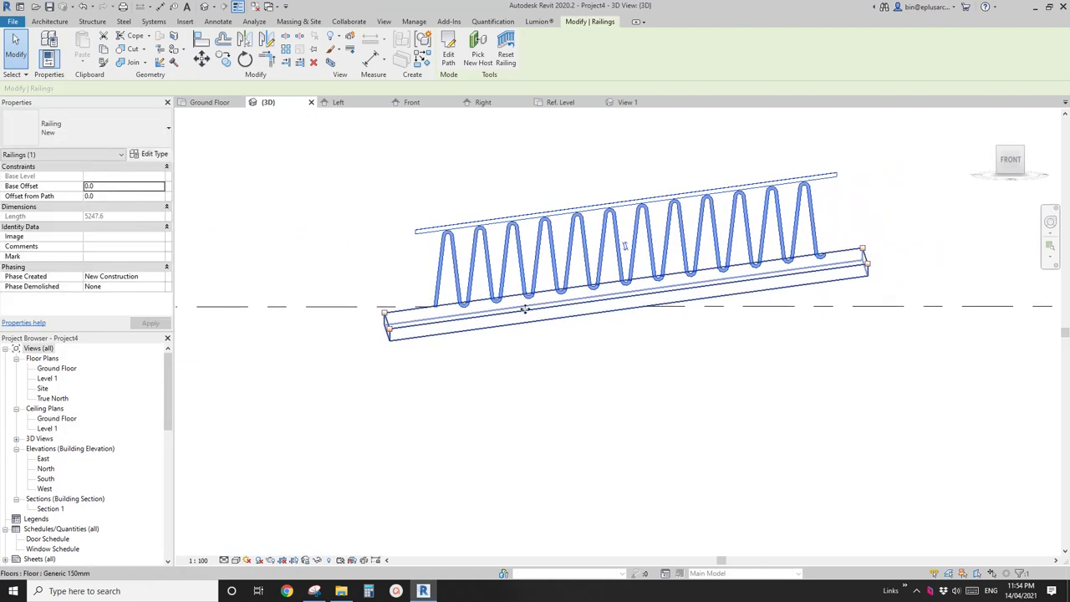
{"action": "middle_click_drag", "start_coordinate": [524, 309], "coordinate": [605, 347], "text": "shift"}
{"action": "scroll", "coordinate": [434, 229], "scroll_direction": "up", "scroll_amount": 2}
{"action": "scroll", "coordinate": [434, 230], "scroll_direction": "down", "scroll_amount": 3}
{"action": "scroll", "coordinate": [615, 231], "scroll_direction": "down", "scroll_amount": 2}
Create a similar railing from a straight path about 5800 mm long, drawn in front of the sloped floor.
{"action": "key", "text": "c"}
{"action": "key", "text": "s"}
{"action": "middle_click_drag", "start_coordinate": [628, 401], "coordinate": [616, 311]}
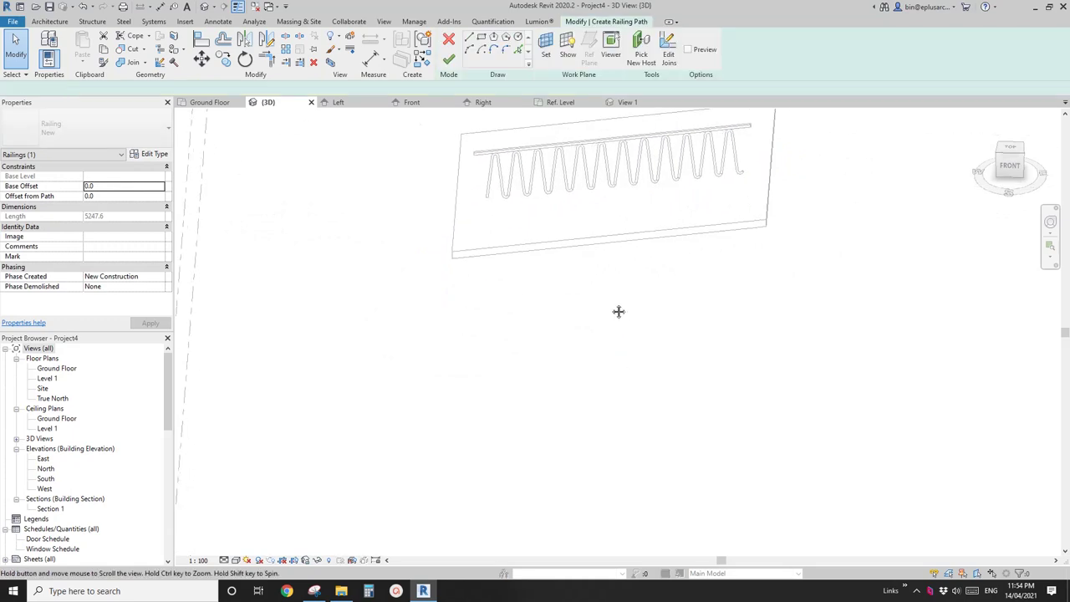
{"action": "scroll", "coordinate": [585, 314], "scroll_direction": "down", "scroll_amount": 2}
{"action": "left_click", "coordinate": [513, 341]}
{"action": "left_click", "coordinate": [688, 343]}
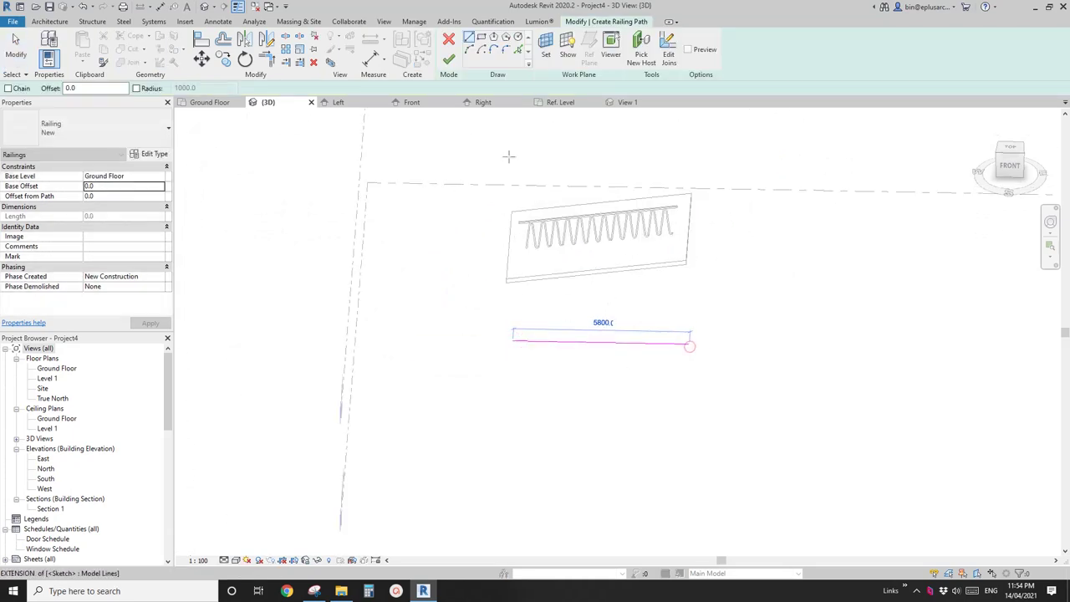
{"action": "left_click", "coordinate": [451, 63]}
{"action": "key", "text": "Escape"}
Change the railing type's top rail to Circular - 40mm and apply it.
{"action": "middle_click_drag", "start_coordinate": [719, 276], "coordinate": [485, 263], "text": "shift"}
{"action": "left_click", "coordinate": [648, 210]}
{"action": "scroll", "coordinate": [483, 262], "scroll_direction": "up", "scroll_amount": 5}
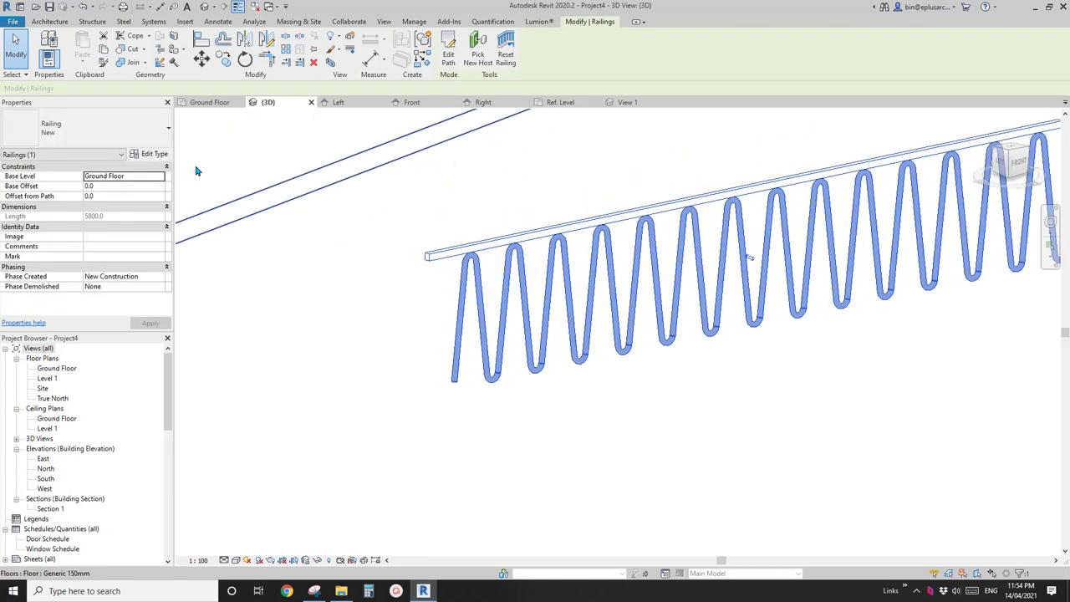
{"action": "left_click", "coordinate": [151, 156]}
{"action": "left_click", "coordinate": [276, 301]}
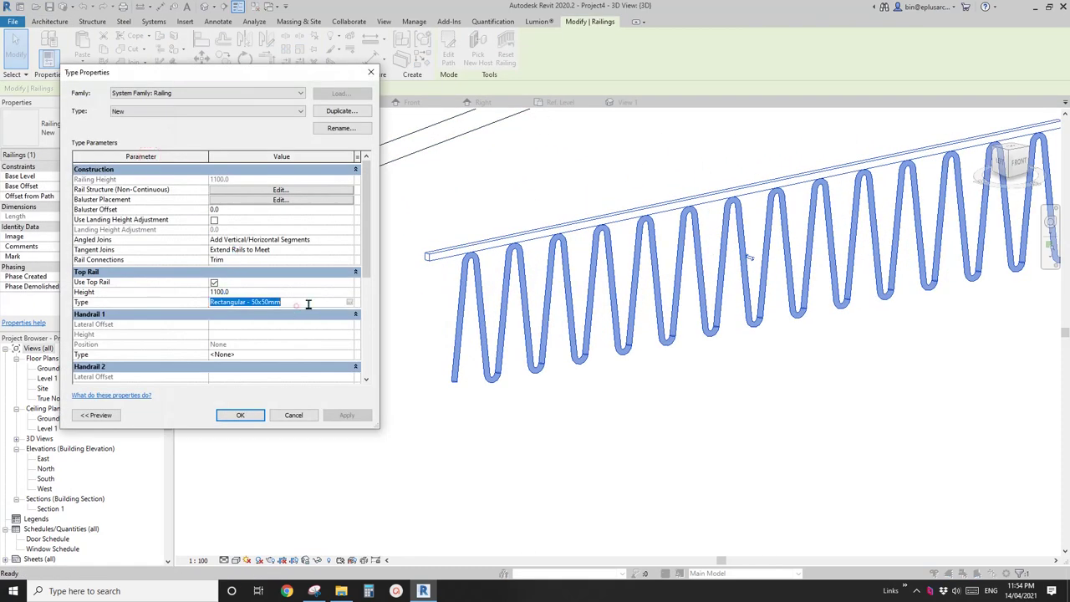
{"action": "left_click", "coordinate": [349, 303]}
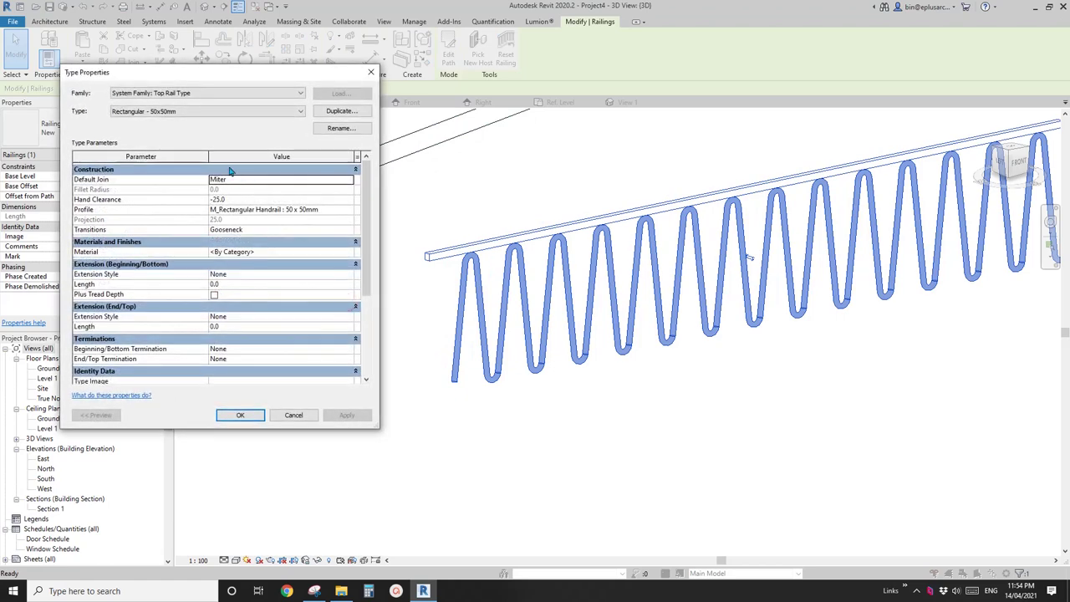
{"action": "left_click", "coordinate": [195, 115]}
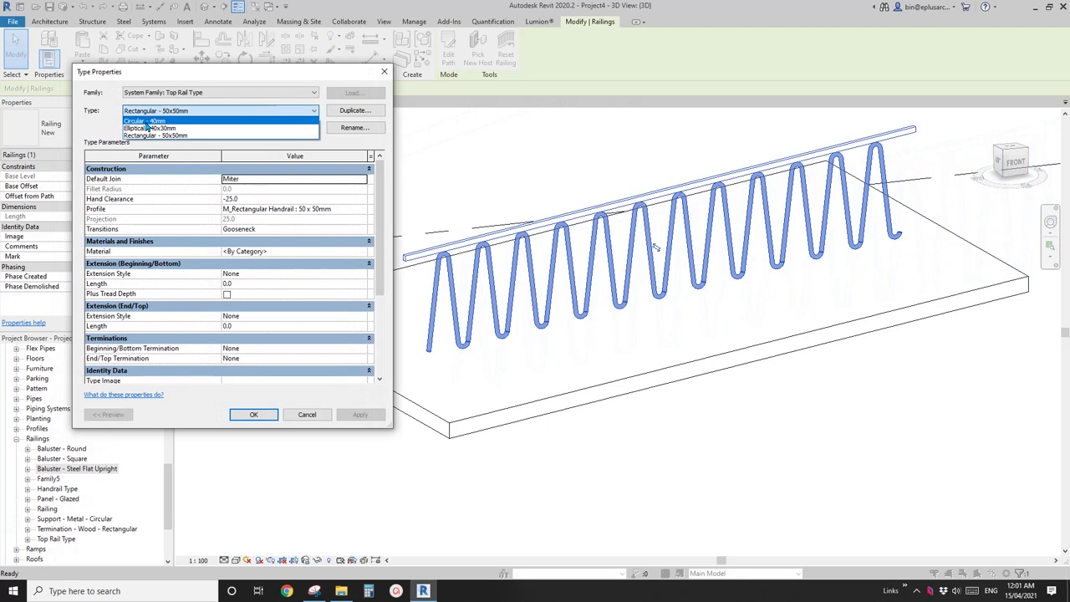
{"action": "left_click", "coordinate": [149, 121]}
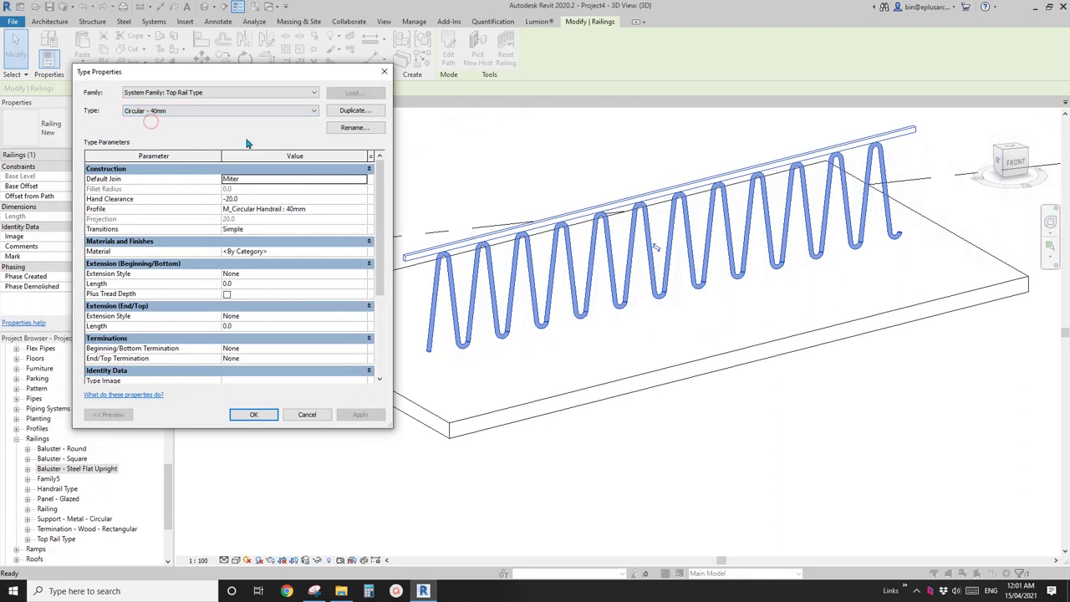
{"action": "left_click", "coordinate": [255, 415]}
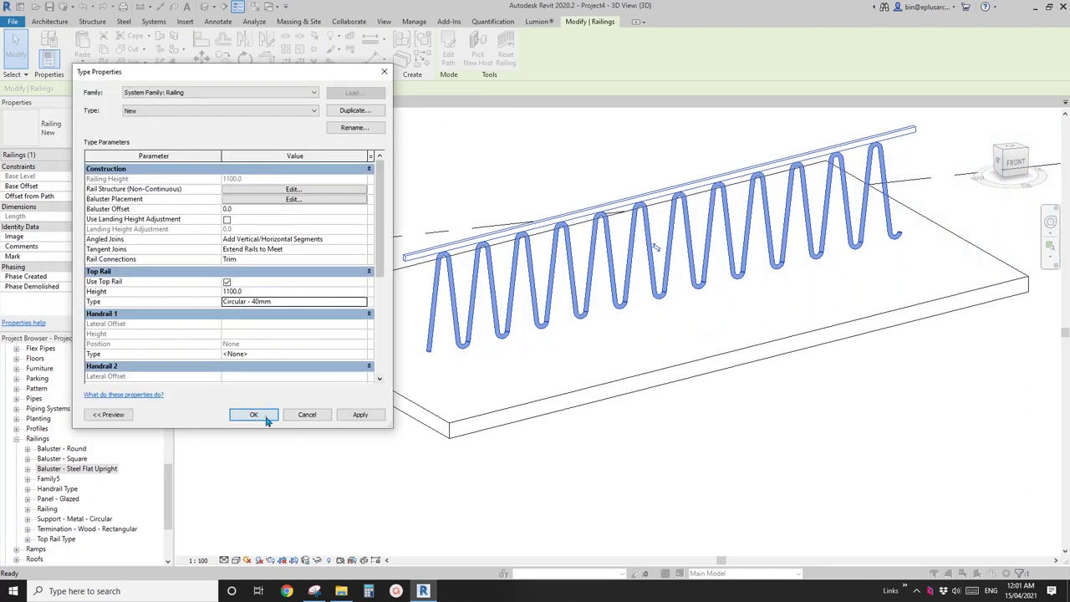
{"action": "left_click", "coordinate": [266, 418]}
Set the Width of the Family5 baluster type to 500 mm.
{"action": "middle_click_drag", "start_coordinate": [266, 418], "coordinate": [458, 327], "text": "shift"}
{"action": "scroll", "coordinate": [489, 335], "scroll_direction": "down", "scroll_amount": 1}
{"action": "left_click", "coordinate": [467, 327]}
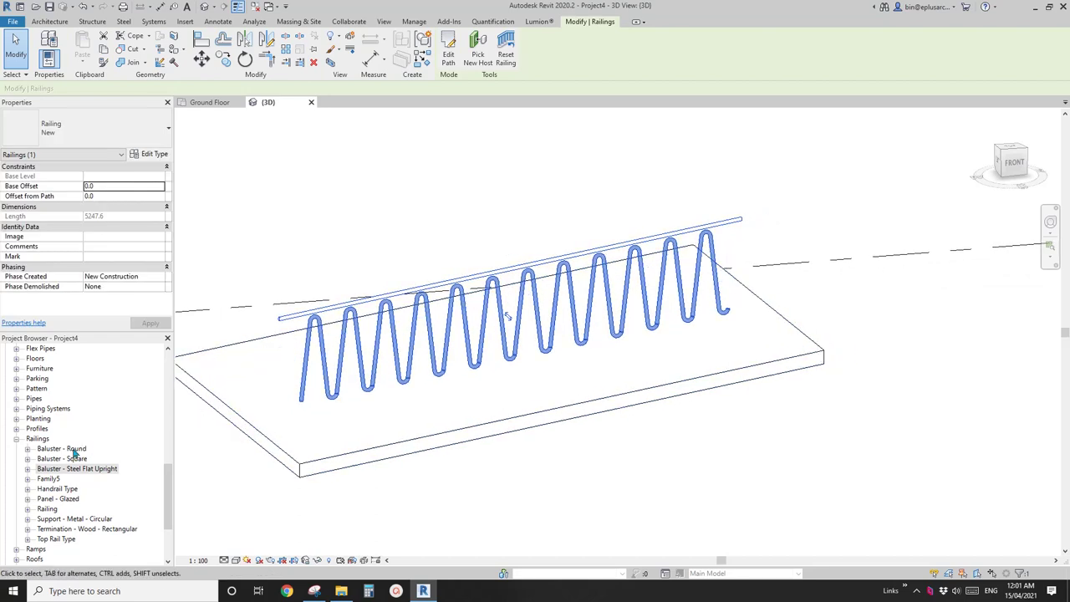
{"action": "left_click", "coordinate": [16, 443]}
{"action": "scroll", "coordinate": [16, 451], "scroll_direction": "up", "scroll_amount": 1}
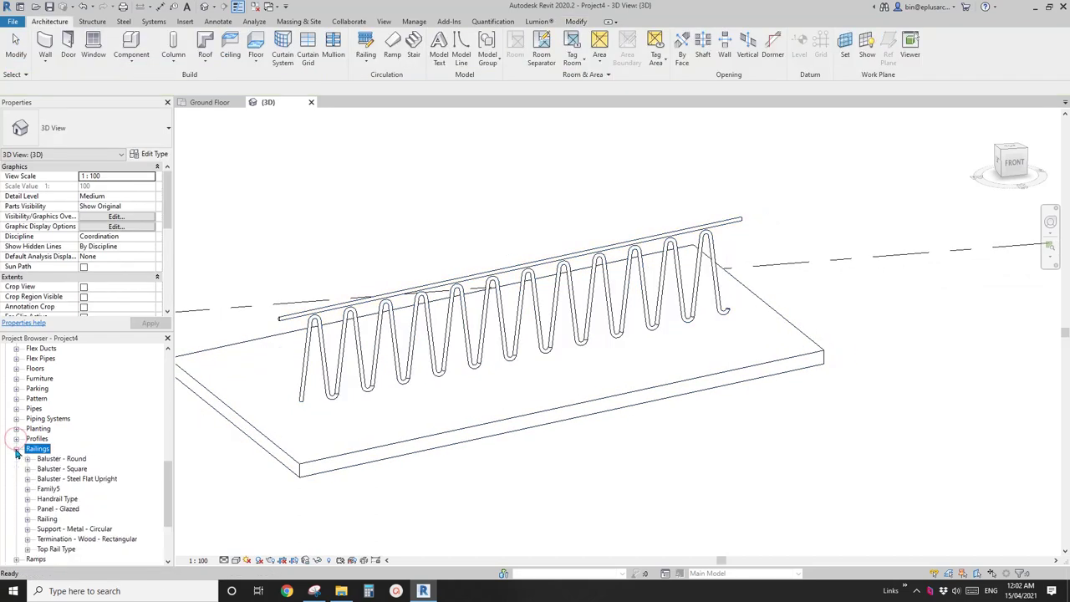
{"action": "left_click", "coordinate": [47, 489]}
{"action": "double_click", "coordinate": [47, 491]}
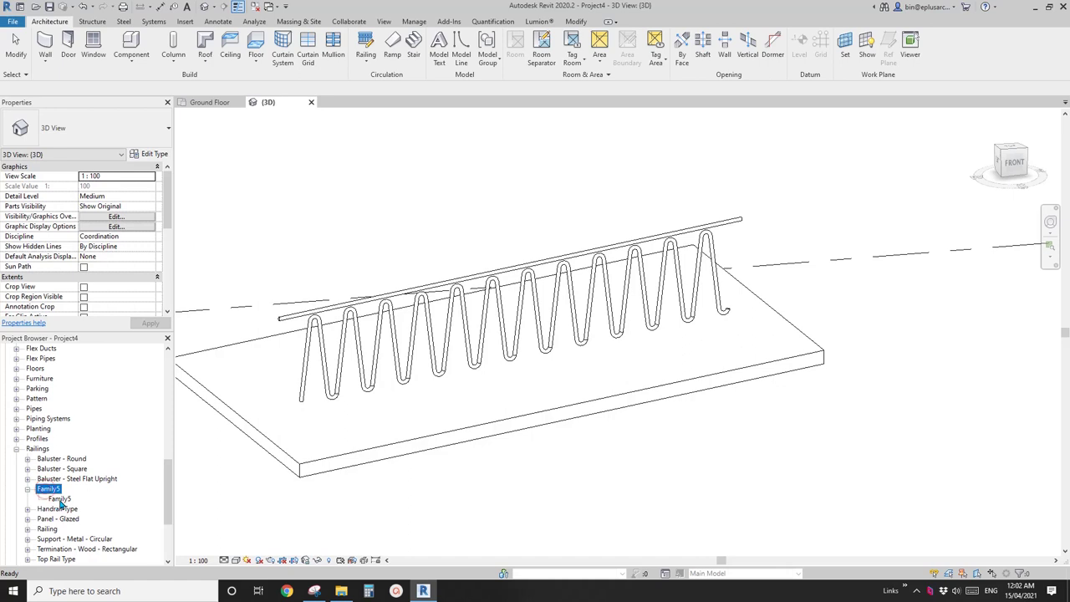
{"action": "double_click", "coordinate": [59, 499]}
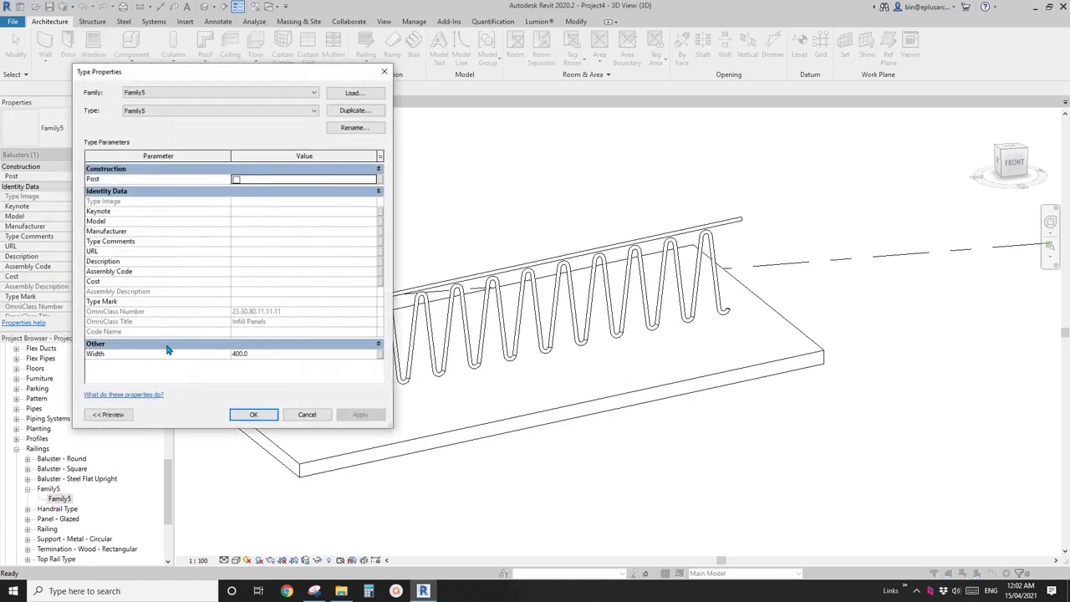
{"action": "left_click", "coordinate": [262, 358]}
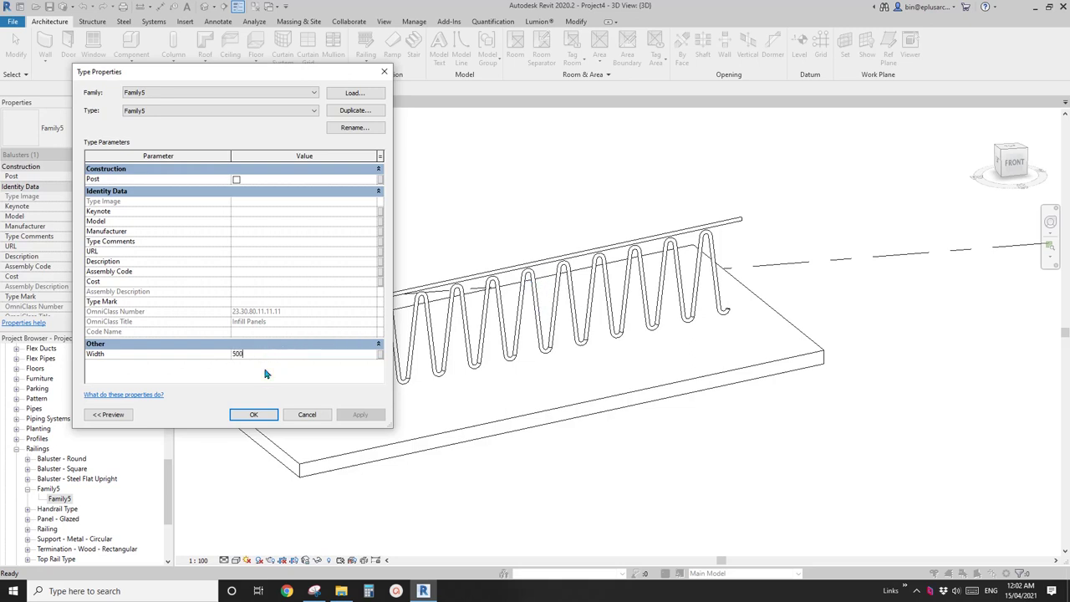
{"action": "left_click", "coordinate": [254, 415]}
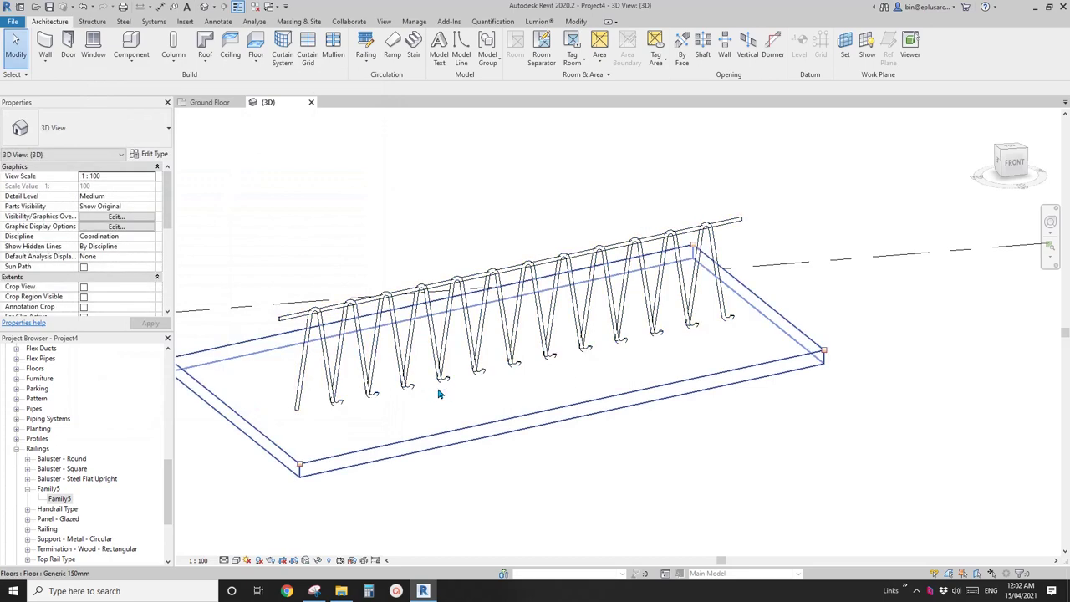
Set the regular baluster's distance from previous to 500 mm and apply it to the railing type.
{"action": "scroll", "coordinate": [453, 399], "scroll_direction": "up", "scroll_amount": 4}
{"action": "scroll", "coordinate": [453, 399], "scroll_direction": "down", "scroll_amount": 4}
{"action": "scroll", "coordinate": [468, 371], "scroll_direction": "up", "scroll_amount": 4}
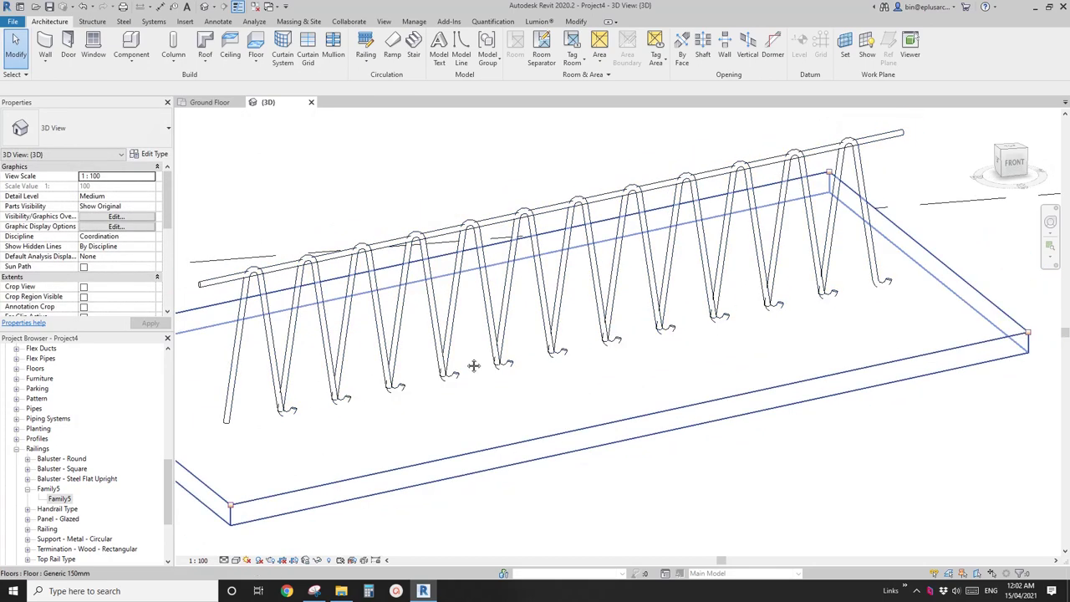
{"action": "left_click", "coordinate": [458, 284]}
{"action": "left_click", "coordinate": [149, 154]}
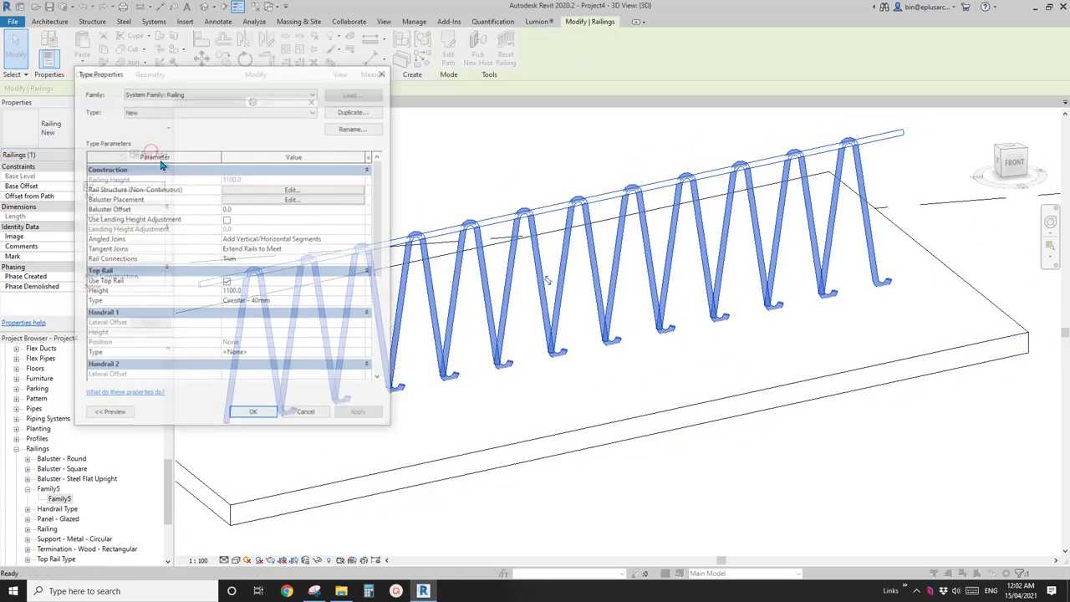
{"action": "left_click", "coordinate": [271, 200]}
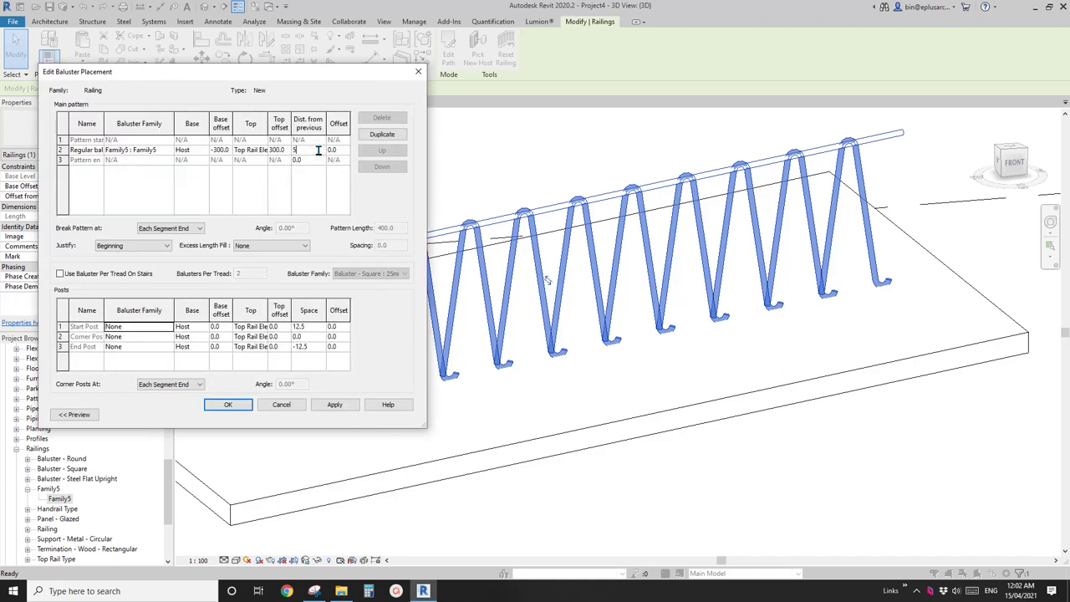
{"action": "left_click", "coordinate": [340, 404]}
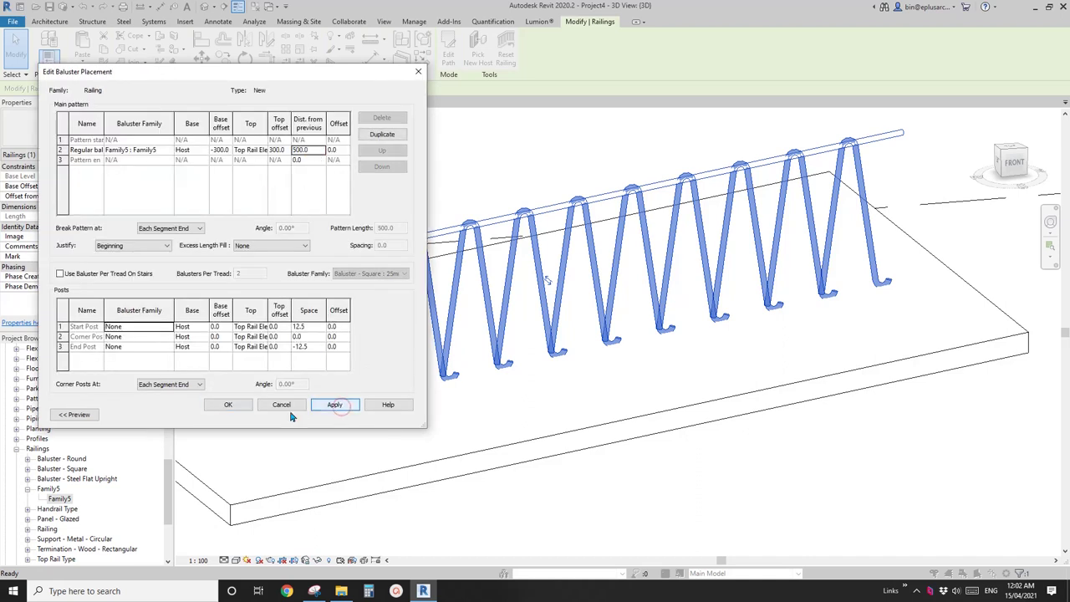
{"action": "left_click", "coordinate": [228, 405]}
{"action": "left_click", "coordinate": [358, 415]}
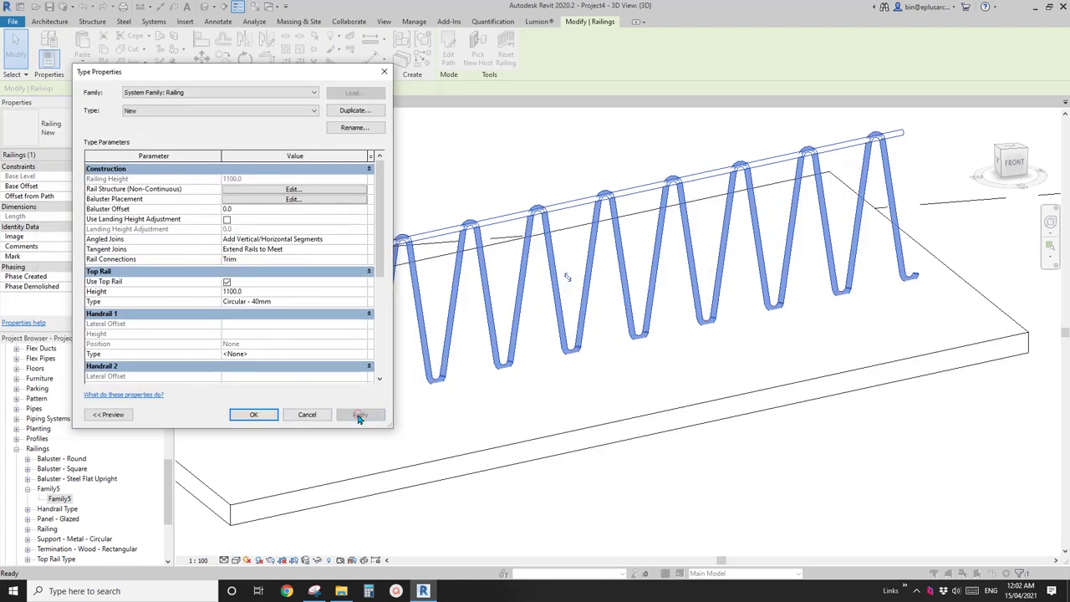
{"action": "left_click", "coordinate": [257, 415]}
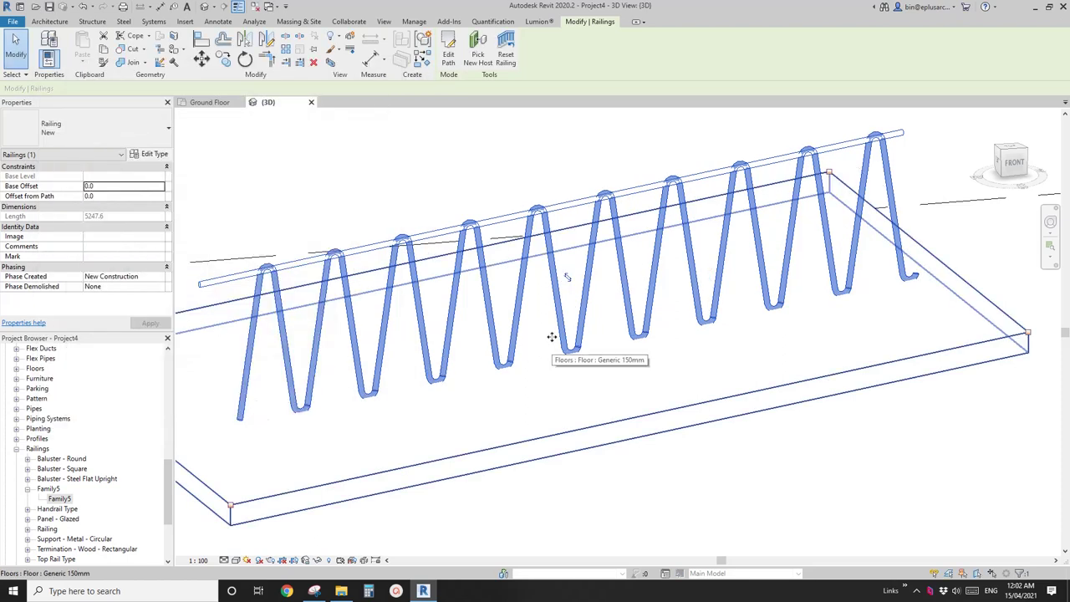
Turn off the railing type's top rail, set the regular baluster's top offset to 1400 mm, and apply the changes.
{"action": "middle_click_drag", "start_coordinate": [472, 346], "coordinate": [499, 332]}
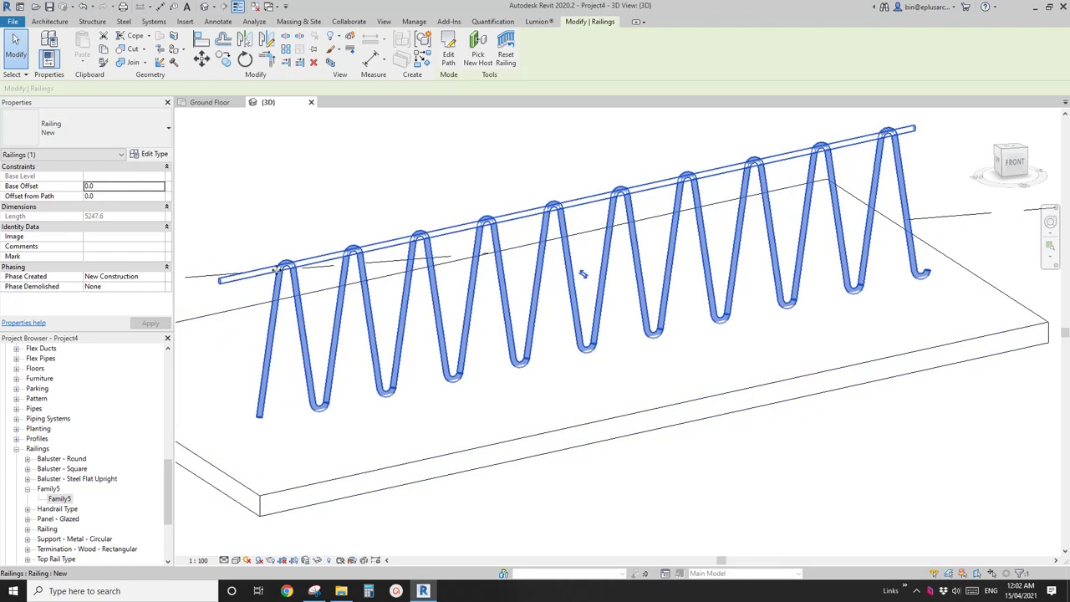
{"action": "left_click", "coordinate": [152, 154]}
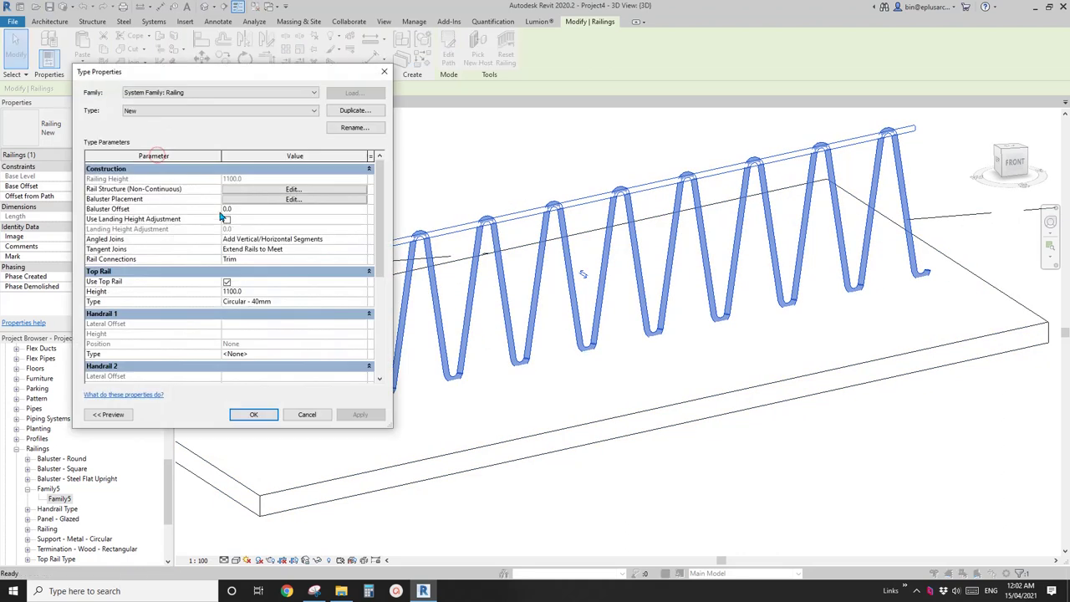
{"action": "left_click", "coordinate": [227, 283]}
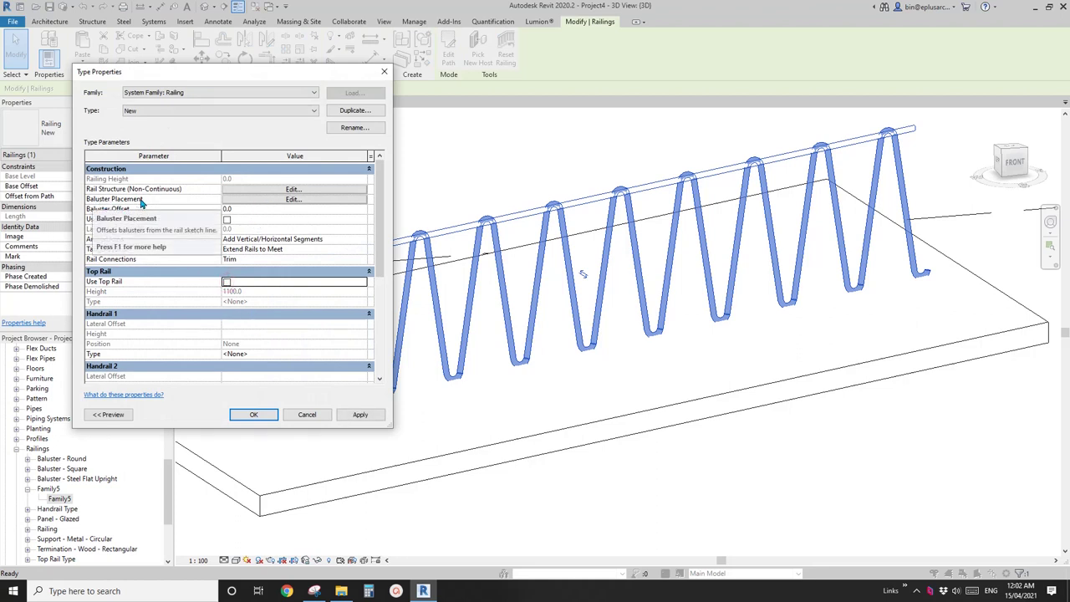
{"action": "left_click", "coordinate": [259, 201]}
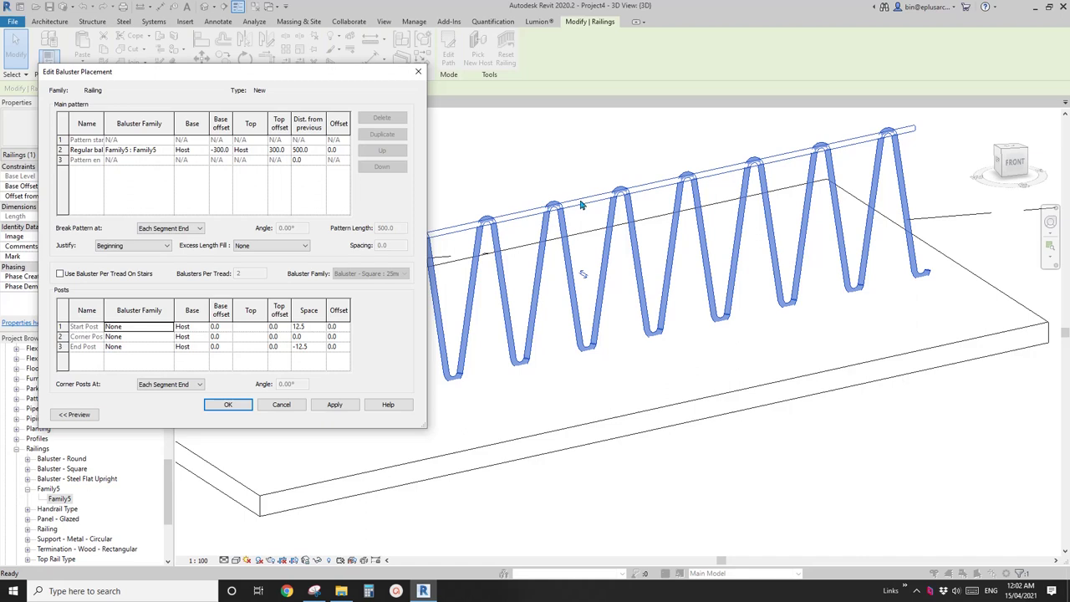
{"action": "left_click", "coordinate": [255, 150]}
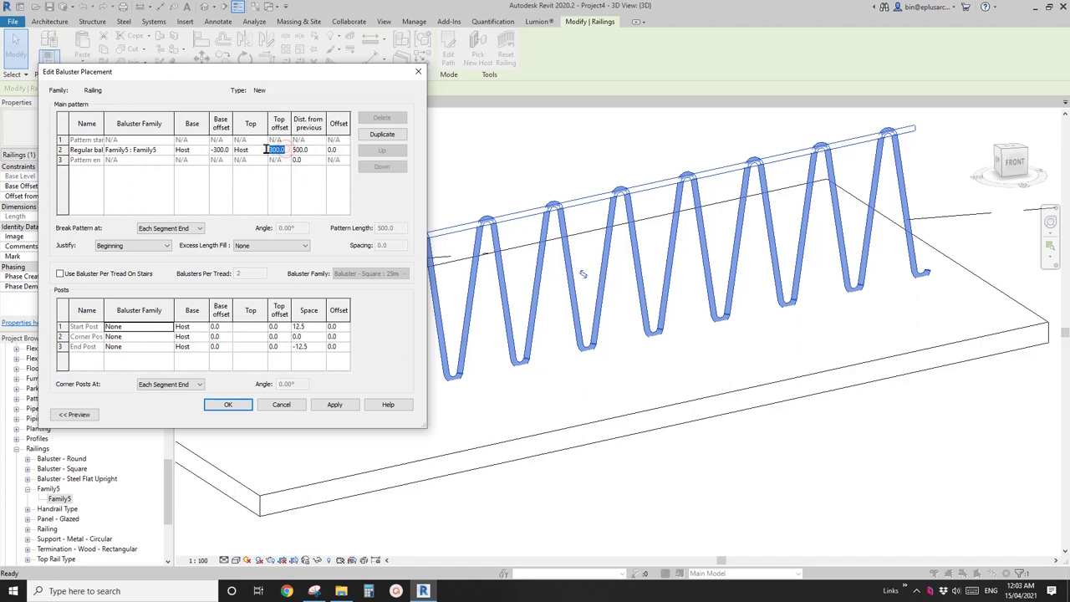
{"action": "type", "text": "1400"}
{"action": "left_click", "coordinate": [334, 404]}
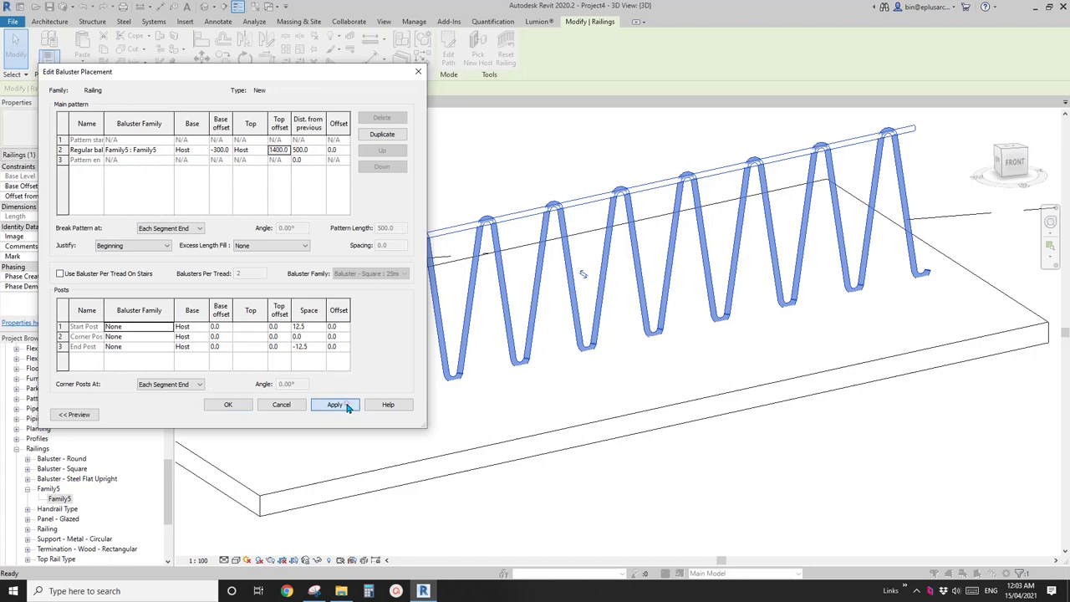
{"action": "left_click", "coordinate": [229, 408]}
{"action": "left_click", "coordinate": [360, 415]}
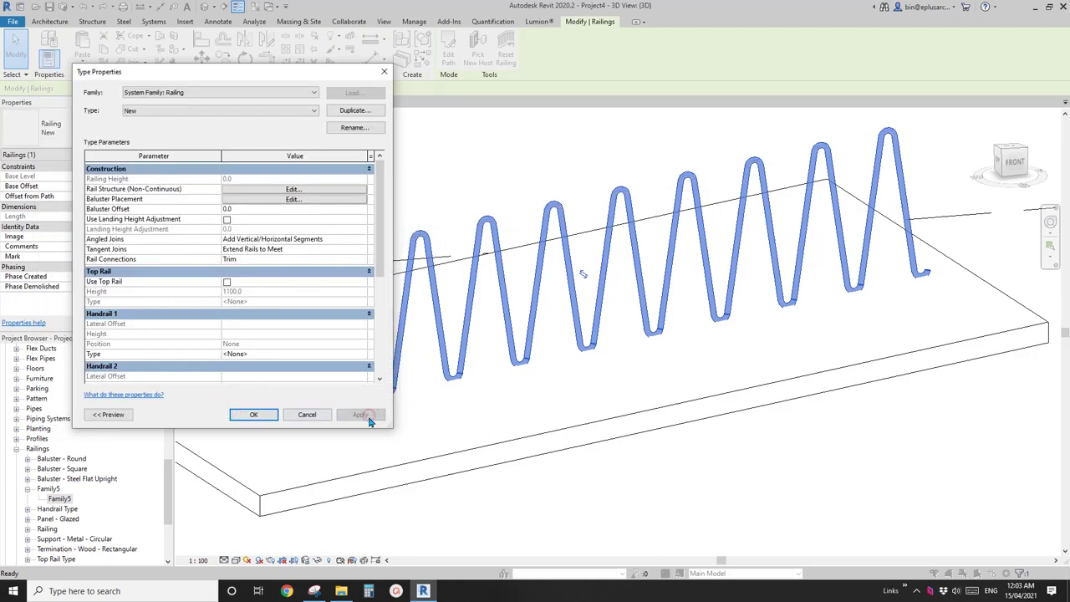
{"action": "left_click", "coordinate": [255, 415]}
Examine the zigzag balusters without the top rail and review the type parameters of Family5.
{"action": "middle_click_drag", "start_coordinate": [471, 363], "coordinate": [535, 352], "text": "shift"}
{"action": "scroll", "coordinate": [426, 291], "scroll_direction": "up", "scroll_amount": 2}
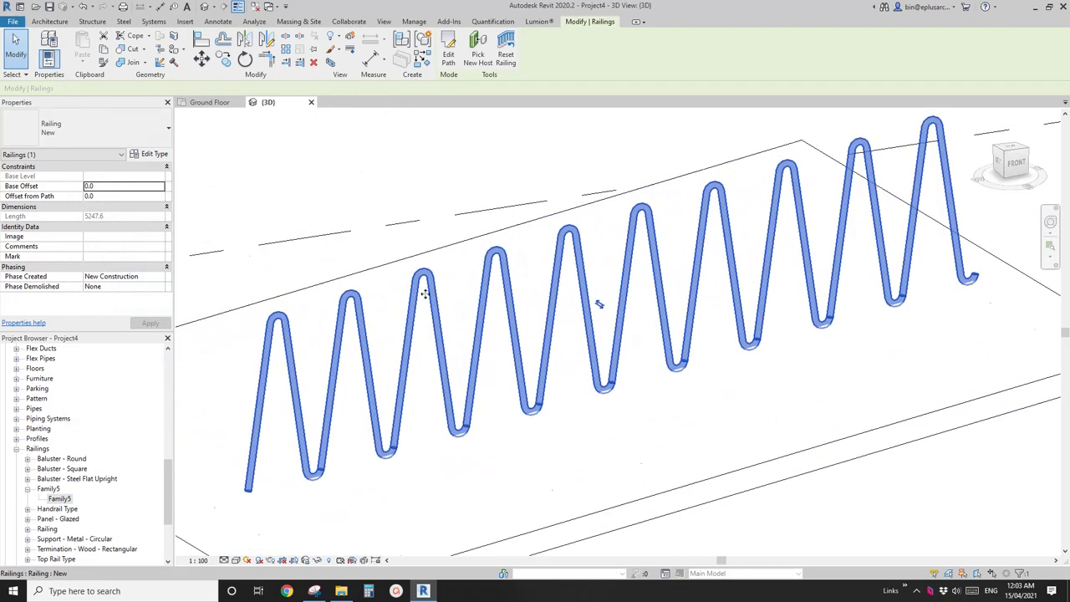
{"action": "middle_click_drag", "start_coordinate": [426, 292], "coordinate": [457, 316], "text": "shift"}
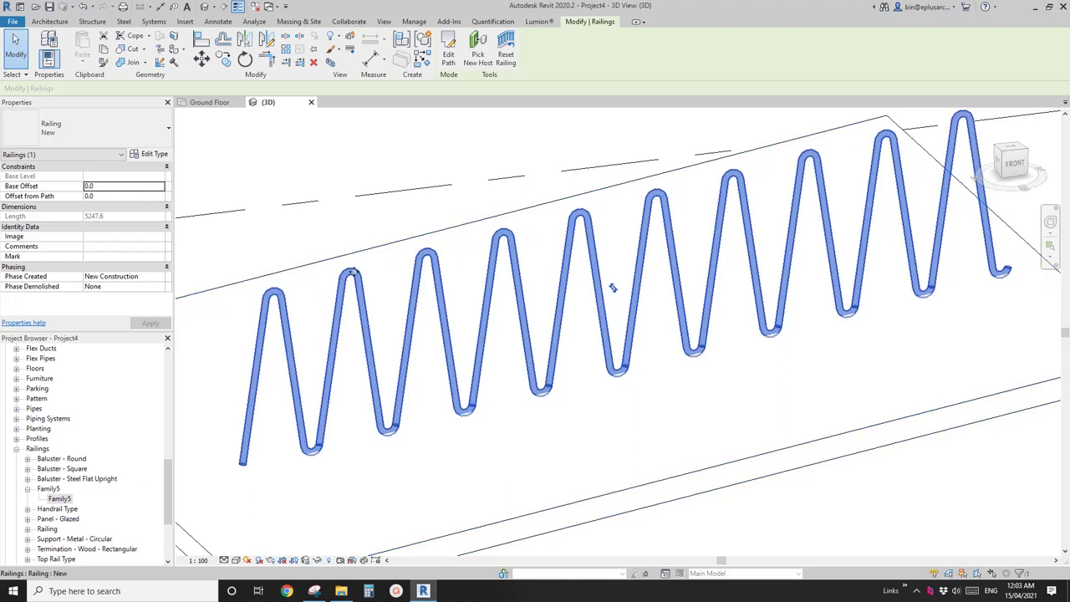
{"action": "double_click", "coordinate": [55, 500]}
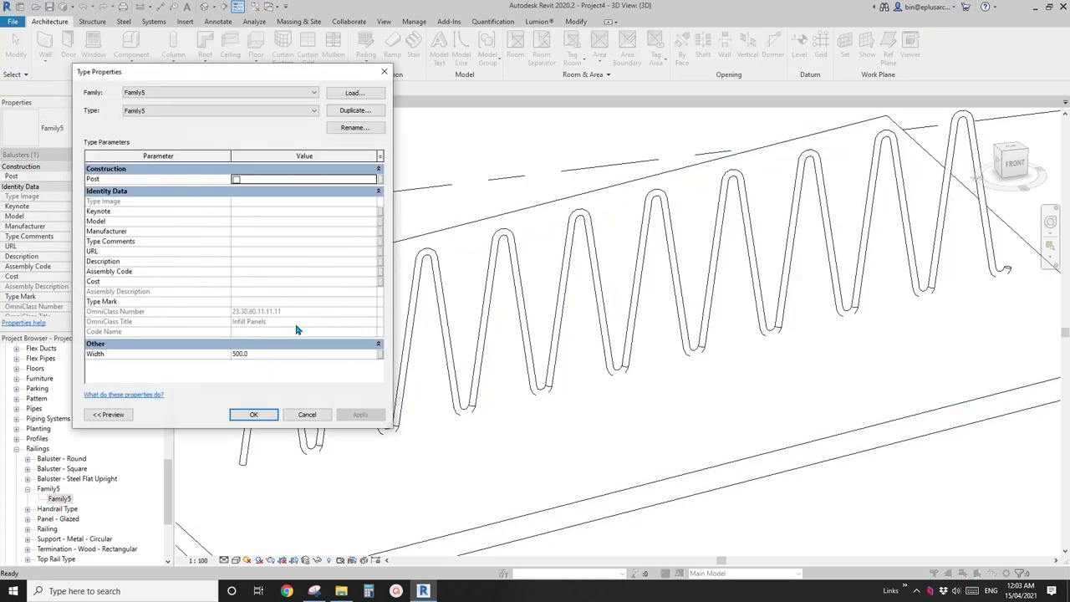
{"action": "left_click", "coordinate": [308, 414]}
Open the Family5 baluster family for editing and change its R parameter from an instance to a type parameter.
{"action": "right_click", "coordinate": [52, 490]}
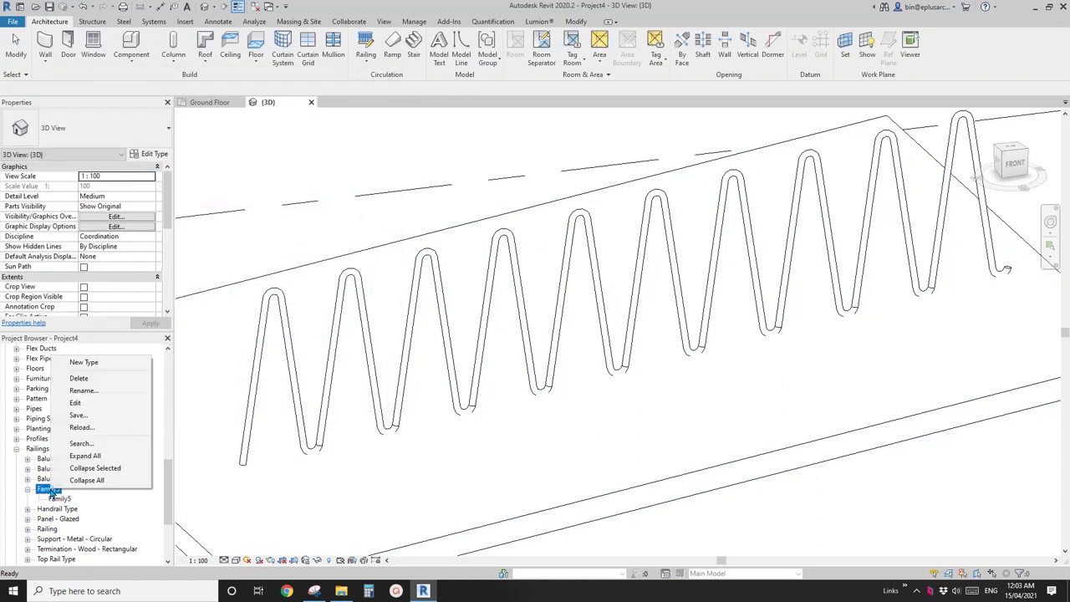
{"action": "left_click", "coordinate": [77, 403]}
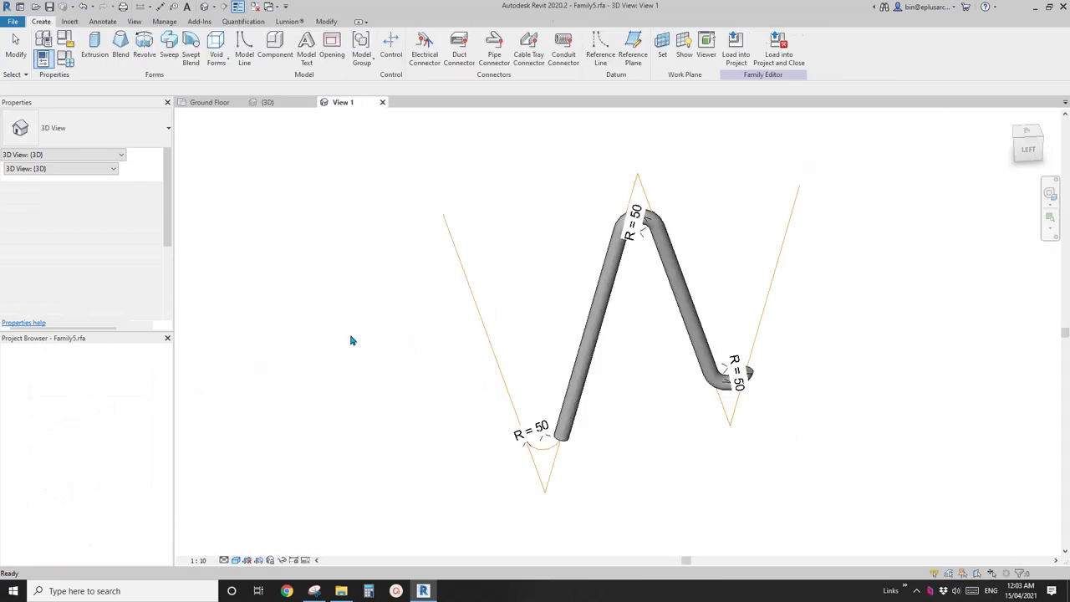
{"action": "left_click", "coordinate": [66, 57]}
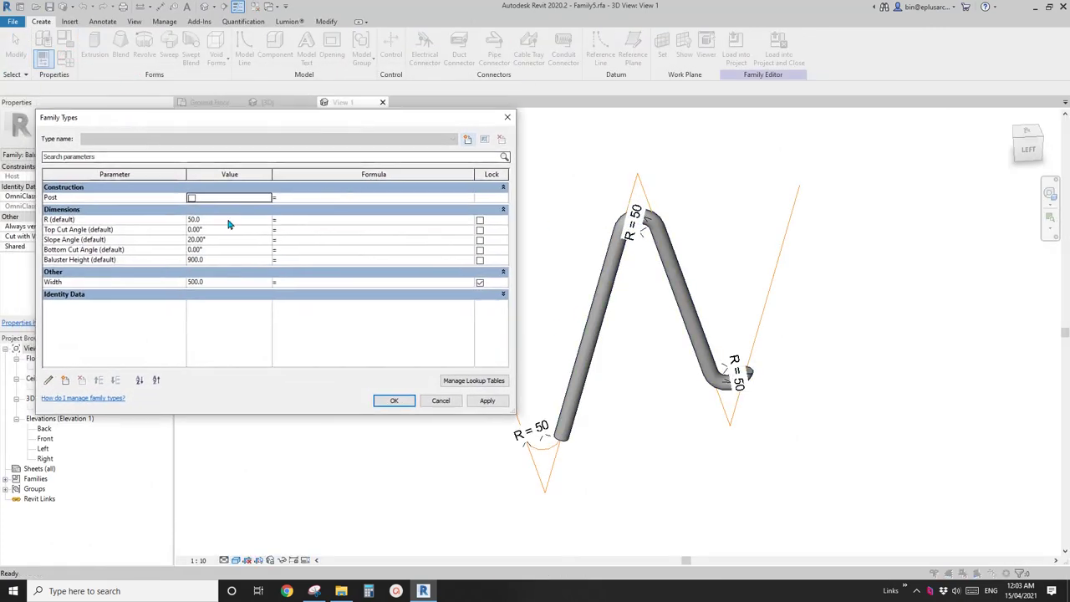
{"action": "left_click", "coordinate": [56, 220]}
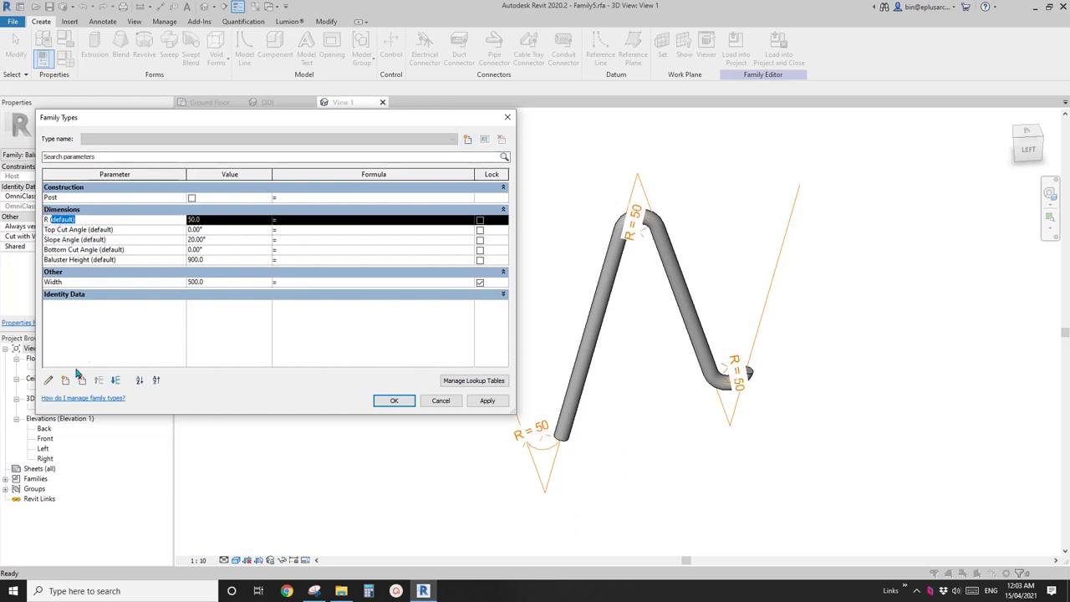
{"action": "left_click", "coordinate": [48, 380]}
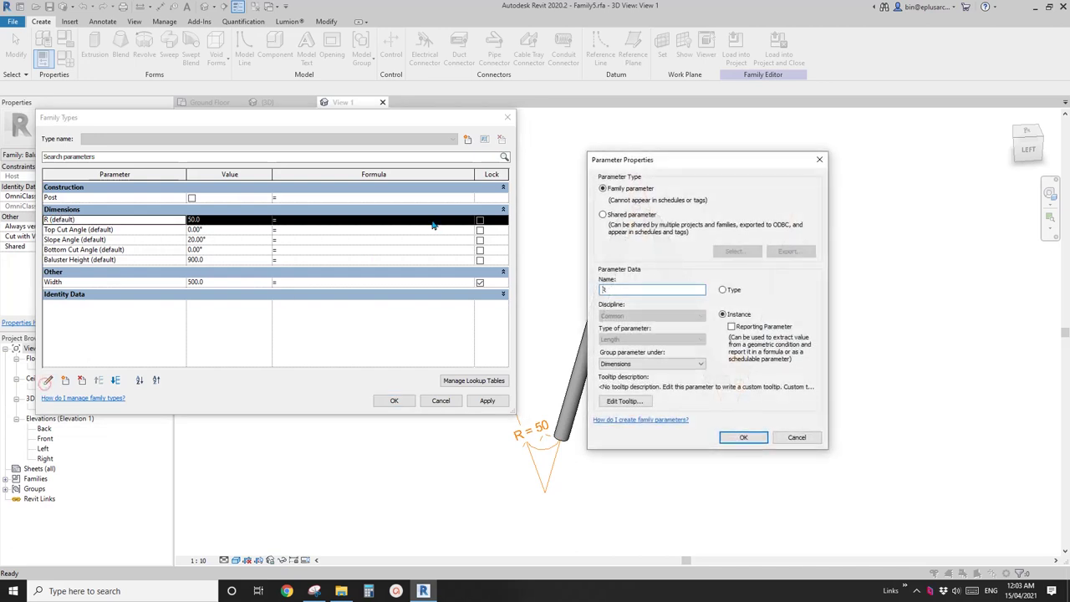
{"action": "left_click", "coordinate": [723, 290]}
{"action": "left_click", "coordinate": [743, 437]}
{"action": "left_click", "coordinate": [400, 400]}
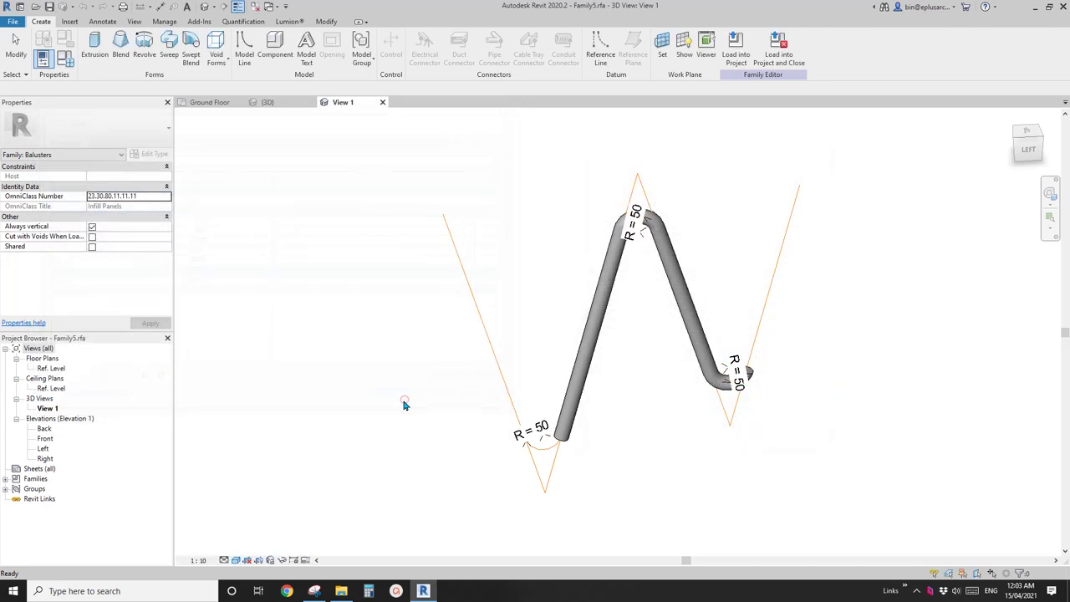
Load the edited family back into the project and close it, saving the changes to Family5.rfa.
{"action": "left_click", "coordinate": [778, 49]}
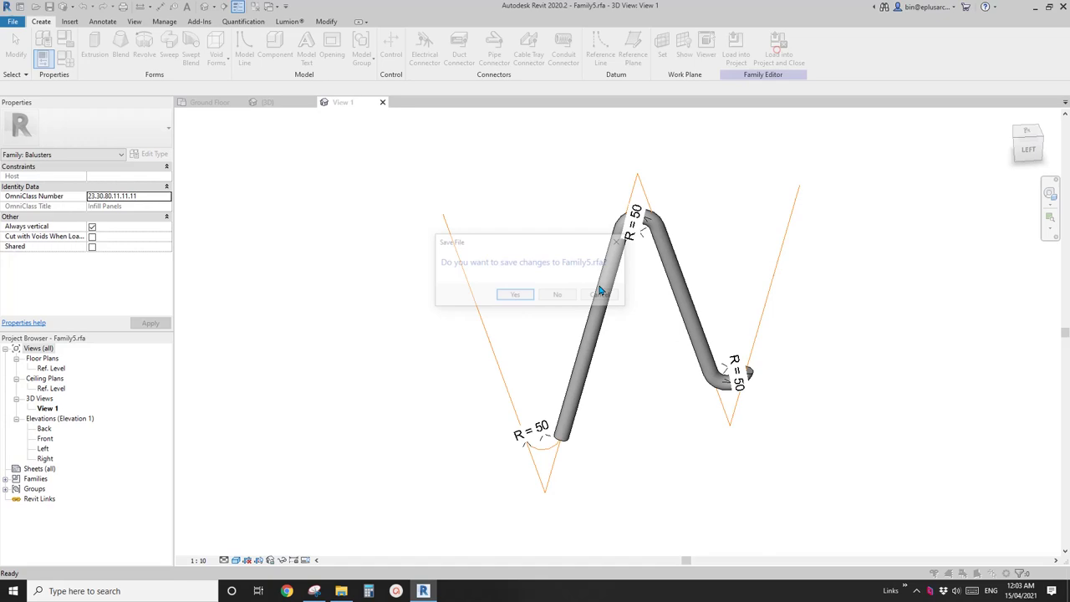
{"action": "left_click", "coordinate": [512, 295]}
{"action": "left_click", "coordinate": [477, 261]}
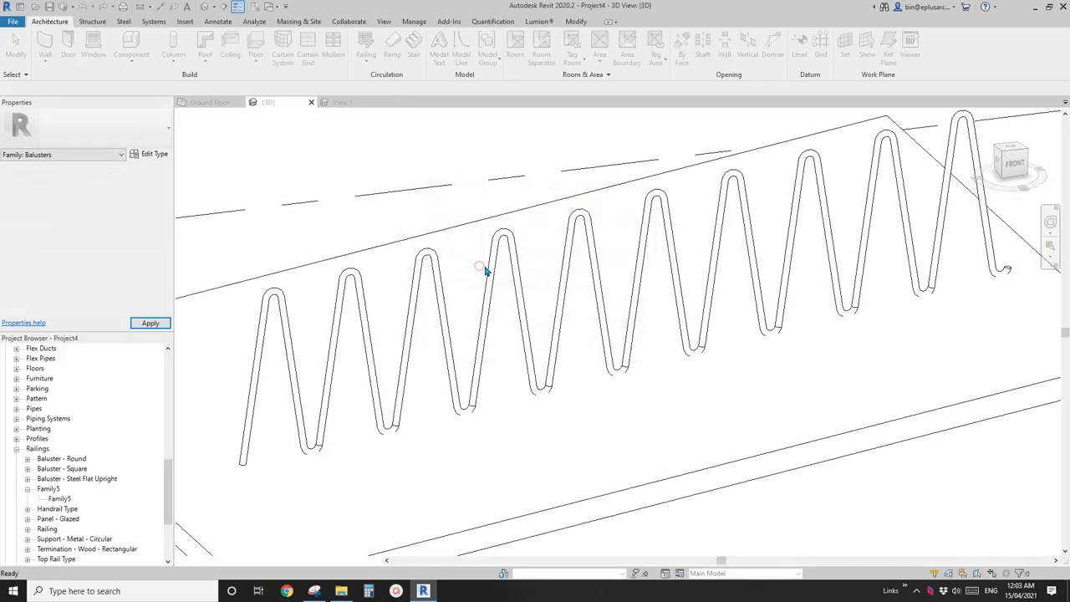
Set the R dimension of the Family5 baluster type to 30 mm.
{"action": "double_click", "coordinate": [49, 489]}
{"action": "double_click", "coordinate": [60, 500]}
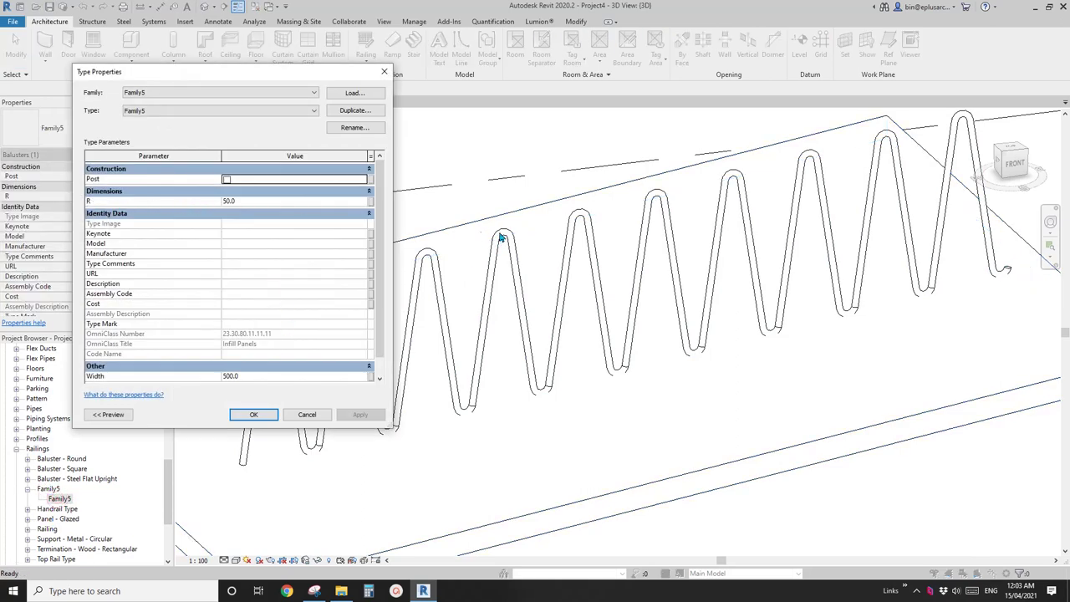
{"action": "left_click", "coordinate": [267, 201]}
{"action": "type", "text": "3"}
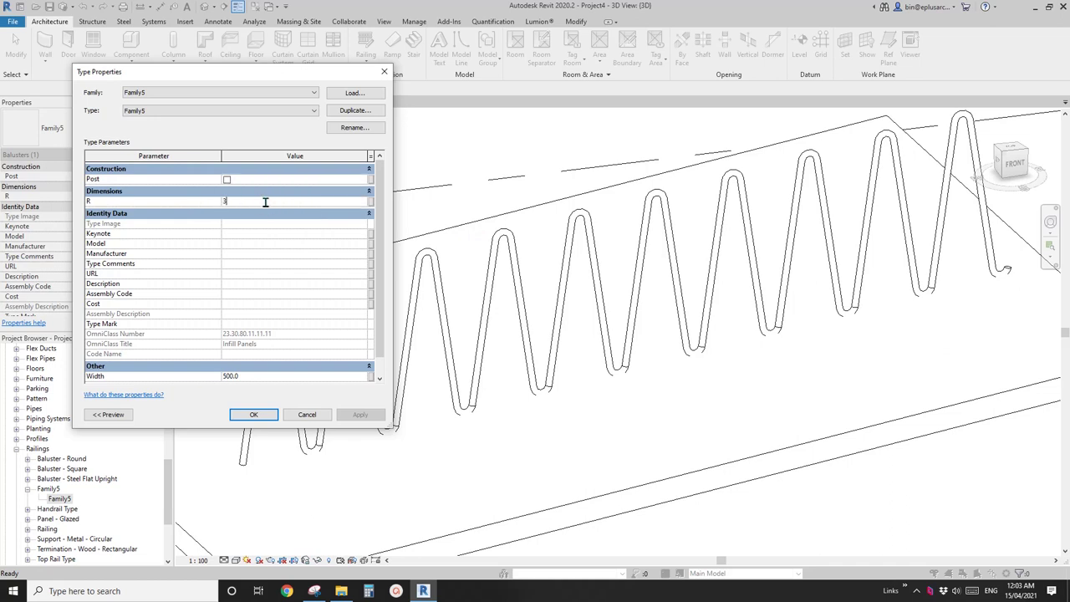
{"action": "type", "text": "0"}
{"action": "left_click", "coordinate": [253, 415]}
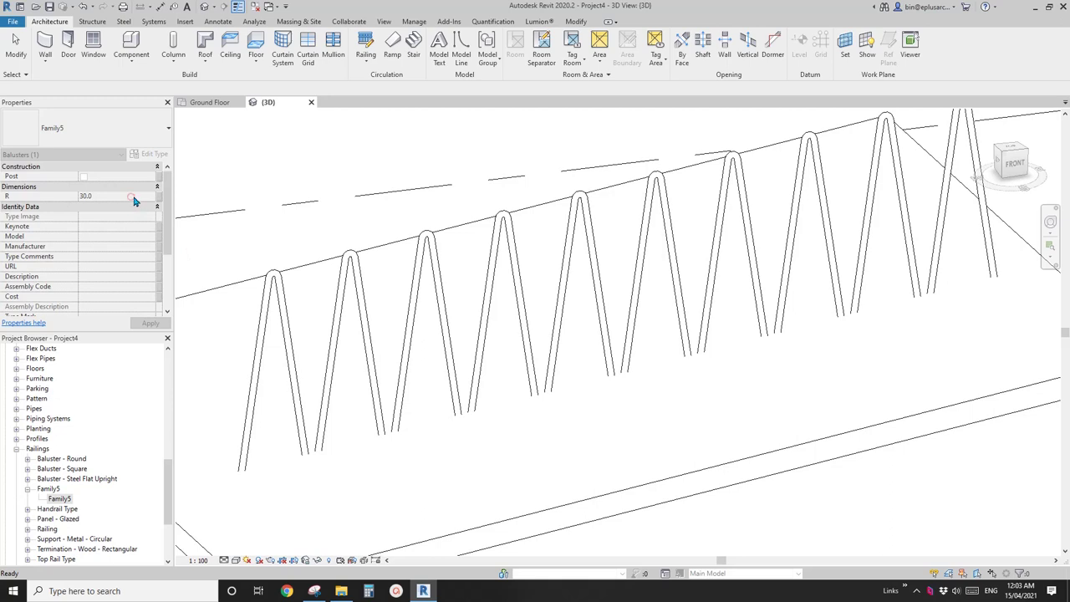
Increase the R dimension of the Family5 baluster type to give the zigzag wider, rounder bends.
{"action": "double_click", "coordinate": [60, 499]}
{"action": "left_click", "coordinate": [259, 203]}
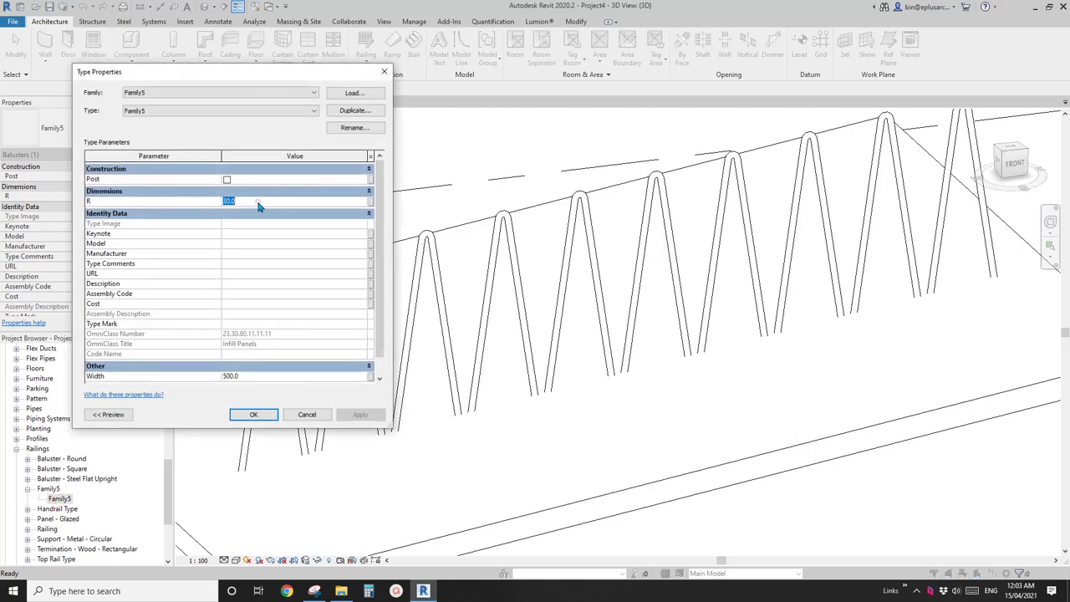
{"action": "left_click", "coordinate": [268, 415]}
{"action": "scroll", "coordinate": [279, 418], "scroll_direction": "down", "scroll_amount": 1}
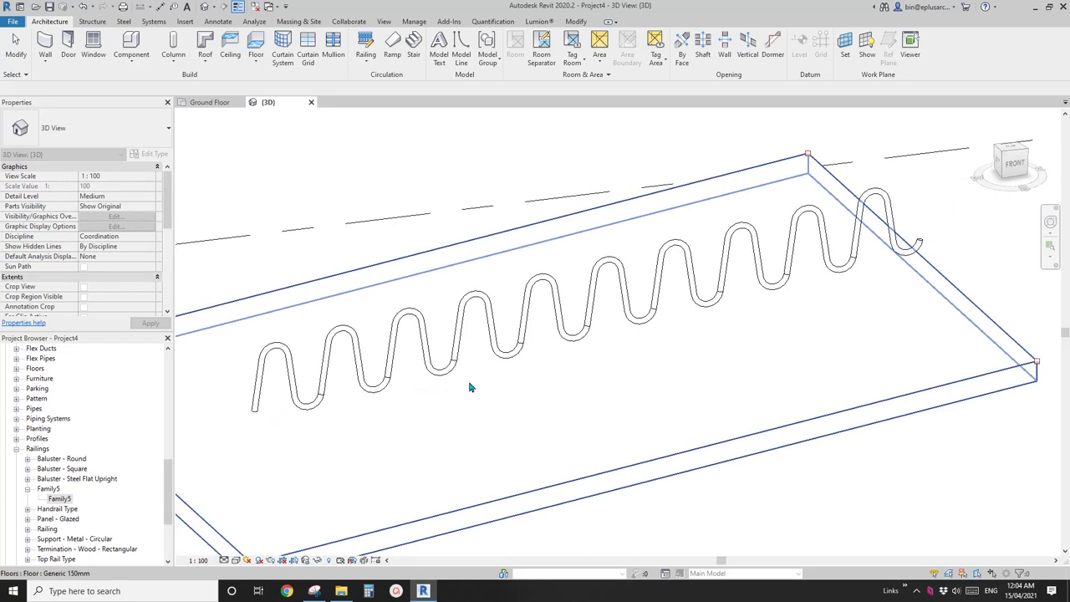
Create a similar railing along a straight path about 5500 mm long on the ground floor in front of the sloped slab.
{"action": "middle_click_drag", "start_coordinate": [470, 384], "coordinate": [480, 282], "text": "shift"}
{"action": "left_click", "coordinate": [492, 330]}
{"action": "scroll", "coordinate": [482, 290], "scroll_direction": "down", "scroll_amount": 3}
{"action": "key", "text": "c"}
{"action": "key", "text": "s"}
{"action": "left_click", "coordinate": [404, 386]}
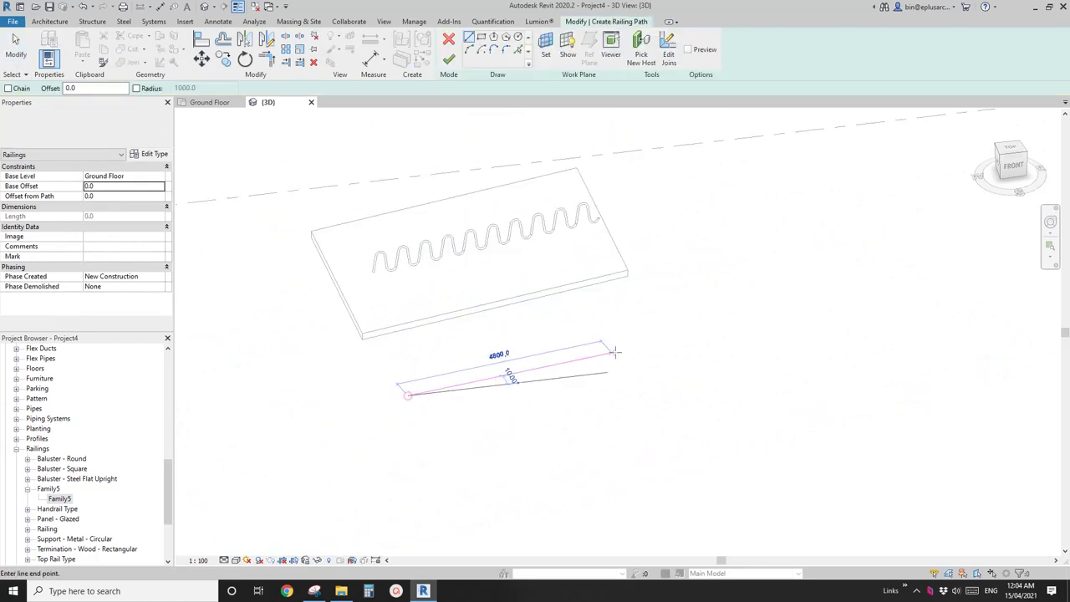
{"action": "left_click", "coordinate": [651, 365]}
{"action": "key", "text": "Escape"}
{"action": "key", "text": "Escape"}
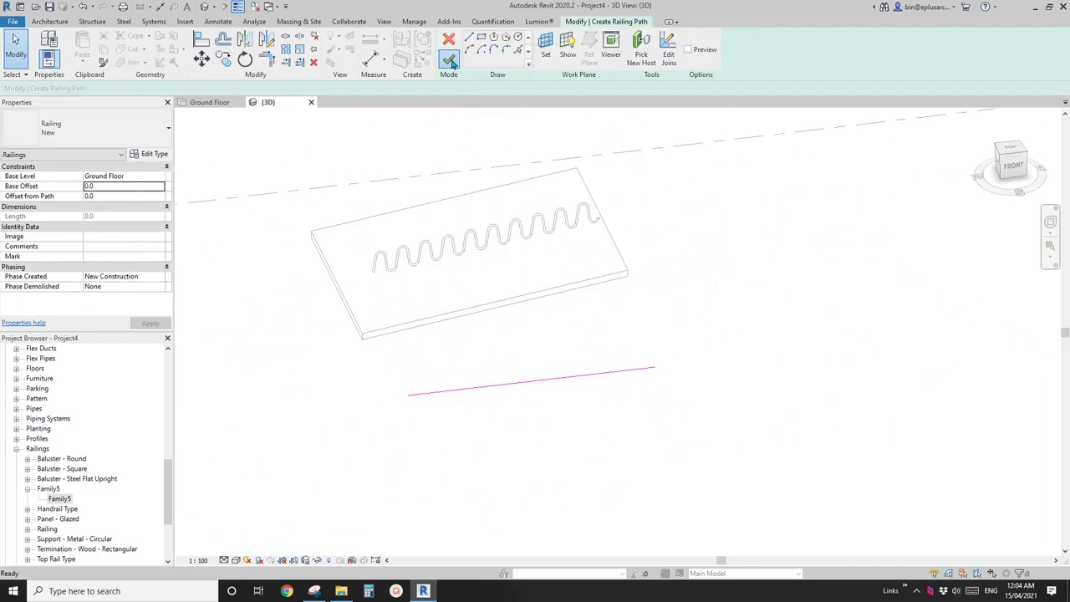
{"action": "left_click", "coordinate": [449, 59]}
Compare the new flat railing with the one on the sloped floor from the front and from several angles.
{"action": "mouse_move", "coordinate": [577, 376]}
{"action": "middle_mouse_down", "text": "shift"}
{"action": "mouse_move", "coordinate": [597, 371]}
{"action": "mouse_move", "coordinate": [554, 343]}
{"action": "mouse_move", "coordinate": [619, 266]}
{"action": "mouse_move", "coordinate": [680, 346]}
{"action": "mouse_move", "coordinate": [447, 359]}
{"action": "mouse_move", "coordinate": [458, 357]}
{"action": "middle_mouse_up", "text": "shift"}
{"action": "scroll", "coordinate": [459, 357], "scroll_direction": "up", "scroll_amount": 6}
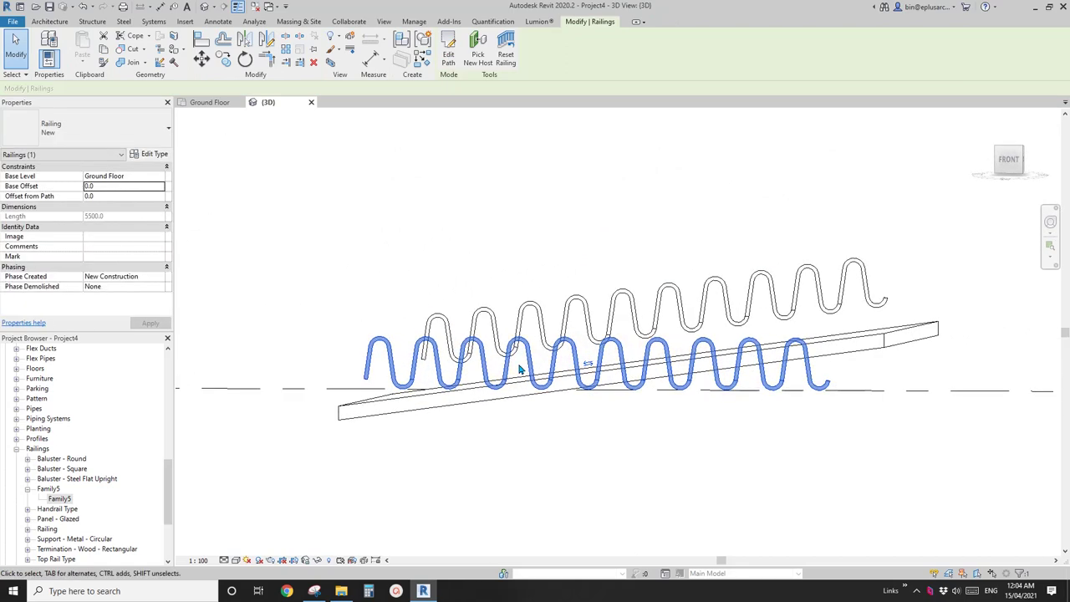
{"action": "key", "text": "Escape"}
{"action": "middle_click_drag", "start_coordinate": [527, 376], "coordinate": [611, 447], "text": "shift"}
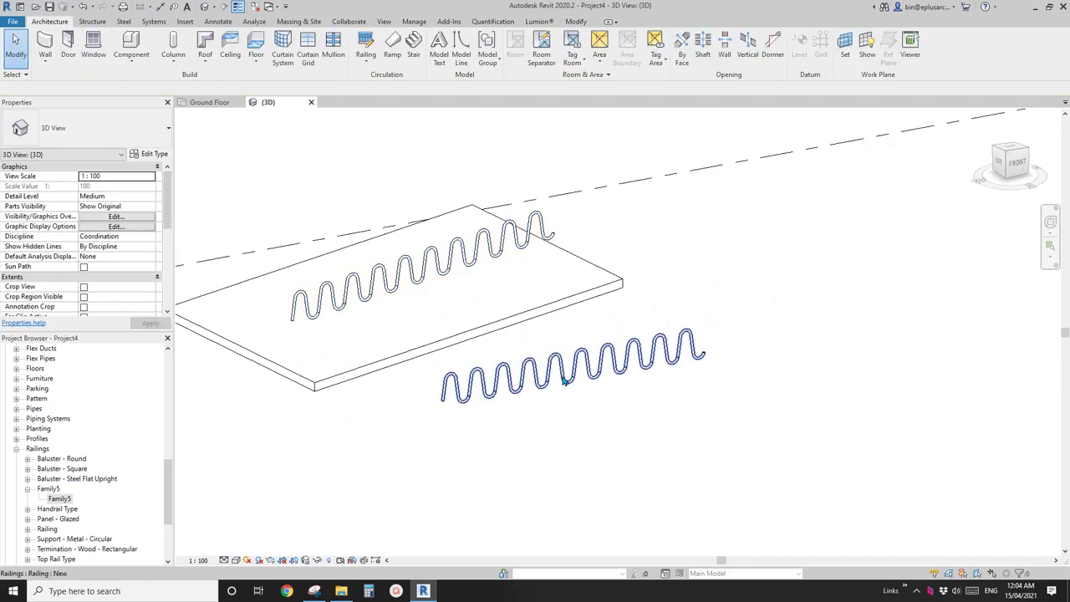
{"action": "left_click_drag", "start_coordinate": [562, 376], "coordinate": [520, 362]}
{"action": "middle_click_drag", "start_coordinate": [525, 370], "coordinate": [611, 343]}
{"action": "scroll", "coordinate": [540, 417], "scroll_direction": "up", "scroll_amount": 2}
{"action": "key", "text": "Escape"}
{"action": "scroll", "coordinate": [561, 415], "scroll_direction": "down", "scroll_amount": 1}
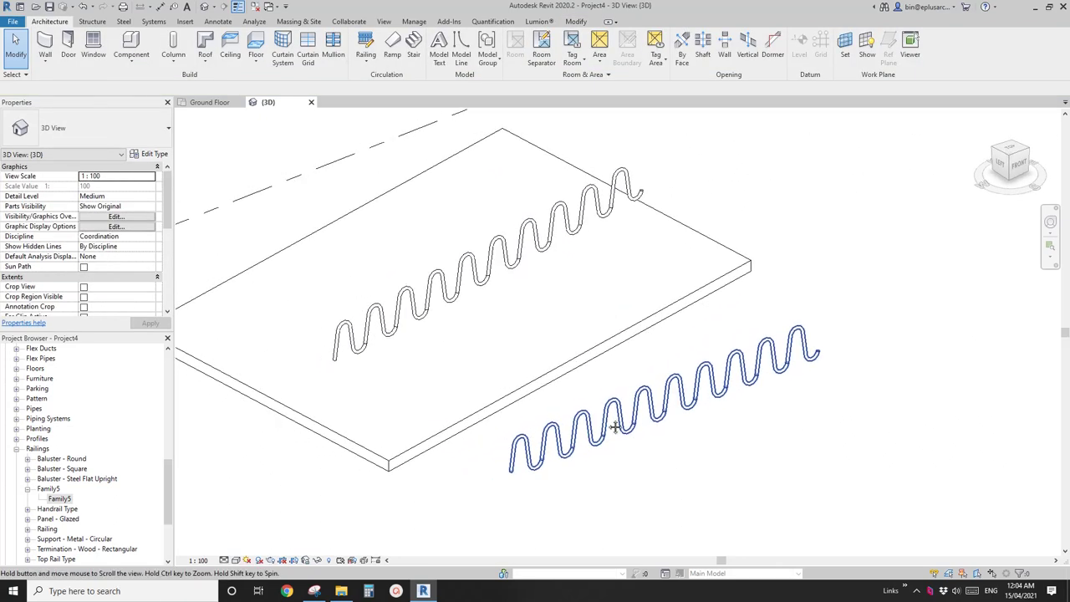